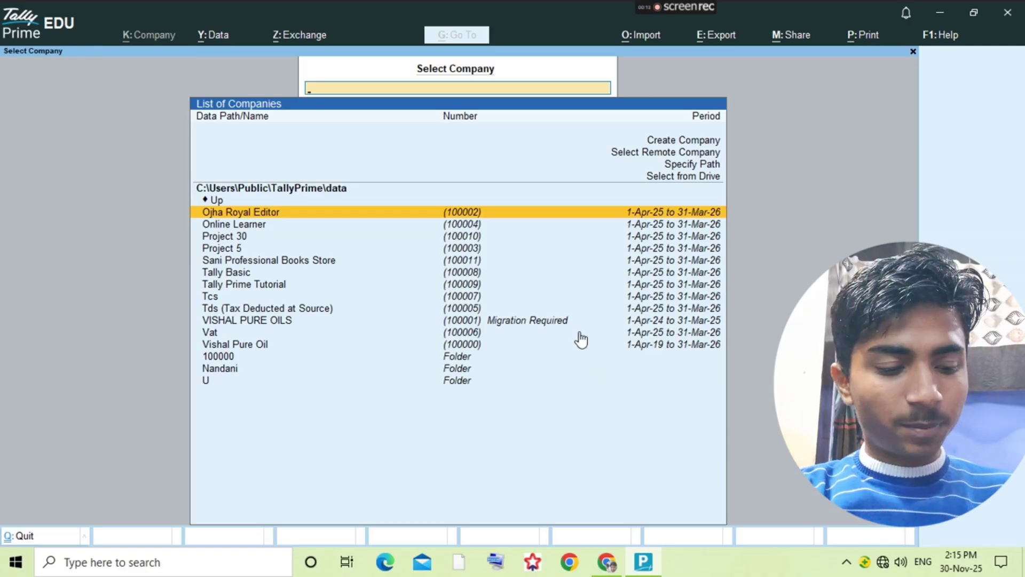
Step: Switch to the assignment PDF in Chrome and review Question No. 23's paint items, prices, godowns and opening transactions
key("alt+Tab")
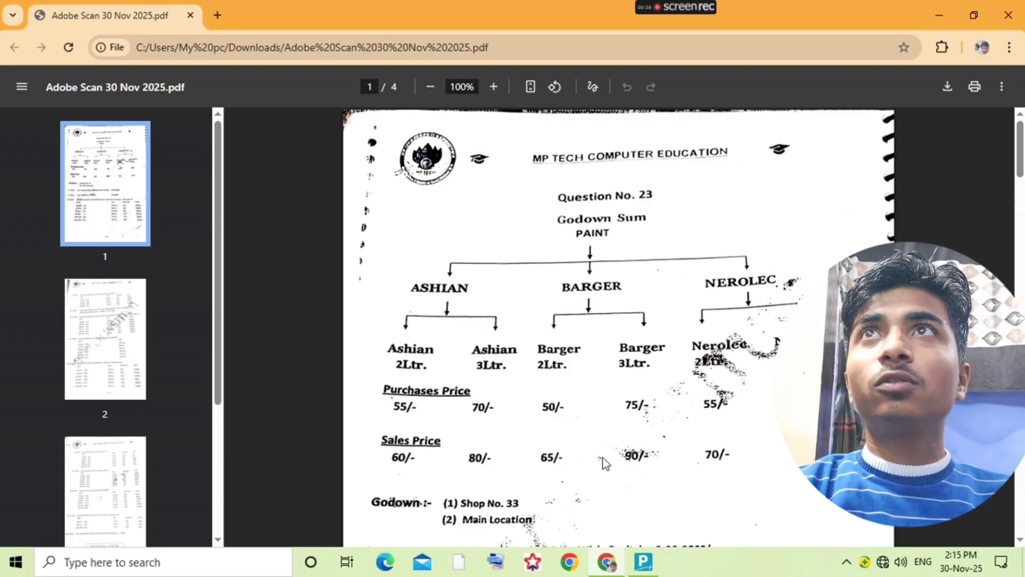
scroll(595, 472, "down", 1)
scroll(500, 431, "down", 1)
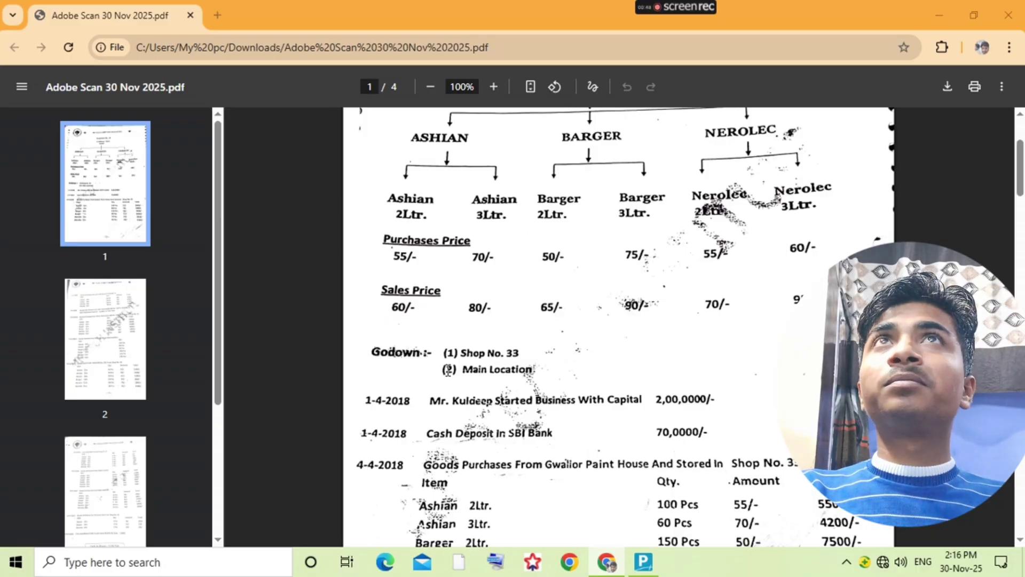
Step: Switch back to TallyPrime and start creating a new company with D:\ as its data path
key("alt+Tab")
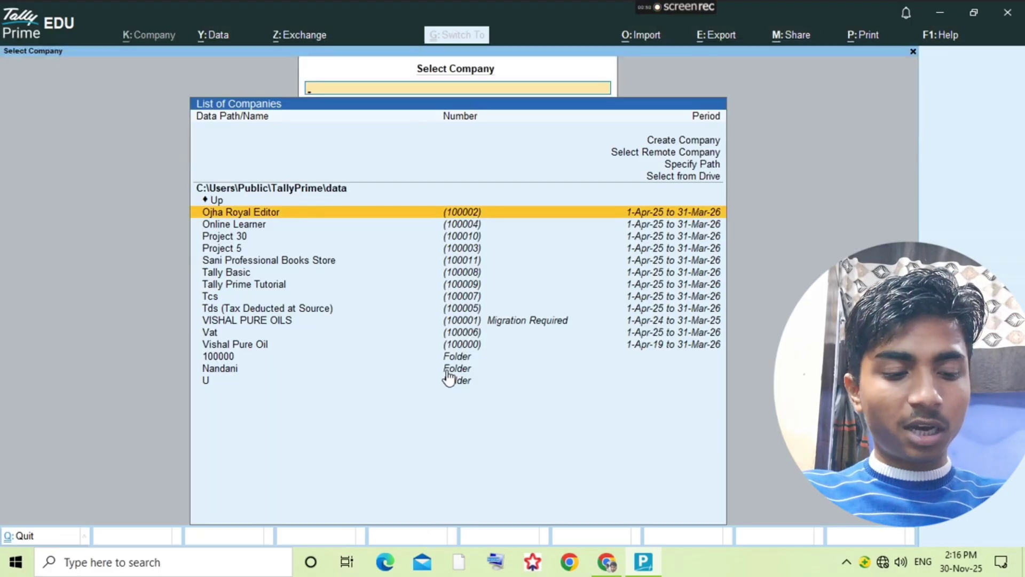
key("alt+c")
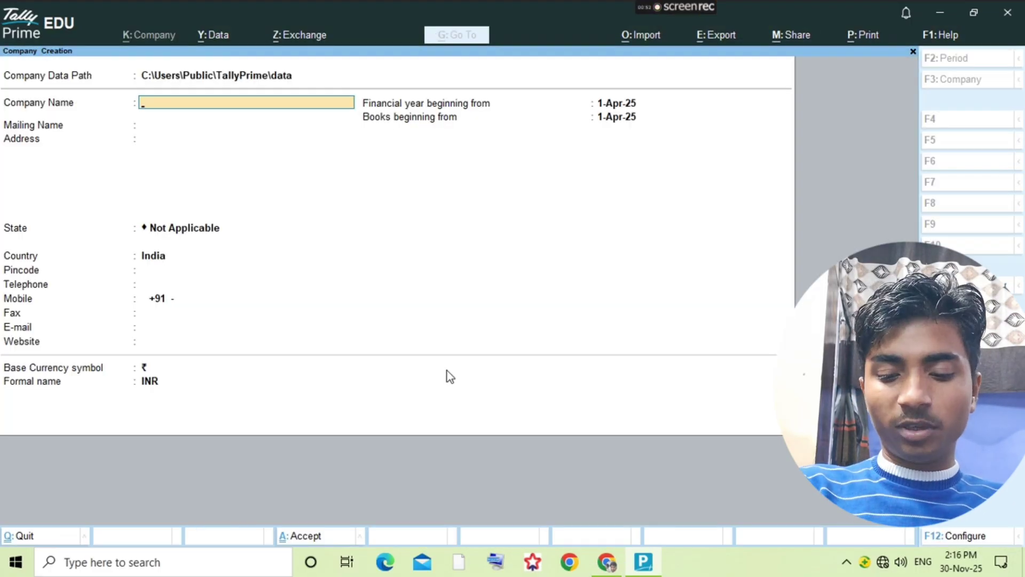
key("BackSpace")
key("Up")
key("Return")
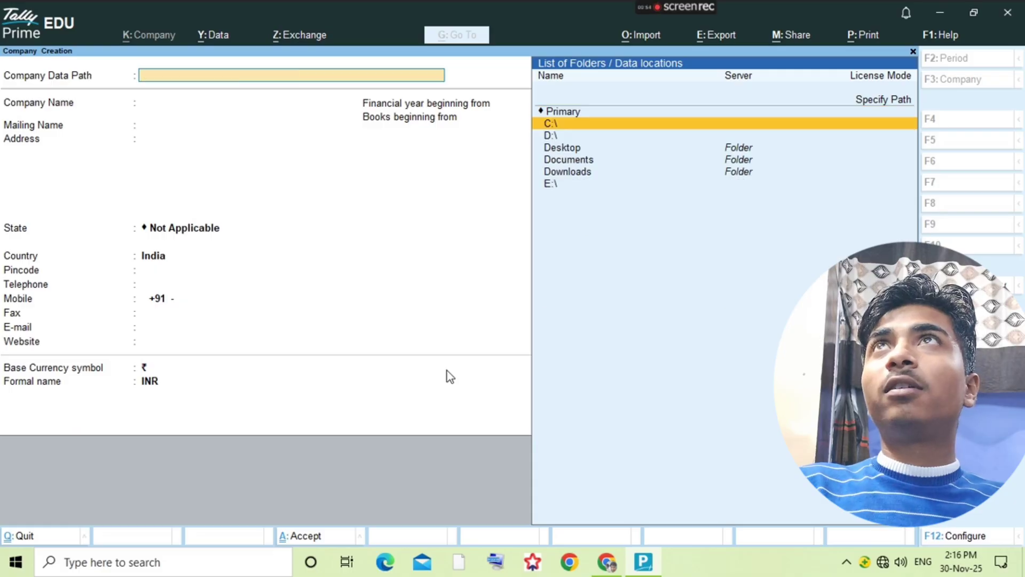
key("Down")
key("Return")
key("Return")
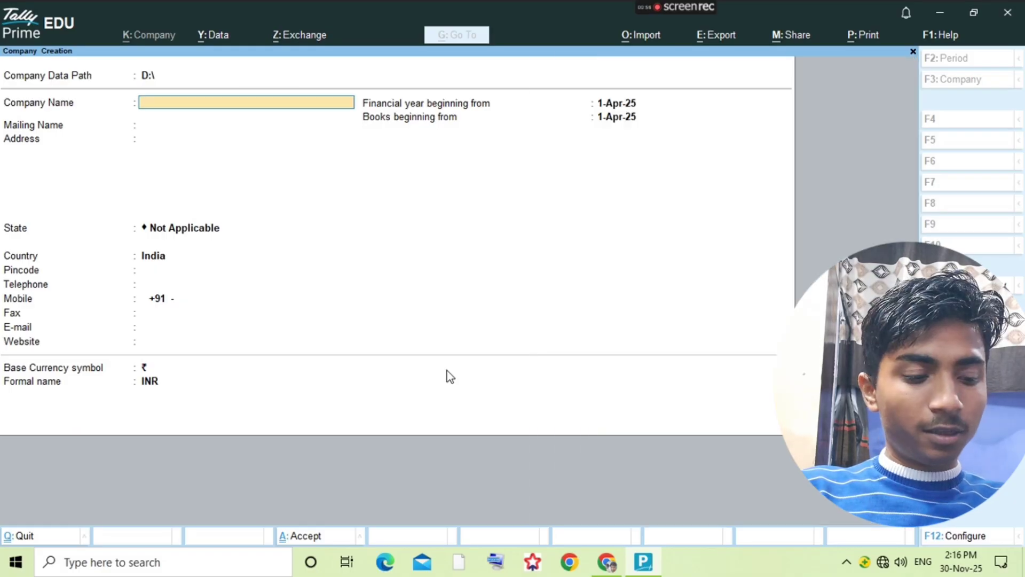
Step: Name the company "Assignement 23(Godown Sum)" and create it with the default details and features
type("Assi")
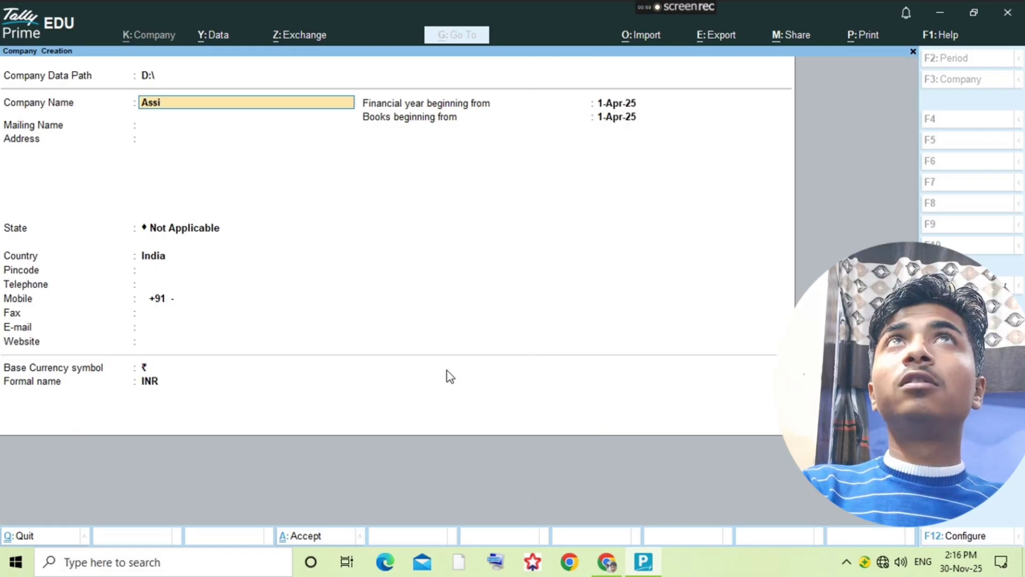
type("gnemeng")
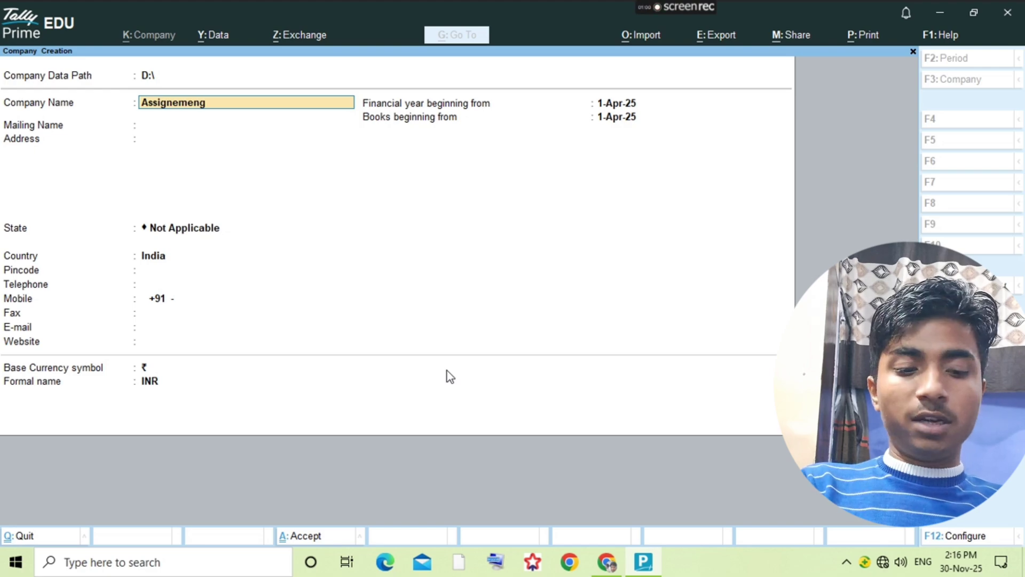
key("BackSpace")
type("t ")
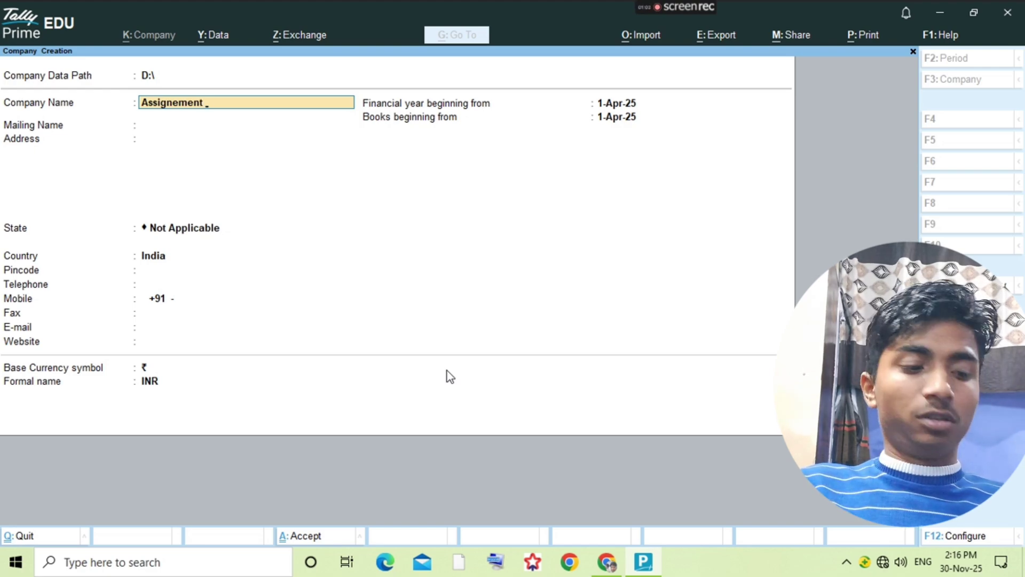
type("23(")
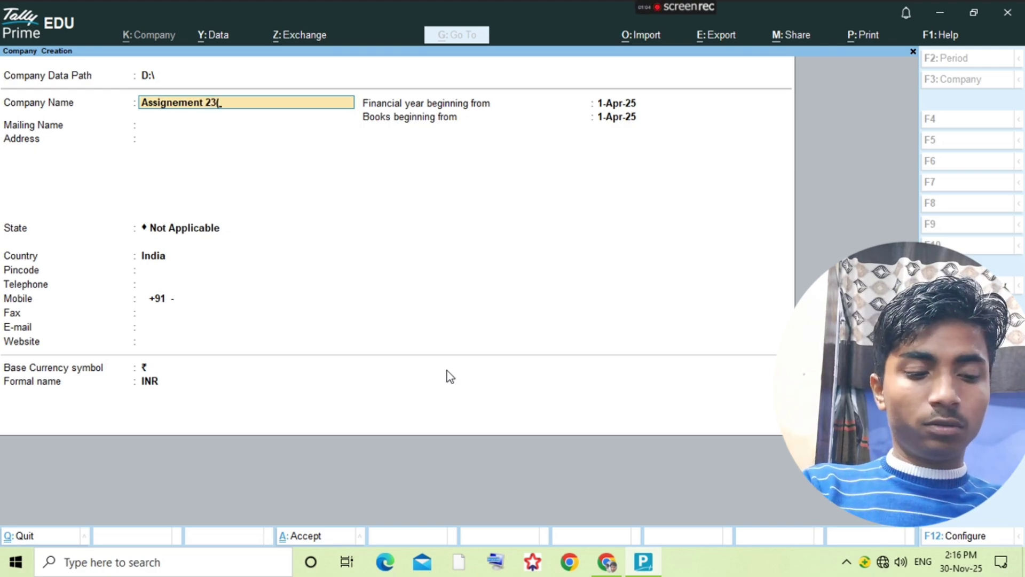
type("Godown")
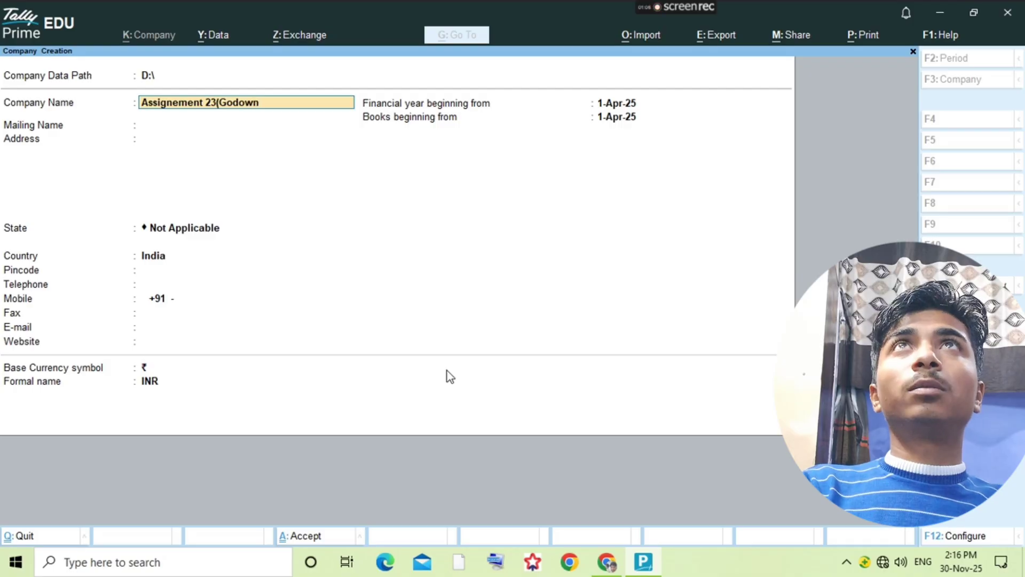
type(" Sy")
key("BackSpace")
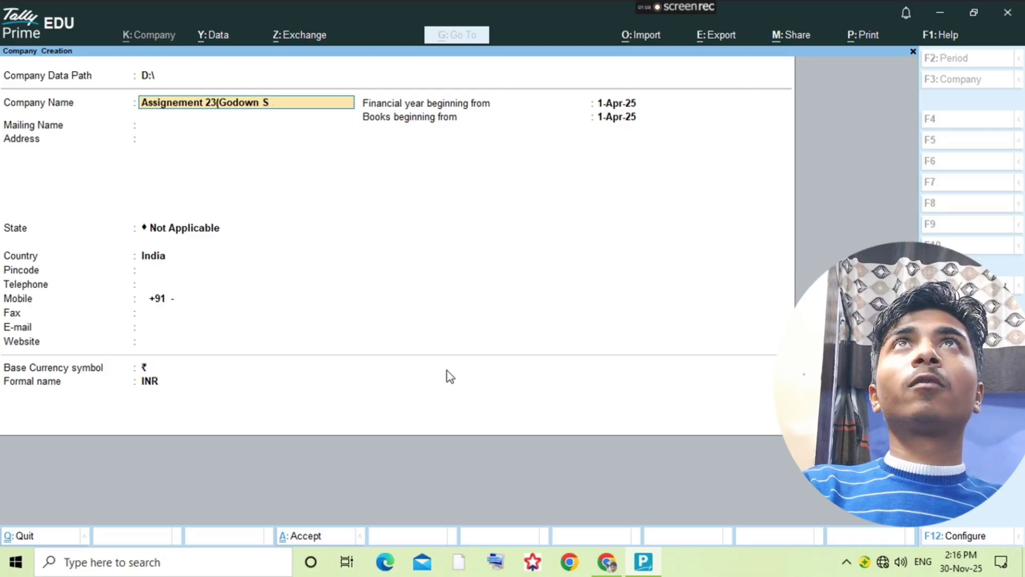
type("um")
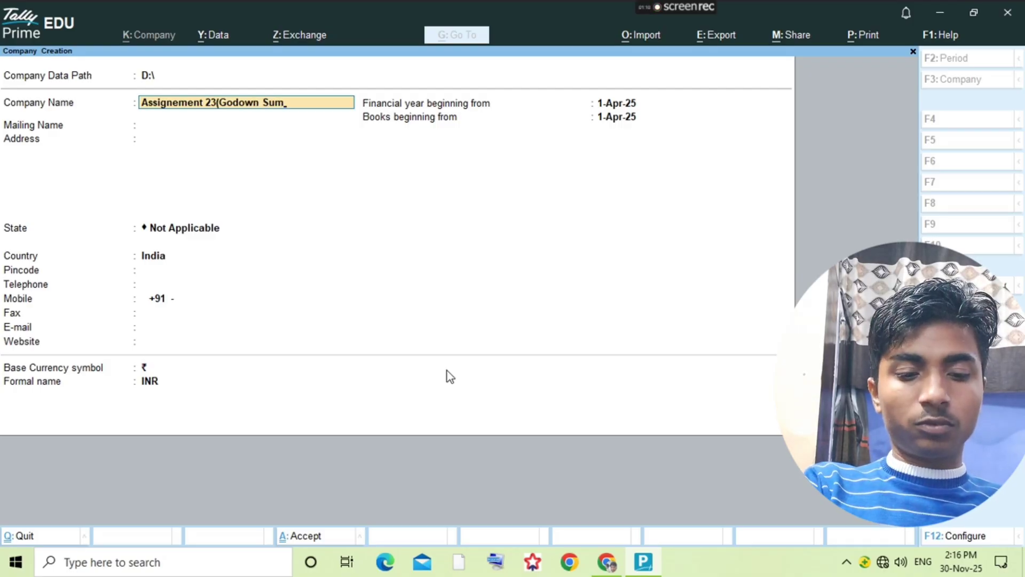
type(")")
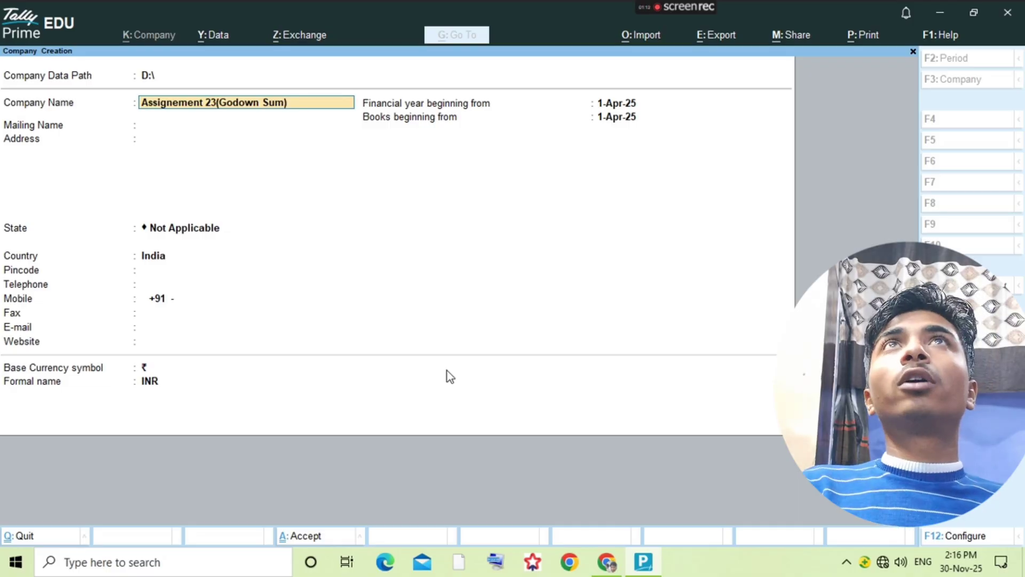
key("Return")
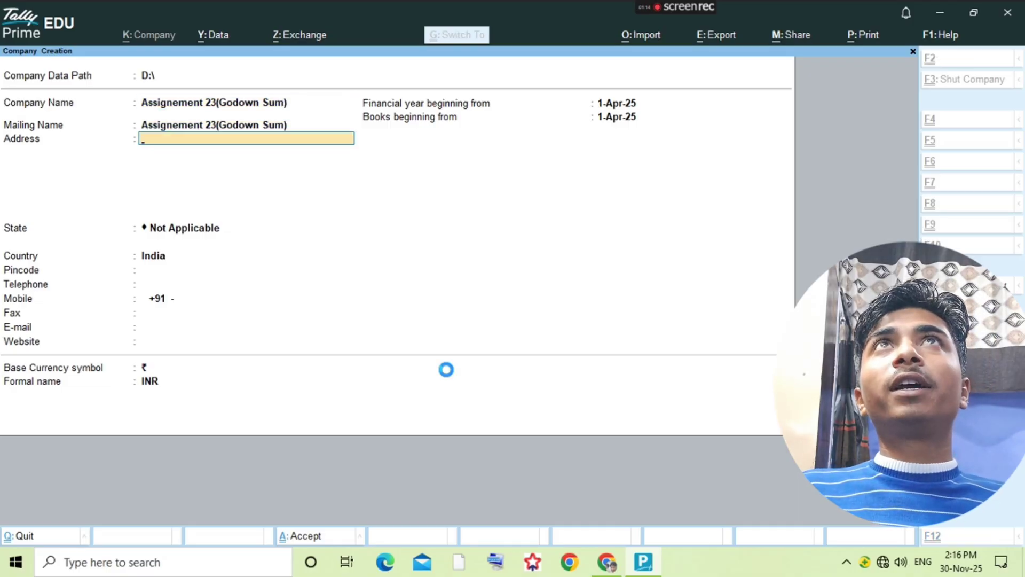
key("ctrl+a")
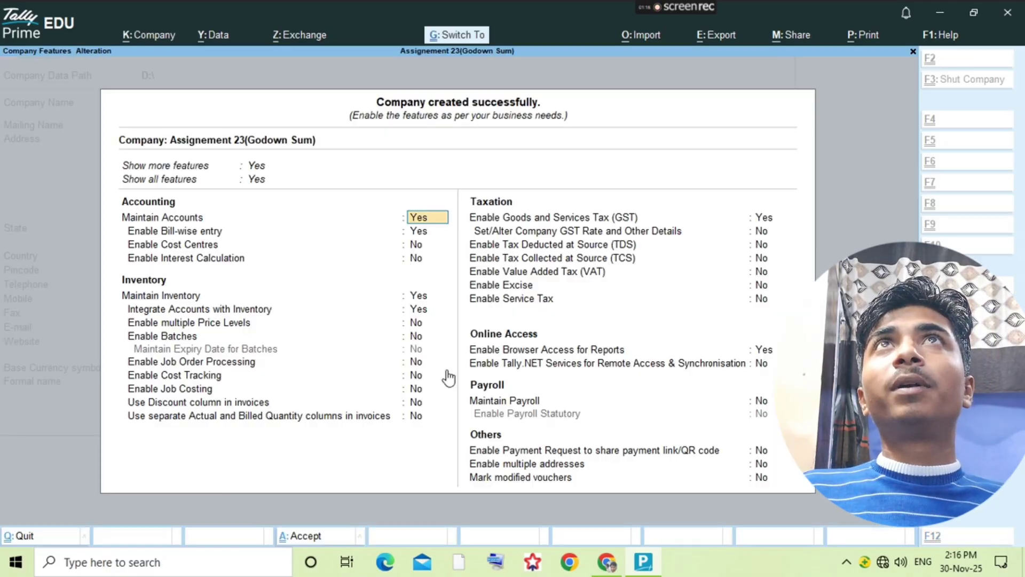
key("ctrl+a")
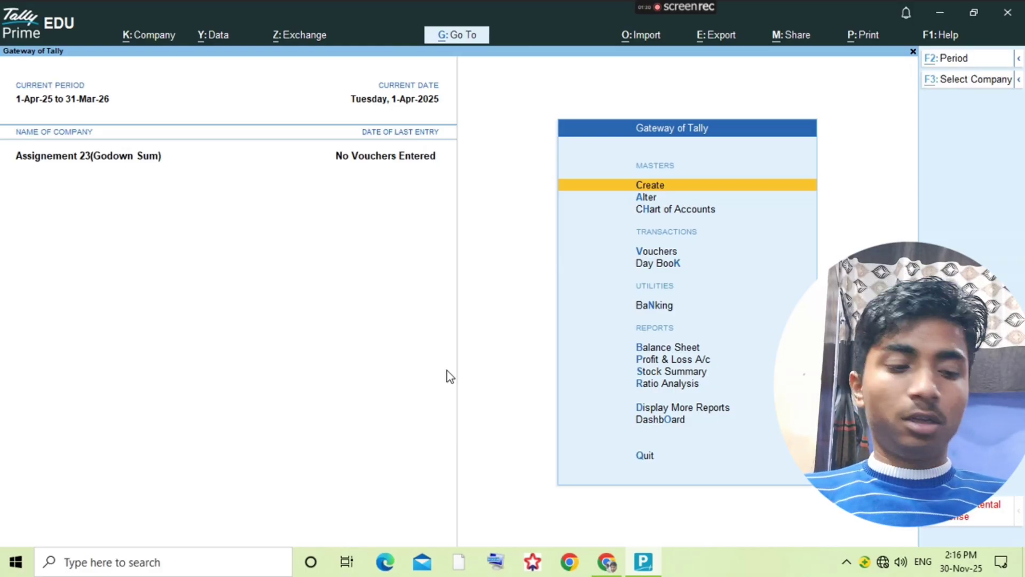
Step: Open the Account Books ledger list, consult the assignment PDF and create a ledger named Capital under Capital Account
key("d")
key("a")
key("l")
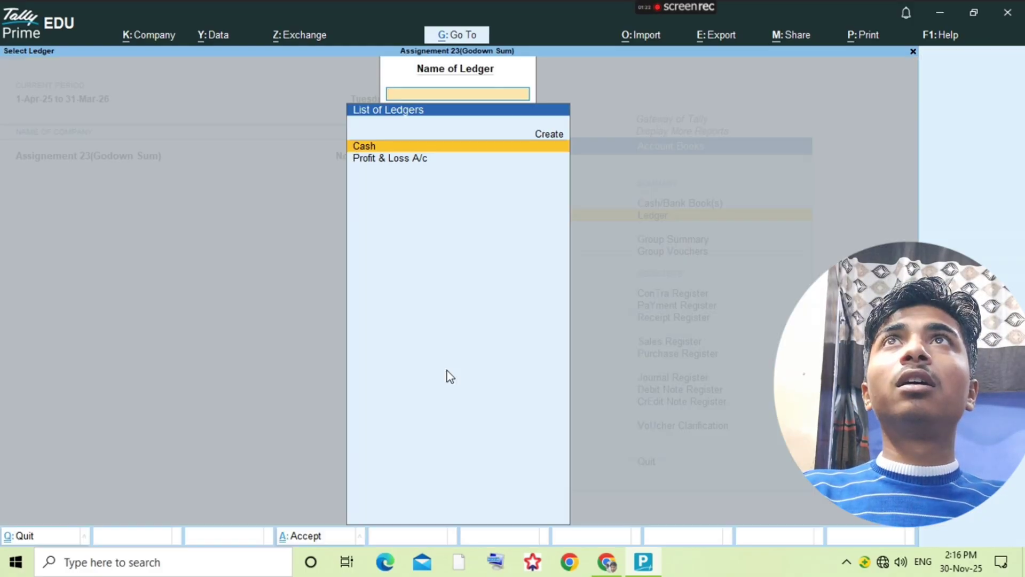
key("alt+Tab")
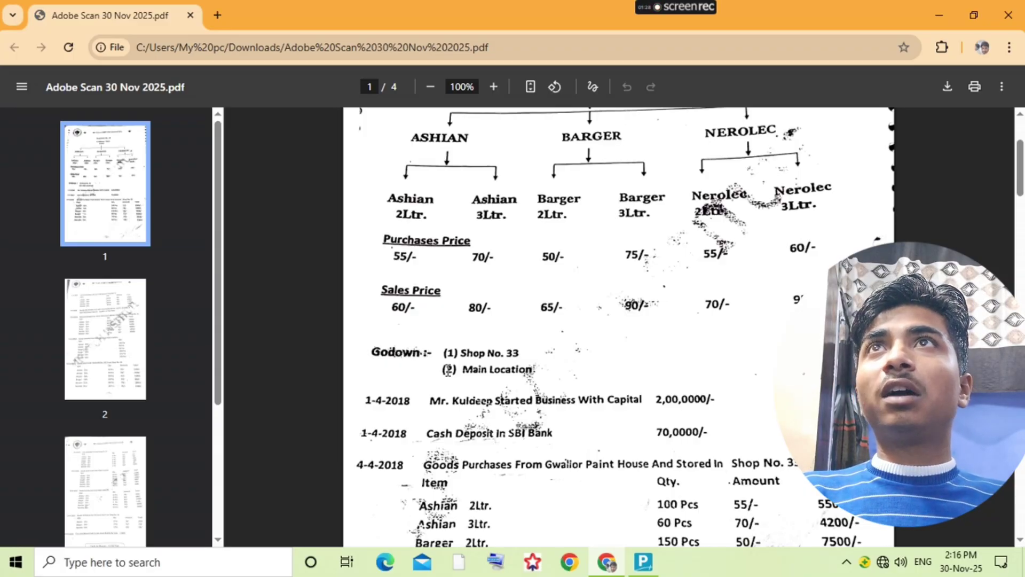
key("alt+Tab")
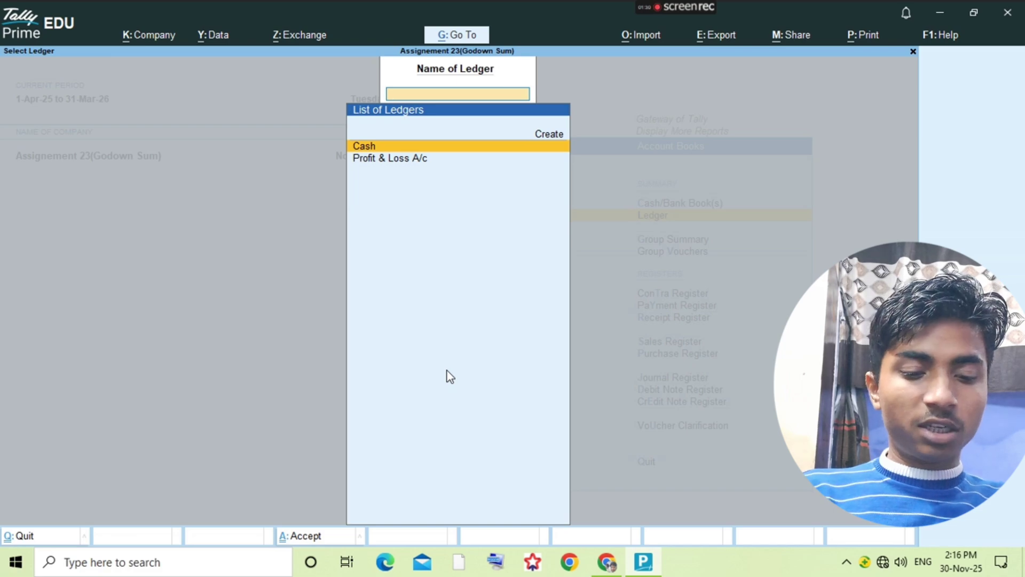
key("alt+c")
type("Cap")
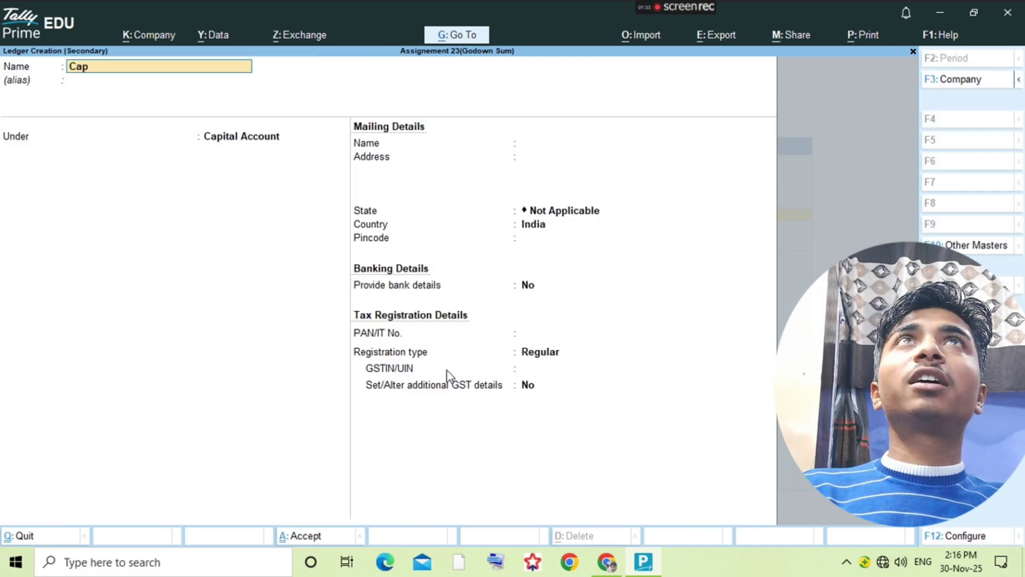
type("o")
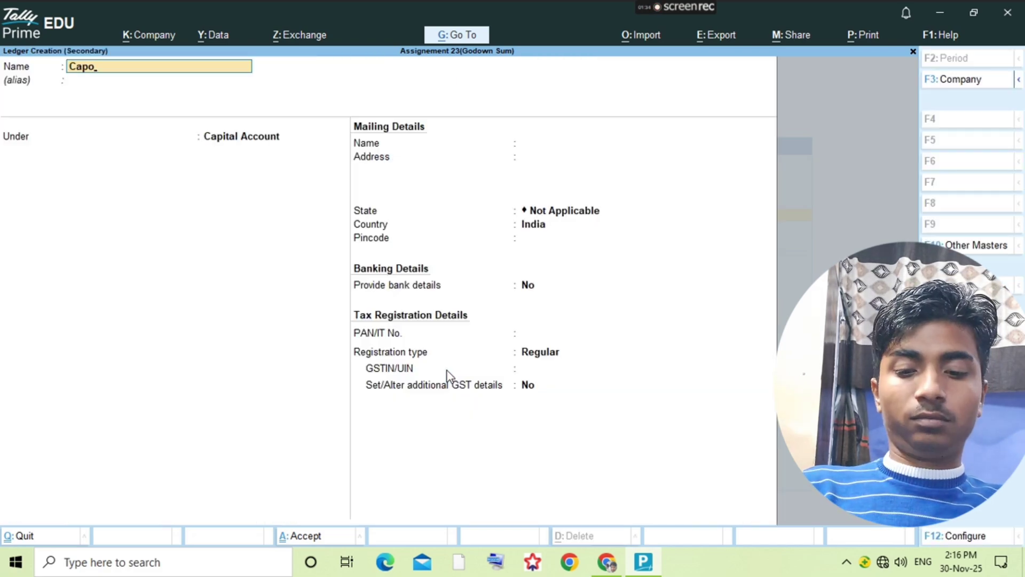
key("BackSpace")
type("ital")
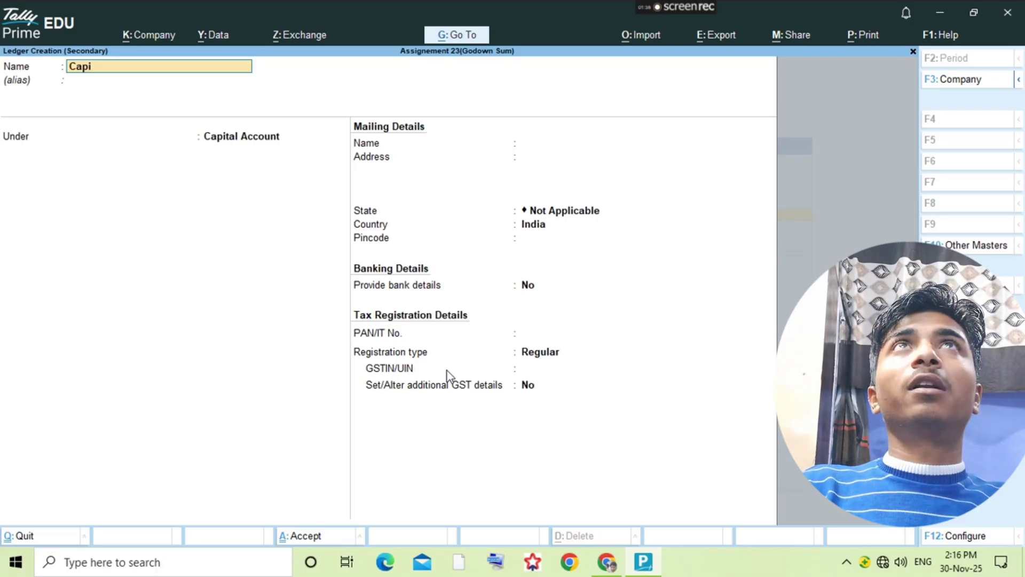
key("Return")
key("Return")
key("ctrl+a")
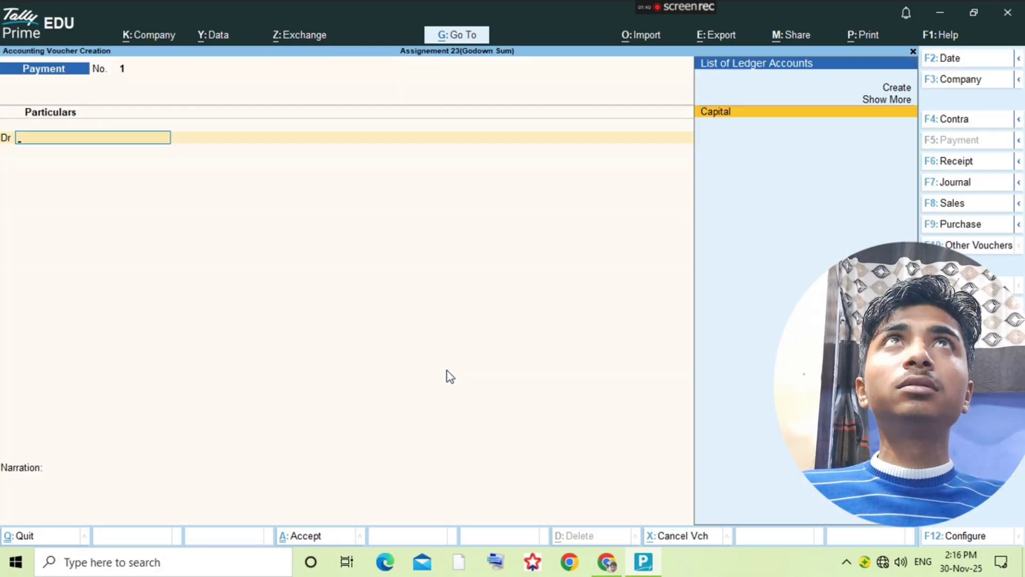
Step: Record a receipt voucher crediting Capital and debiting Cash with 20,00,000, then return to the ledger list
key("F6")
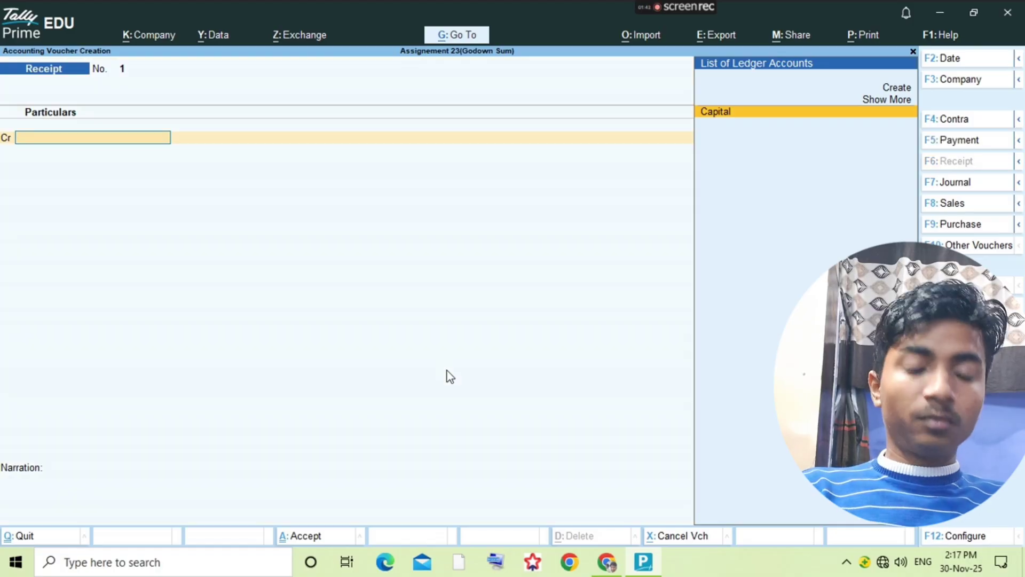
type("Cap")
key("Return")
type("20")
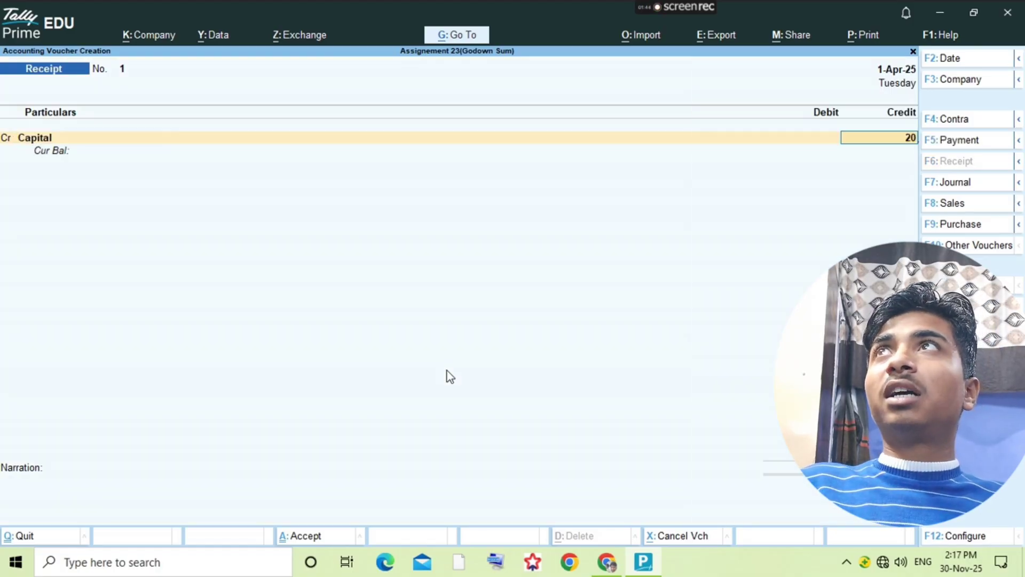
type("0000000")
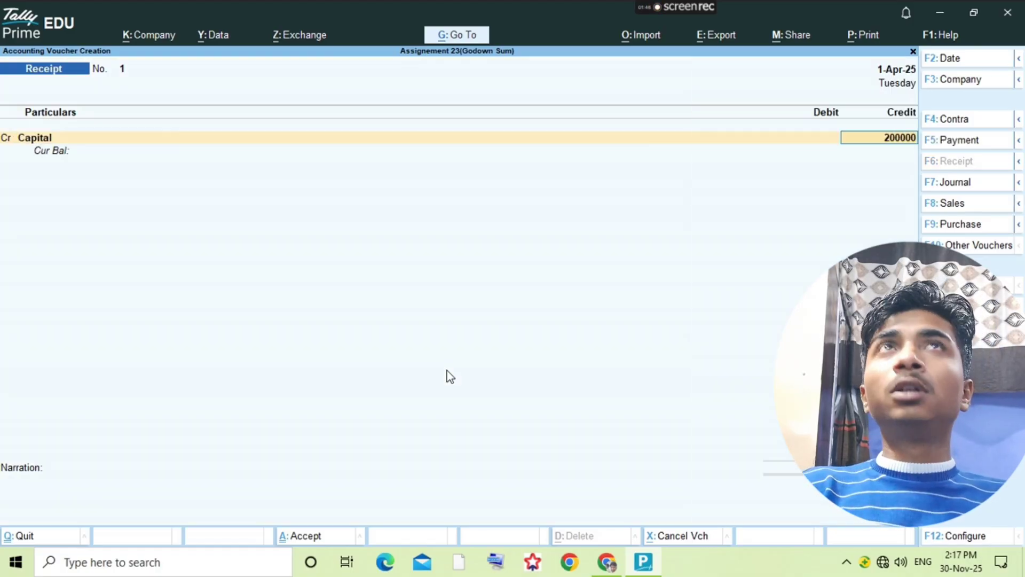
key("Return")
type("Cas")
key("Return")
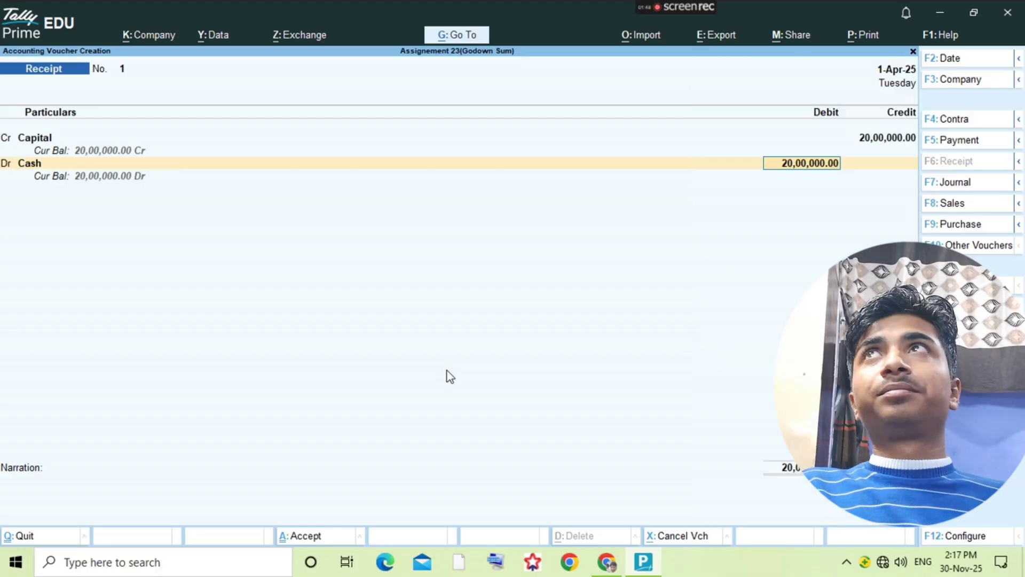
key("ctrl+a")
key("Escape")
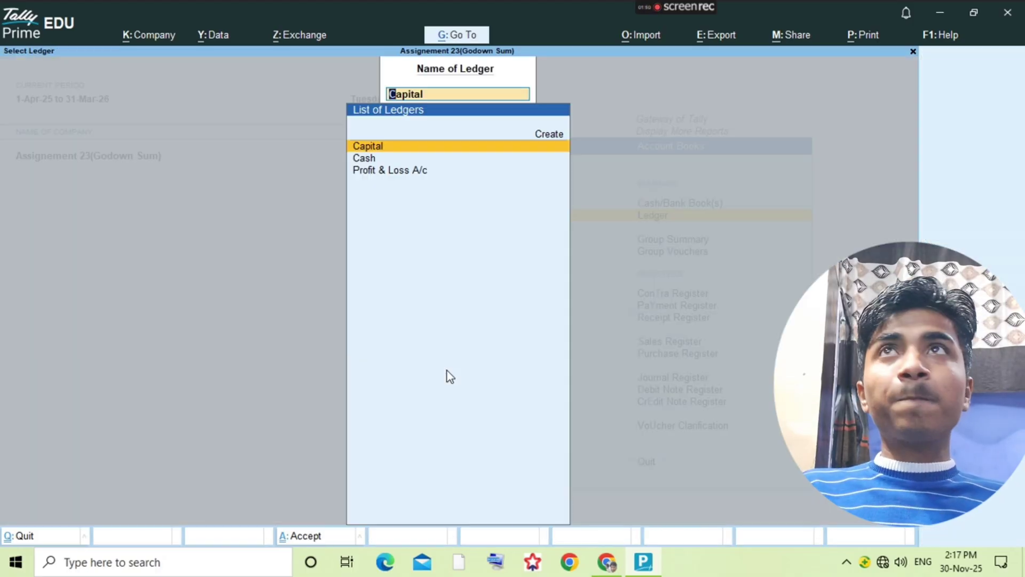
Step: Check the assignment PDF for the bank deposit and create a ledger named Sbi Bank under Bank Accounts
key("alt+Tab")
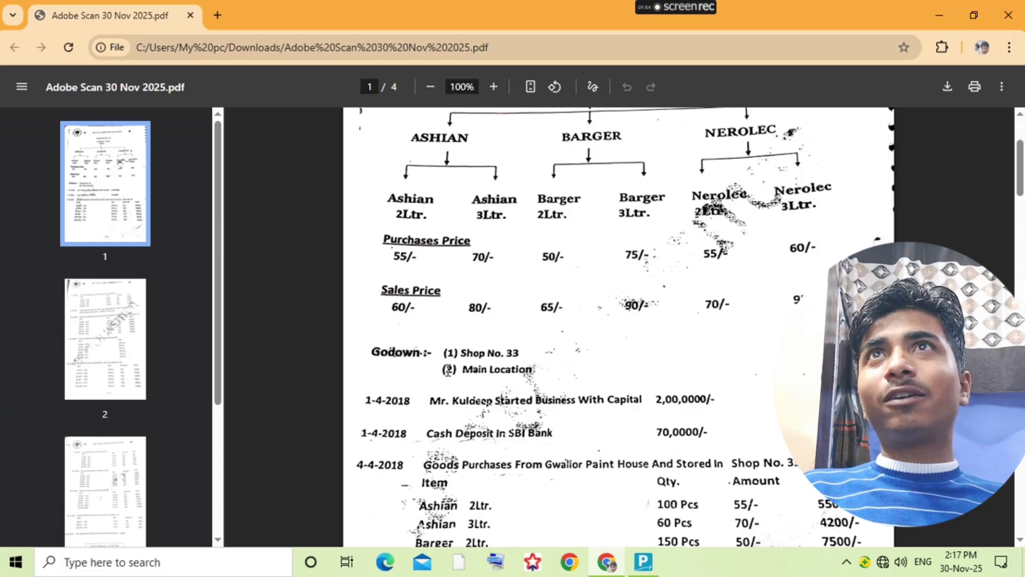
key("alt+Tab")
key("alt+c")
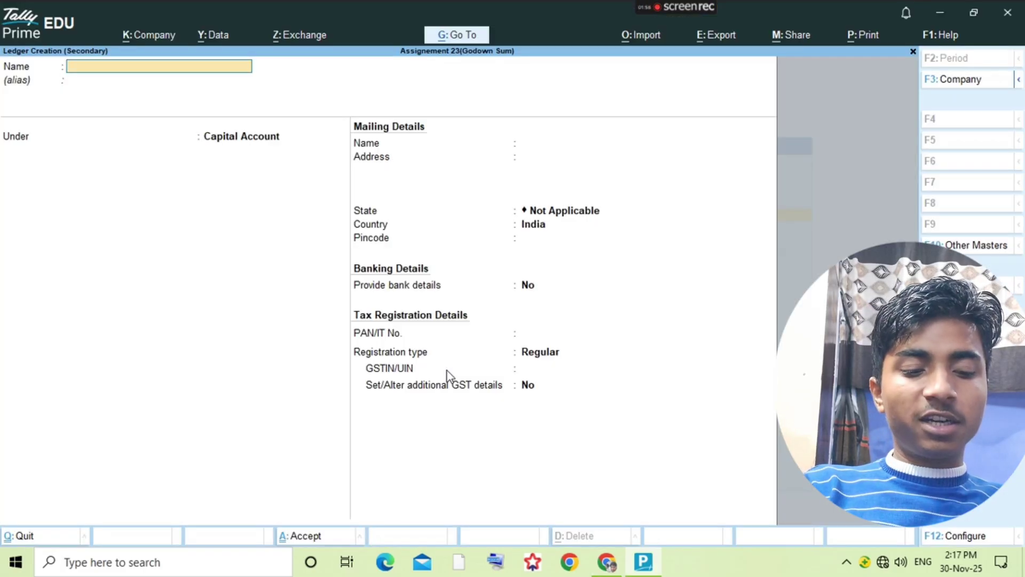
type("Sbi Ba")
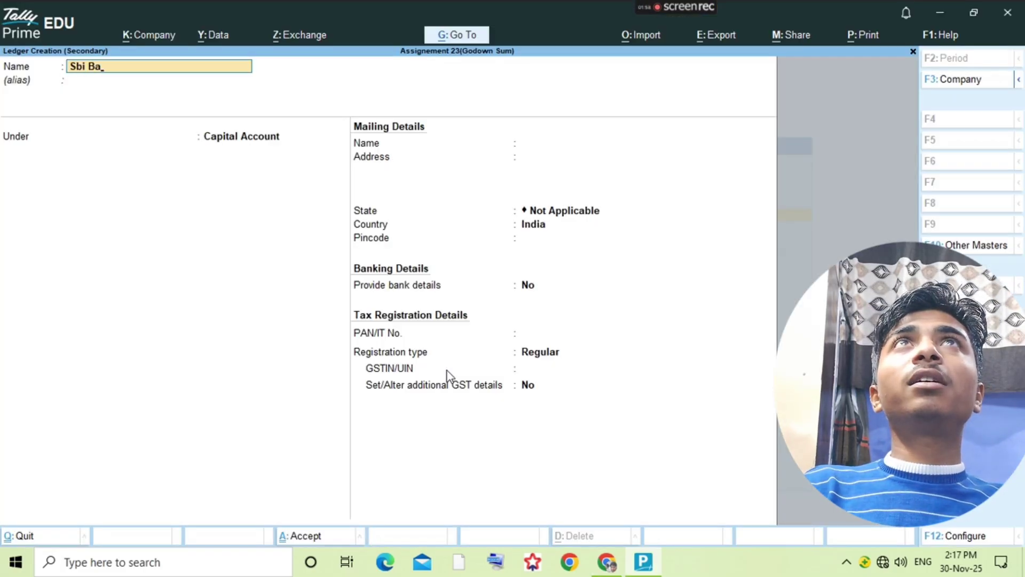
type("nk")
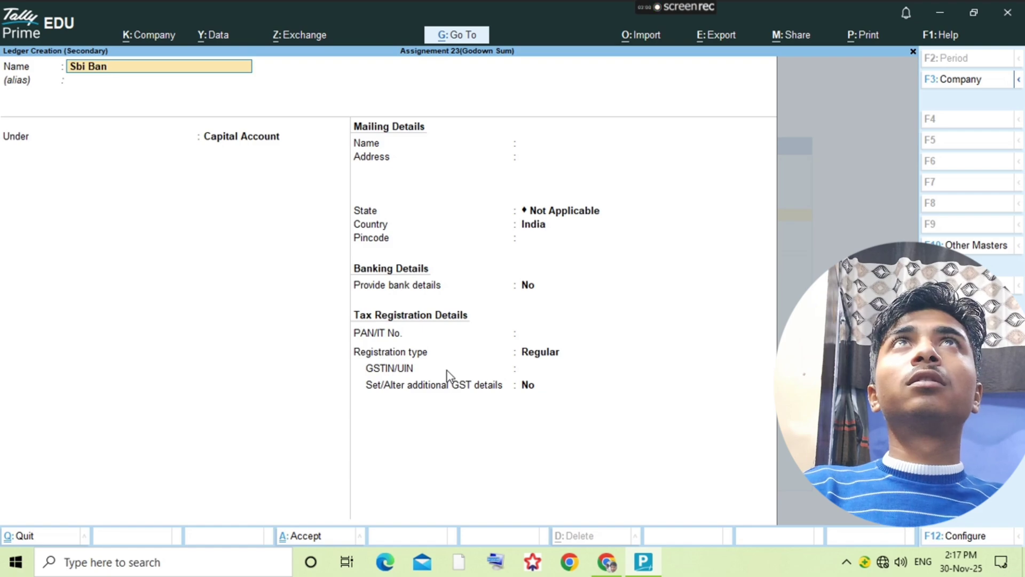
key("Return")
key("Return")
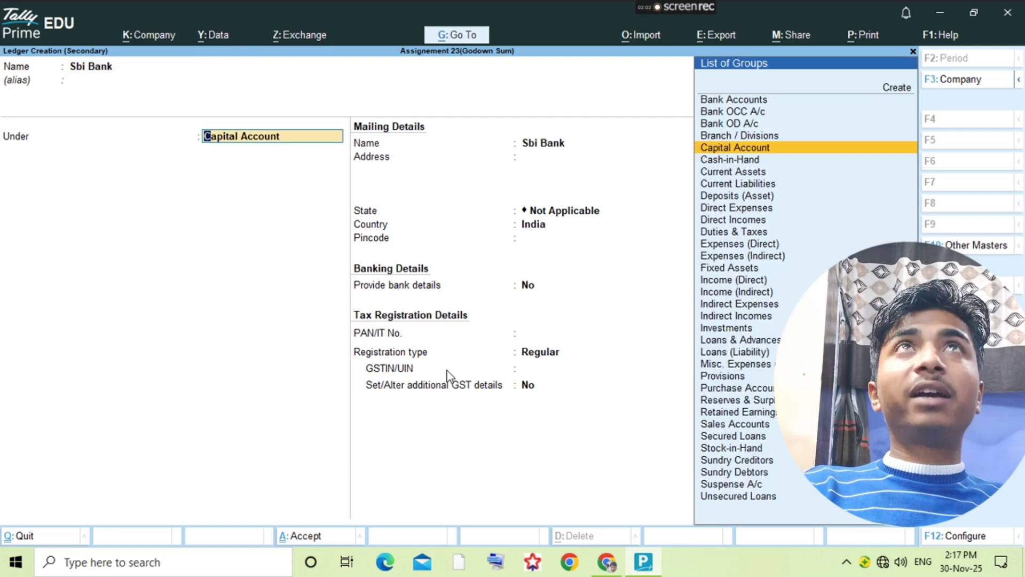
type("Ban")
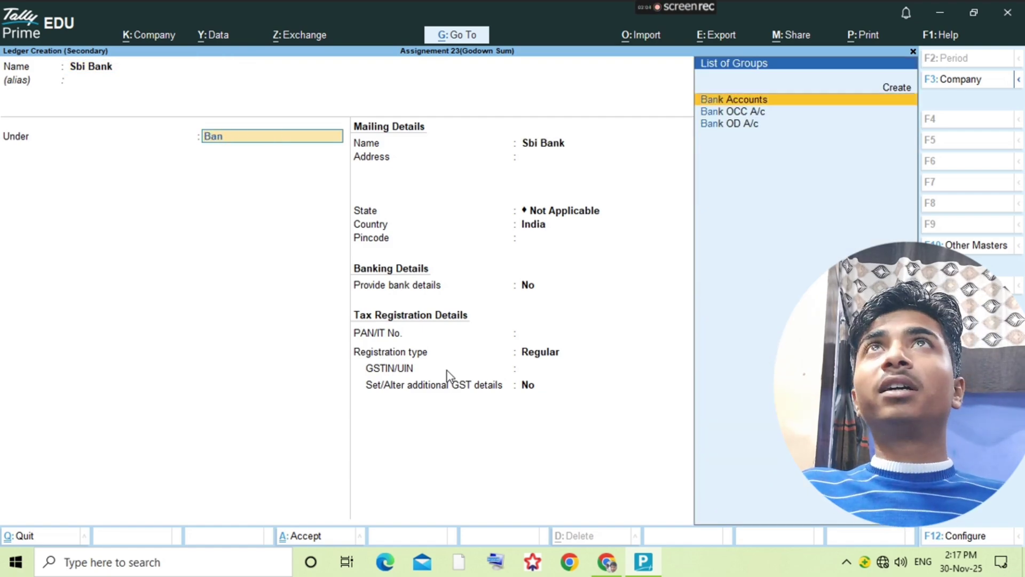
key("Return")
key("ctrl+a")
Step: Record a contra voucher from the Sbi Bank ledger crediting Cash and debiting Sbi Bank with 7,00,000, and leave the ledger report
key("Return")
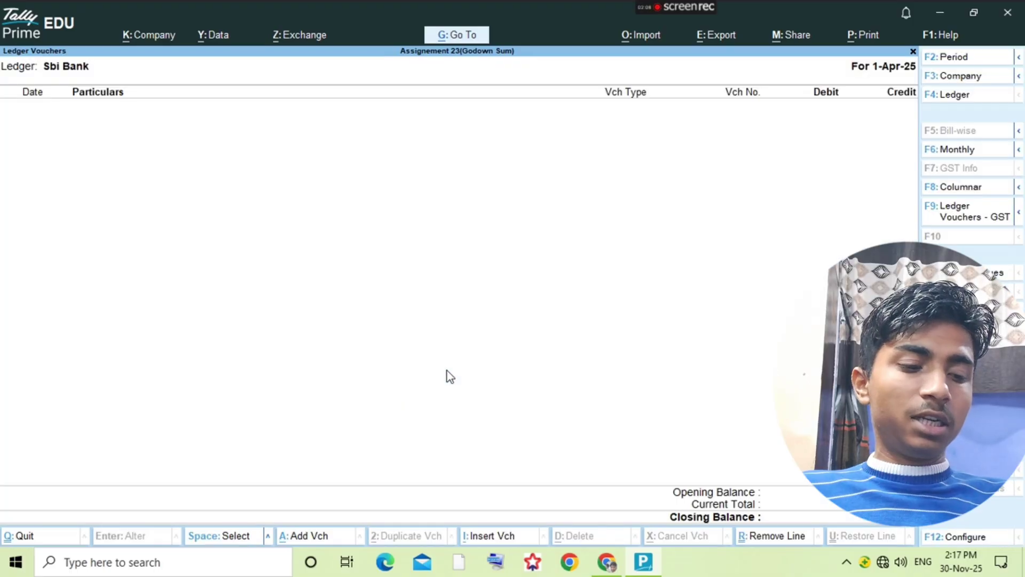
key("alt+a")
key("F4")
type("cash")
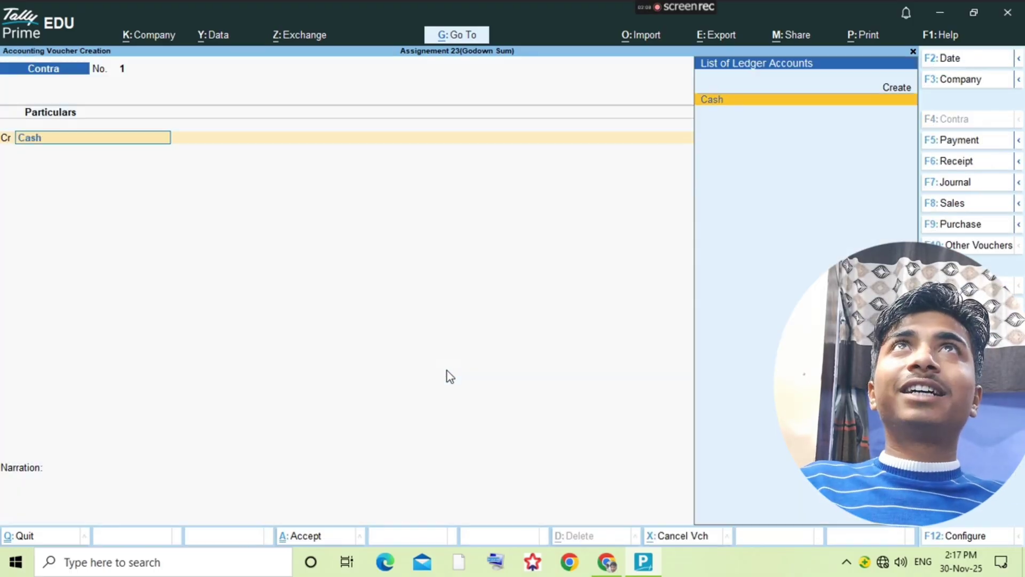
key("Return")
type("700000")
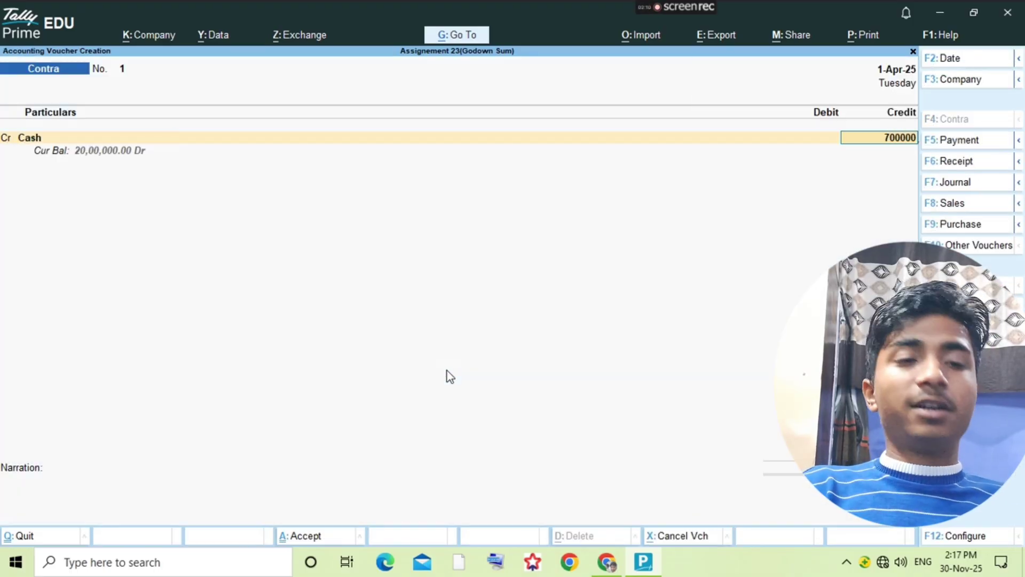
key("Return")
type("Sbi")
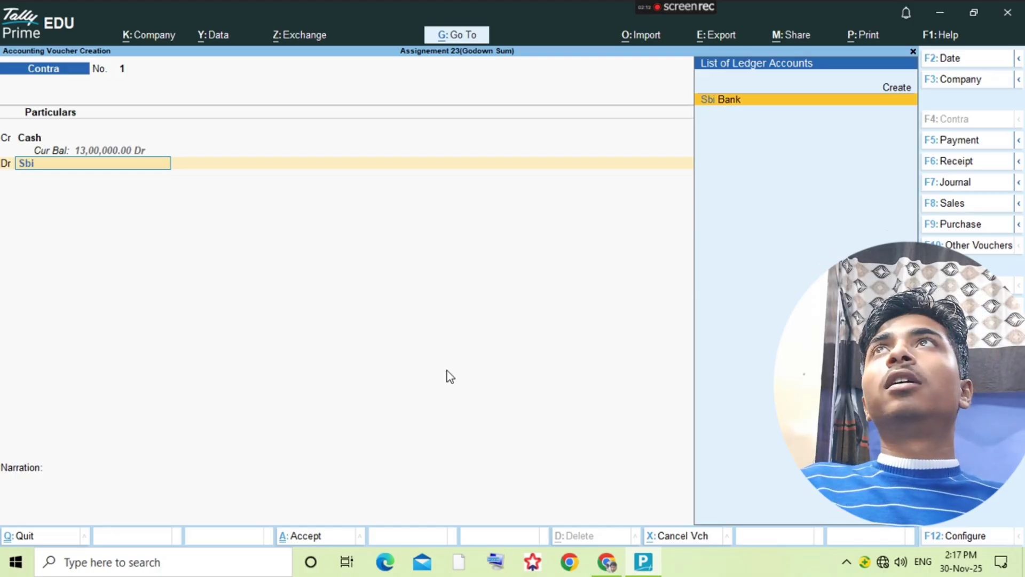
key("Return")
key("ctrl+a")
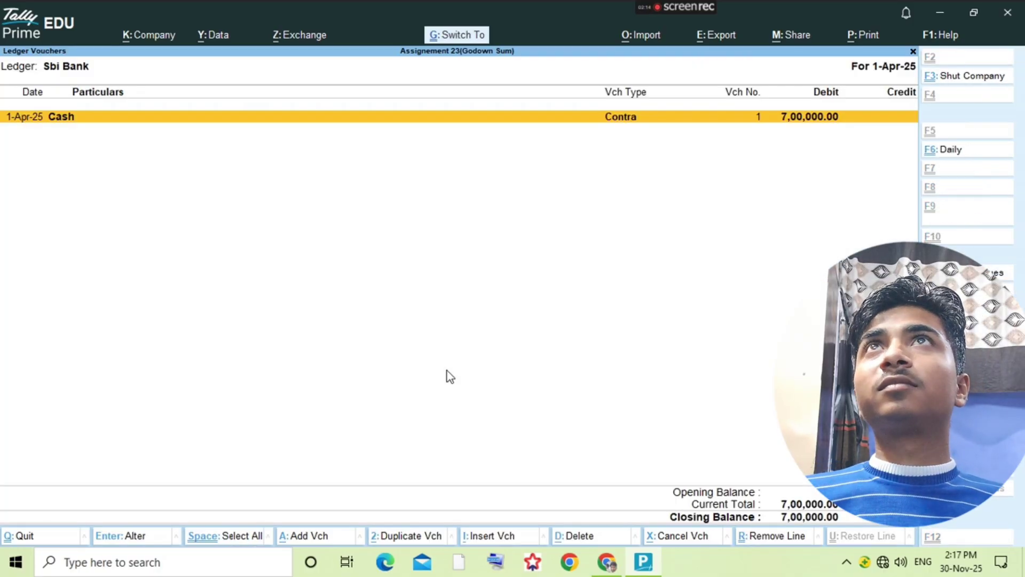
key("Escape")
Step: Examine the 4-4-2018 goods purchase from Gwalior Paint House in the assignment PDF and switch back to TallyPrime
key("alt+Tab")
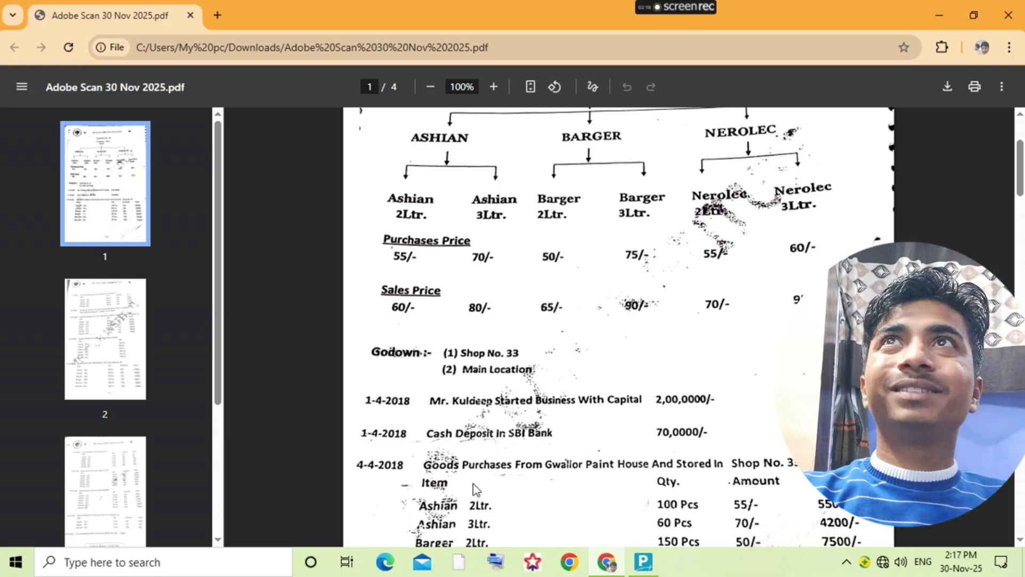
scroll(535, 440, "down", 1)
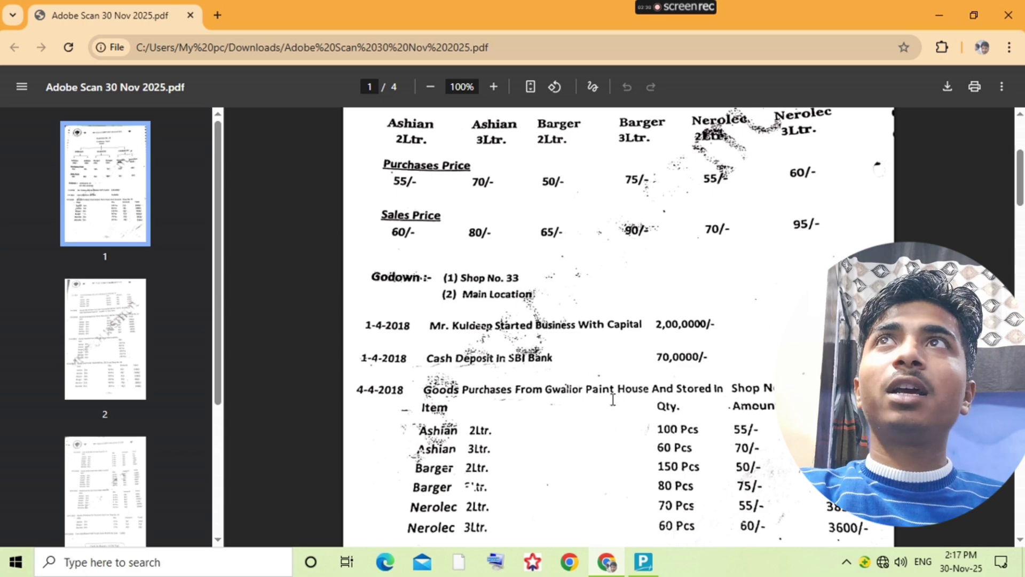
left_click_drag(584, 388, 661, 388)
left_click(649, 386)
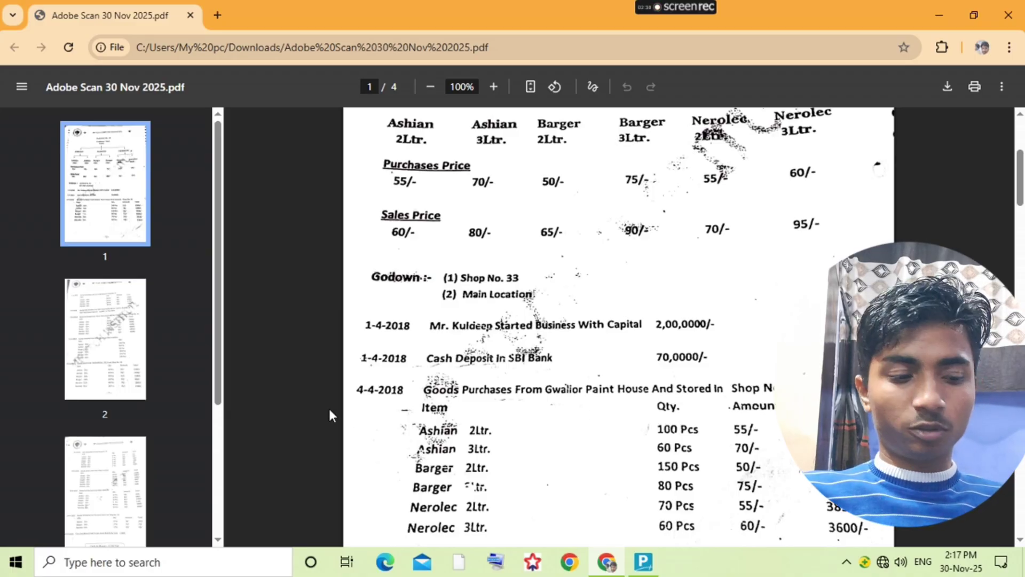
key("alt+Tab")
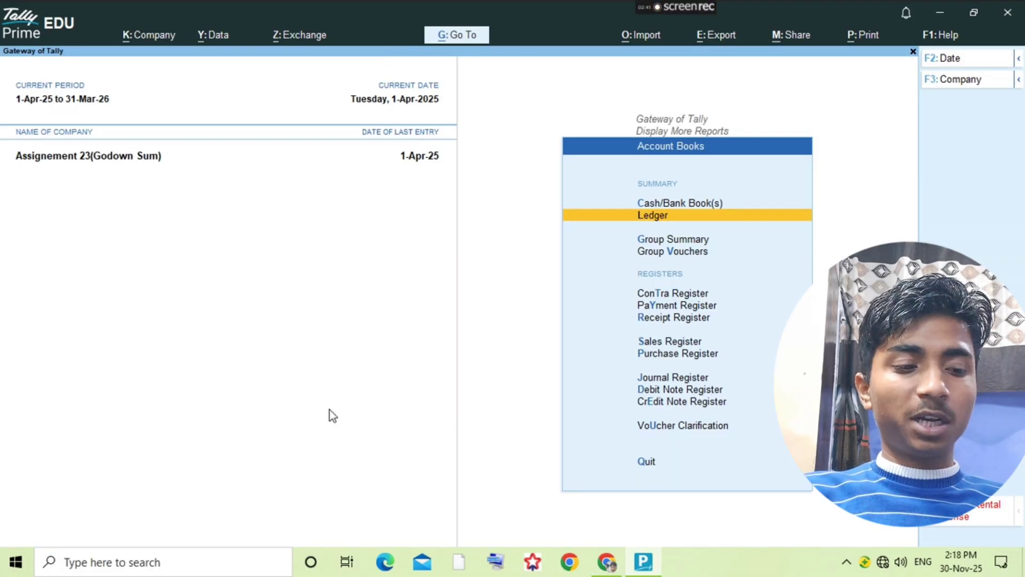
Step: Leave Account Books and open the list of godowns for master alteration from the Gateway of Tally
key("Escape")
key("Escape")
key("Escape")
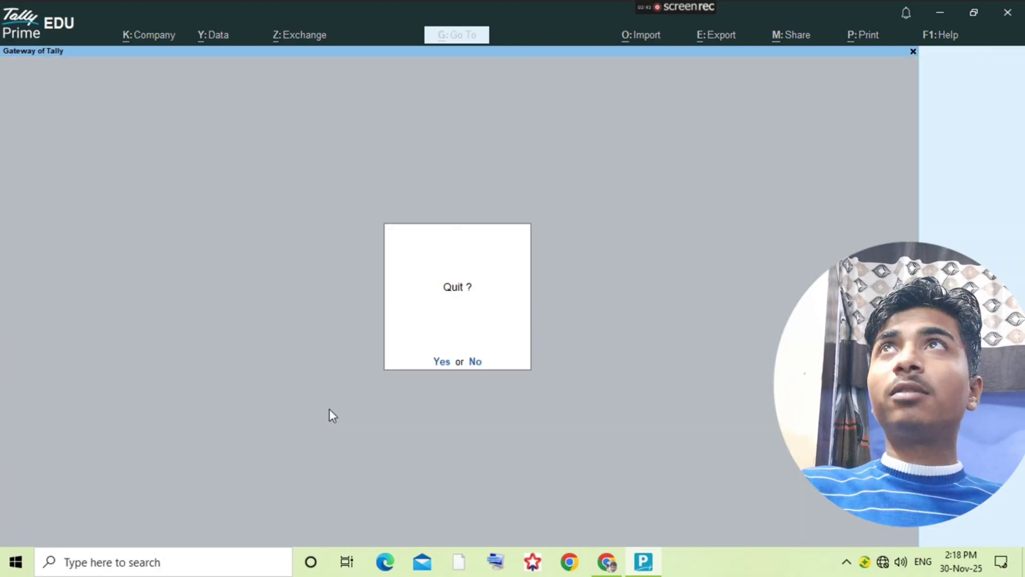
key("Escape")
key("Down")
key("Down")
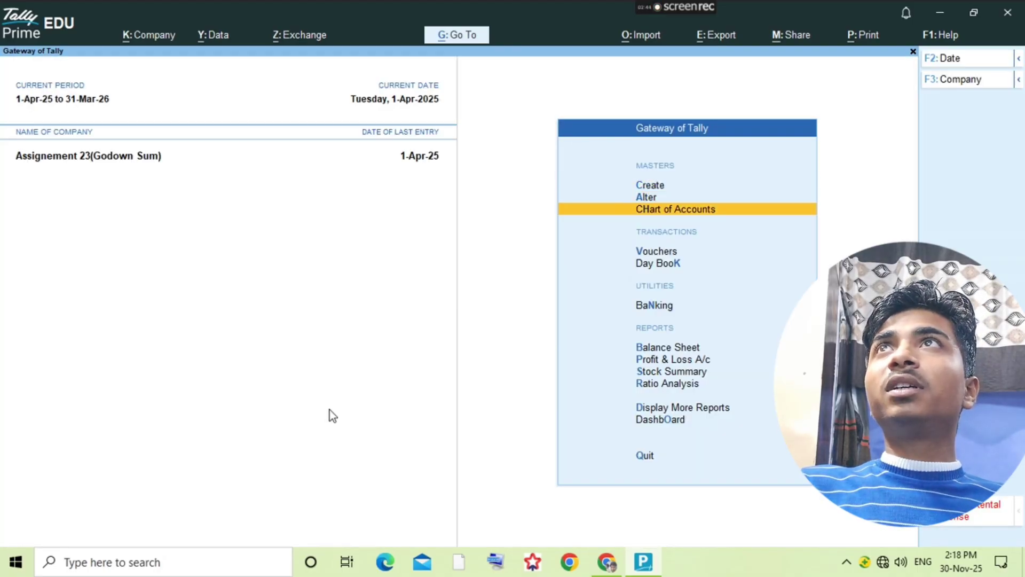
key("Up")
key("Return")
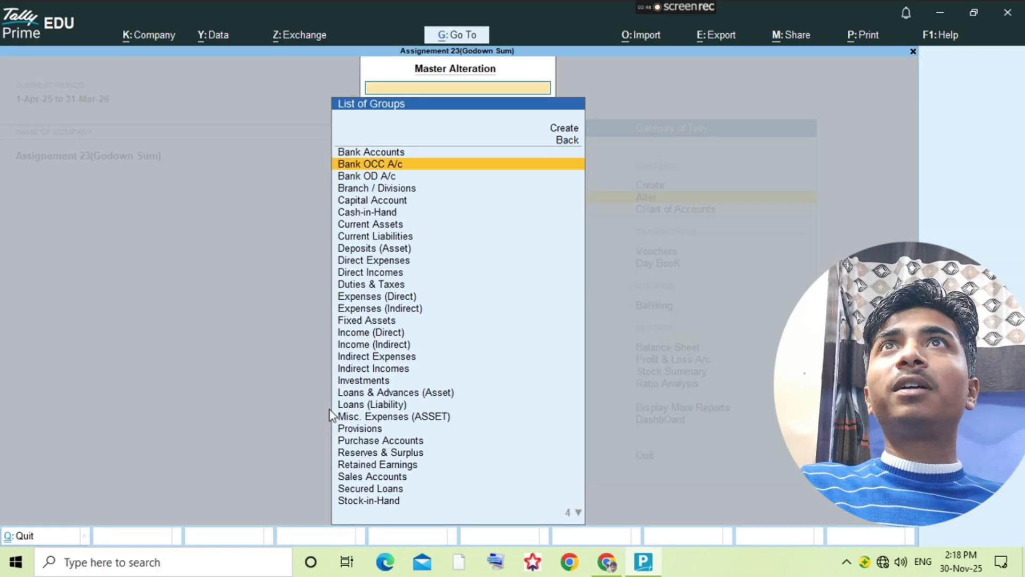
key("BackSpace")
key("Down")
key("Down")
key("Down")
key("Down")
key("Down")
key("Down")
key("Down")
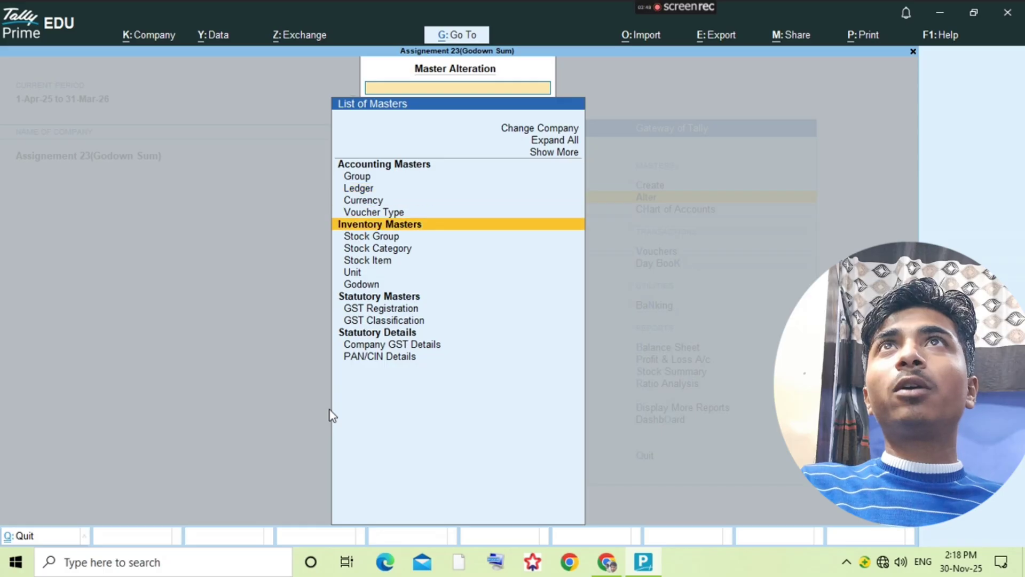
key("Down")
key("Down")
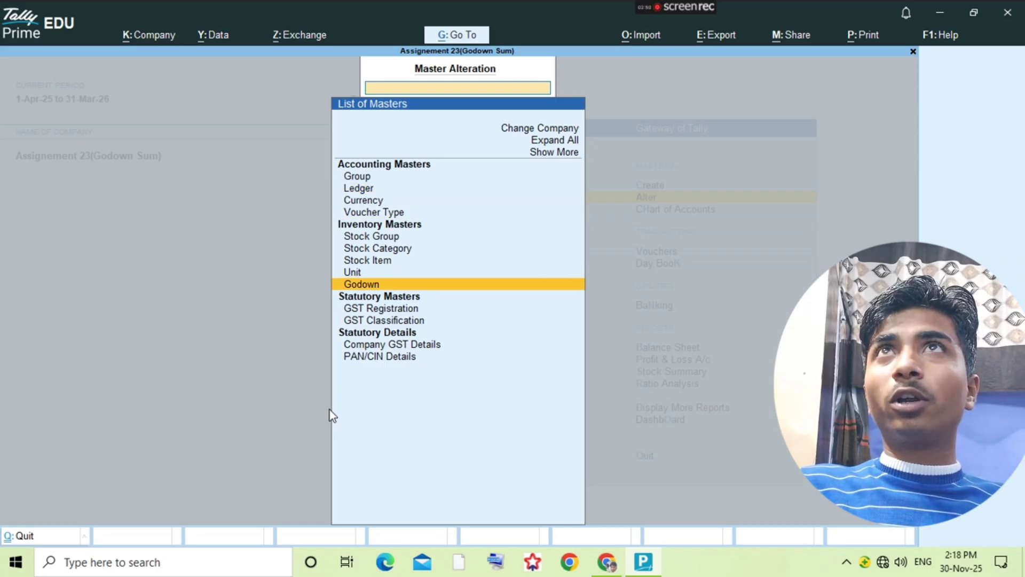
key("Return")
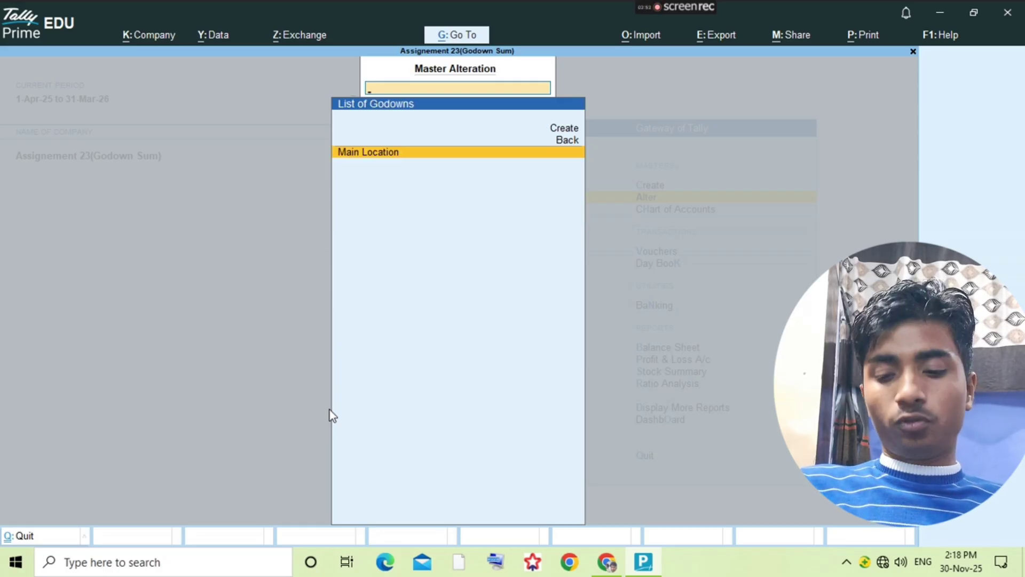
key("Return")
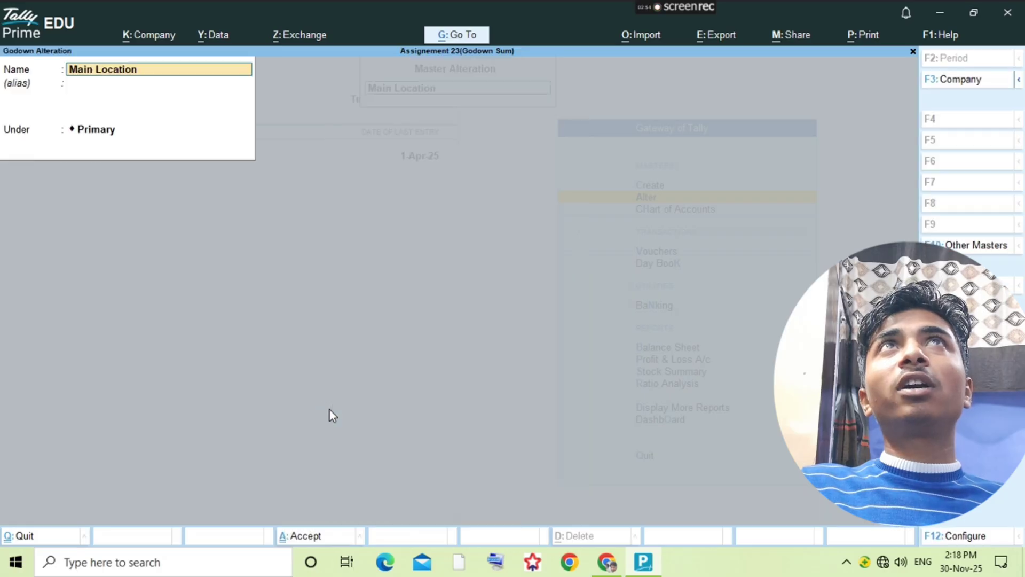
key("Escape")
key("Escape")
key("Return")
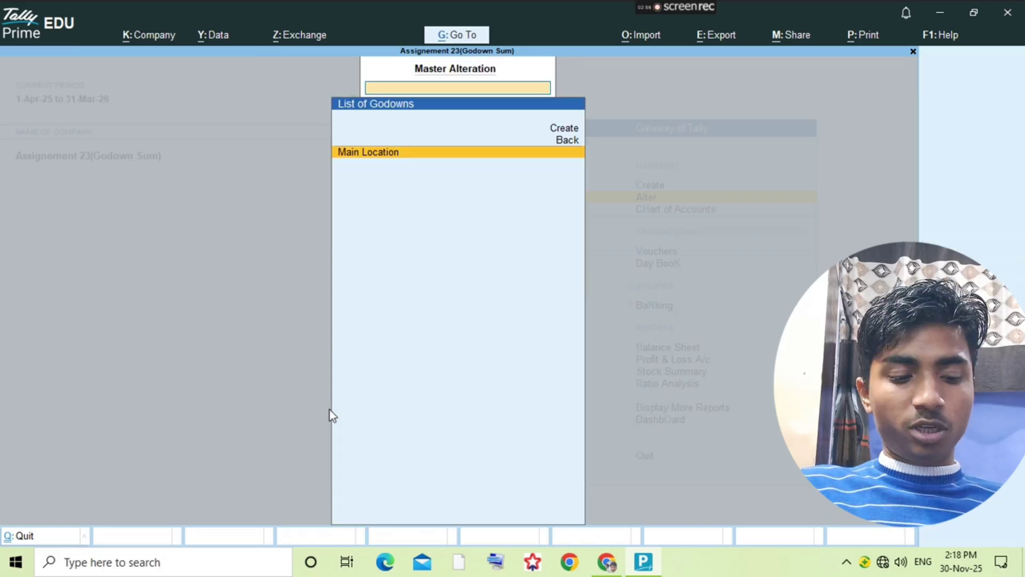
Step: Create a new godown named Shop No. 33 under Primary and return to the list of godowns
key("Return")
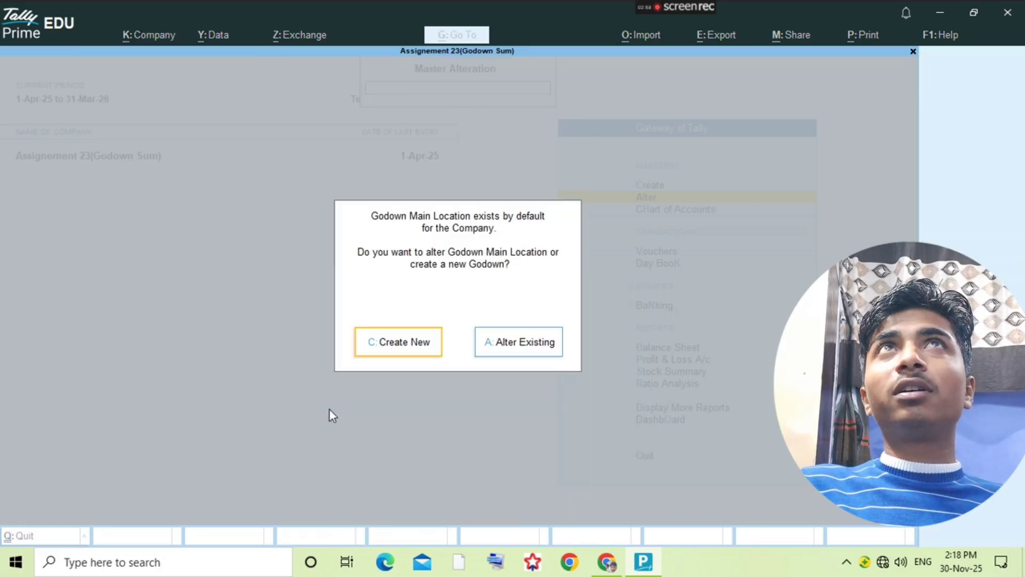
key("Return")
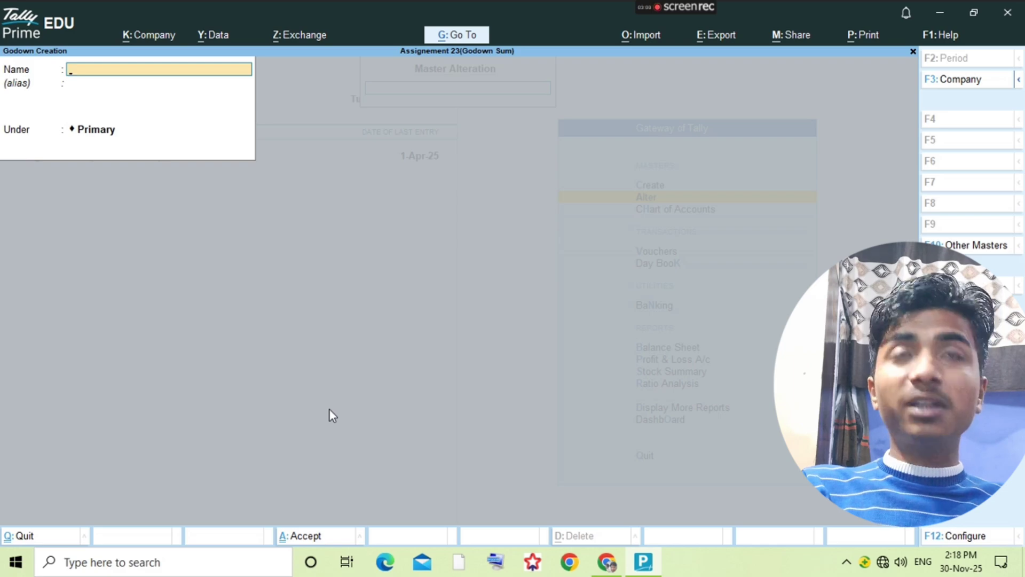
type("Shop")
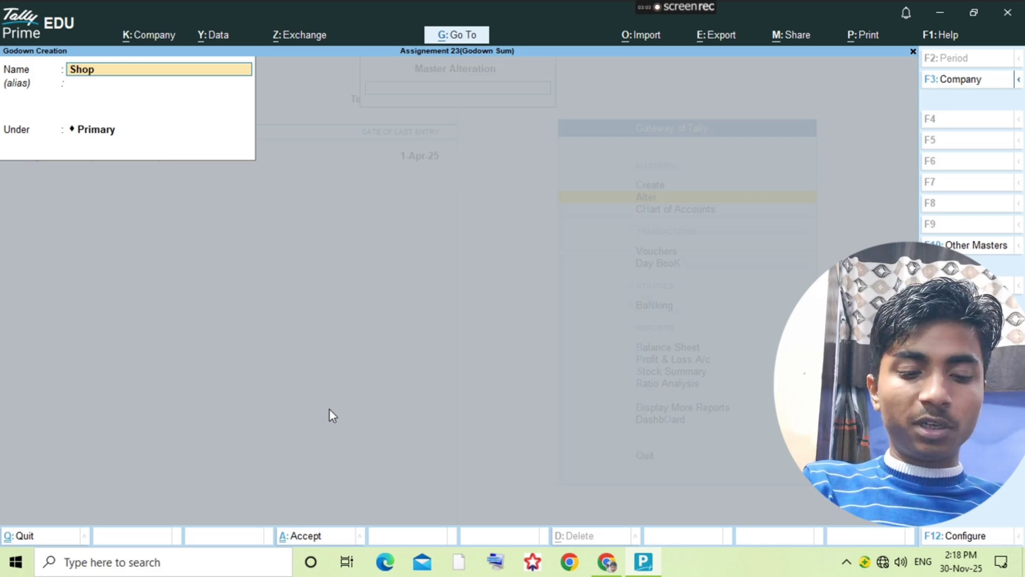
type(" No. ")
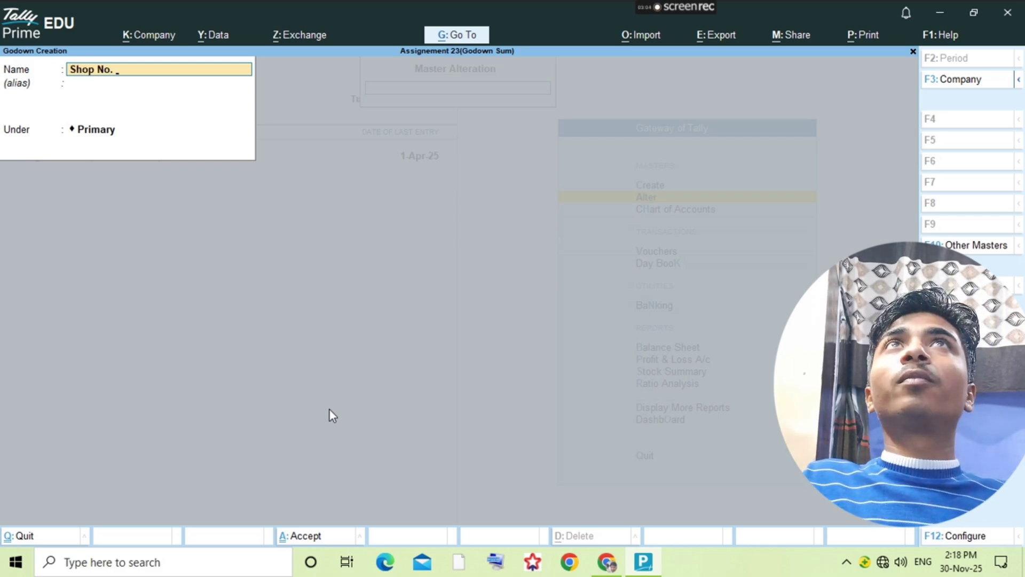
type("33")
key("Return")
key("ctrl+a")
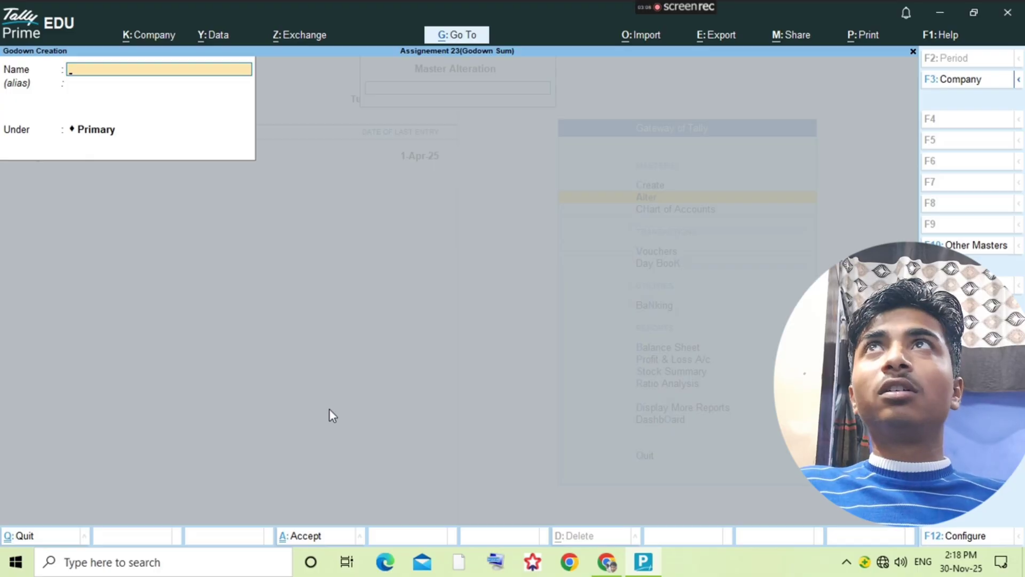
key("Escape")
key("y")
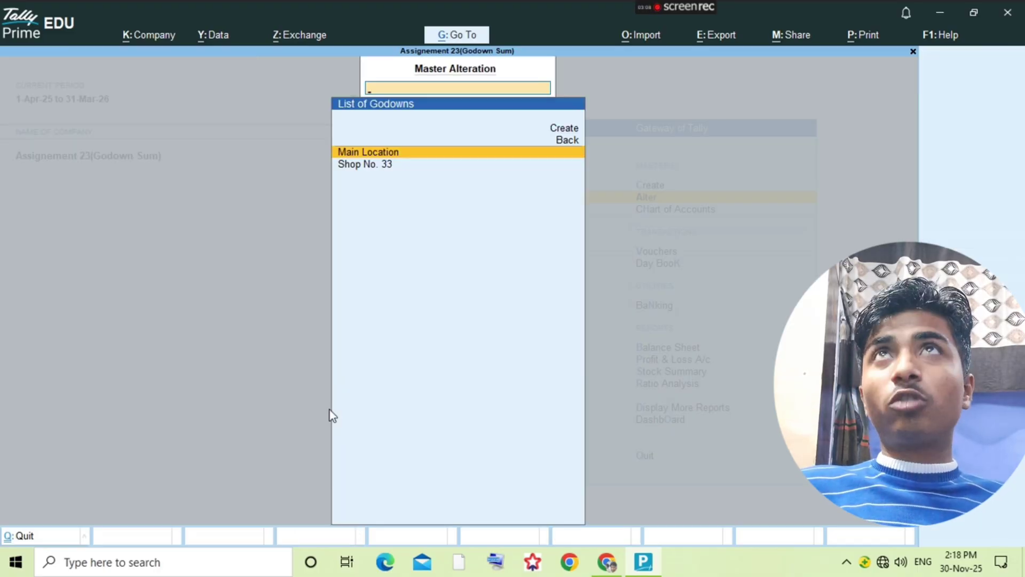
key("Down")
key("Return")
key("BackSpace")
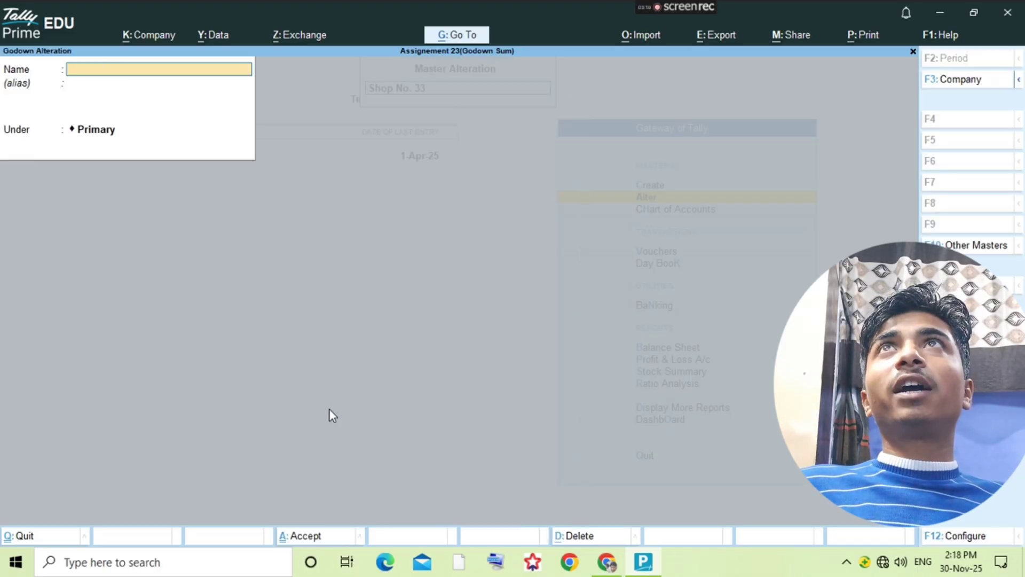
key("Escape")
key("y")
Step: Leave the godown masters and start a new ledger from the Account Books ledger list
key("Escape")
key("Escape")
key("n")
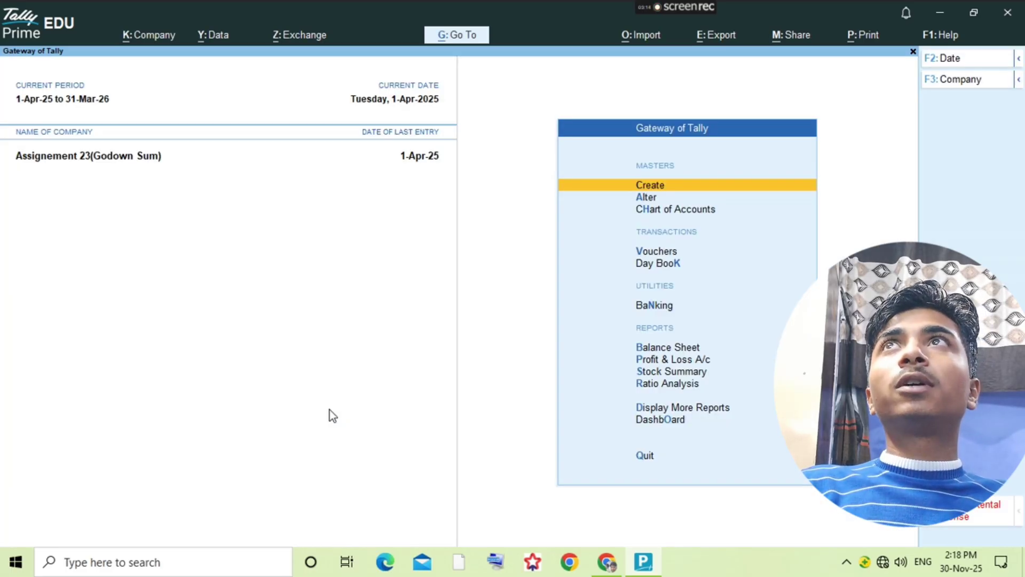
key("d")
key("a")
key("l")
key("alt+c")
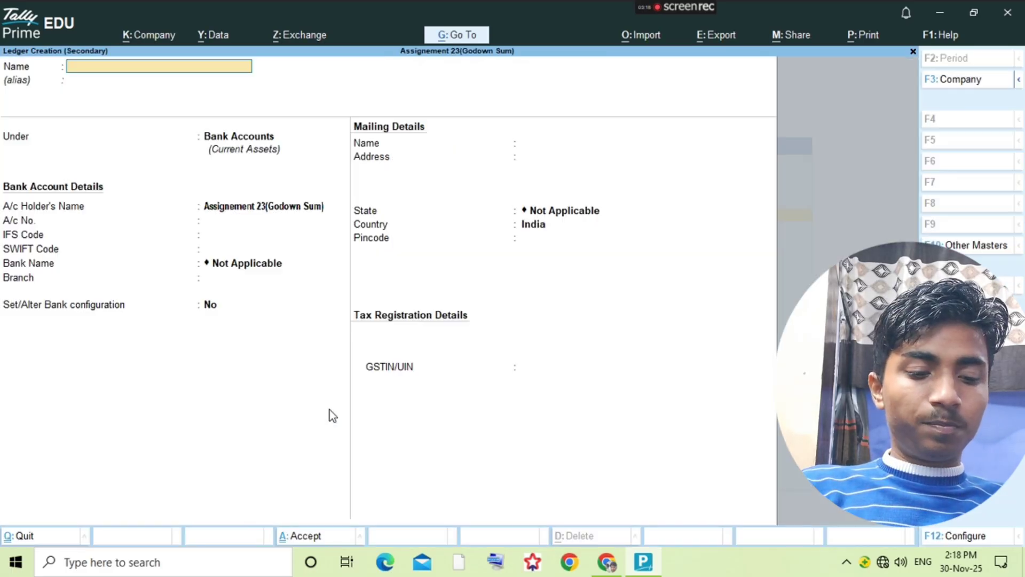
Step: Create a ledger named Purchase under the Purchase Accounts group and save it
type("Purchase")
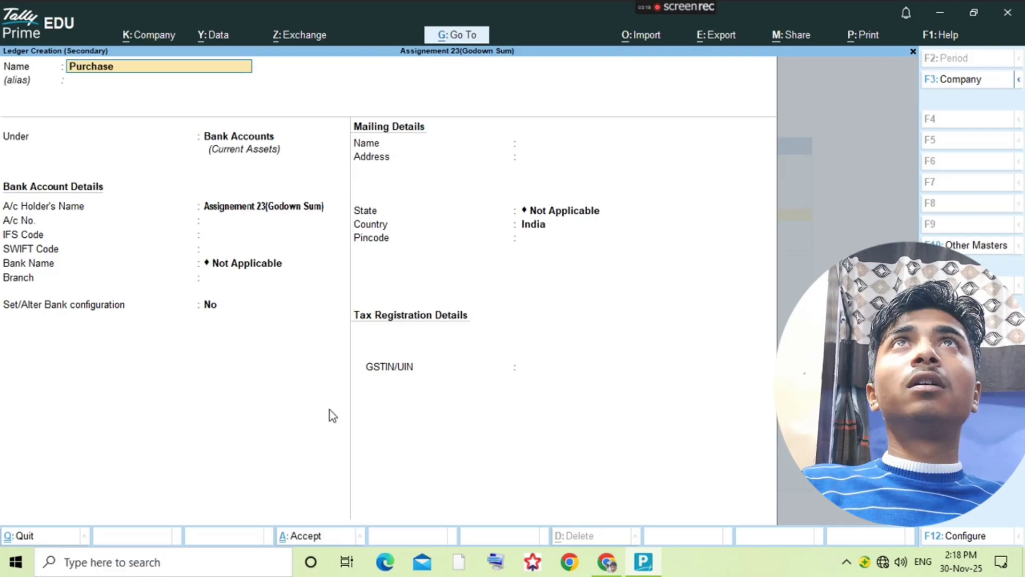
key("Return")
key("Return")
key("Return")
key("Return")
key("BackSpace")
key("BackSpace")
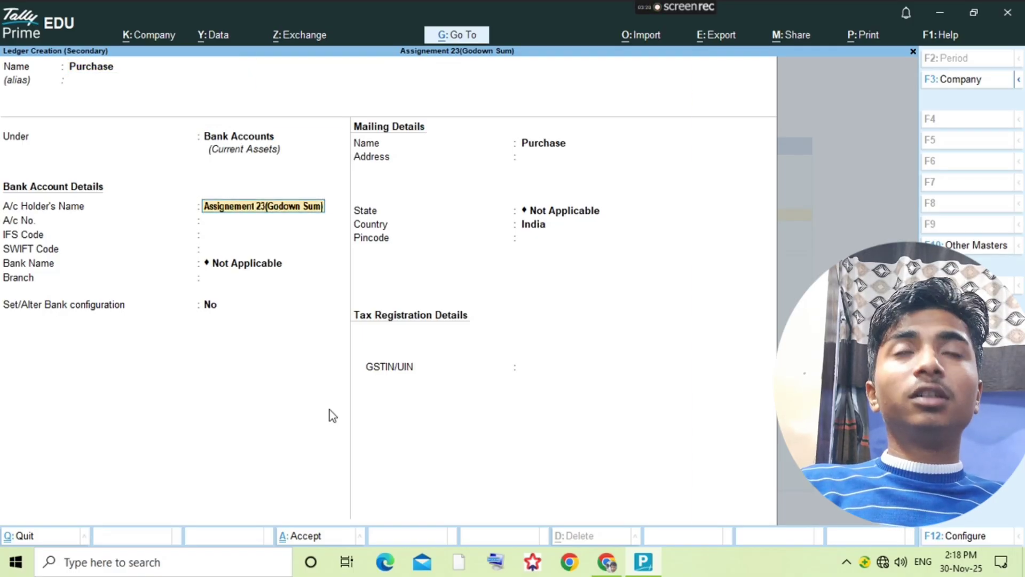
type("Purchase")
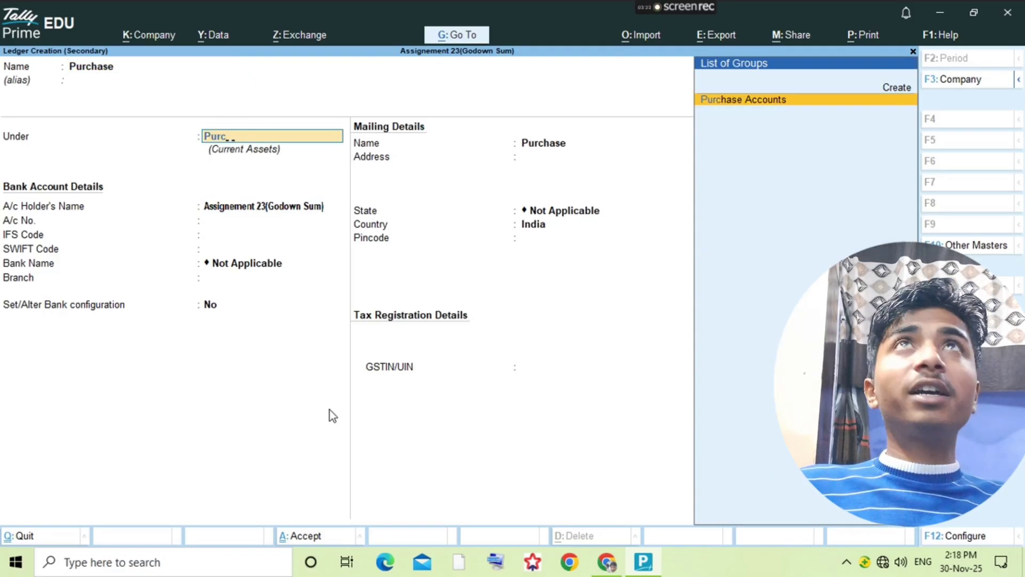
key("Return")
key("ctrl+a")
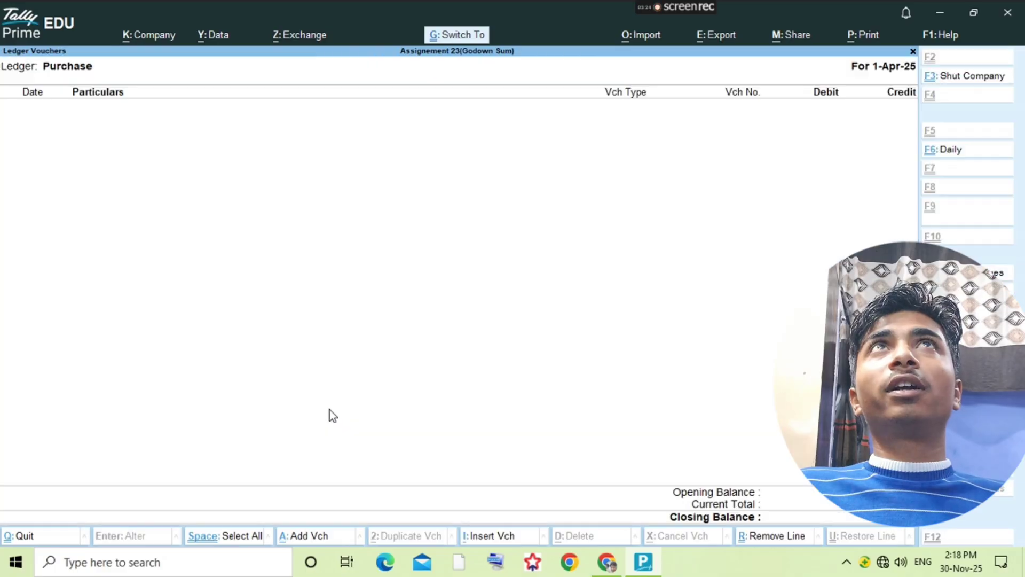
key("Escape")
key("Return")
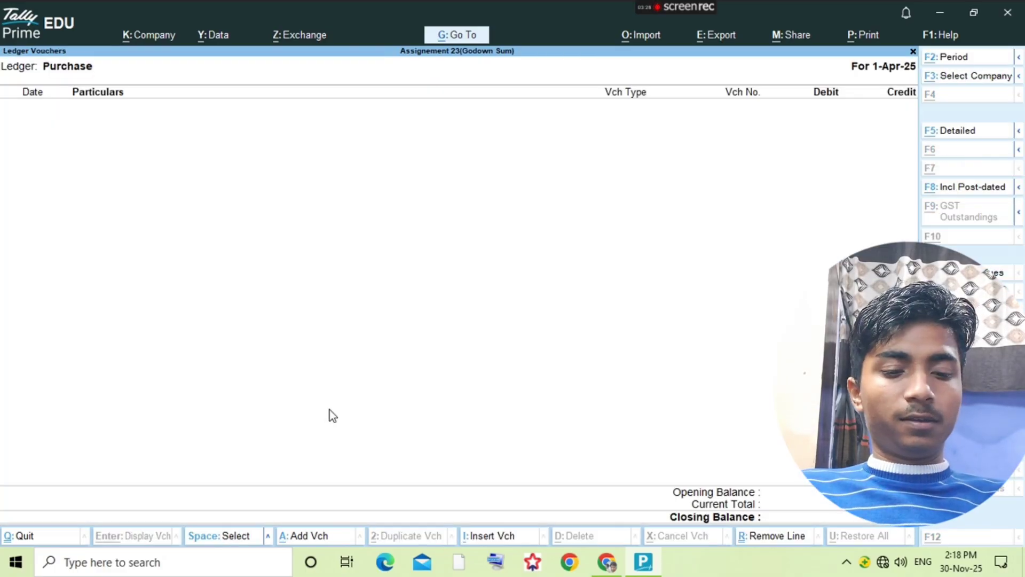
key("alt+a")
key("F9")
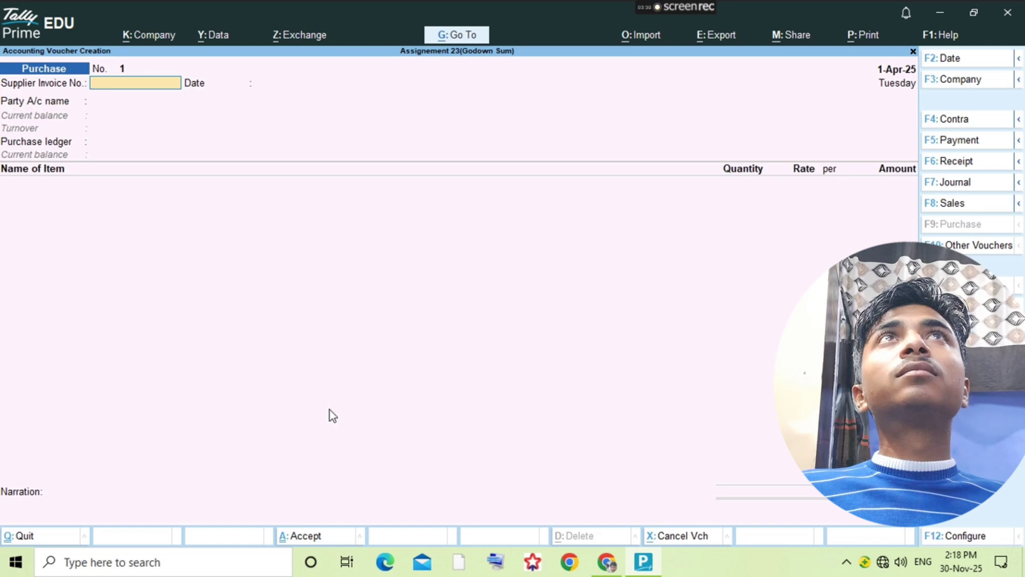
key("Escape")
key("Escape")
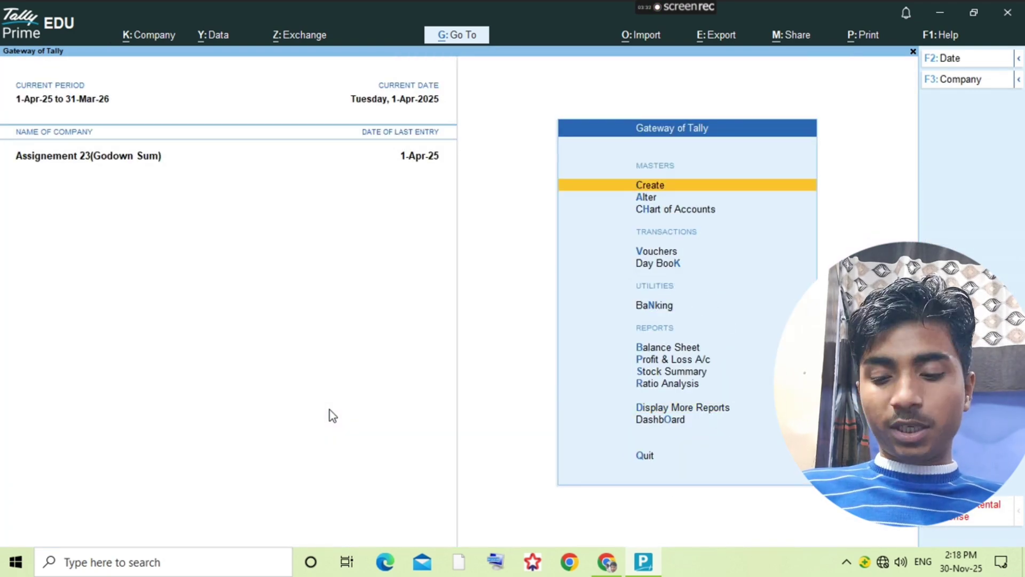
Step: Open the Purchase voucher type for alteration from the Gateway of Tally
key("Down")
key("Down")
key("Up")
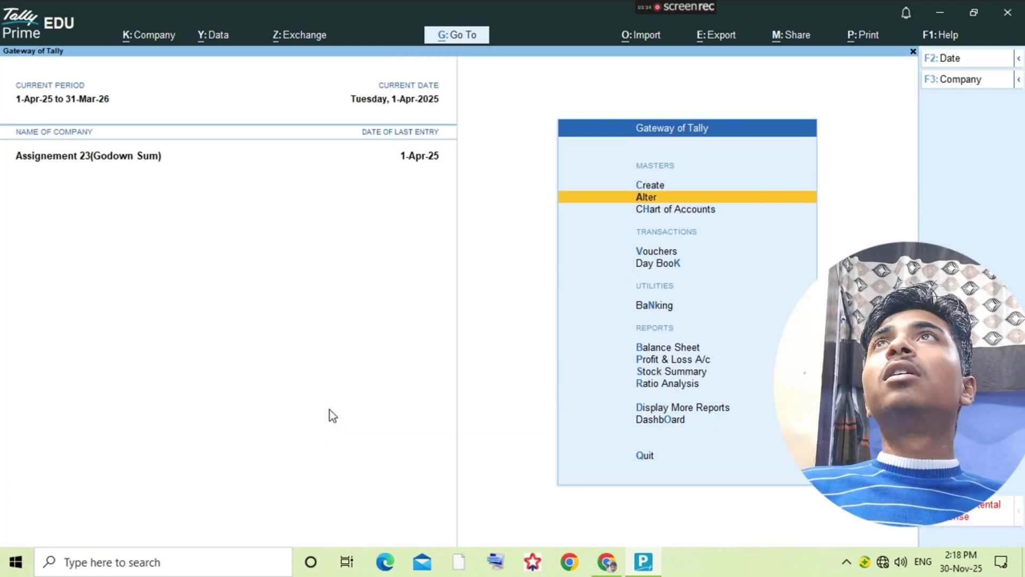
key("Return")
key("Down")
key("Down")
key("Down")
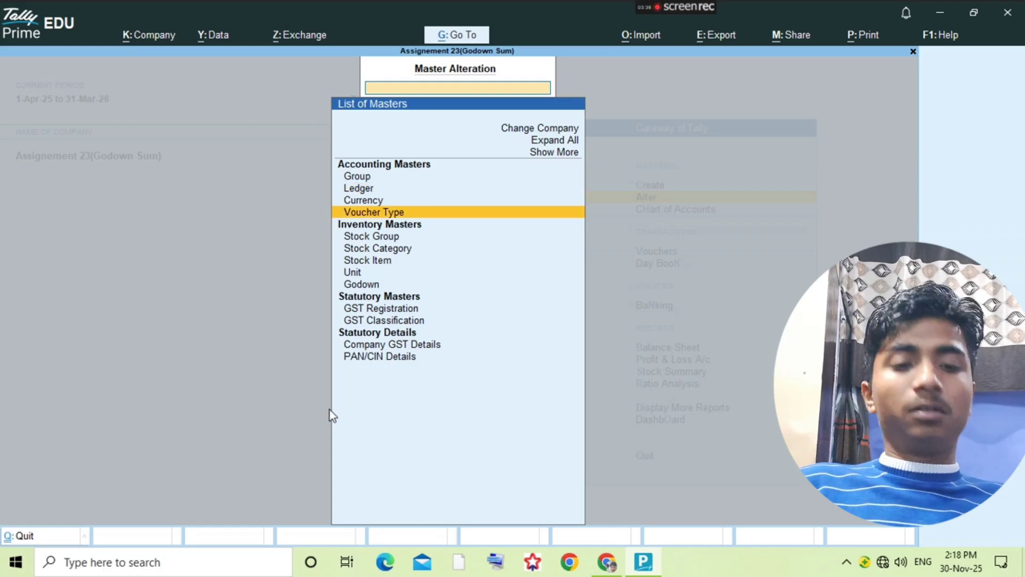
key("Return")
type("Purchase")
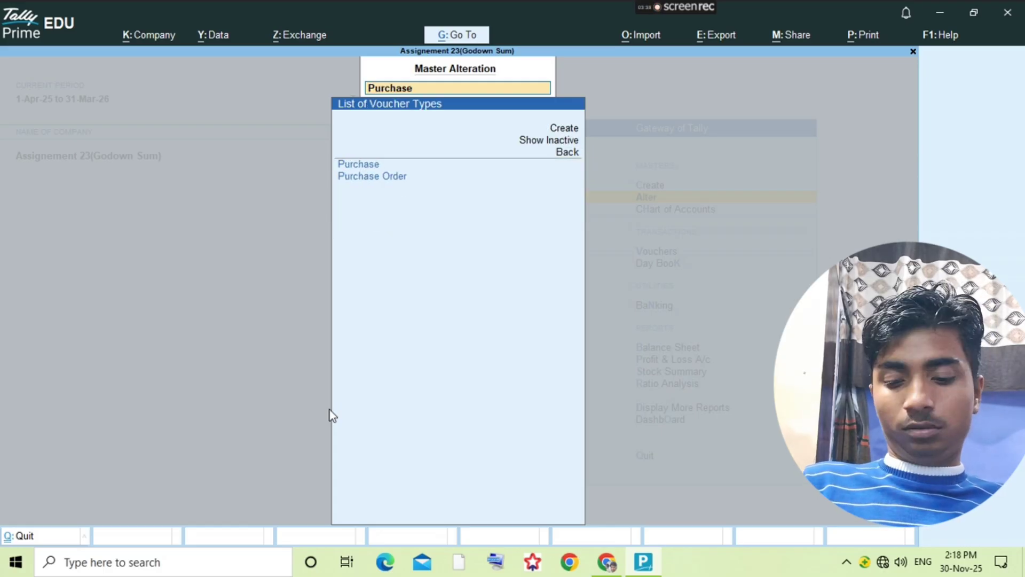
key("Return")
Step: Set the Purchase voucher type's method of voucher numbering to Manual and save the voucher type
key("Return")
key("Return")
key("Return")
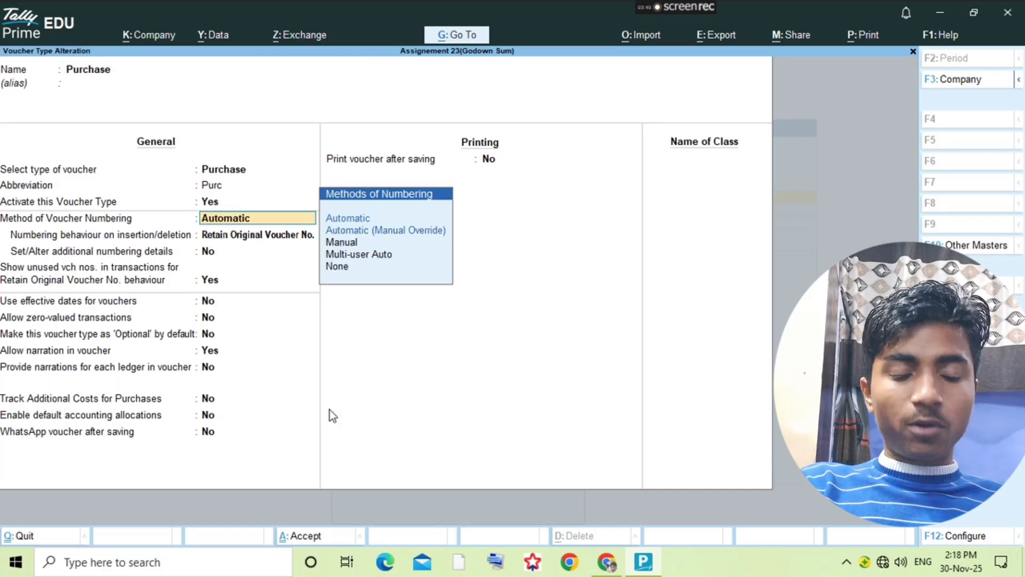
type("man")
key("Return")
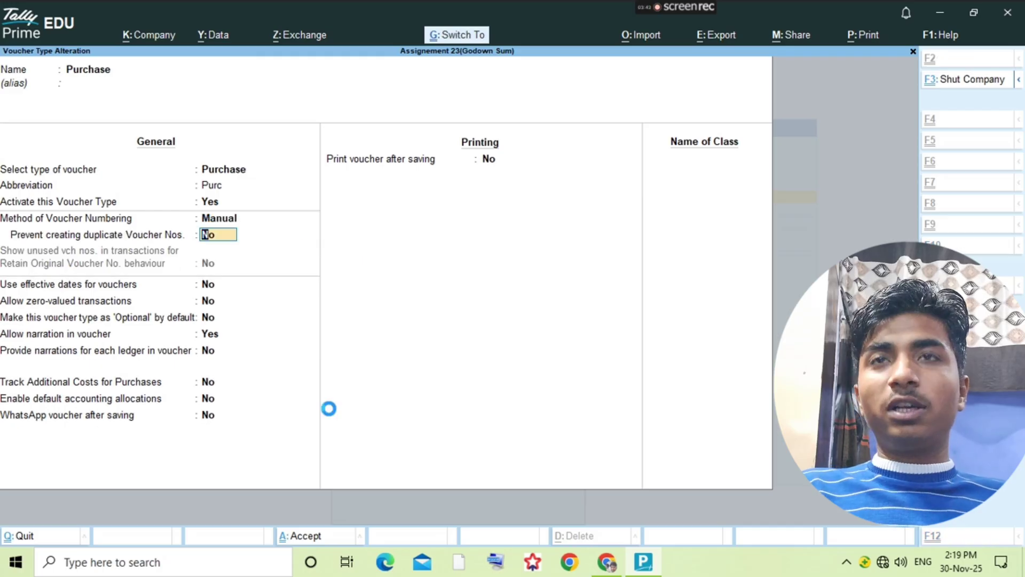
key("ctrl+a")
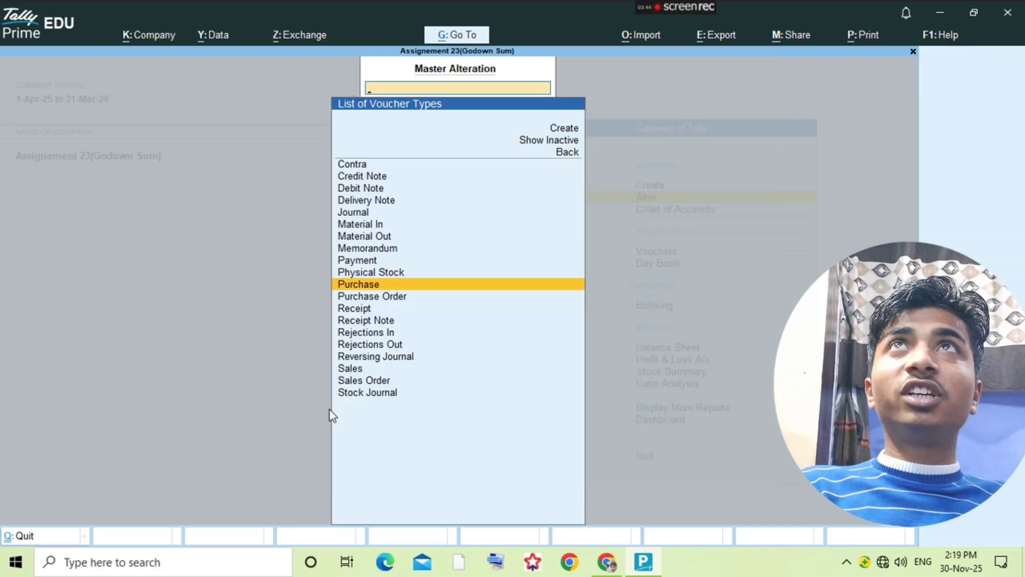
Step: Set the Sales voucher type's method of voucher numbering to Manual and save the voucher type
type("Sales")
key("Return")
key("Return")
key("Return")
key("Return")
key("Return")
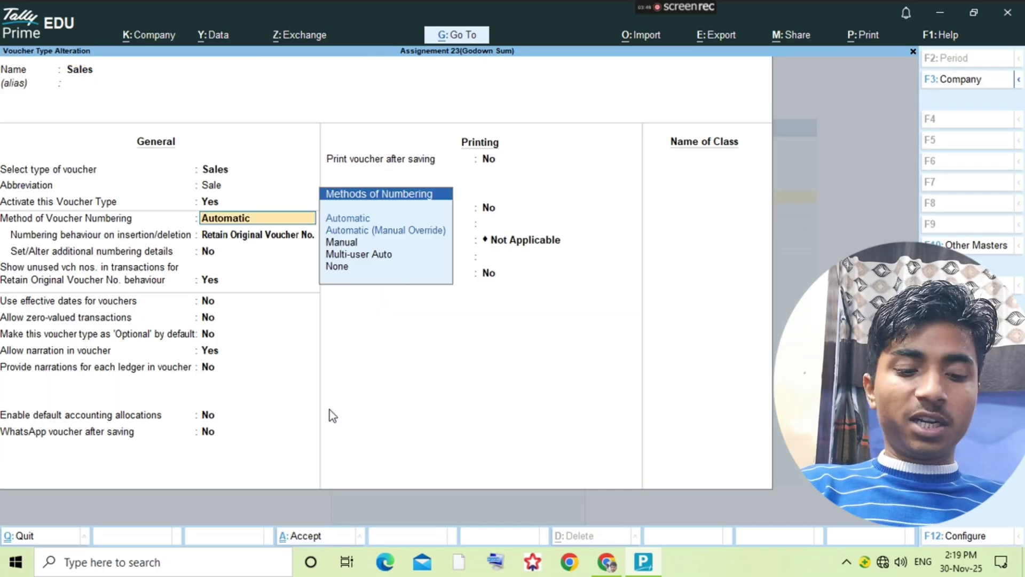
type("man")
key("Return")
key("ctrl+a")
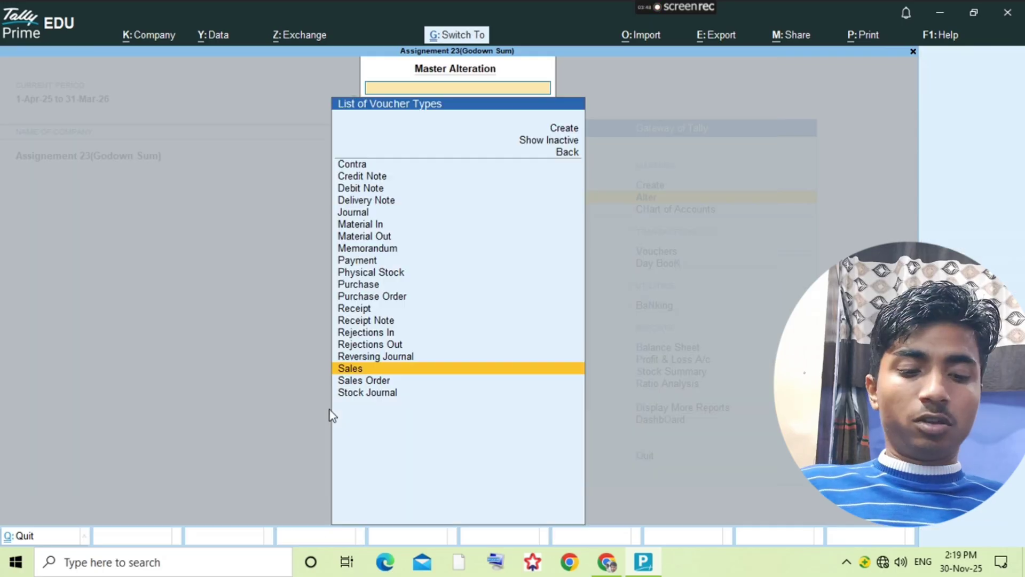
Step: Set the Journal voucher type's method of voucher numbering to Manual and go back to the Gateway of Tally
type("Jou")
key("Return")
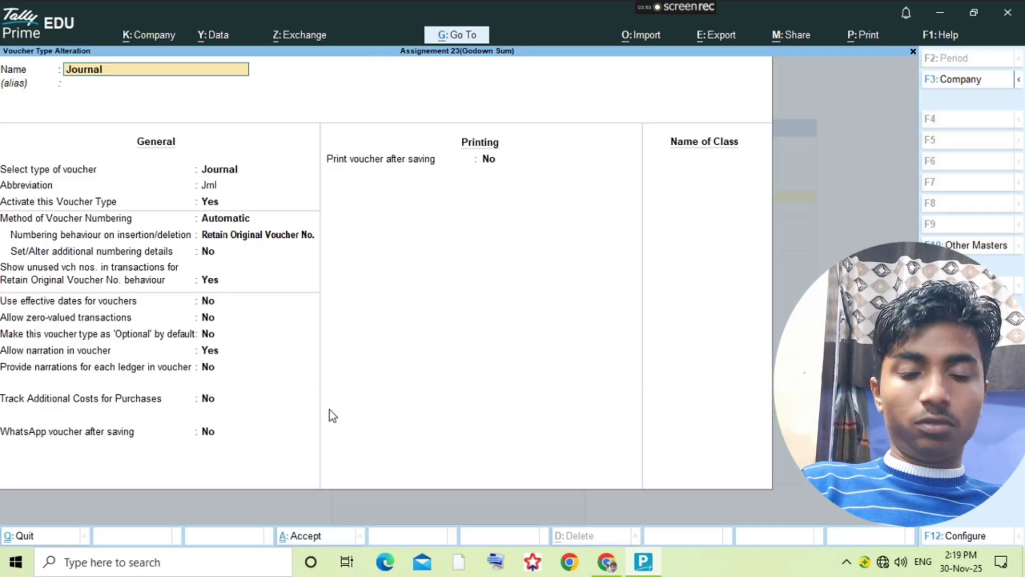
key("Return")
key("Return")
key("Return")
key("Return")
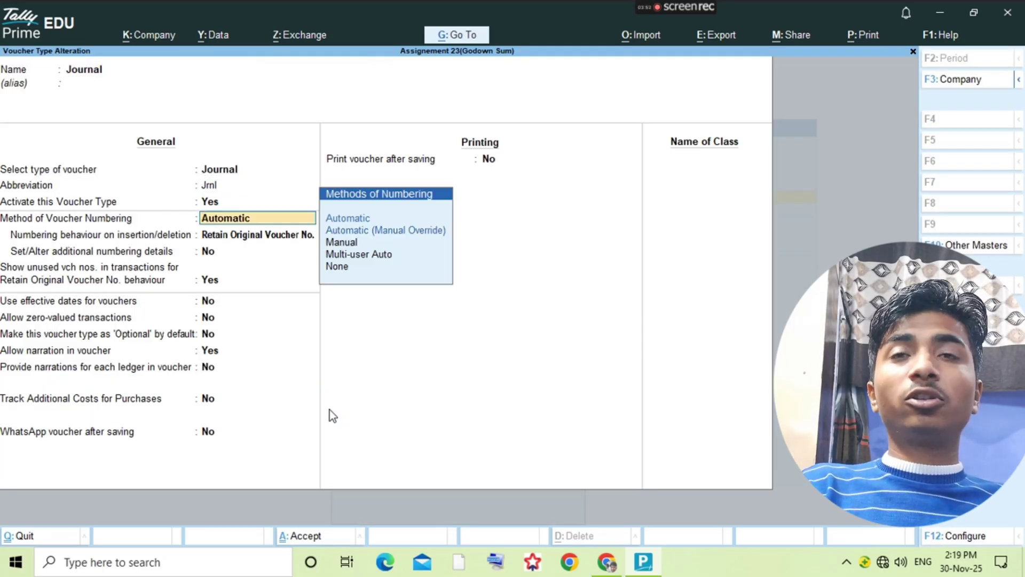
type("man")
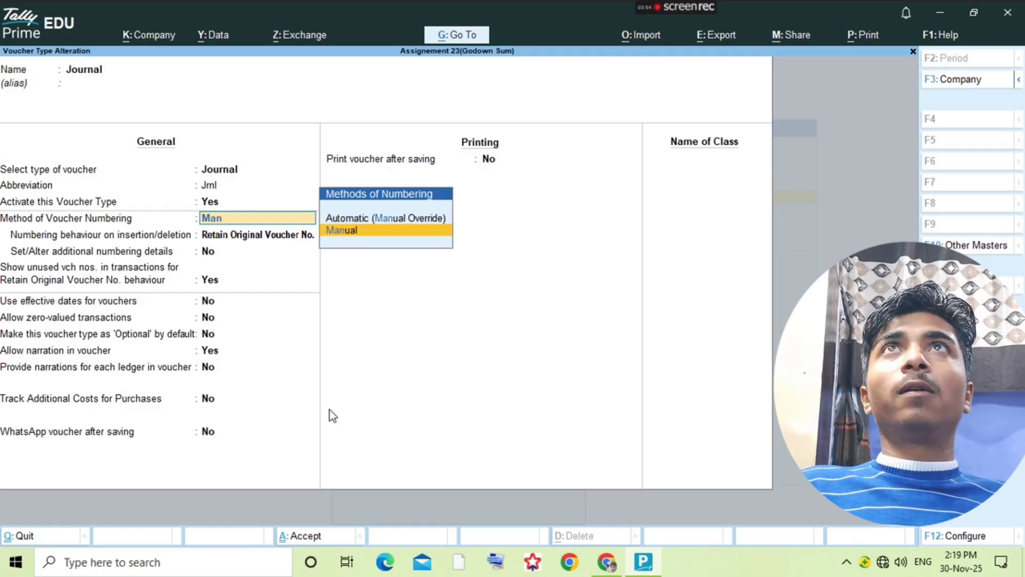
key("Return")
key("Escape")
key("Escape")
key("Escape")
key("Escape")
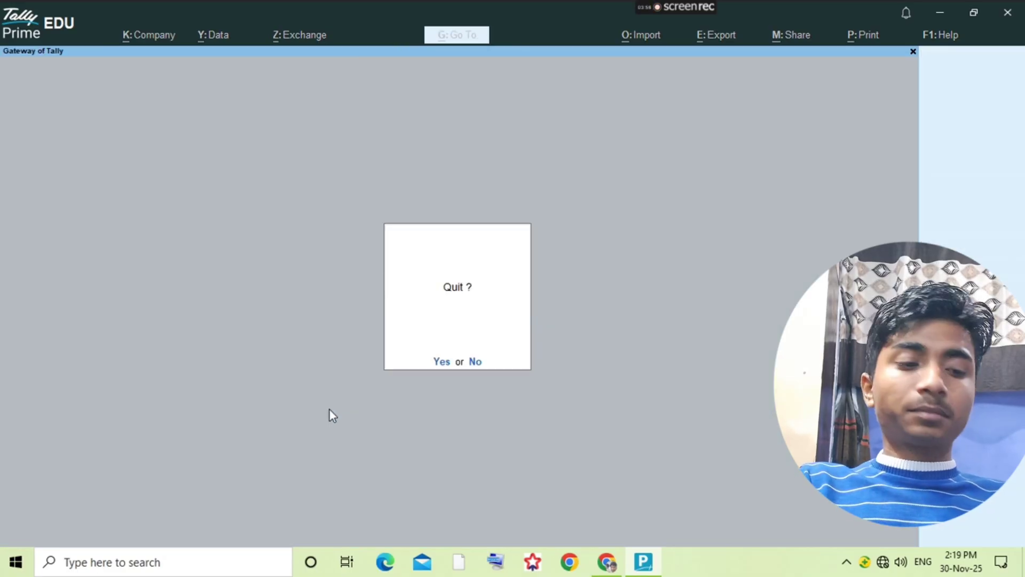
key("n")
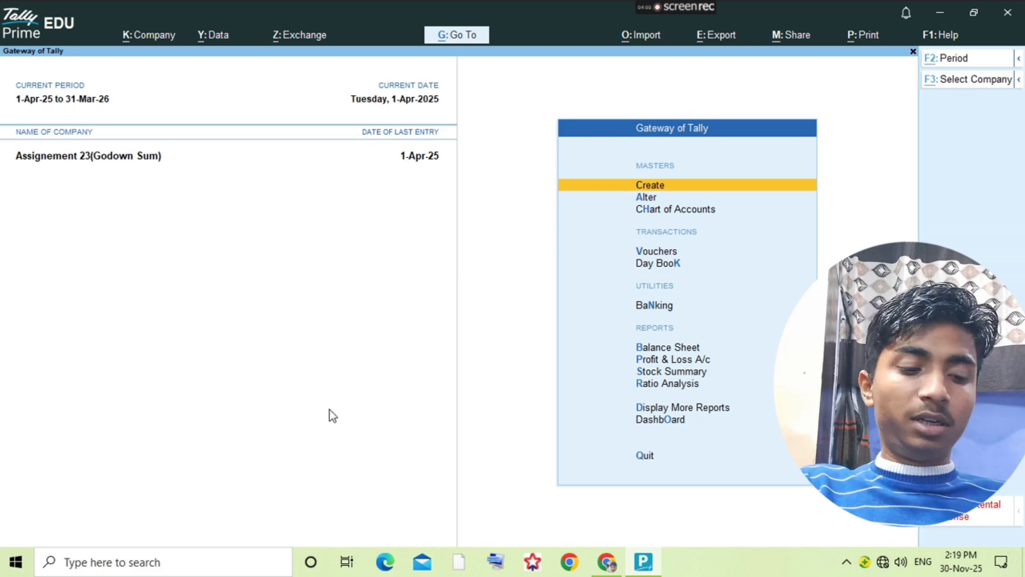
Step: Start a new purchase voucher from the Purchase ledger in Account Books and switch it to item invoice mode
key("d")
key("a")
key("l")
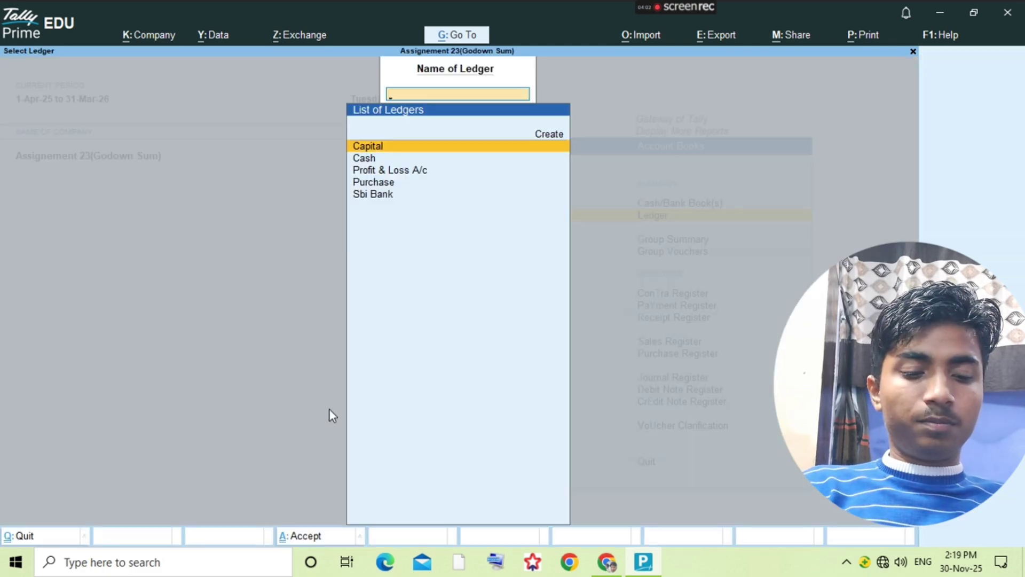
type("Pu")
key("Return")
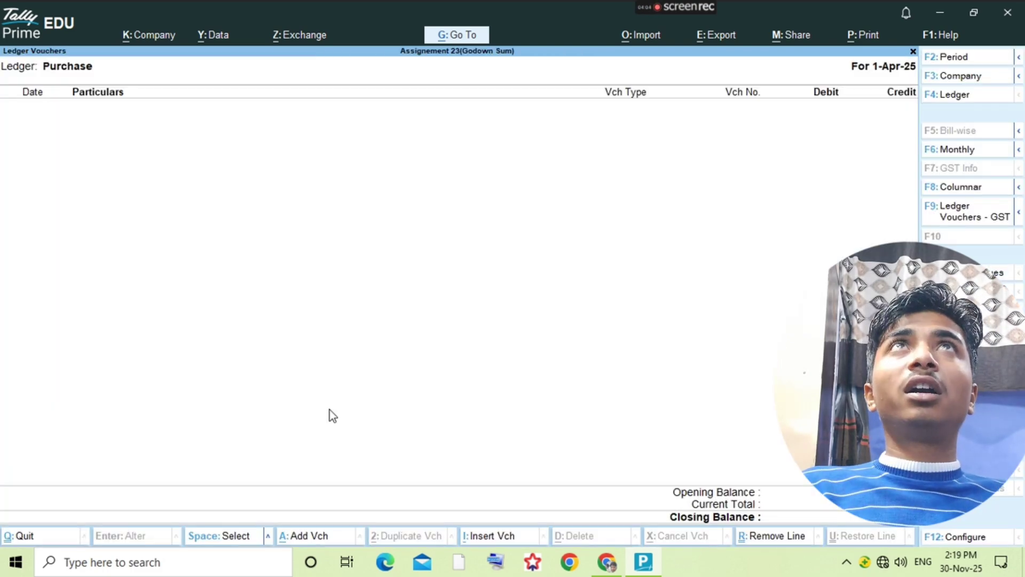
key("alt+a")
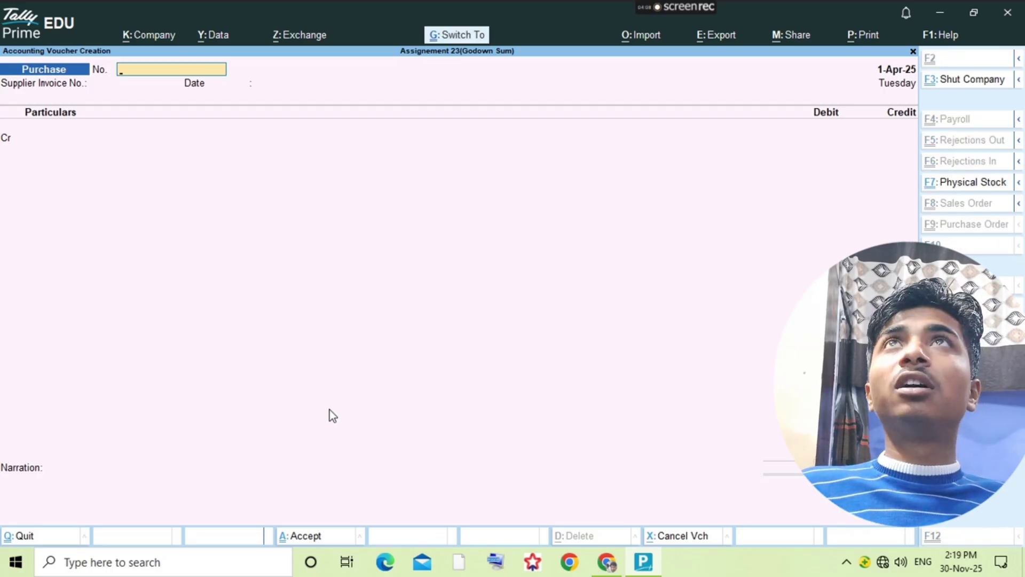
key("ctrl+h")
key("Up")
key("Up")
key("Return")
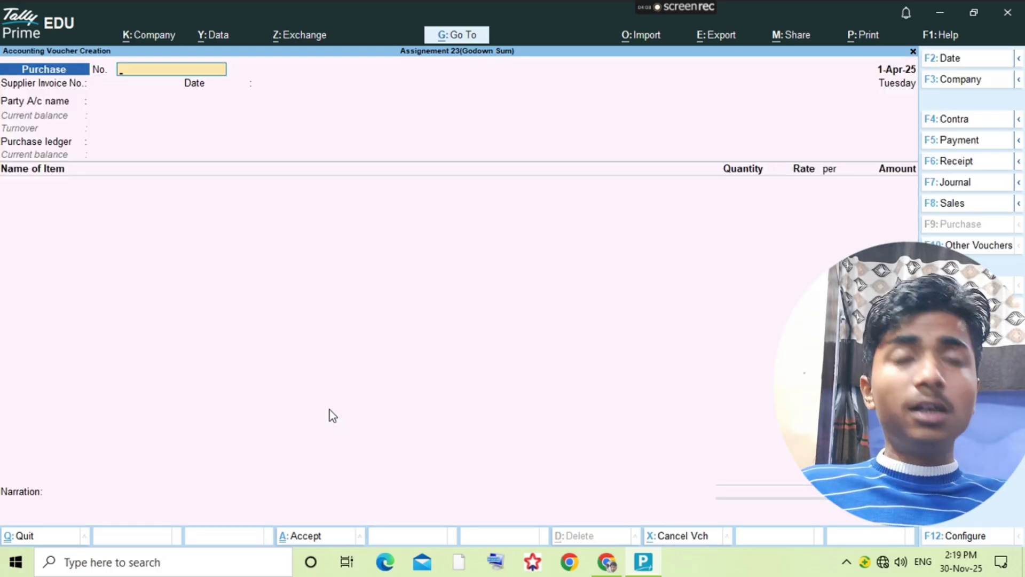
Step: Check the purchase in the assignment PDF and enter voucher number 1, supplier invoice number 1 and supplier invoice date 1-Apr-25
key("alt+Tab")
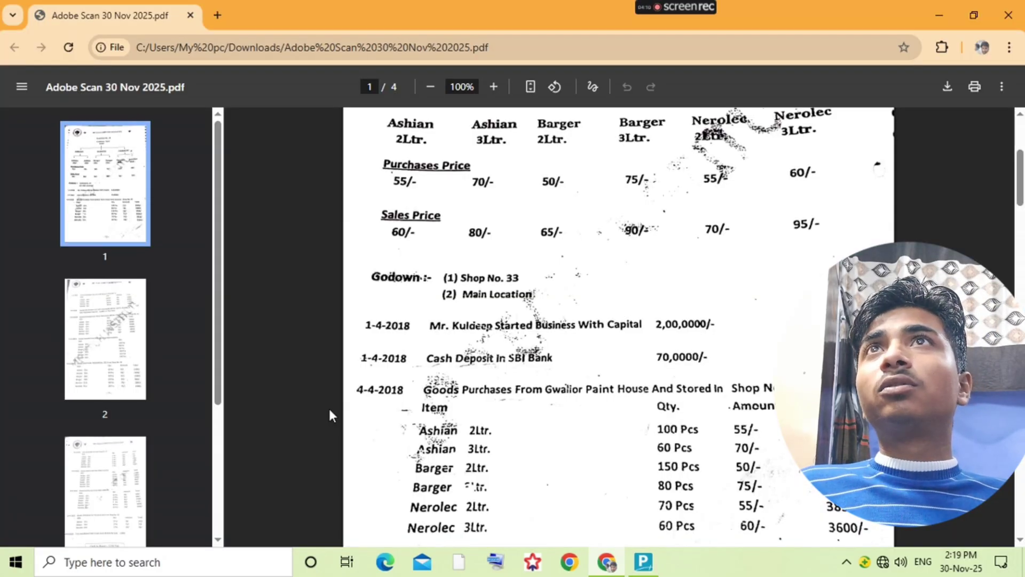
key("alt+Tab")
type("1")
key("Return")
type("1")
key("Return")
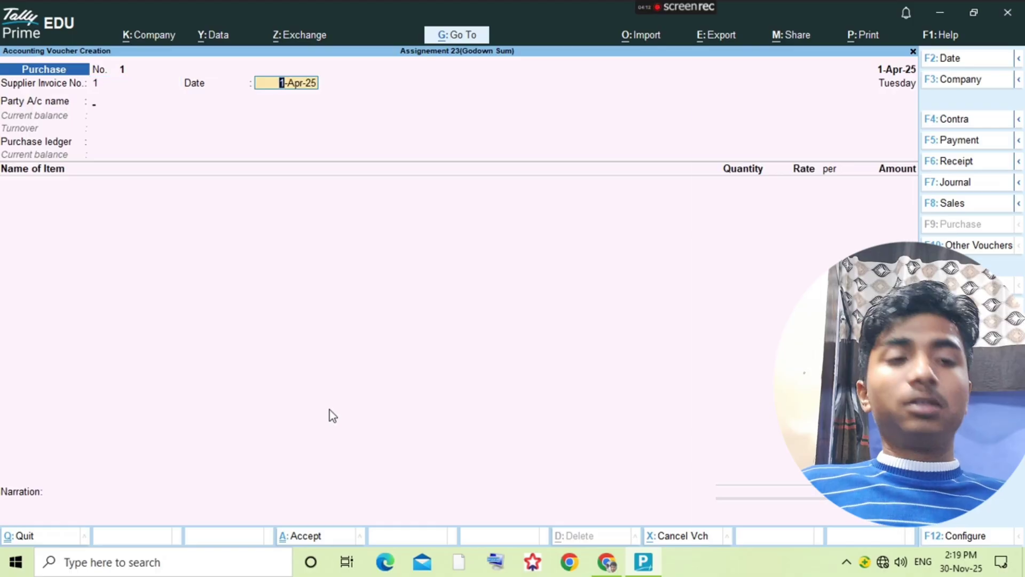
key("Return")
Step: Look up the supplier in the assignment PDF and create a party ledger named Paint House under Sundry Creditors
key("alt+Tab")
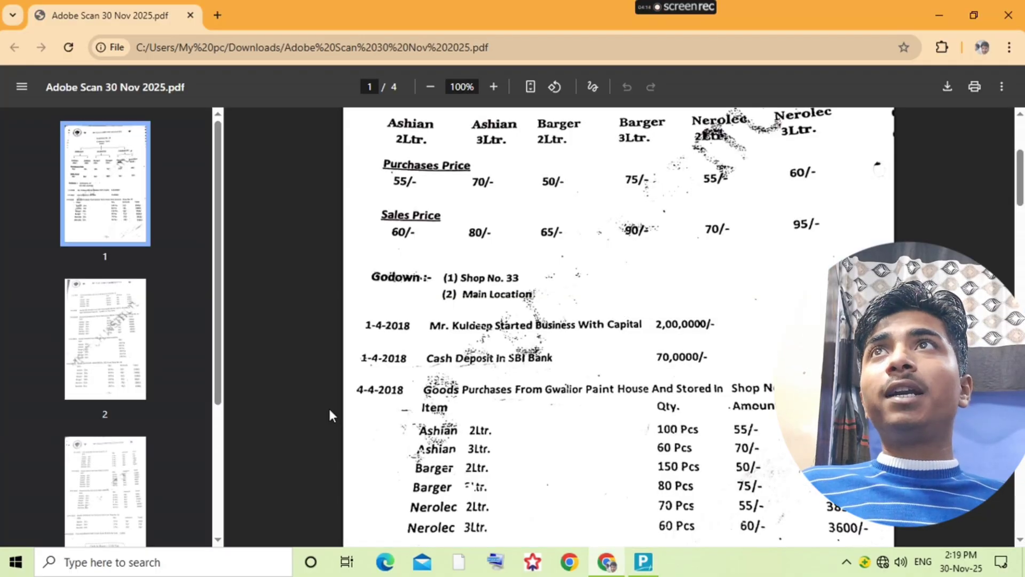
key("alt+Tab")
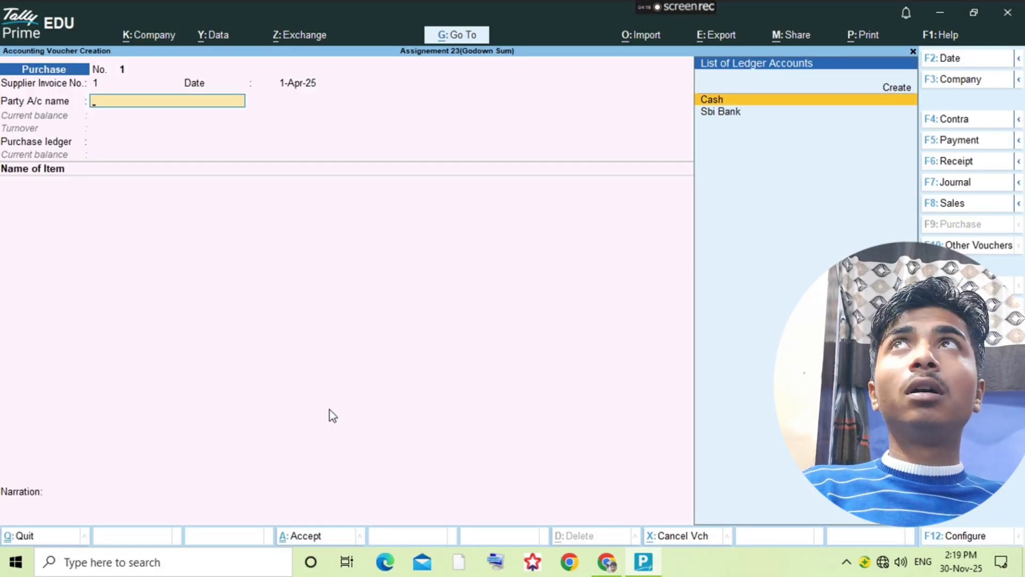
key("alt+c")
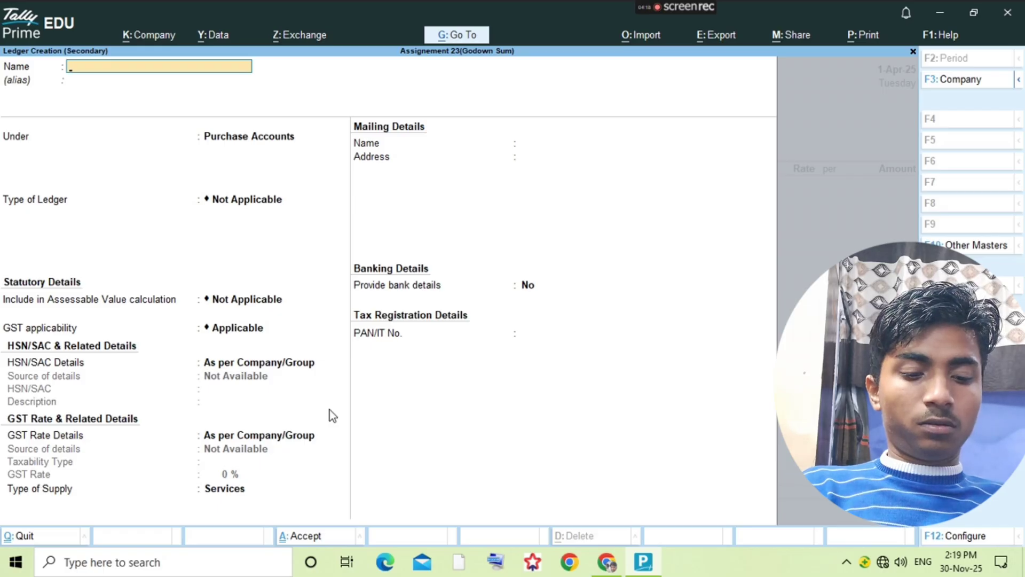
type("Paint House")
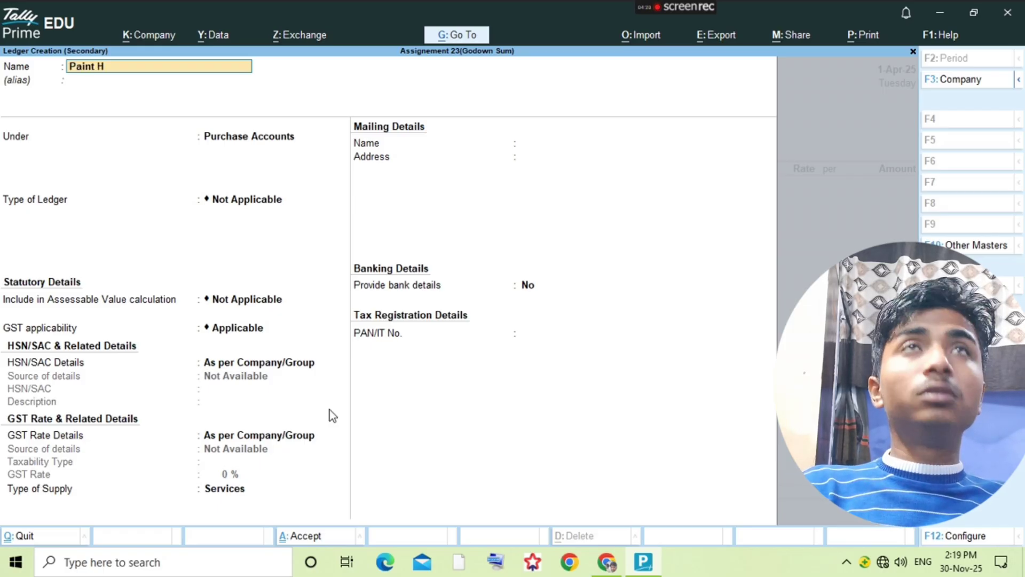
key("Return")
key("Return")
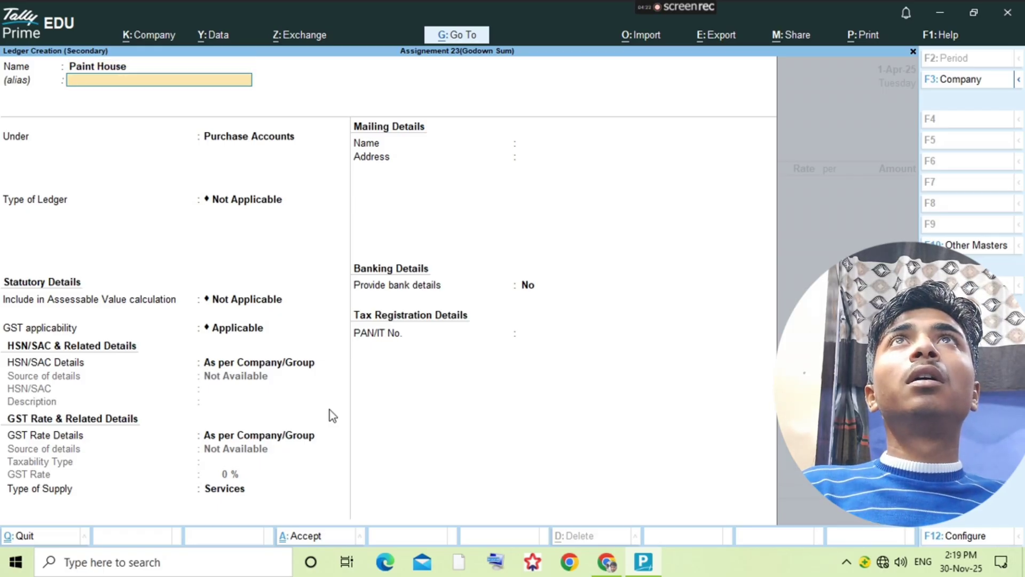
type("Sundry")
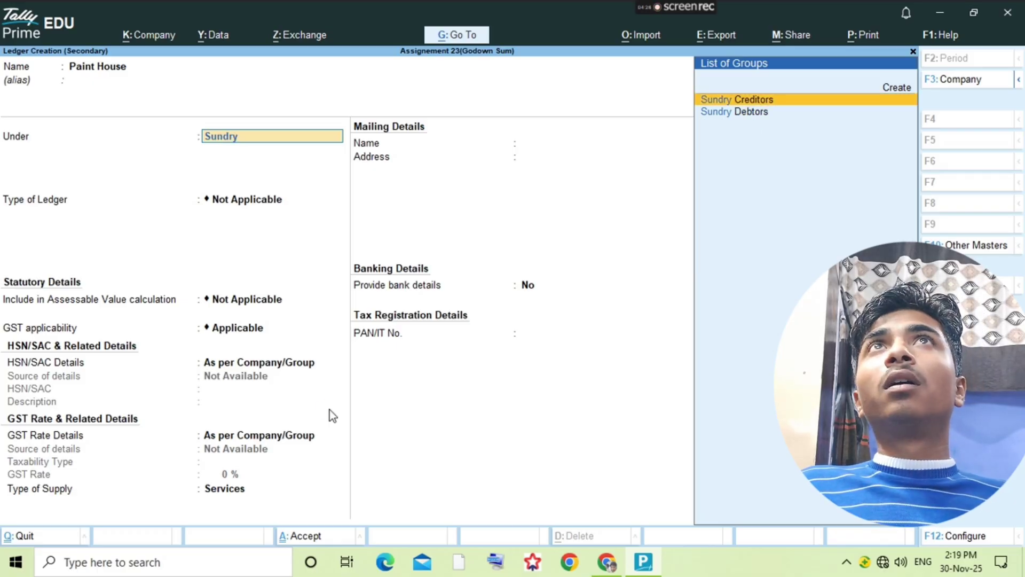
key("Return")
key("ctrl+a")
Step: Accept Paint House as the voucher's party and pass through its receipt details, leaving them blank
key("Return")
key("Return")
key("Return")
key("Return")
key("Return")
key("Return")
key("Return")
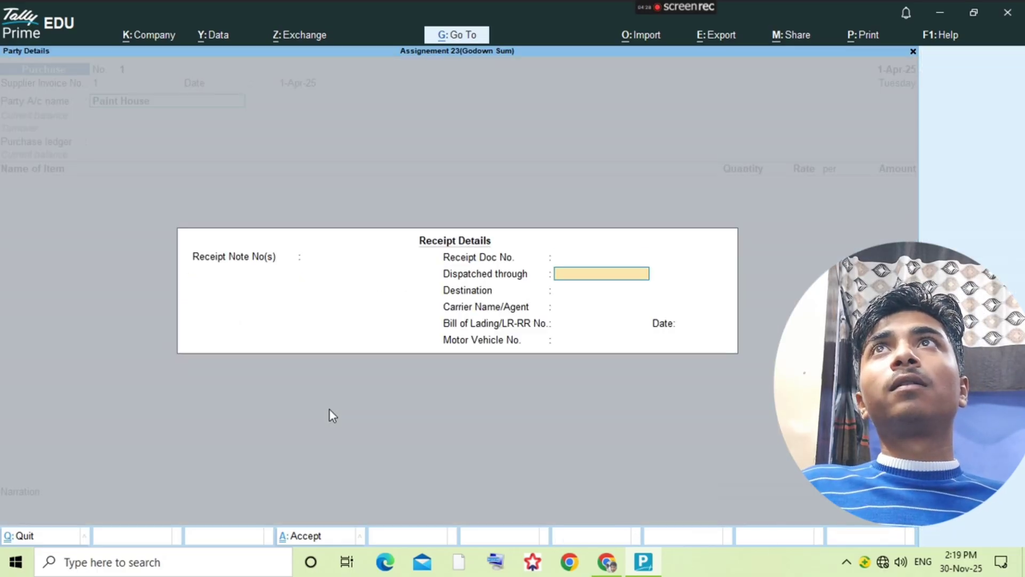
key("Return")
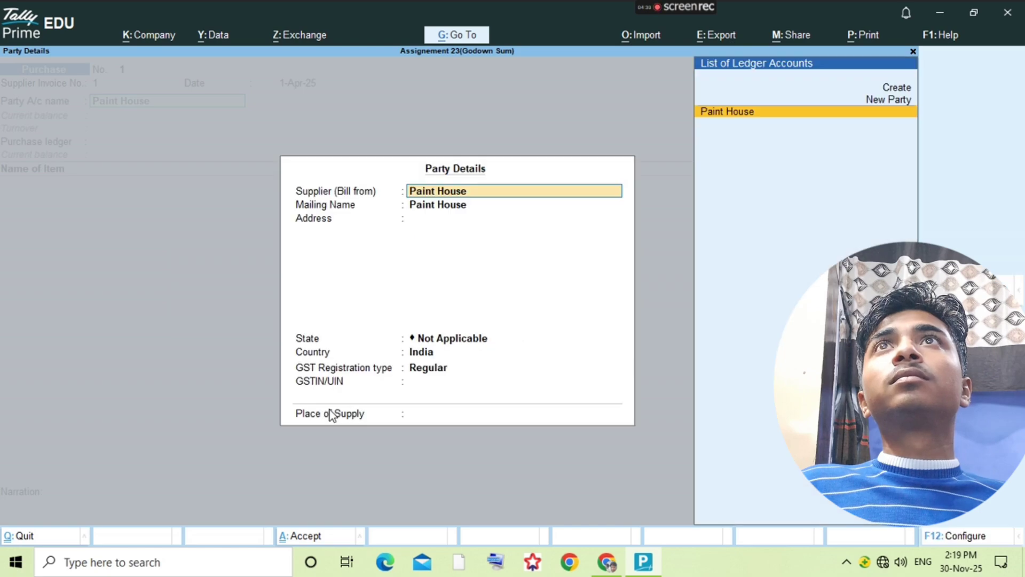
Step: Pass through Paint House's party details with the default values and keep Purchase as the purchase ledger
key("Return")
key("Return")
key("Return")
key("Return")
key("Return")
key("Return")
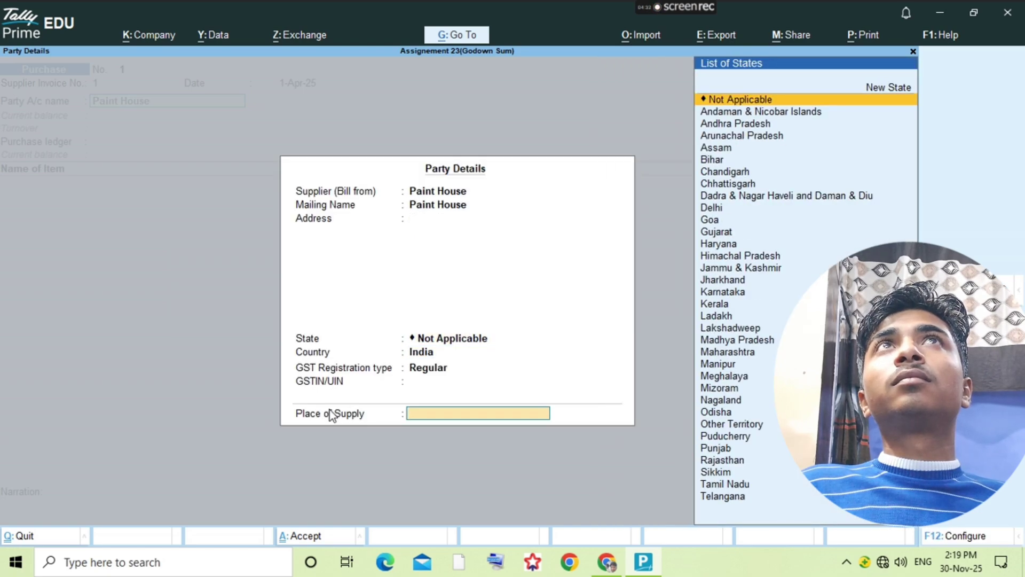
key("Return")
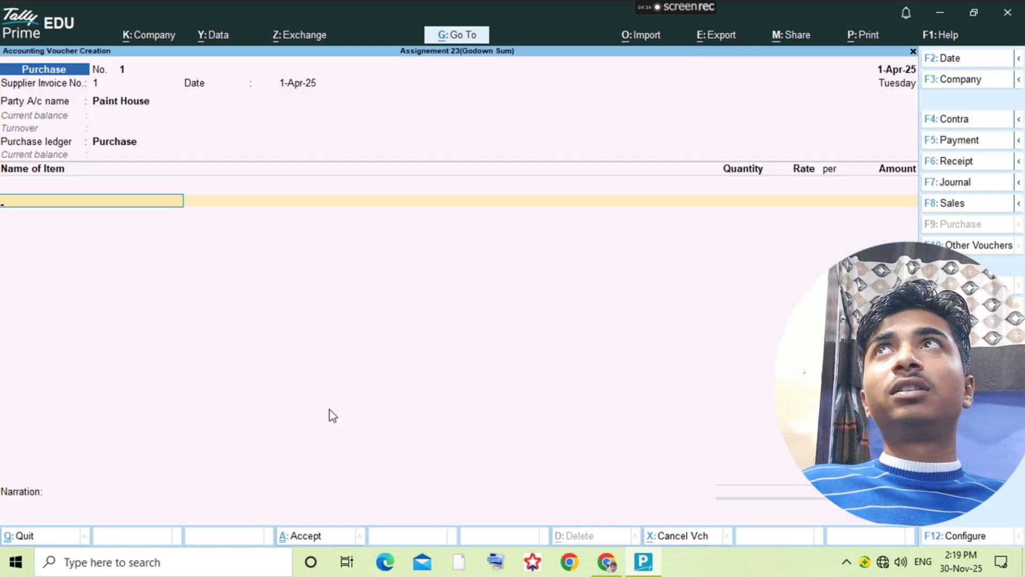
key("alt")
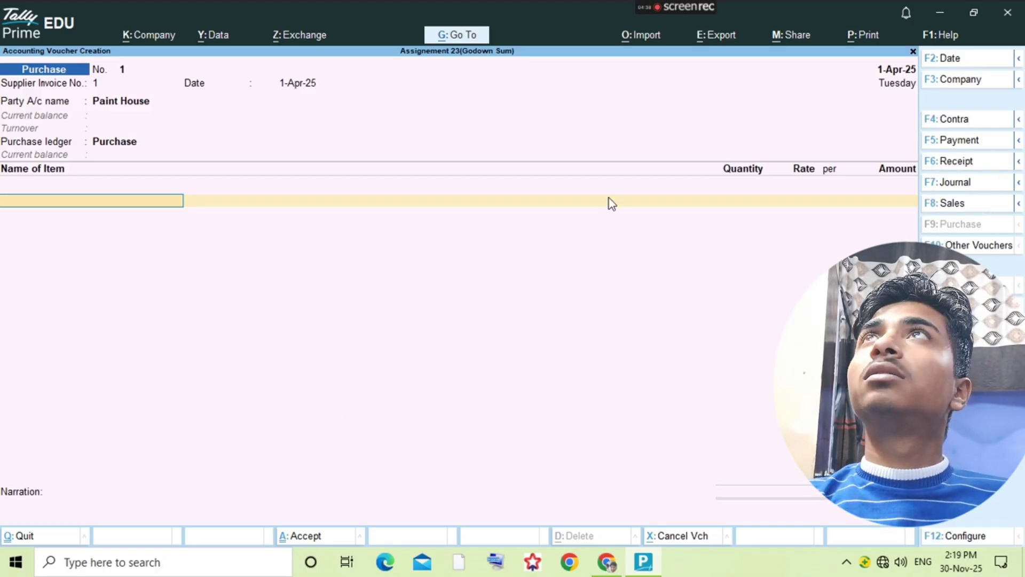
left_click(676, 10)
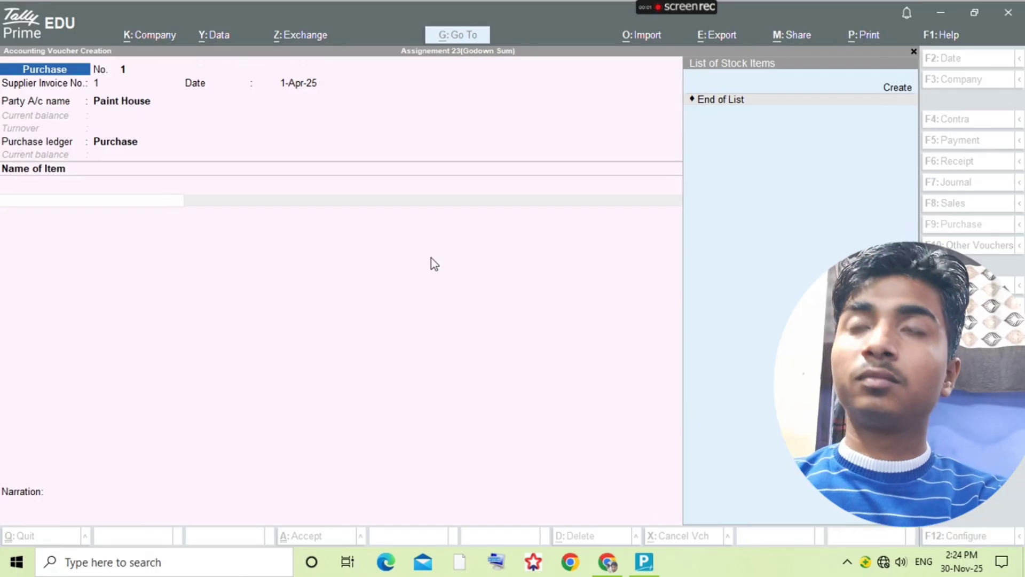
left_click(103, 200)
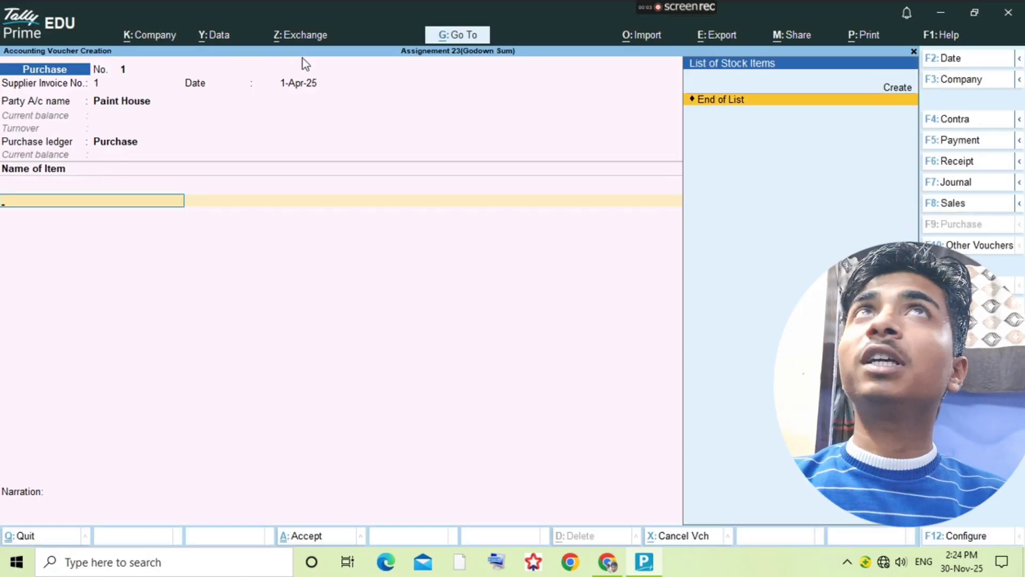
key("BackSpace")
key("Return")
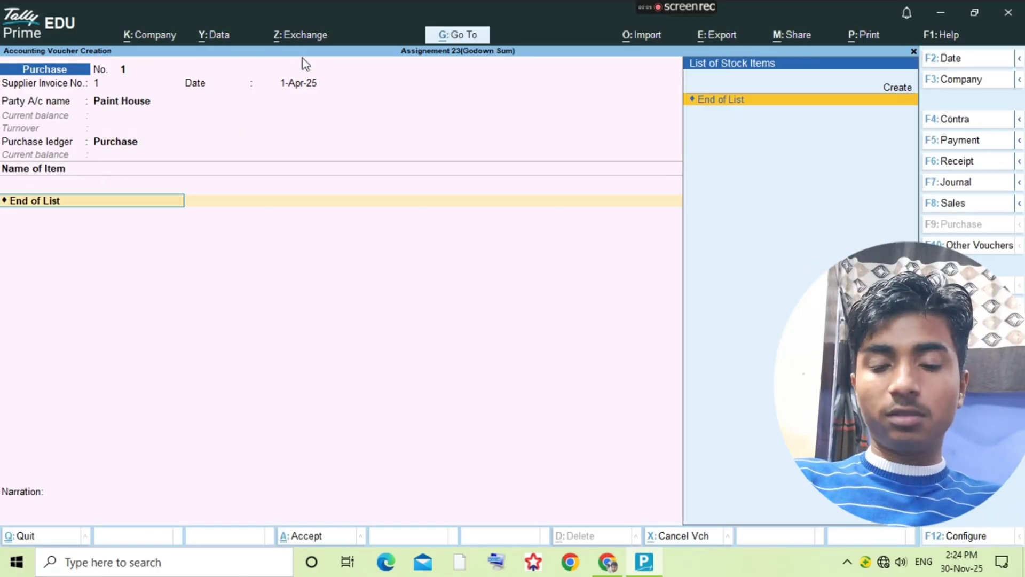
Step: Look up the first purchased item in the assignment PDF and start a stock item named Ashian 2ltr. under Primary
key("alt+Tab")
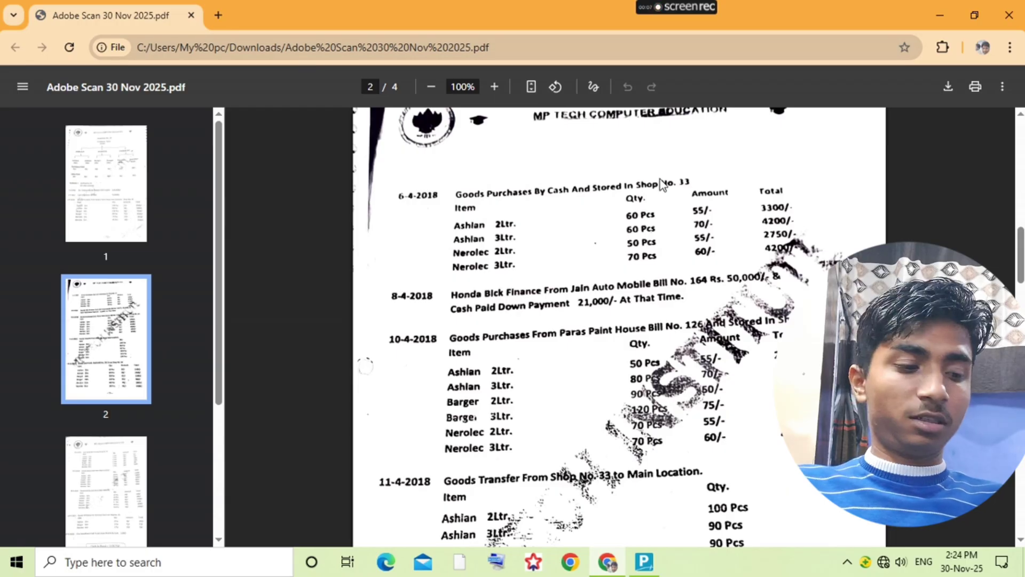
scroll(475, 414, "up", 8)
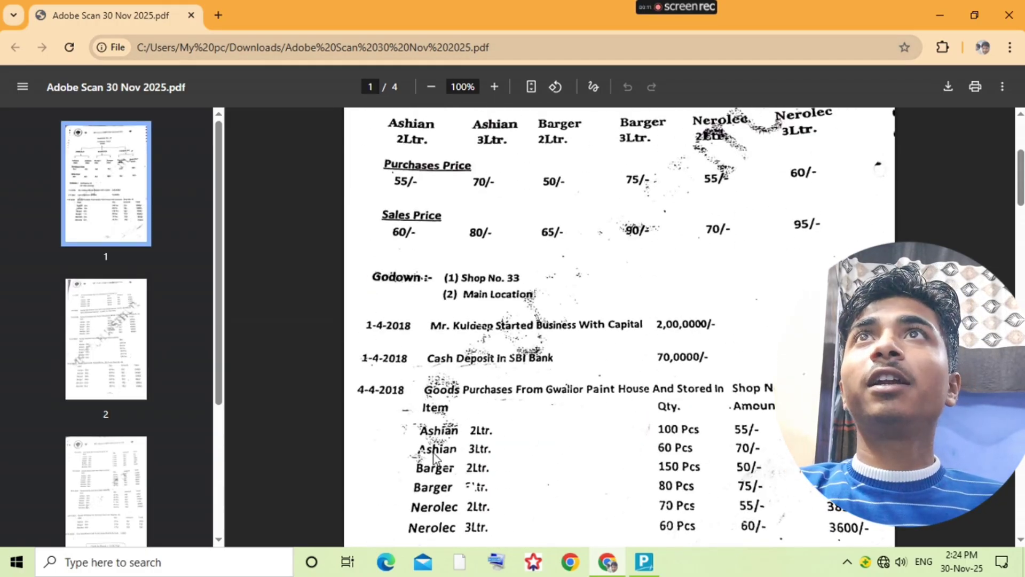
key("alt+Tab")
key("alt+c")
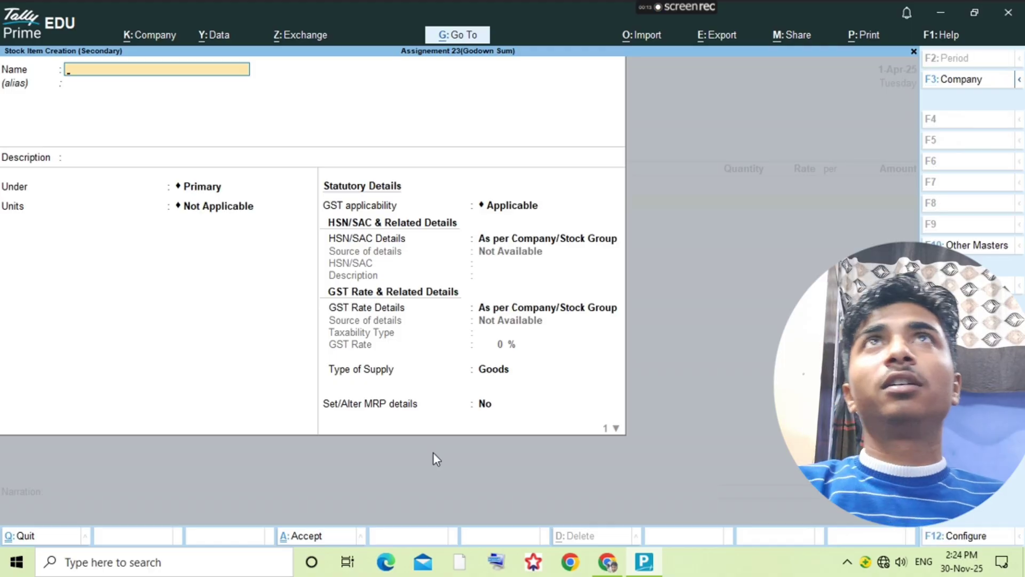
type("Ashoa")
key("BackSpace")
key("BackSpace")
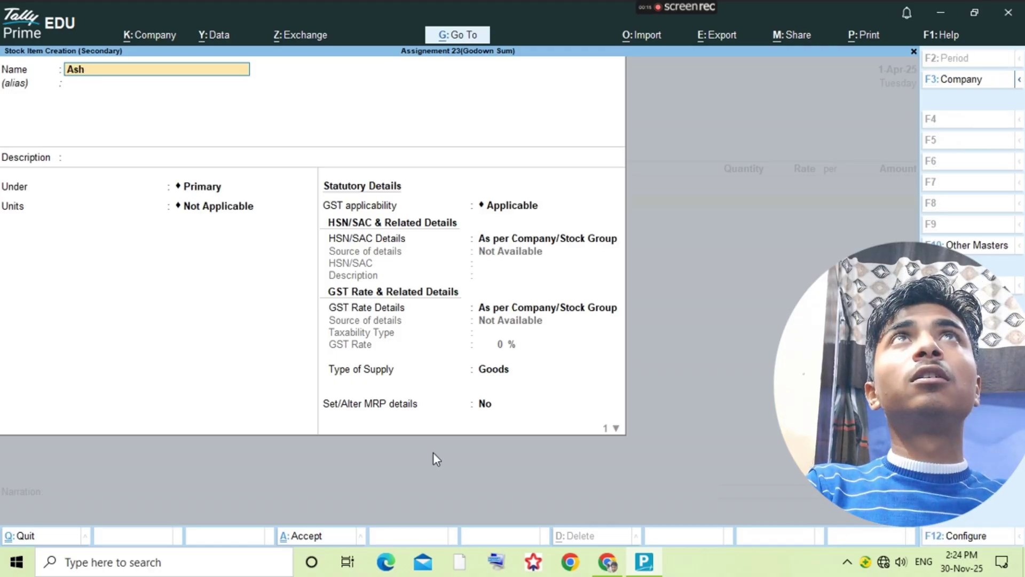
type("ian 2ltr.")
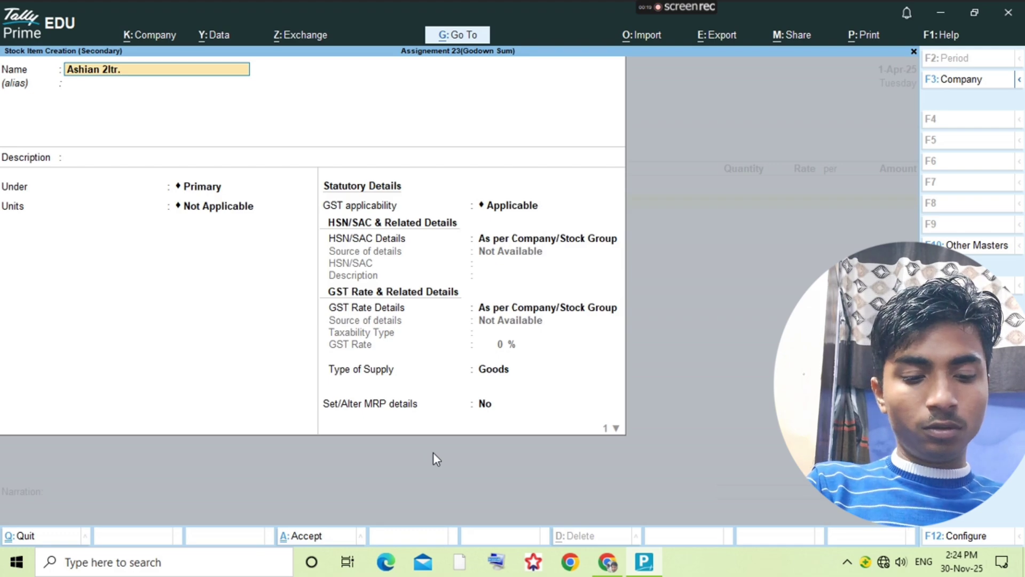
key("Return")
key("Return")
key("Return")
key("Return")
Step: Look through the purchases, transfers and sales in the assignment PDF to check the quantity unit used for the items
key("alt+Tab")
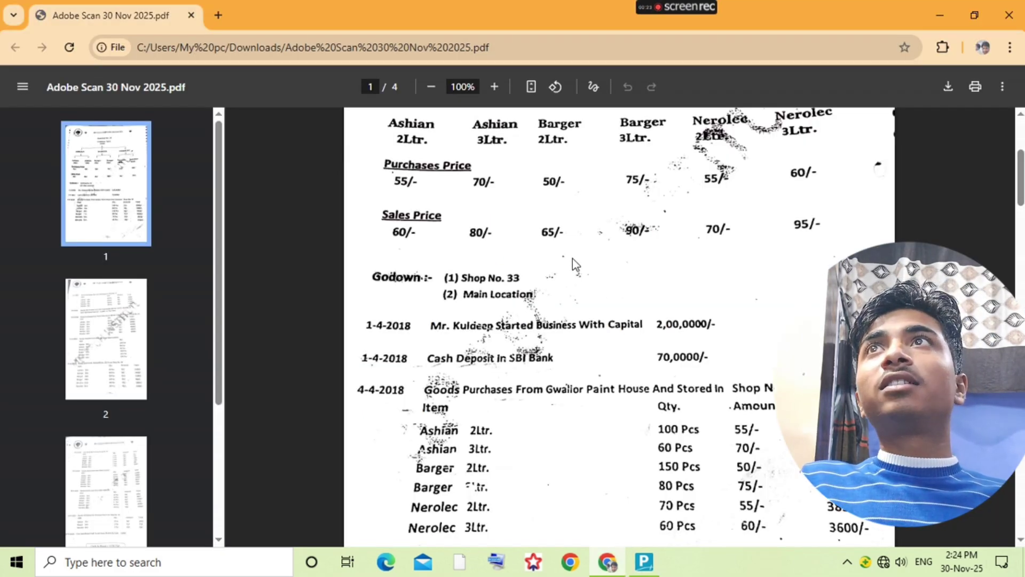
scroll(566, 311, "up", 3)
scroll(574, 412, "down", 6)
scroll(575, 412, "down", 8)
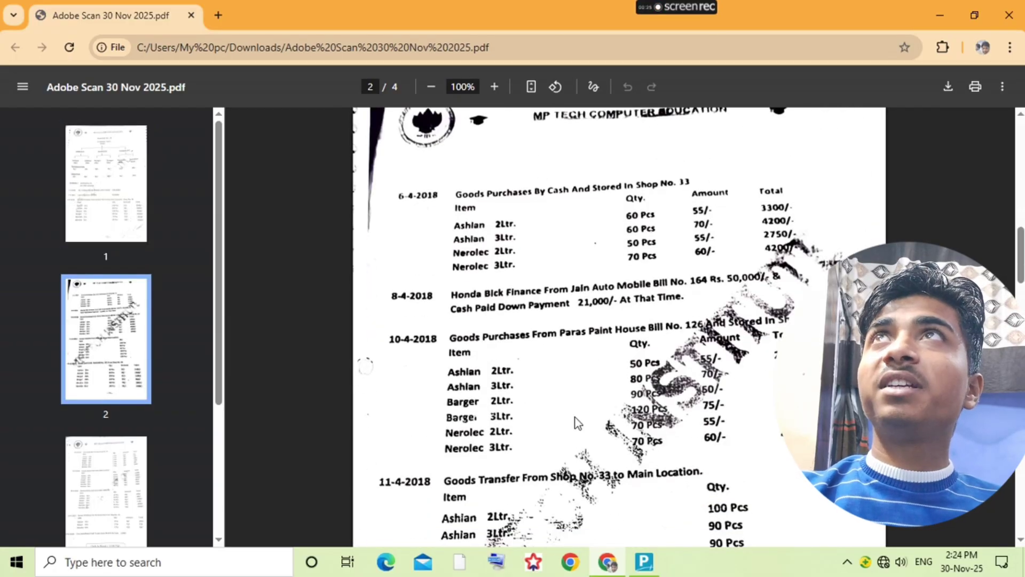
scroll(631, 444, "down", 1)
scroll(678, 403, "down", 8)
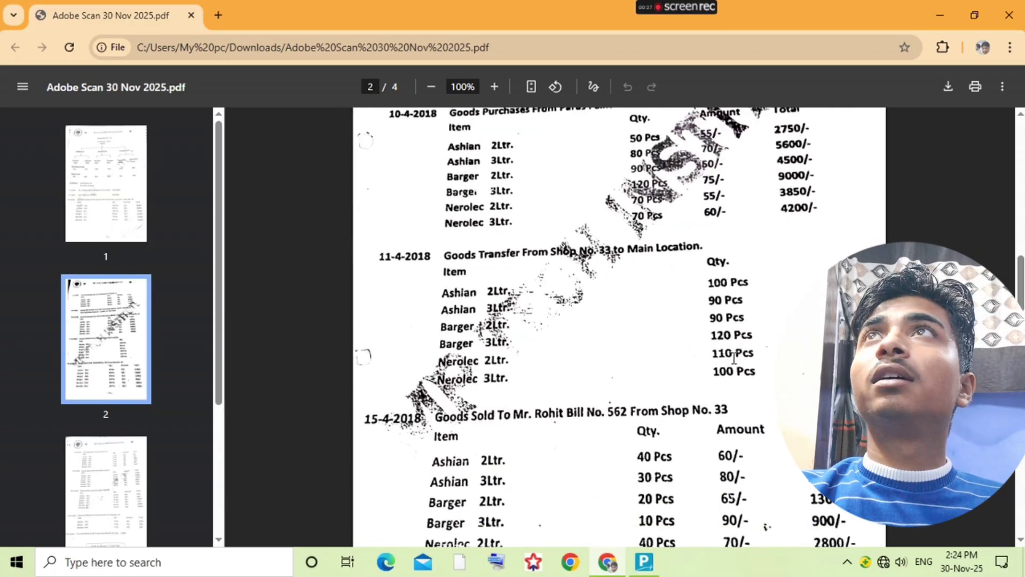
scroll(660, 451, "down", 10)
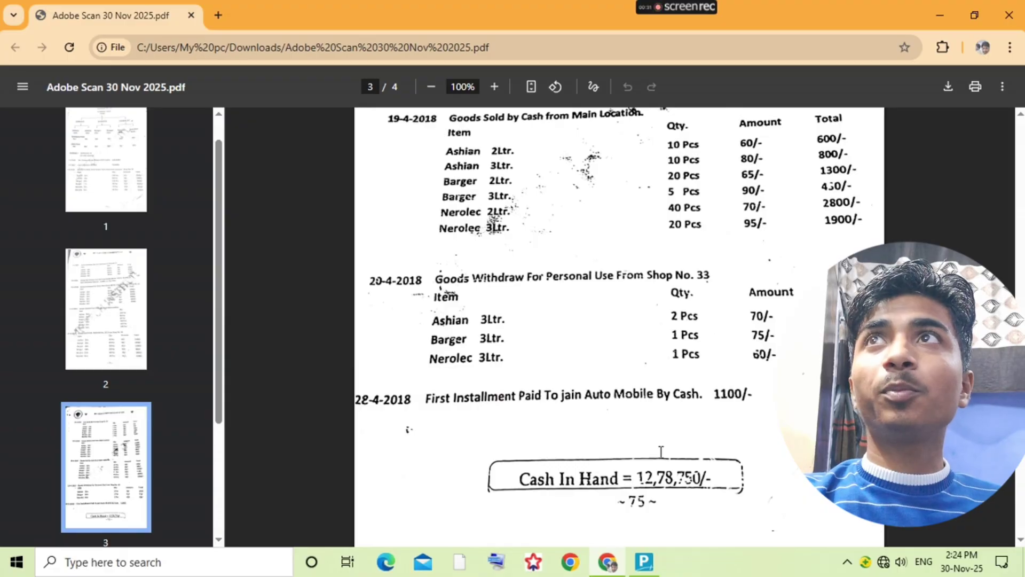
scroll(660, 451, "down", 1)
scroll(587, 336, "up", 12)
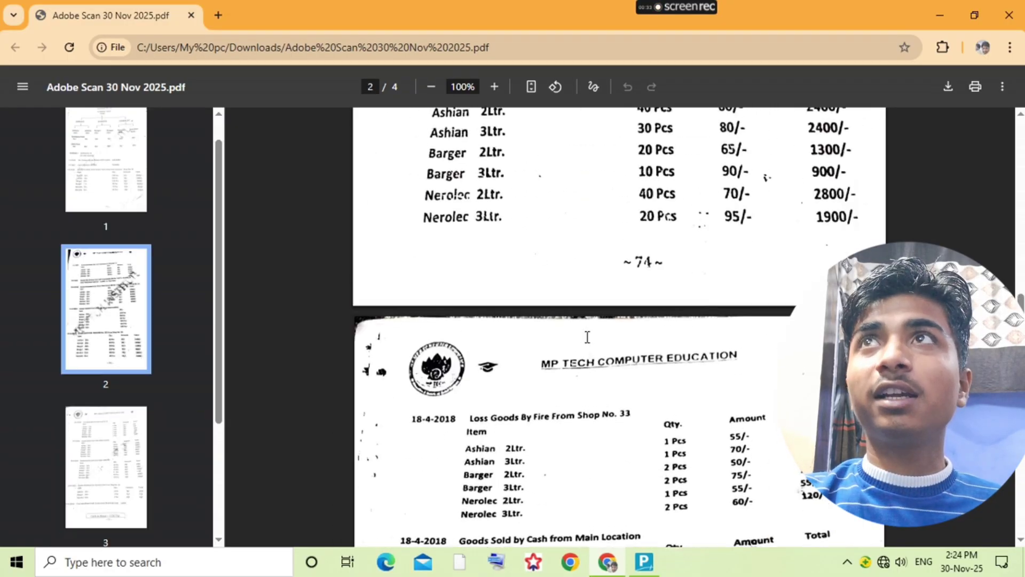
scroll(587, 337, "up", 15)
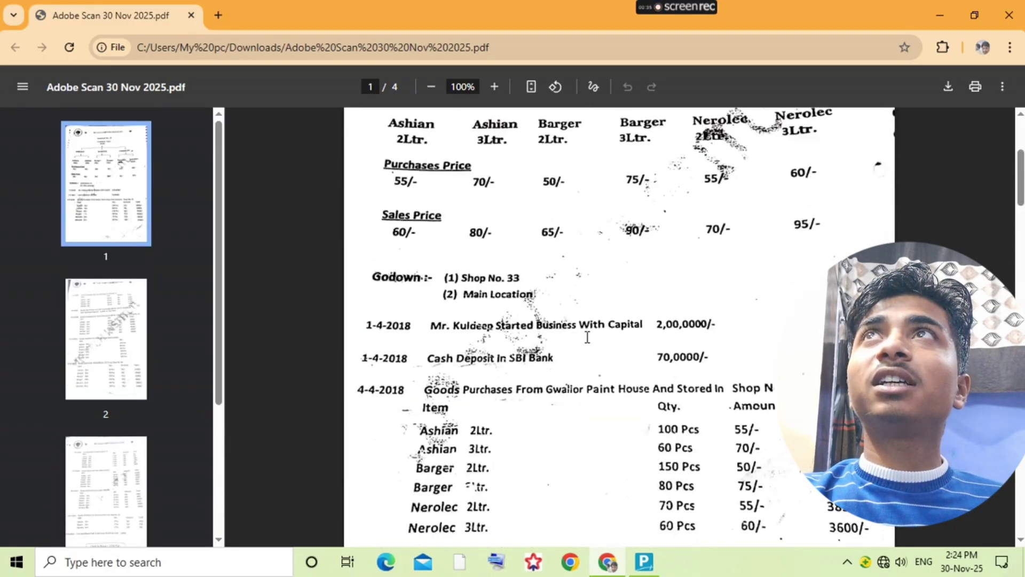
scroll(587, 336, "down", 3)
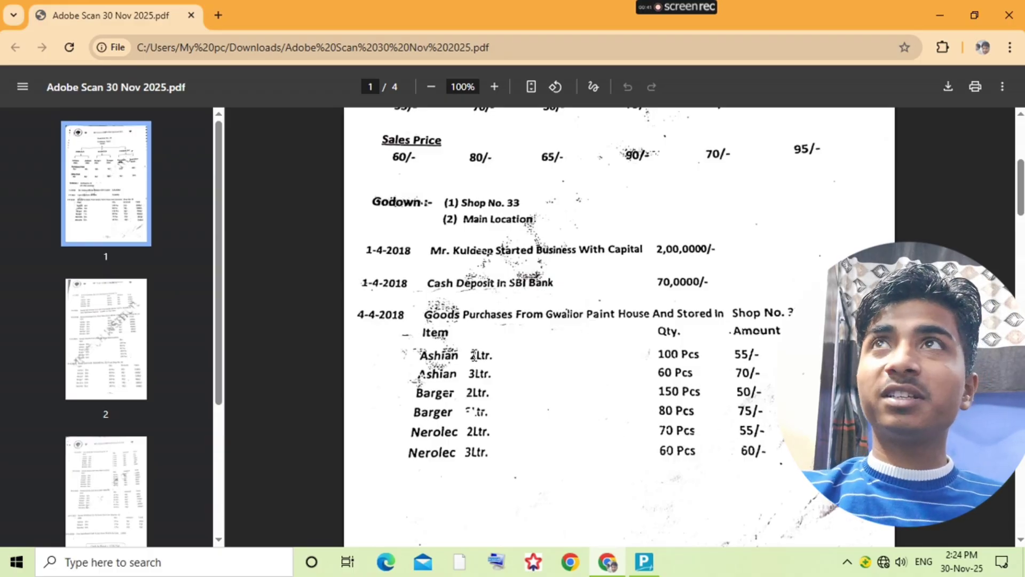
Step: Set the Ashian 2ltr. stock item's unit to pcs without alternate units, save it and add it to the purchase voucher
key("alt+Tab")
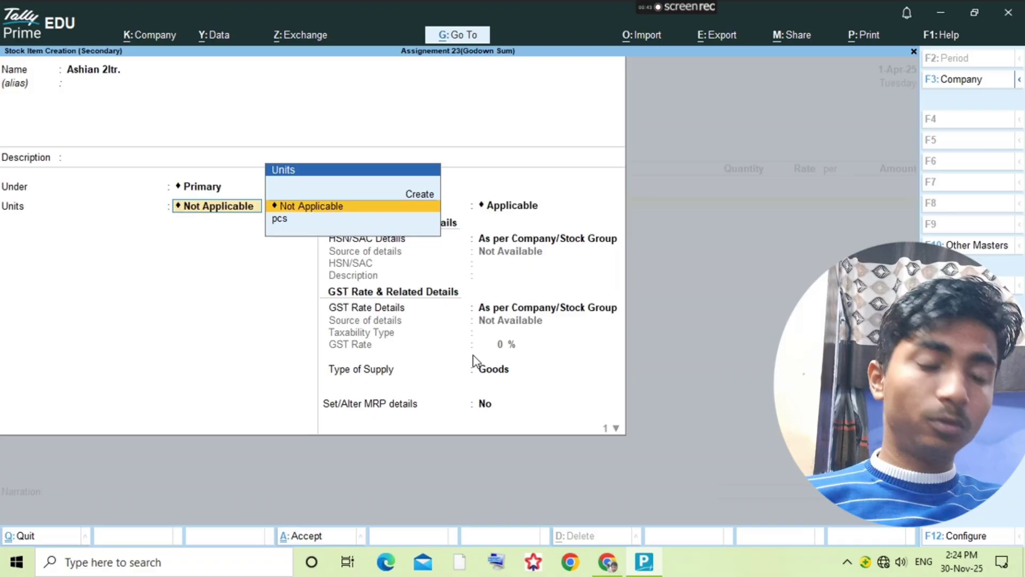
key("Down")
key("Return")
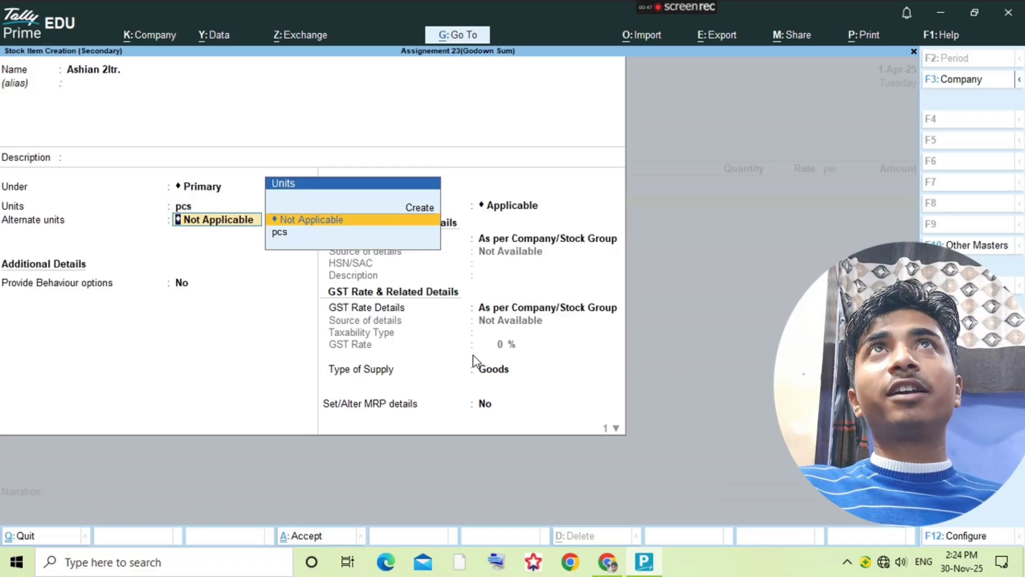
key("Return")
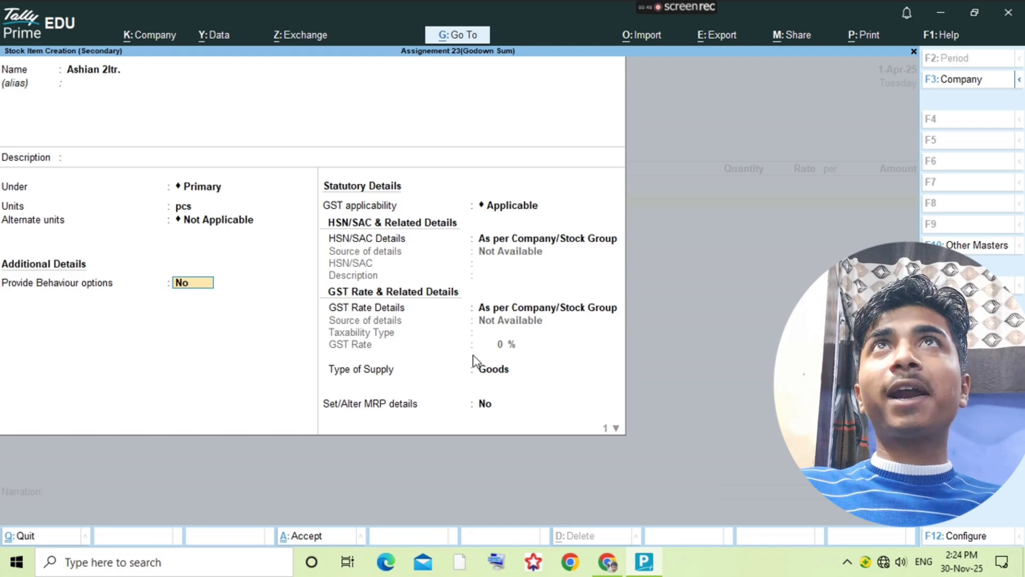
key("ctrl+a")
key("Return")
key("Return")
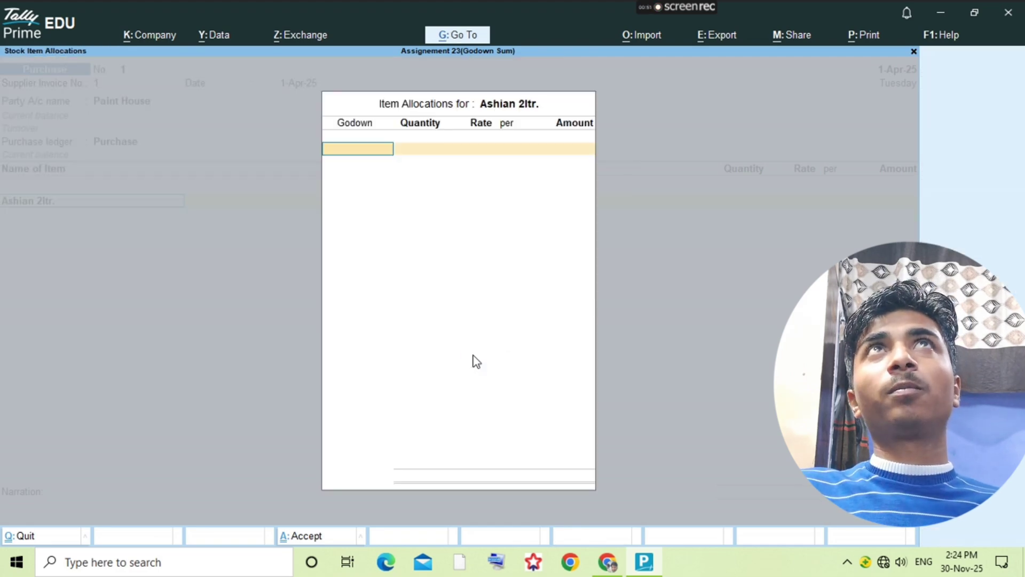
Step: Check the assignment PDF and allocate 100 pcs of Ashian 2ltr. to the godown Shop No. 33
key("alt+Tab")
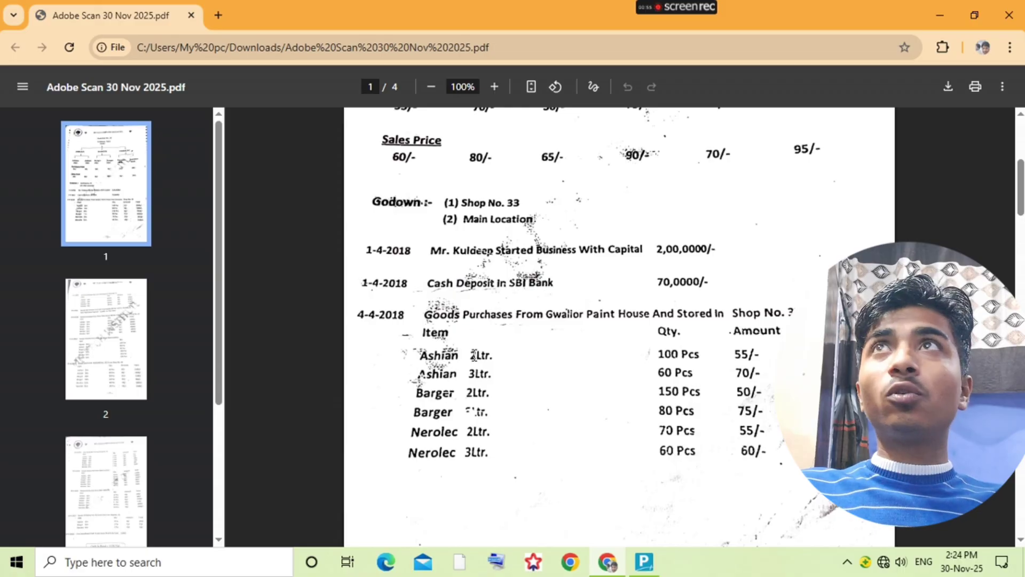
key("alt+Tab")
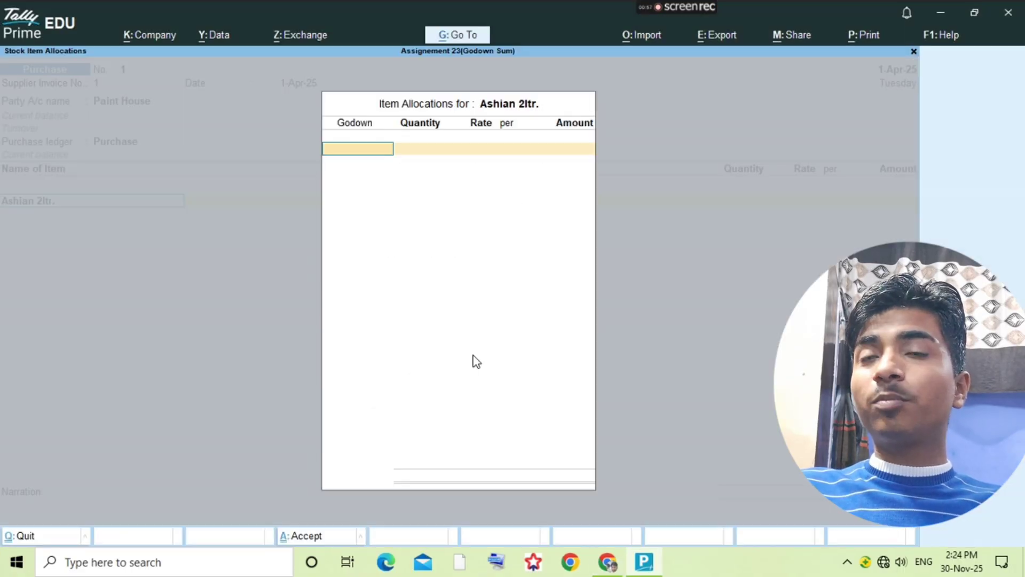
type("Sh")
key("Return")
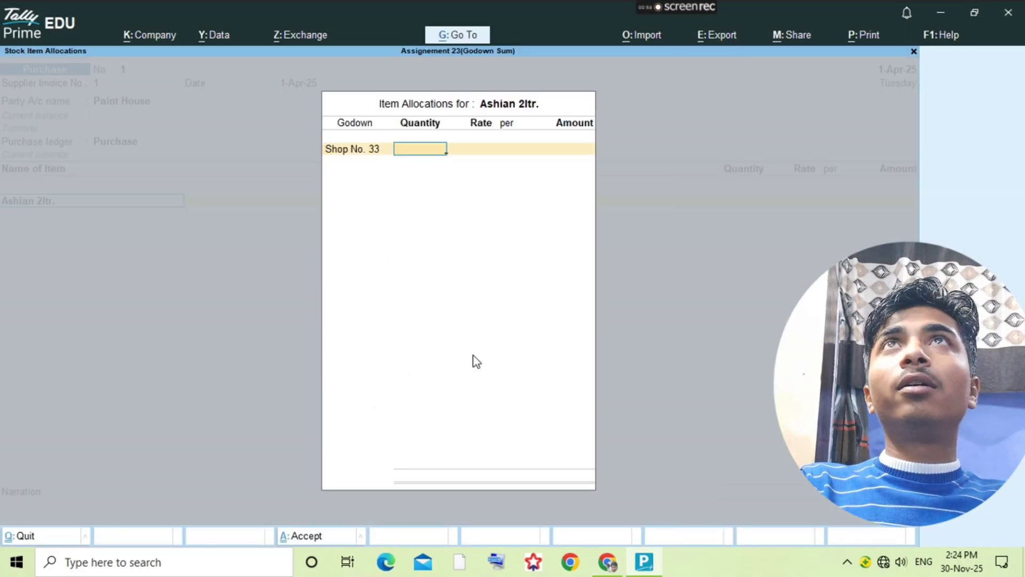
key("alt+Tab")
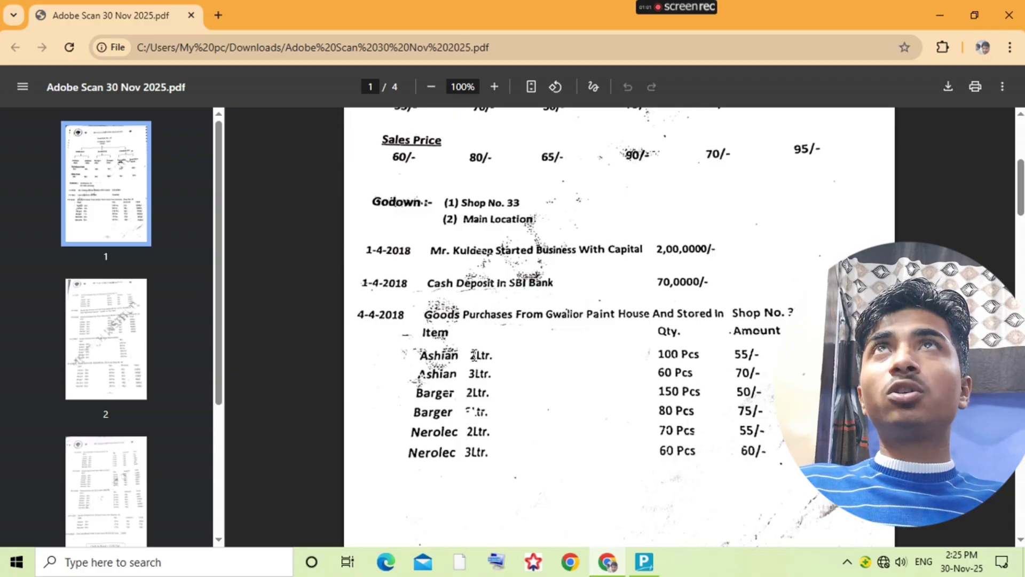
key("alt+Tab")
type("100")
key("Return")
Step: Look up the Ashian 2ltr. purchase price in the assignment PDF and set its rate to 55 per pcs
key("alt+Tab")
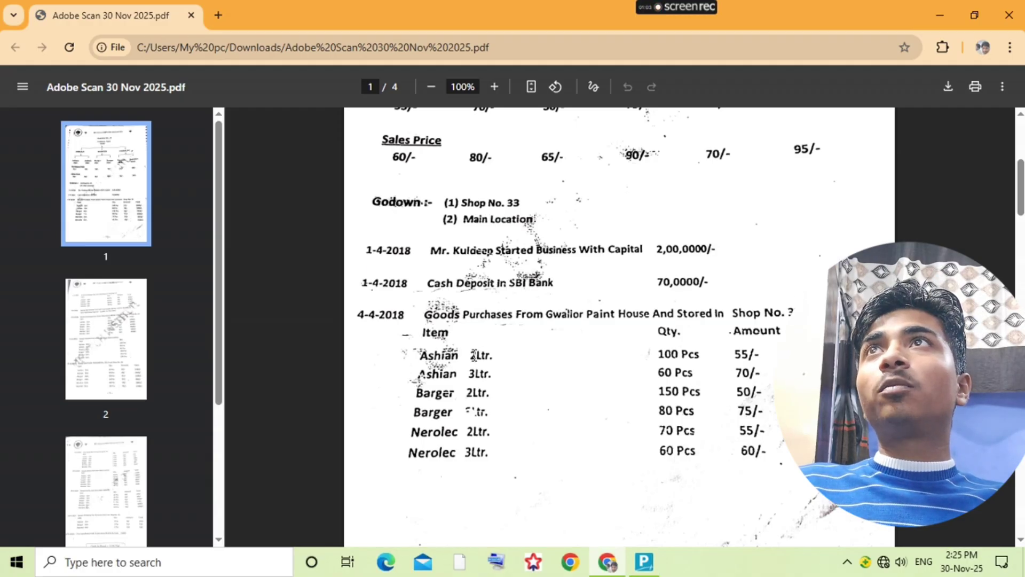
key("alt+Tab")
type("55")
key("Return")
key("Return")
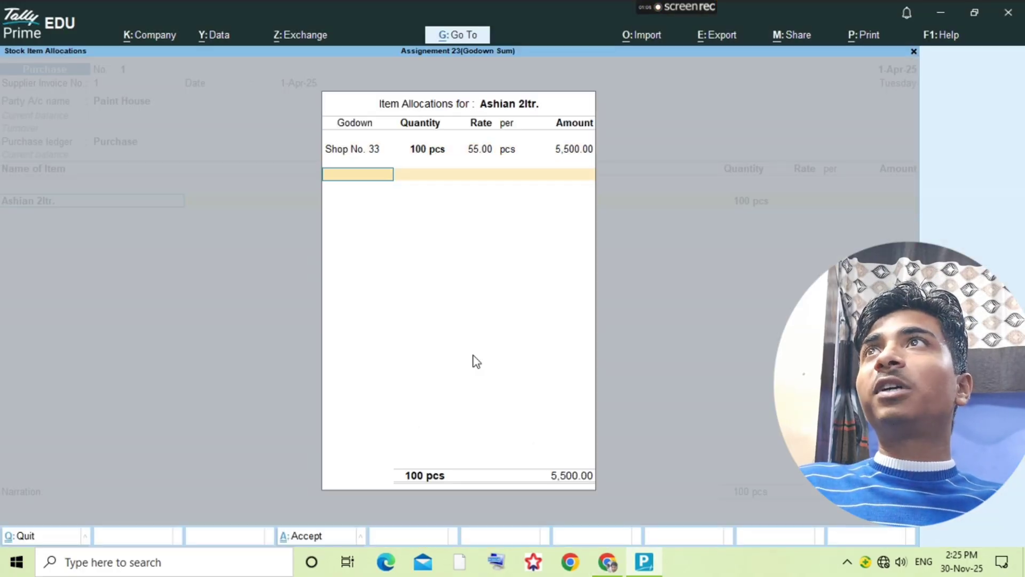
key("alt+Tab")
key("alt+Tab")
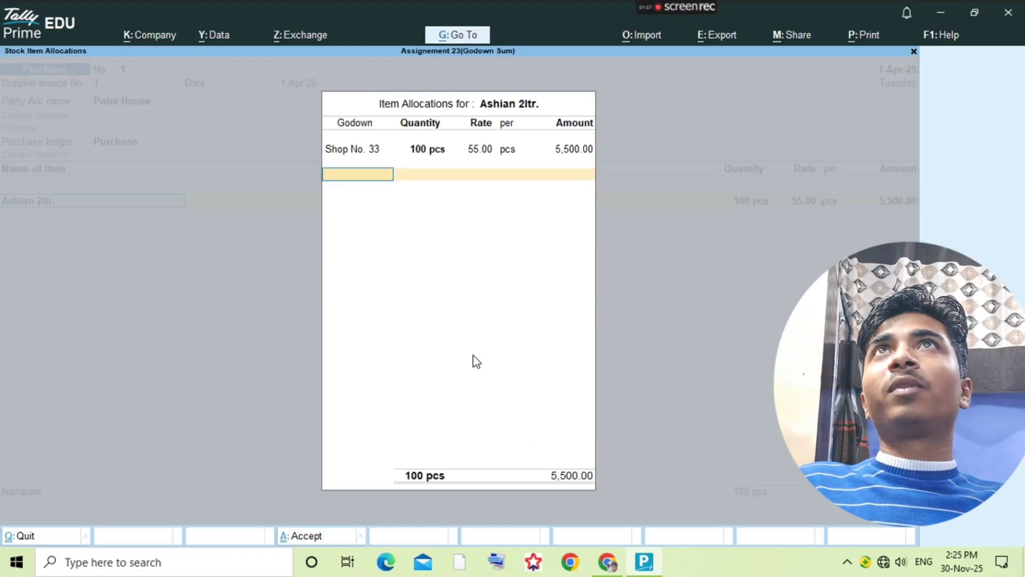
key("alt+c")
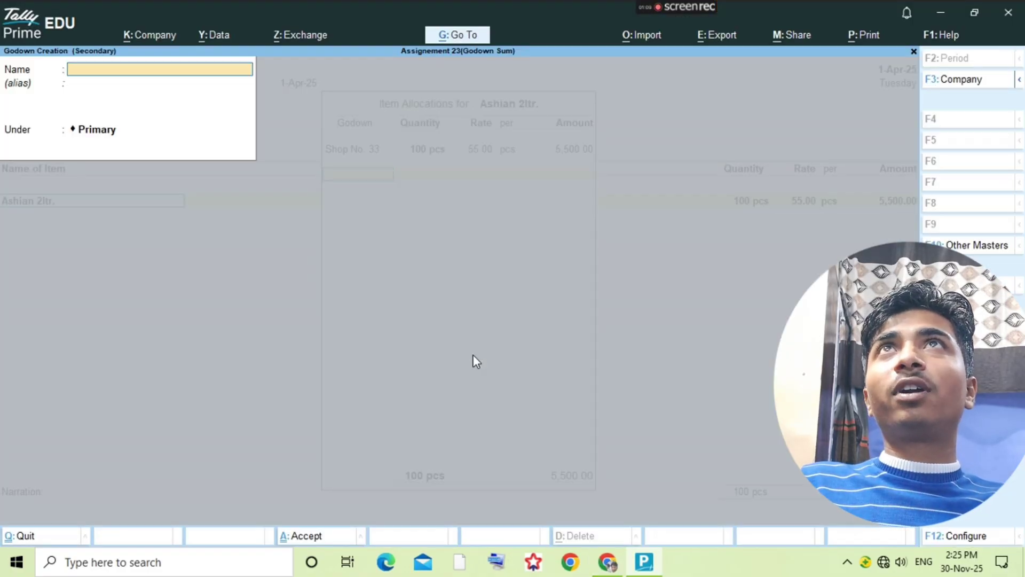
key("Escape")
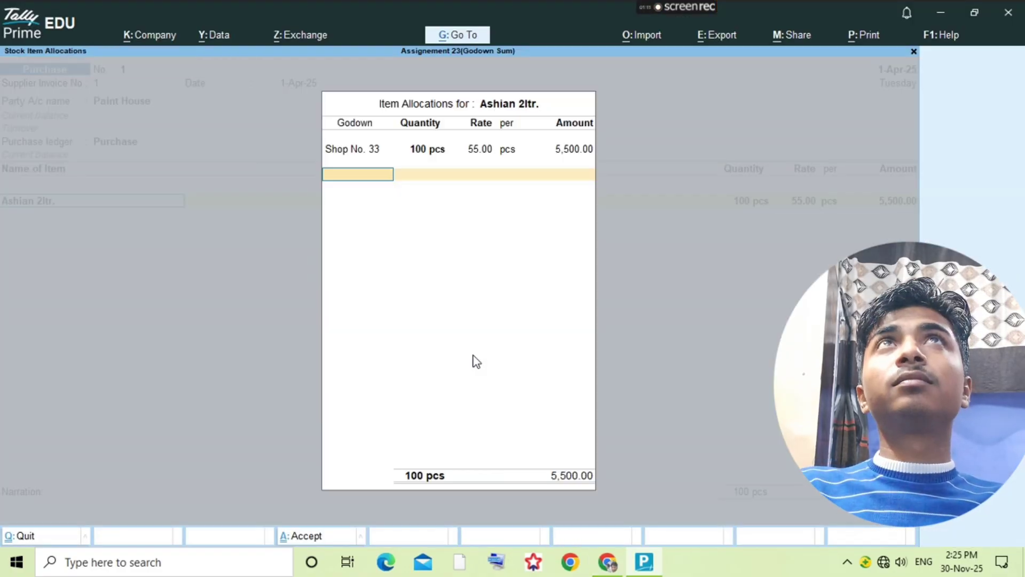
type("Shop")
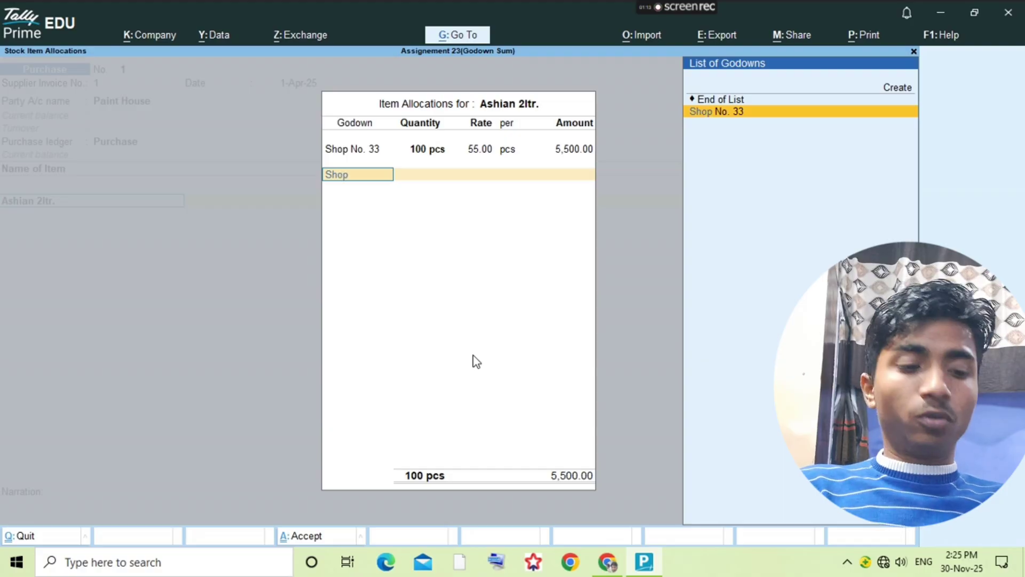
key("Return")
key("BackSpace")
key("BackSpace")
key("BackSpace")
key("BackSpace")
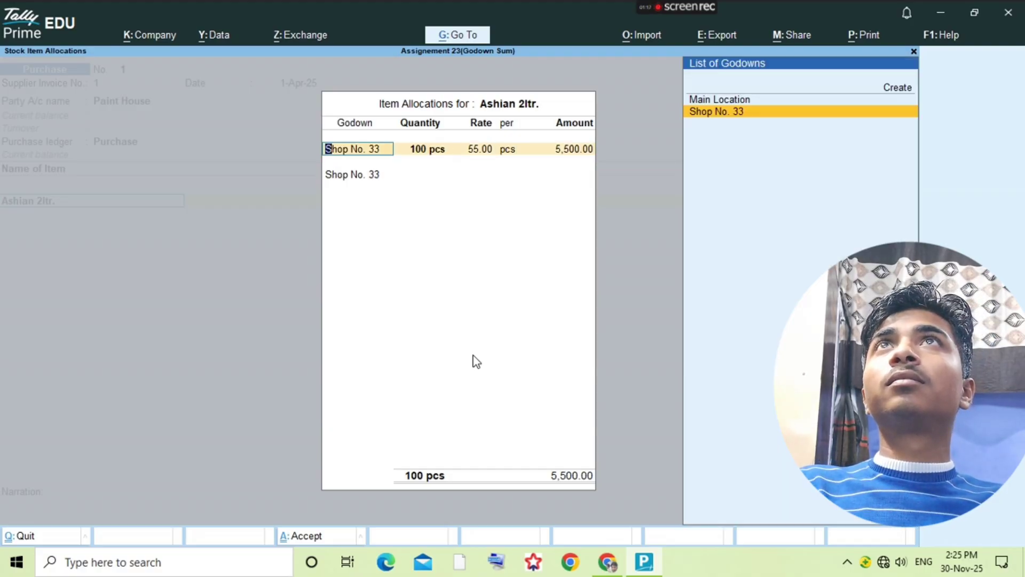
Step: Accept the Ashian 2ltr. godown allocation and its amount in the voucher, and continue to the next item line
key("Return")
key("Return")
key("Return")
key("Return")
key("Return")
key("Return")
key("Return")
key("Return")
key("Return")
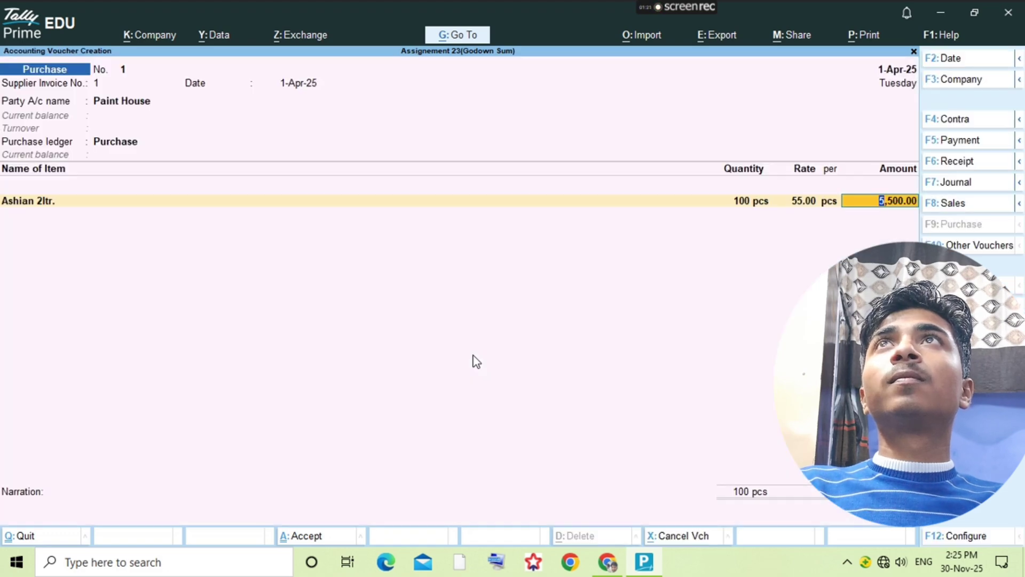
key("Return")
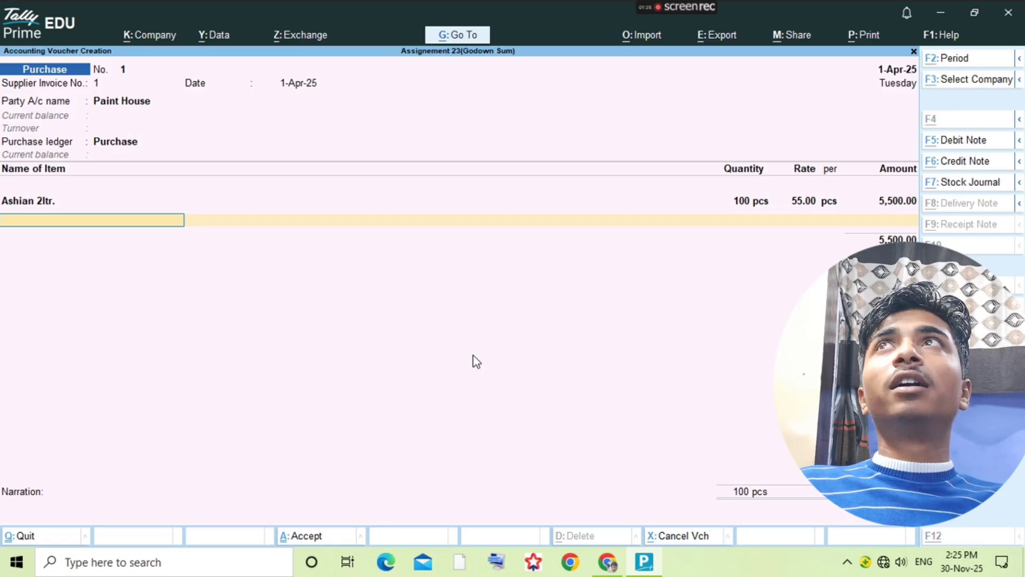
Step: Check the next purchased item in the assignment PDF and start a new stock item named Ashian 3ltr
key("alt+c")
key("alt+Tab")
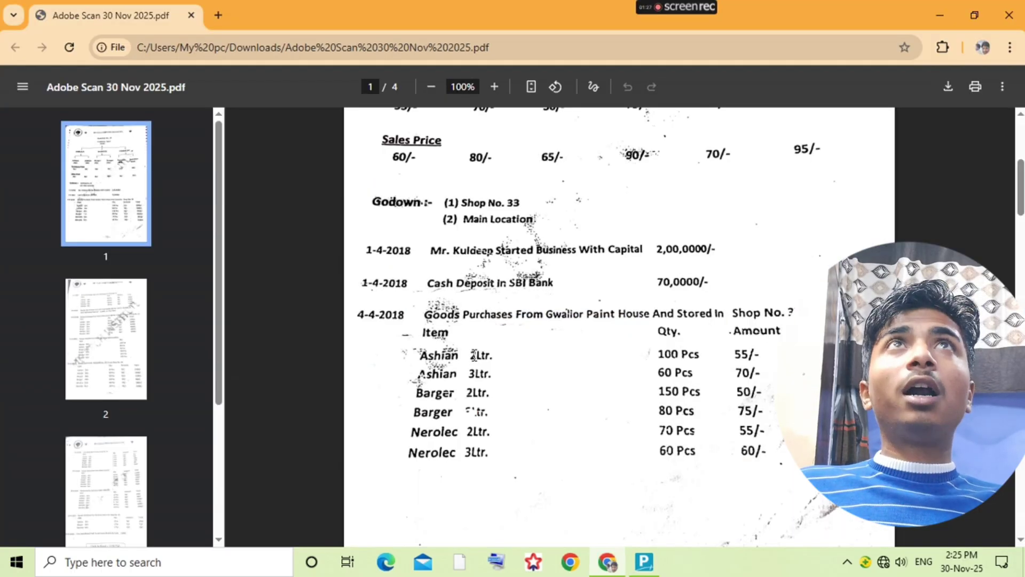
key("alt+Tab")
type("A")
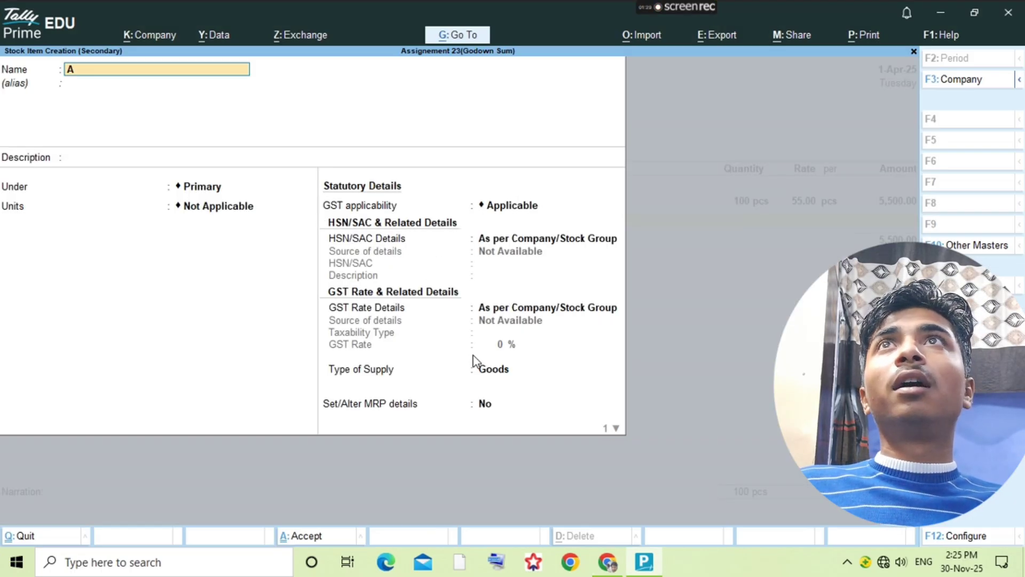
type("sia")
key("BackSpace")
key("BackSpace")
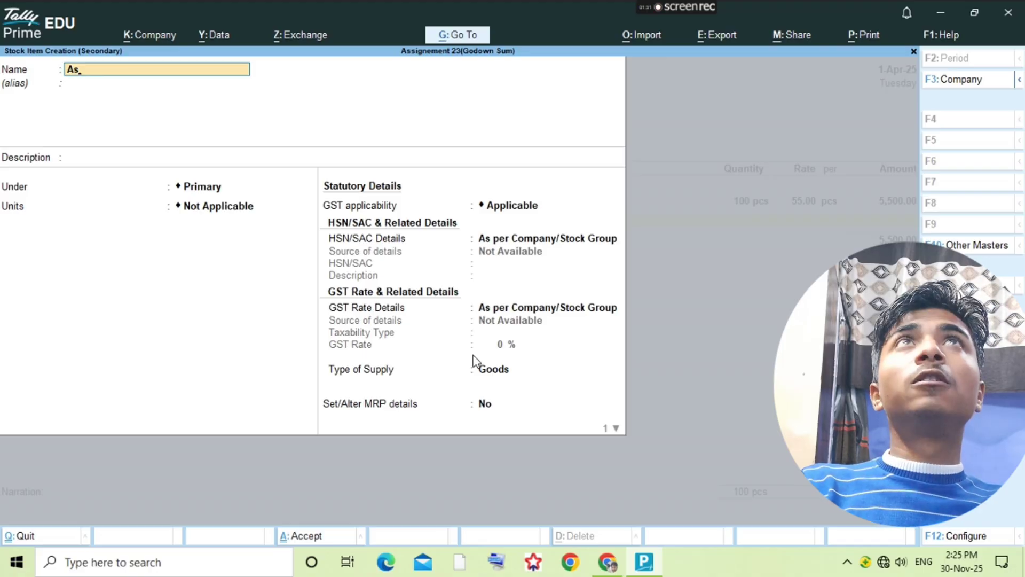
type("hu")
key("BackSpace")
type("i")
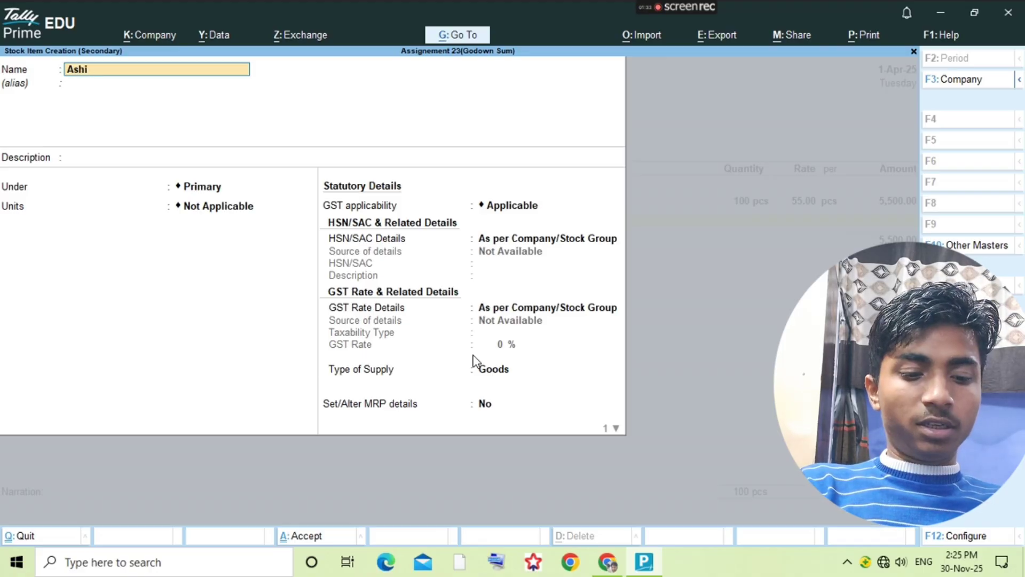
type("an 3lt")
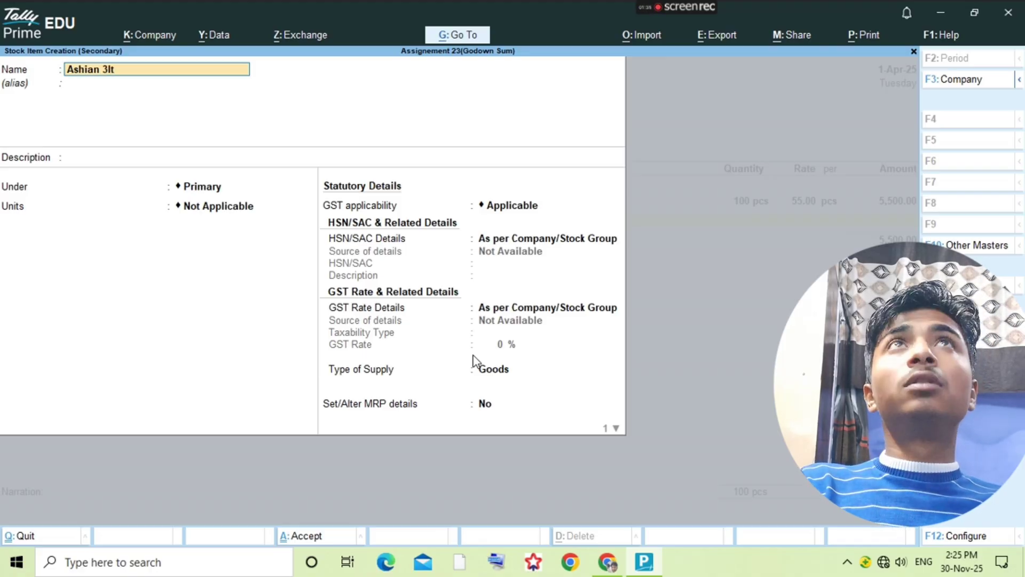
Step: Set the Ashian 3ltr stock item's unit to pcs, save it and add it to the purchase voucher without a description
key("Return")
key("Return")
key("Return")
key("Down")
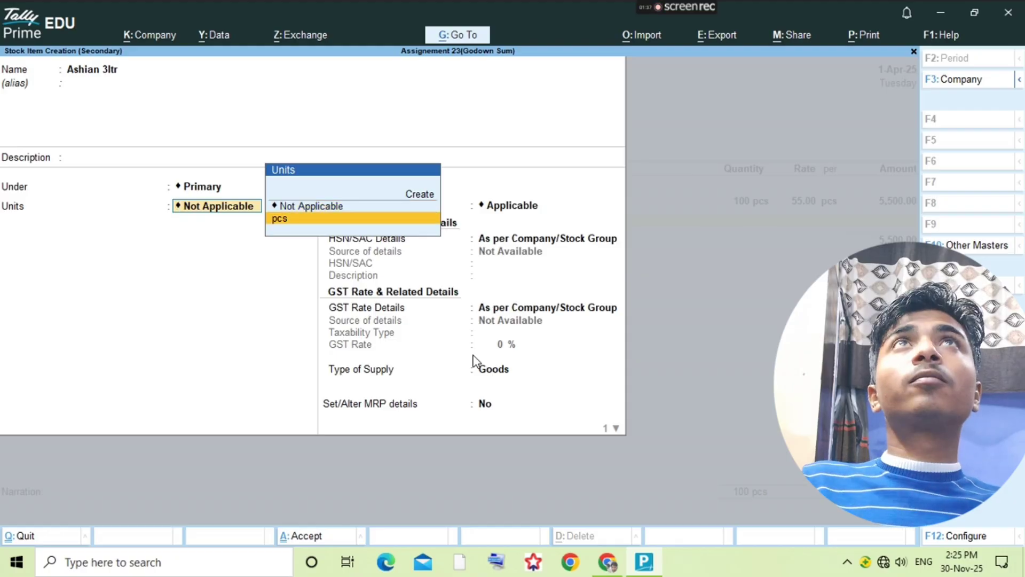
key("Return")
key("ctrl+a")
key("Return")
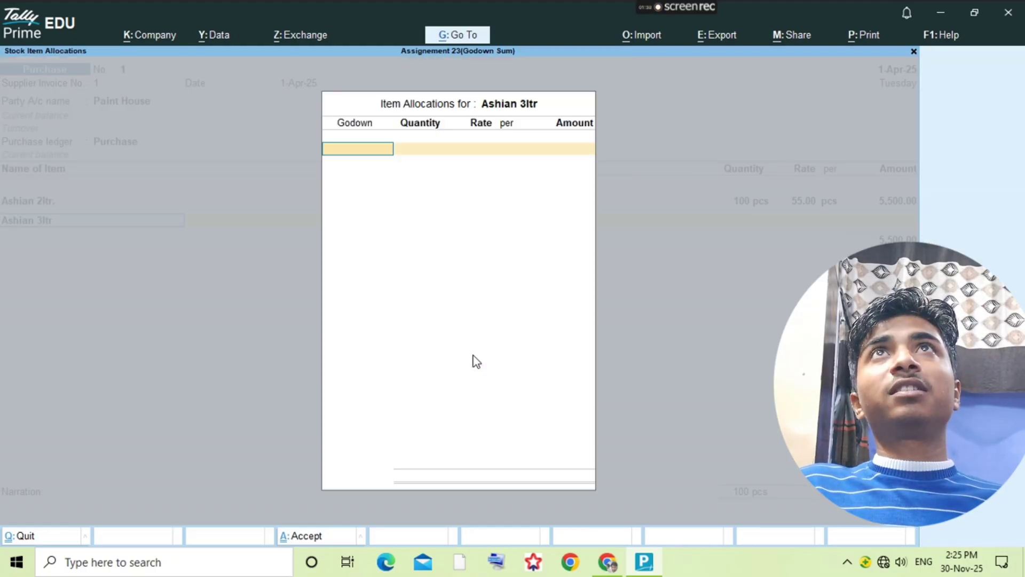
Step: Allocate 60 pcs of Ashian 3ltr to the godown Shop No. 33 at a rate of 70 per pcs, consulting the assignment PDF
type("Sh")
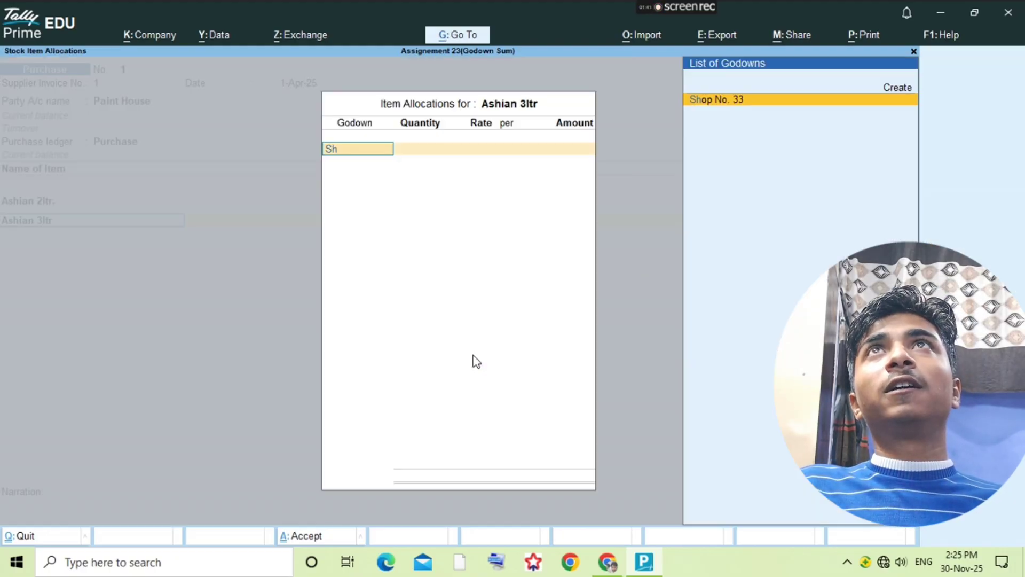
key("Return")
key("alt+Tab")
key("alt+Tab")
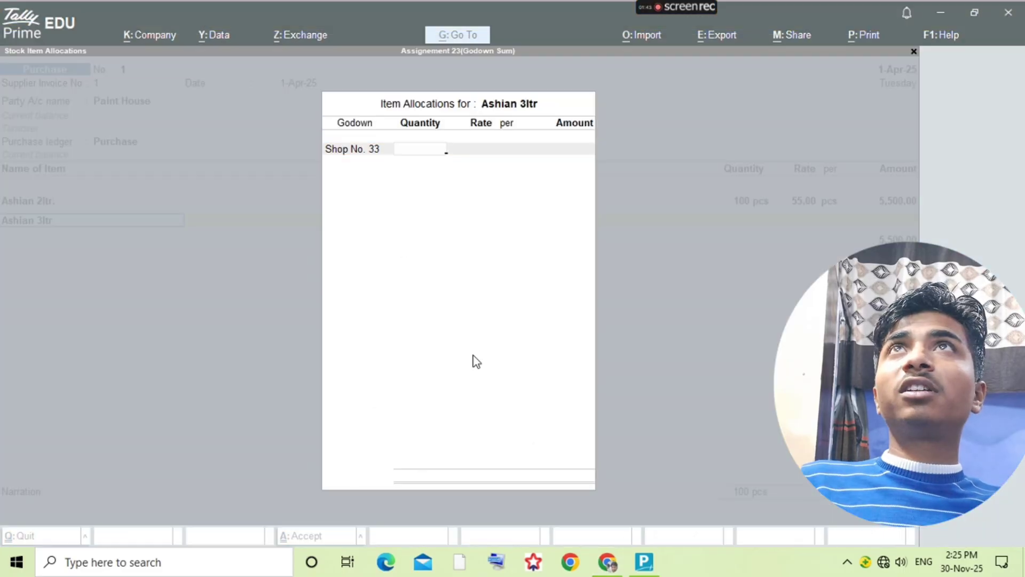
type("60")
key("Return")
type("70")
key("Return")
Step: Check the Ashian 3ltr entry against the assignment PDF, accept its godown allocation and continue to the next item line
key("alt+Tab")
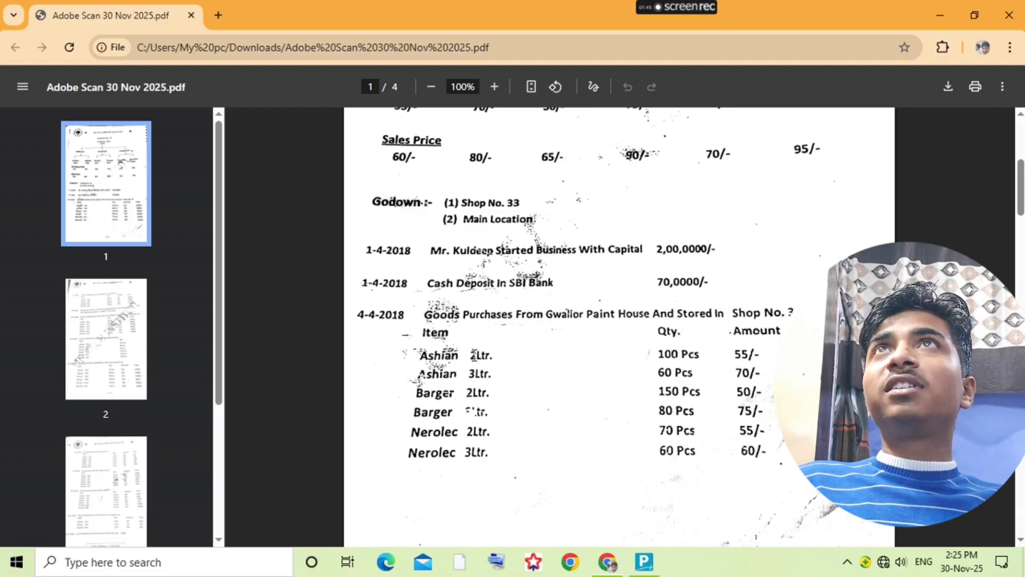
key("alt+Tab")
key("Return")
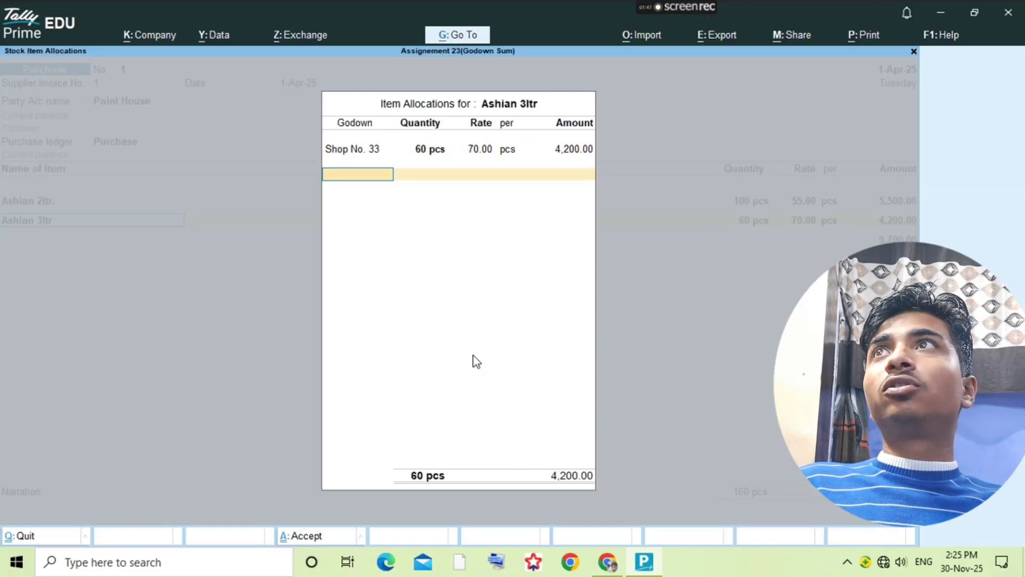
key("Return")
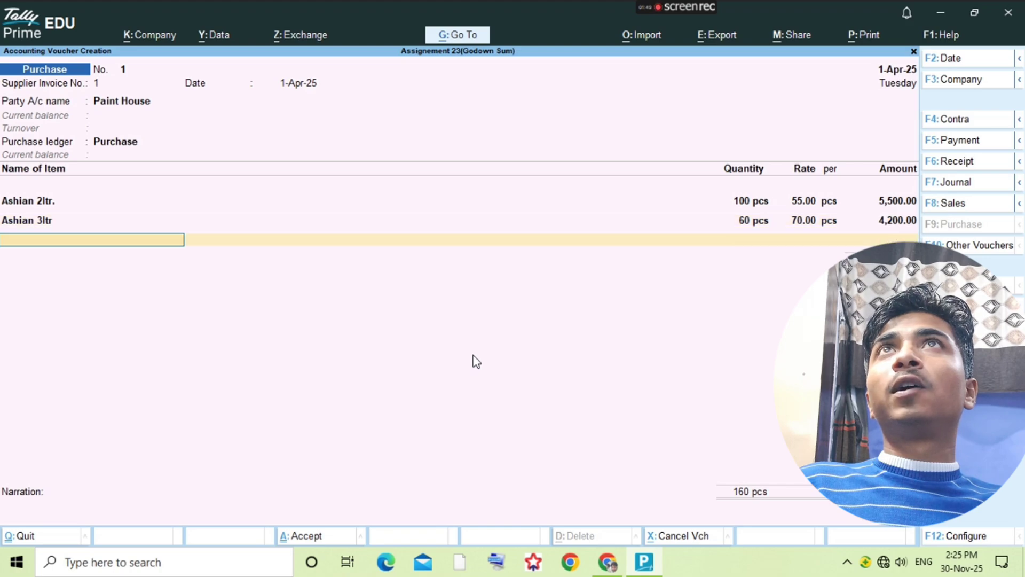
Step: Start a new stock item named Barger 2ltr from the voucher's item line, following the assignment PDF
key("alt+c")
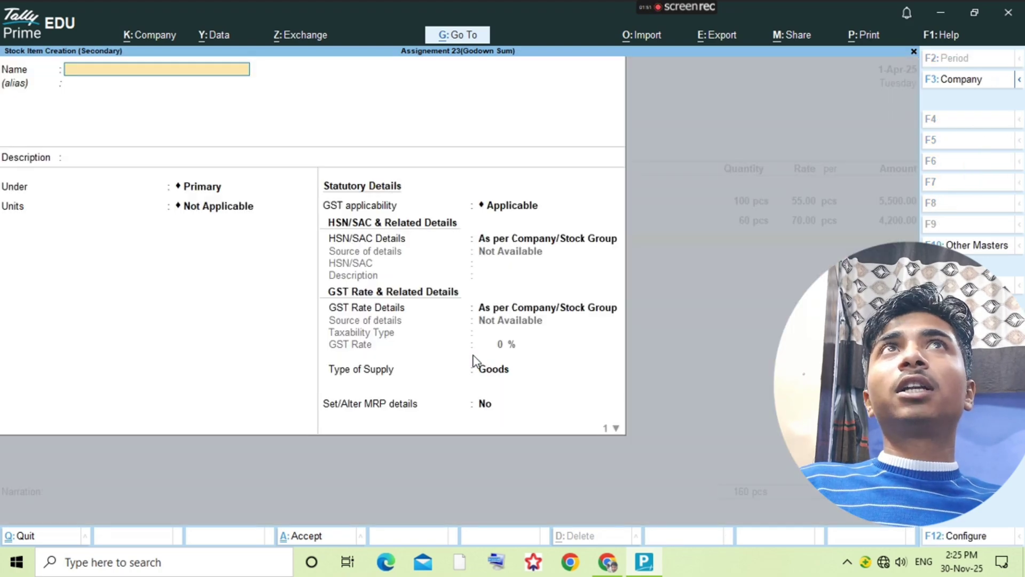
key("alt+Tab")
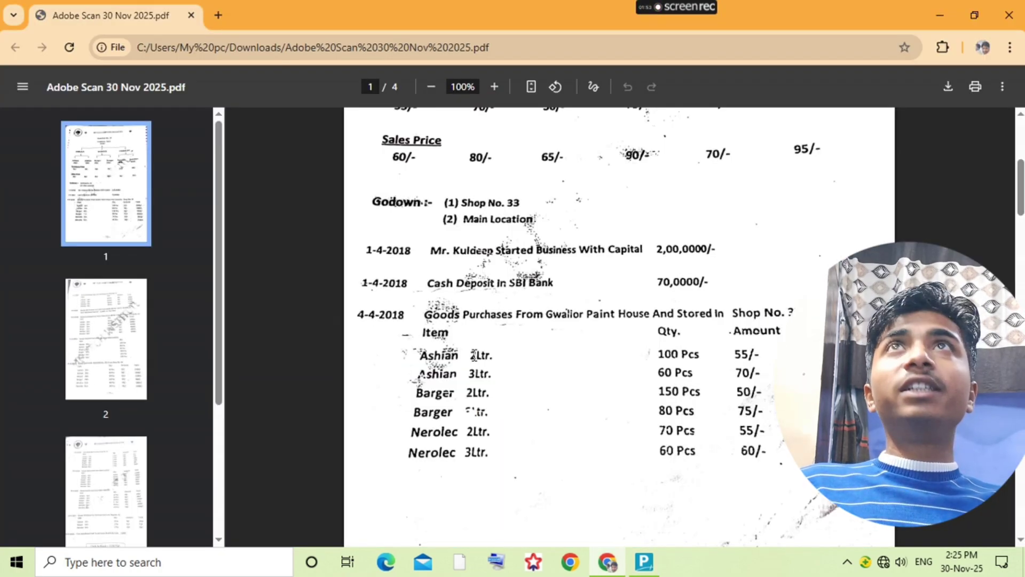
key("alt+Tab")
type("Bargh")
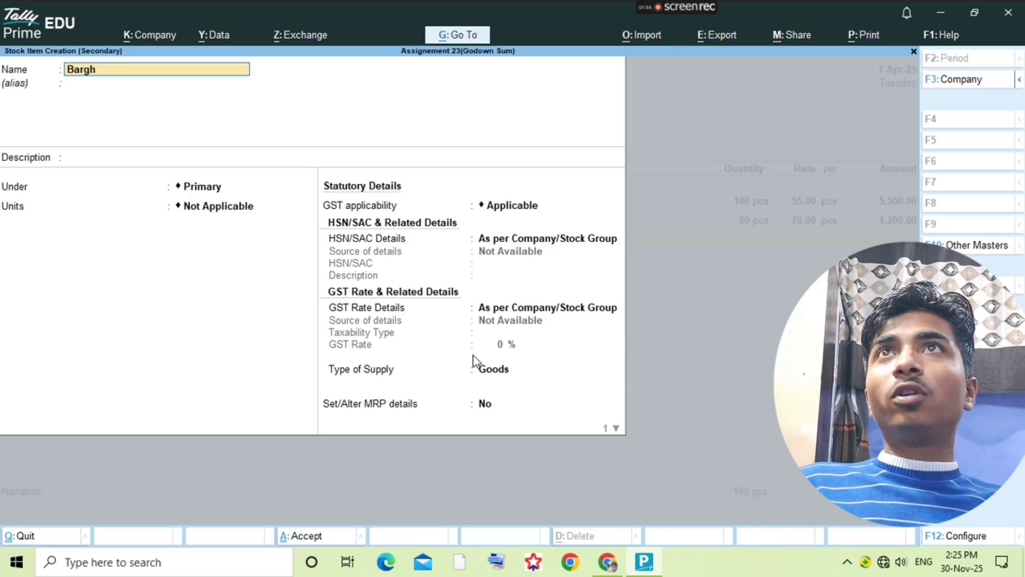
key("BackSpace")
type("er 2ltr")
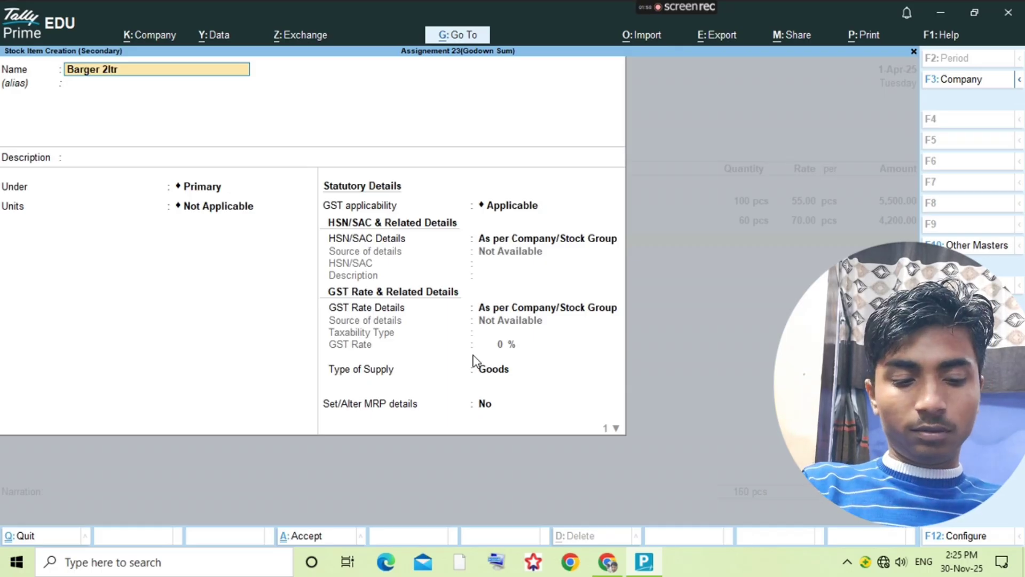
Step: Set the Barger 2ltr stock item's unit to pcs, save it and add it to the purchase voucher without a description
key("Return")
key("Return")
key("Return")
key("Return")
key("Down")
key("Return")
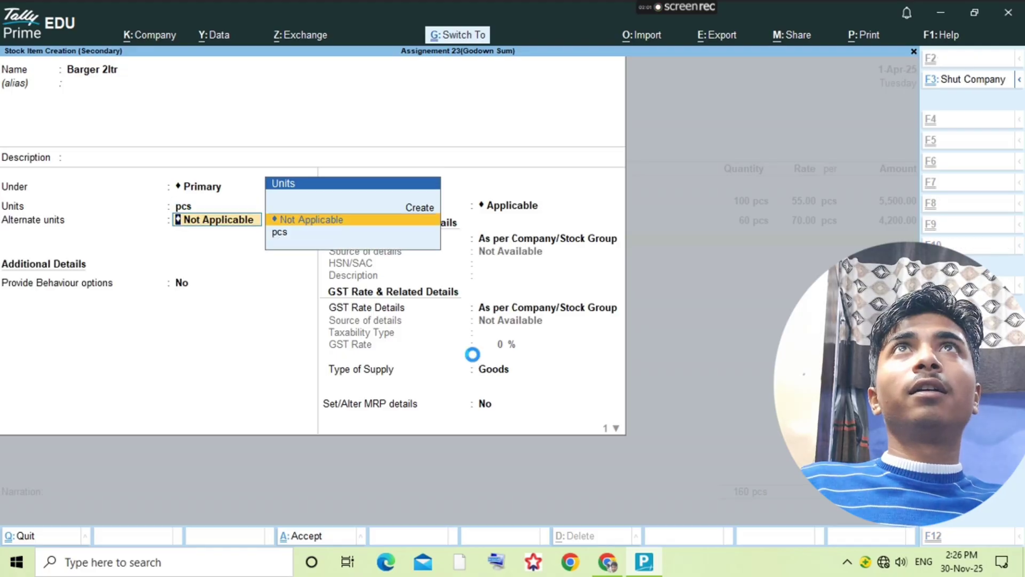
key("ctrl+a")
key("Return")
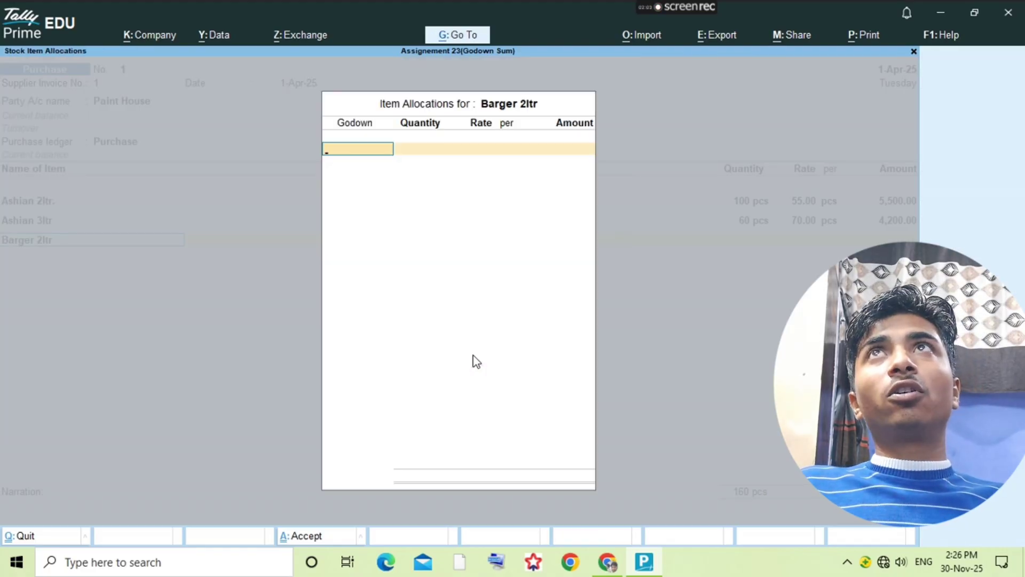
Step: Look up Barger 2ltr in the assignment PDF and allocate 150 pcs to the godown Shop No. 33 at 50 per pcs
type("Sh")
key("Return")
key("alt+Tab")
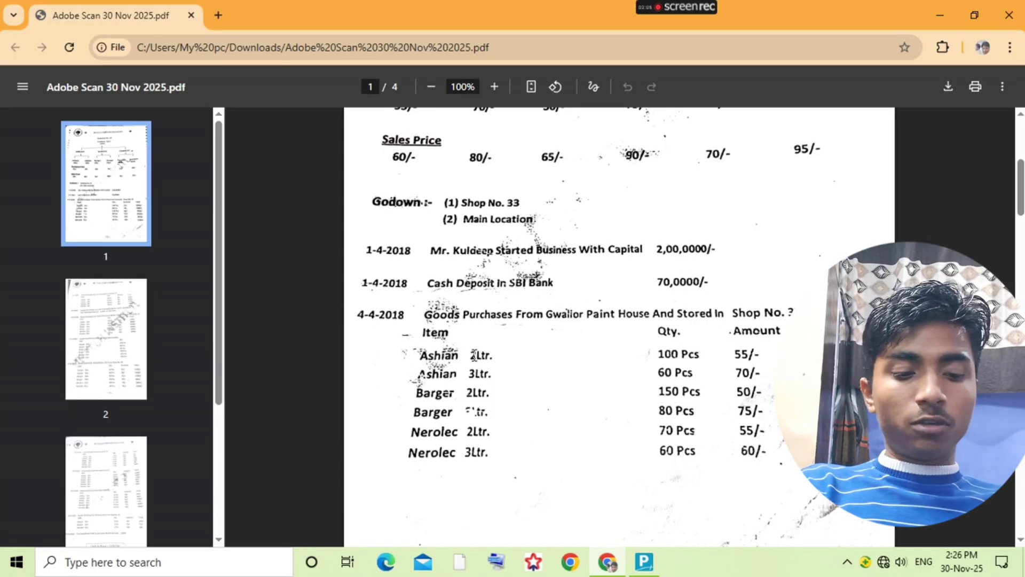
key("alt+Tab")
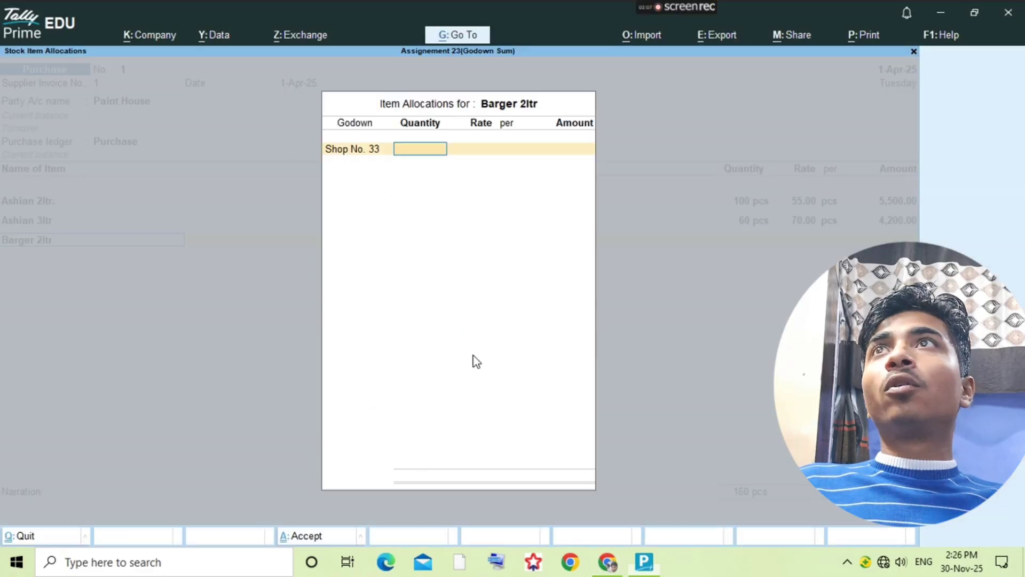
type("150")
key("Return")
type("75")
key("BackSpace")
key("BackSpace")
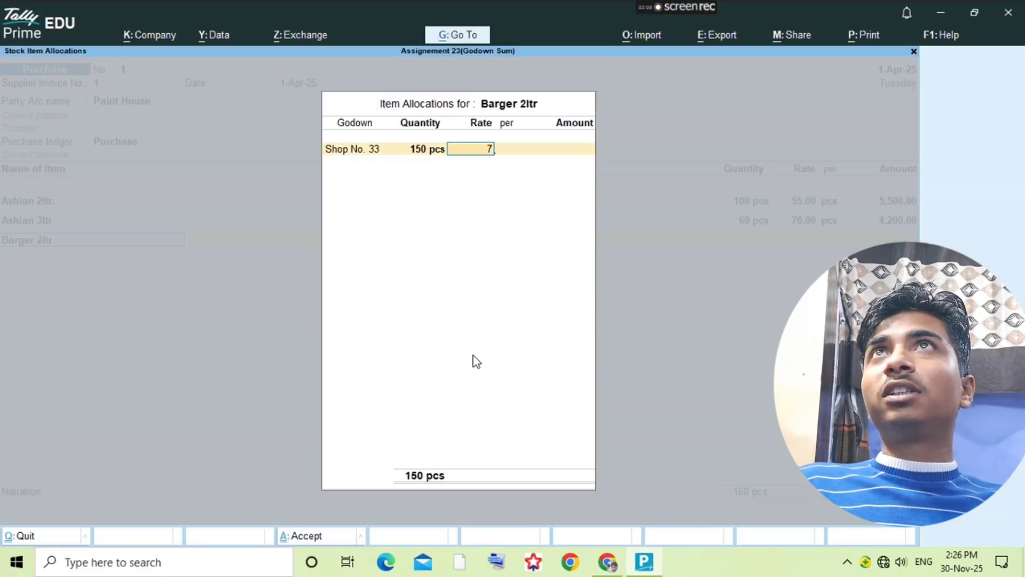
type("50")
key("Return")
Step: Recheck the Barger 2ltr figures in the assignment PDF and accept its godown allocation in the purchase voucher
key("alt+Tab")
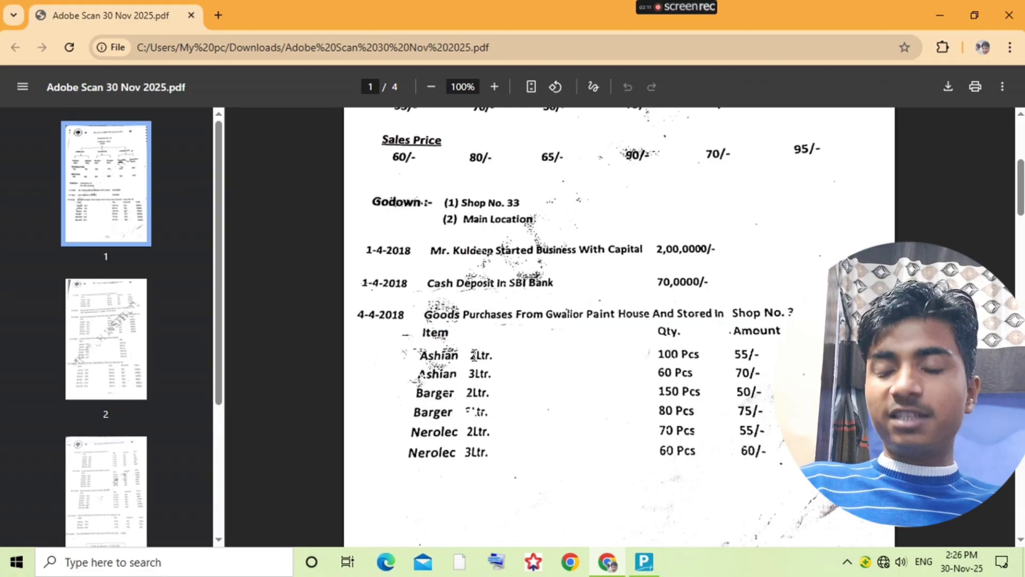
key("alt+Tab")
key("Return")
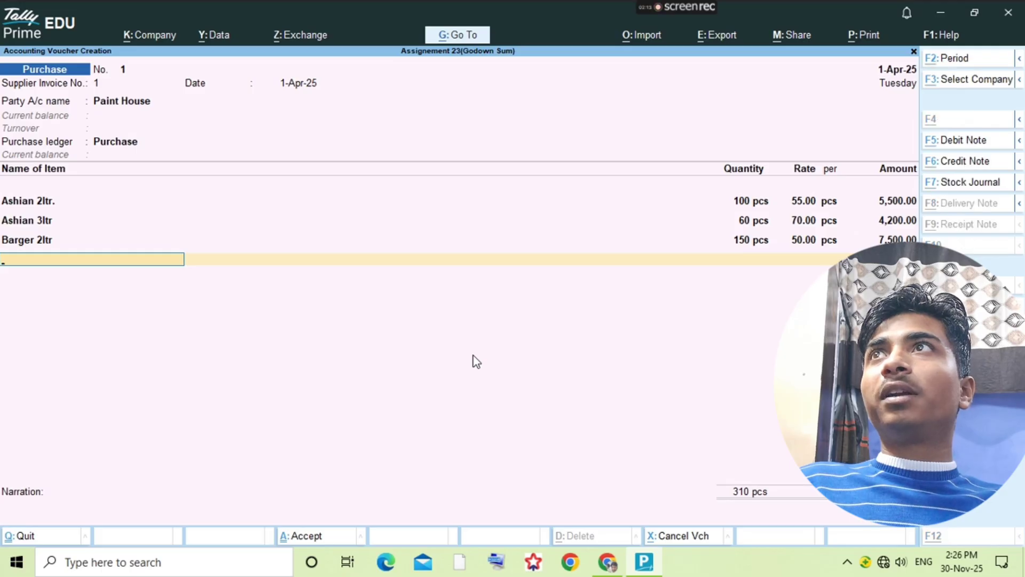
Step: Check the second Barger item's size in the assignment PDF and start a new stock item named Barger 3ltr
key("alt+Tab")
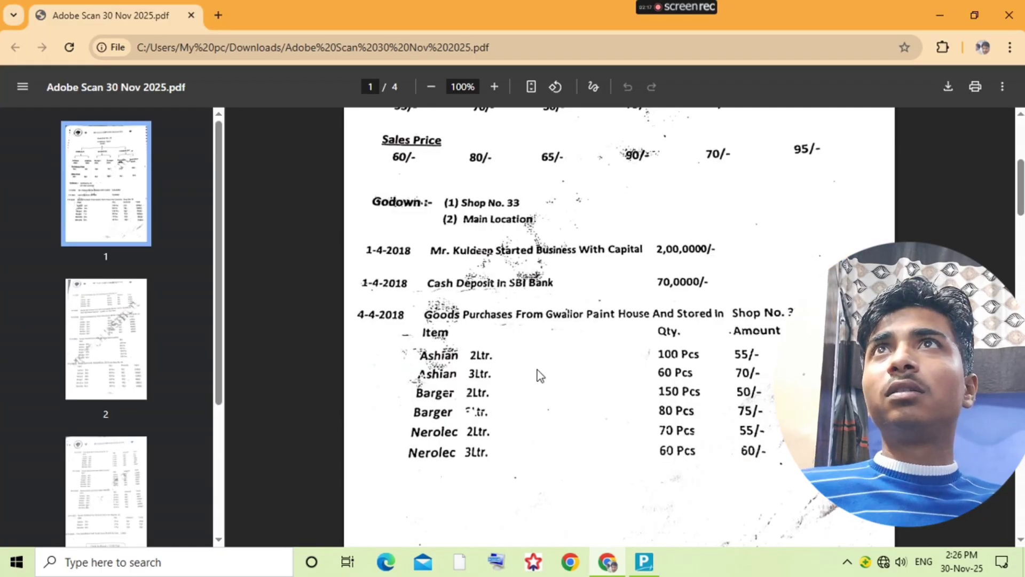
scroll(622, 360, "up", 6)
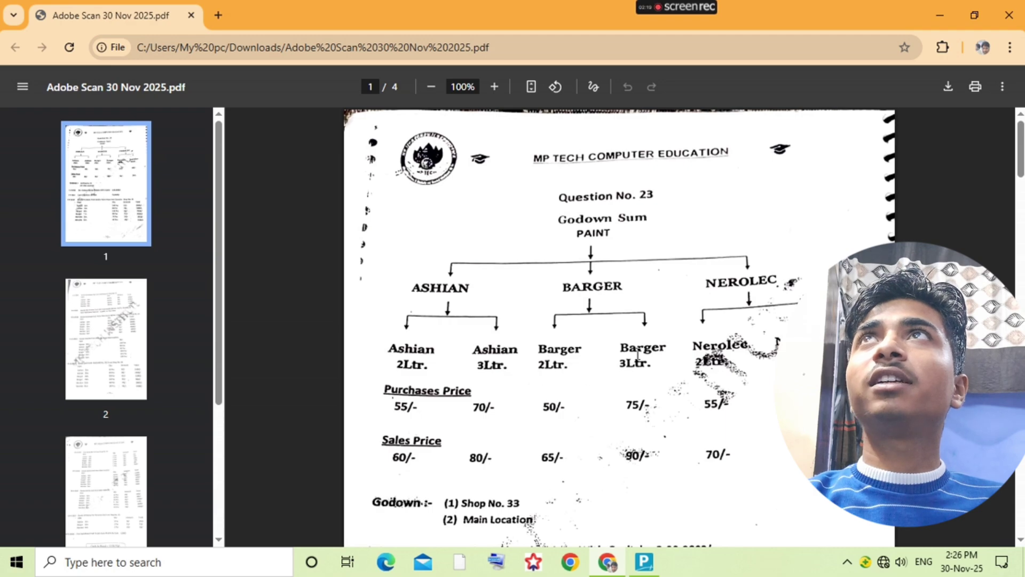
scroll(634, 387, "down", 7)
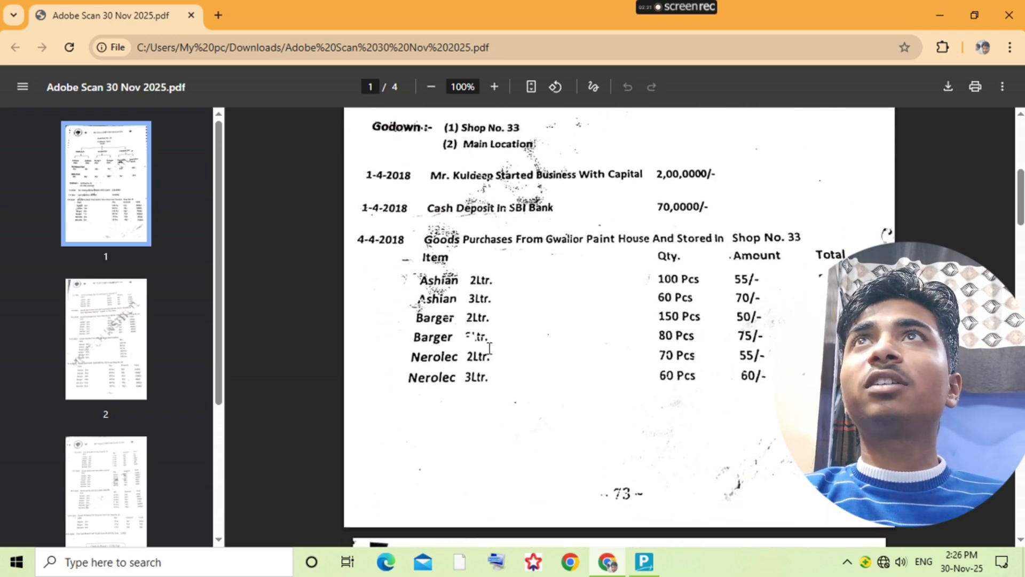
key("alt+Tab")
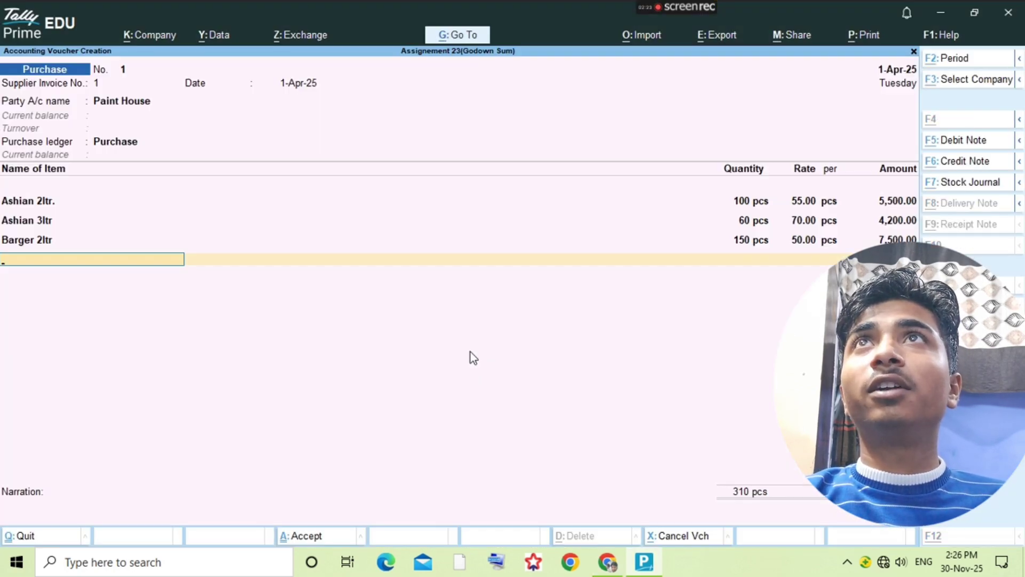
key("alt+c")
type("Barger ")
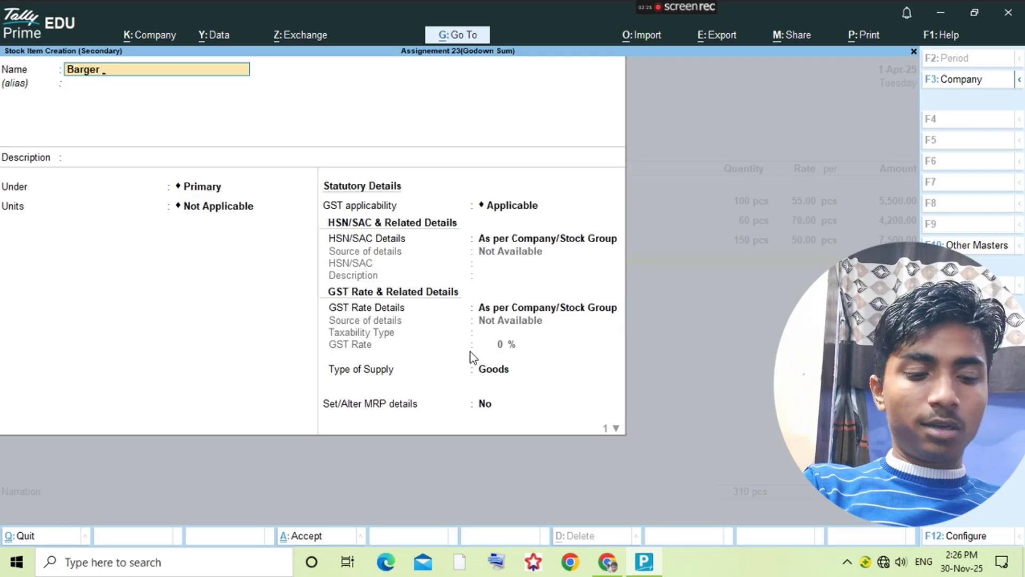
type("3l")
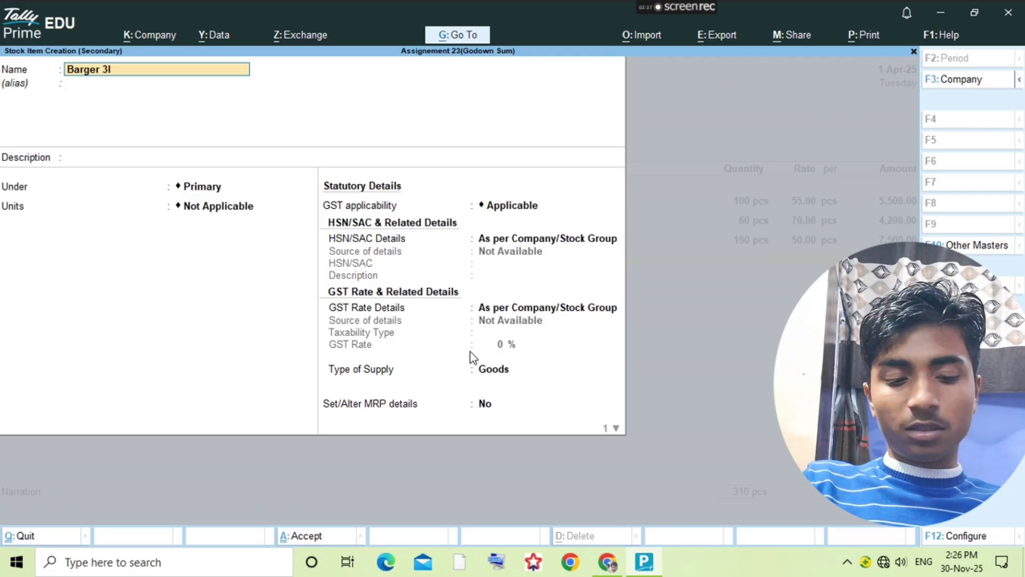
type("tr")
Step: Set the Barger 3ltr stock item's unit to pcs, save it and add it to the purchase voucher without a description
key("Return")
key("Return")
key("Return")
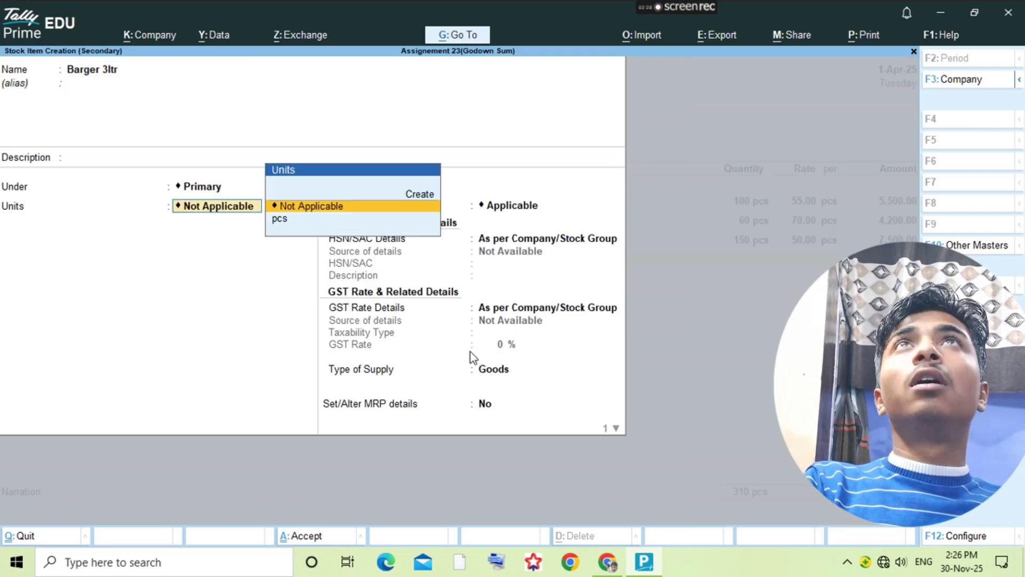
key("Down")
key("Return")
key("ctrl+a")
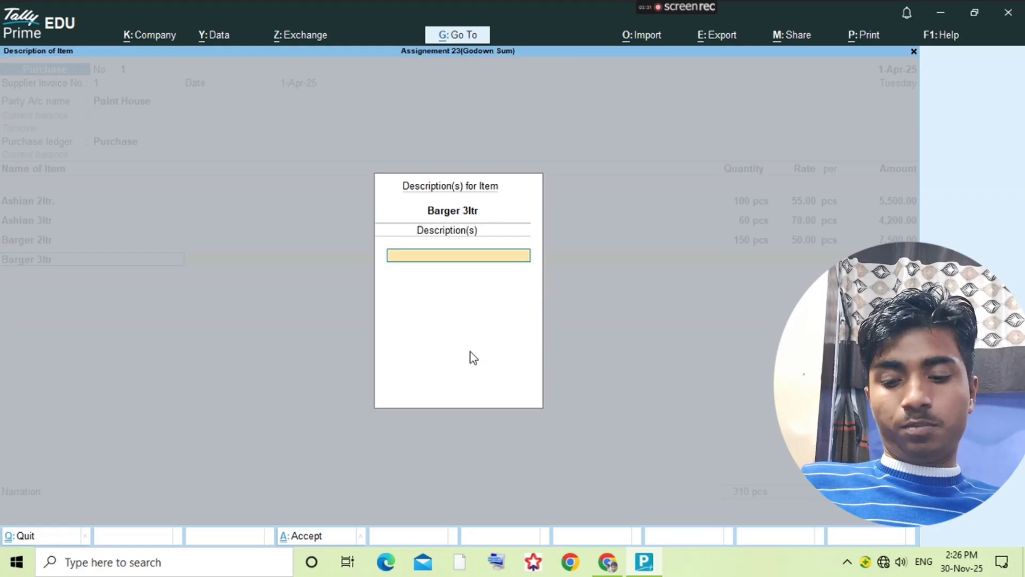
key("Return")
Step: Look up Barger 3ltr in the assignment PDF and allocate 80 pcs to the godown Shop No. 33 at 75 per pcs
type("Sh")
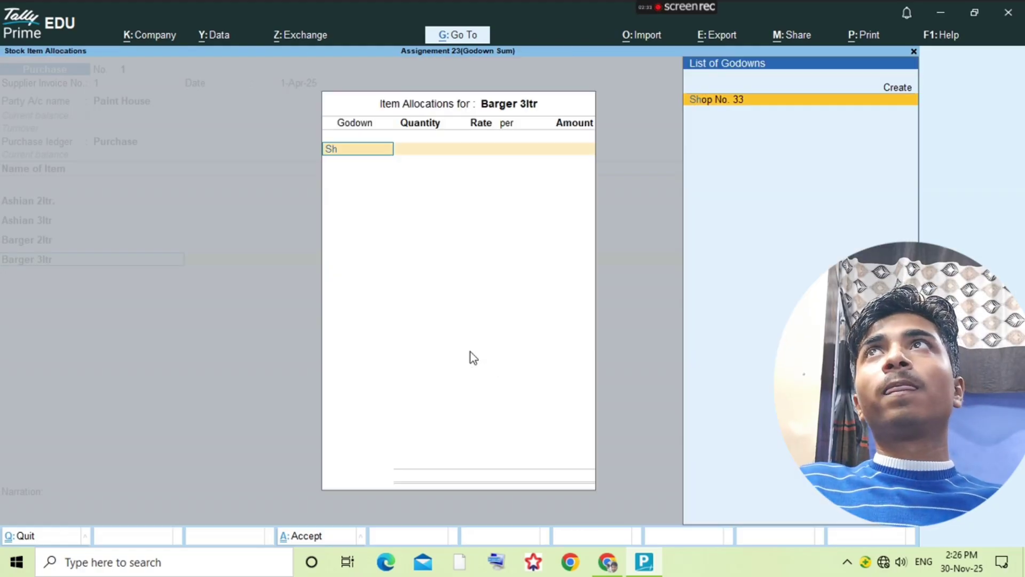
key("Return")
key("alt+Tab")
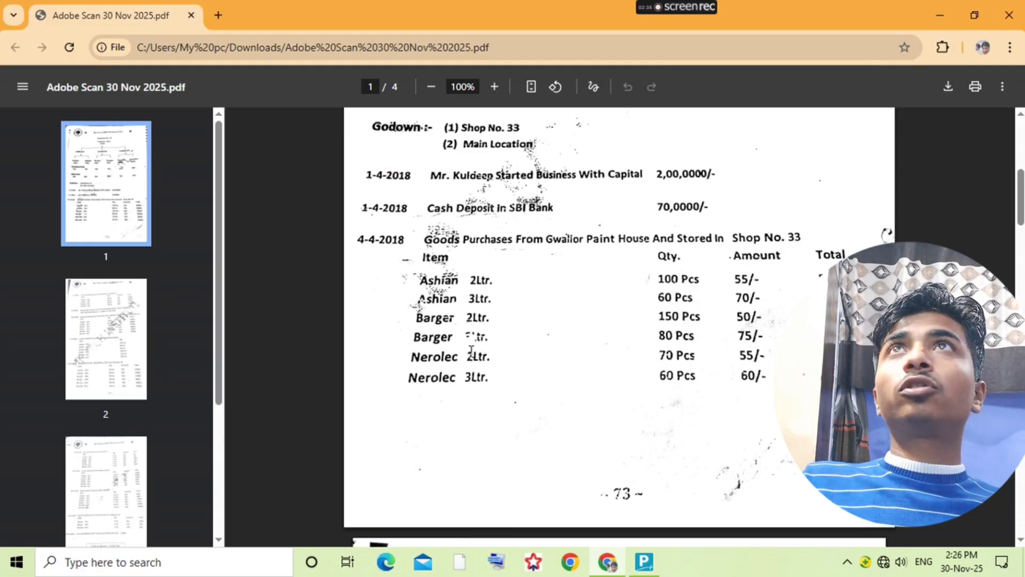
key("alt+Tab")
type("80")
key("Return")
type("75")
key("Return")
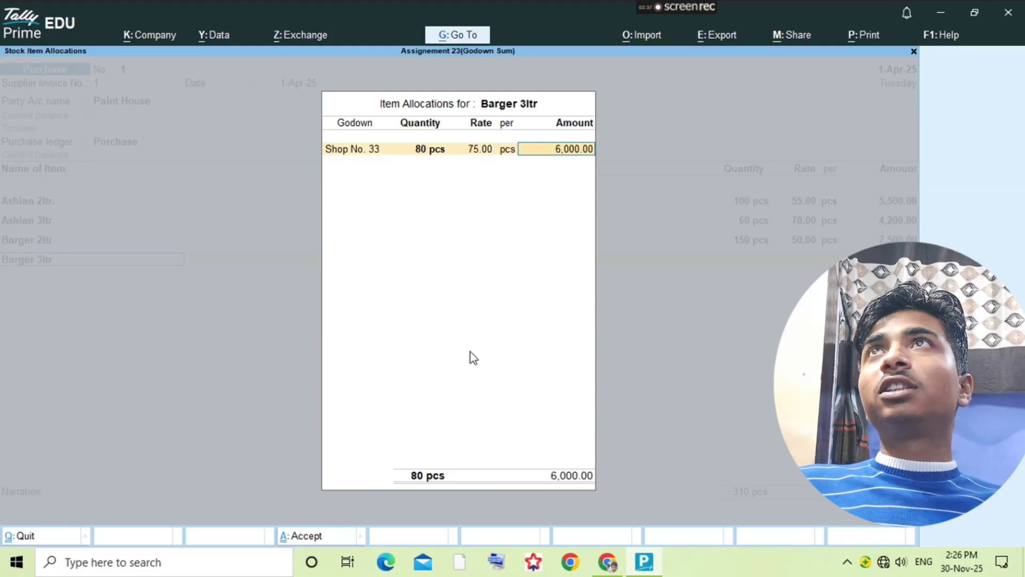
Step: Accept the Barger 3ltr godown allocation in the purchase voucher after checking the assignment PDF again
key("Return")
key("alt+Tab")
key("alt+Tab")
key("Return")
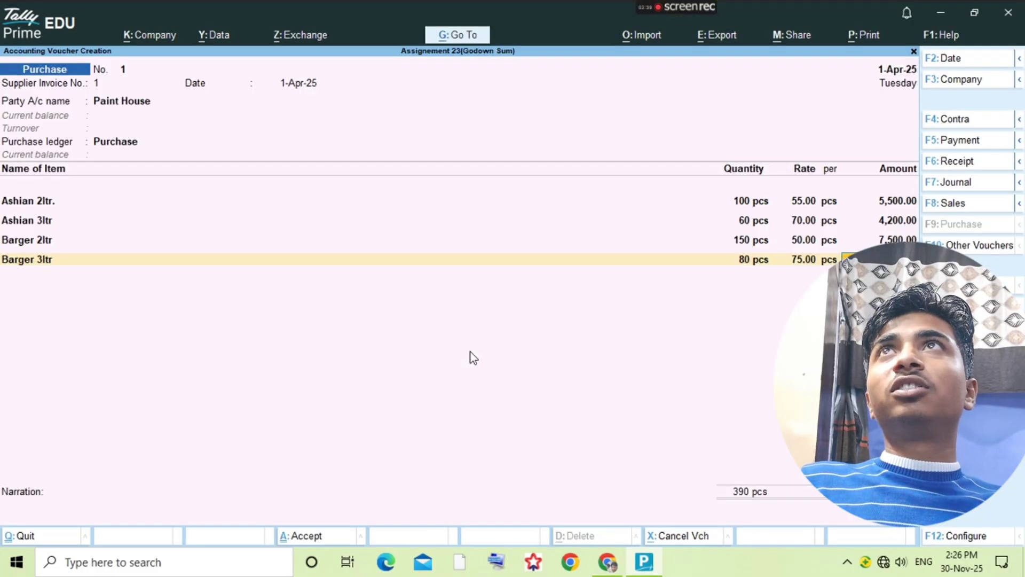
Step: Start a new stock item named Nerolec 2ltr from the purchase voucher, checking its size in the assignment PDF
key("Return")
key("alt+c")
type("Ne")
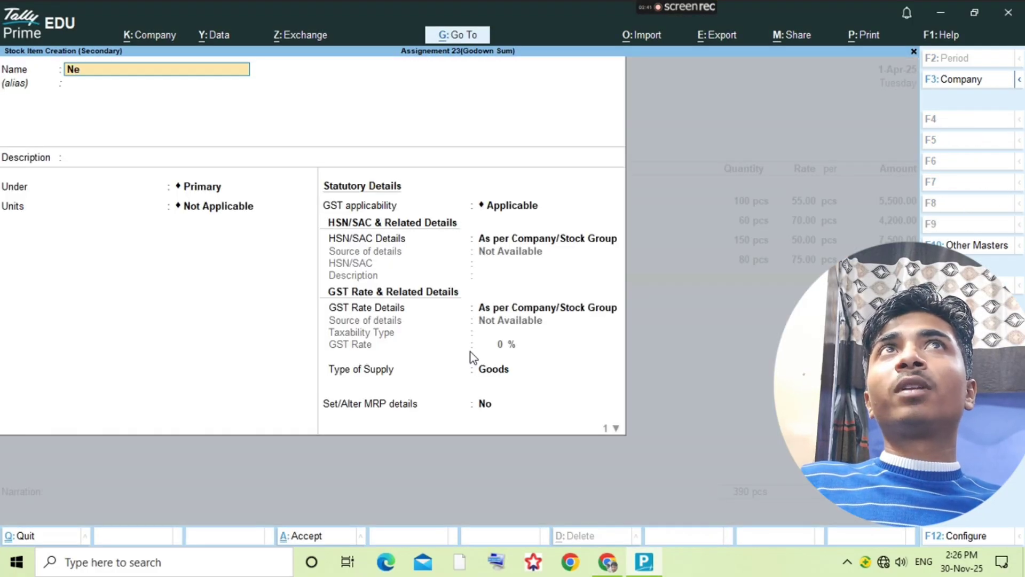
type("rolec")
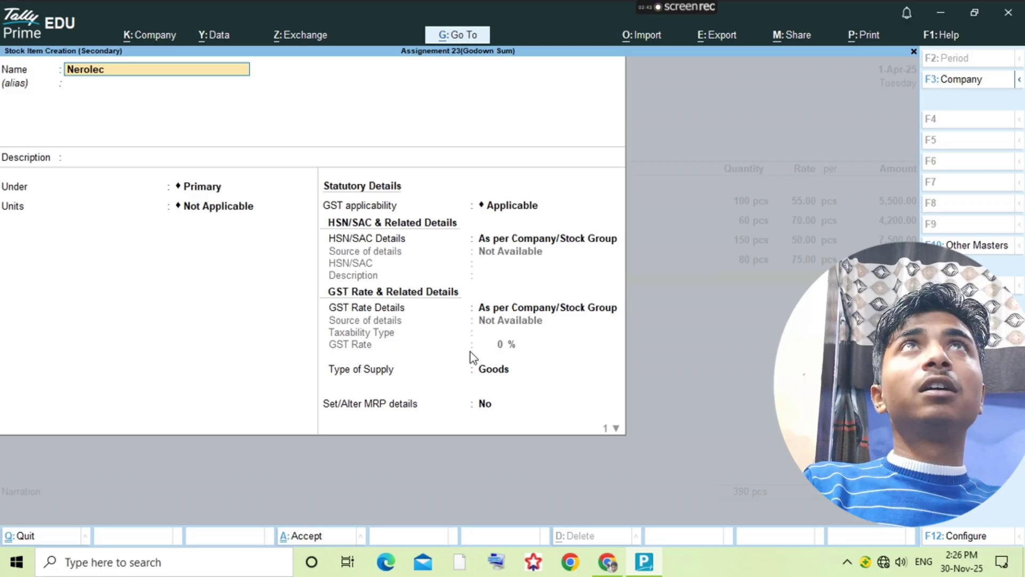
key("alt+Tab")
key("alt+Tab")
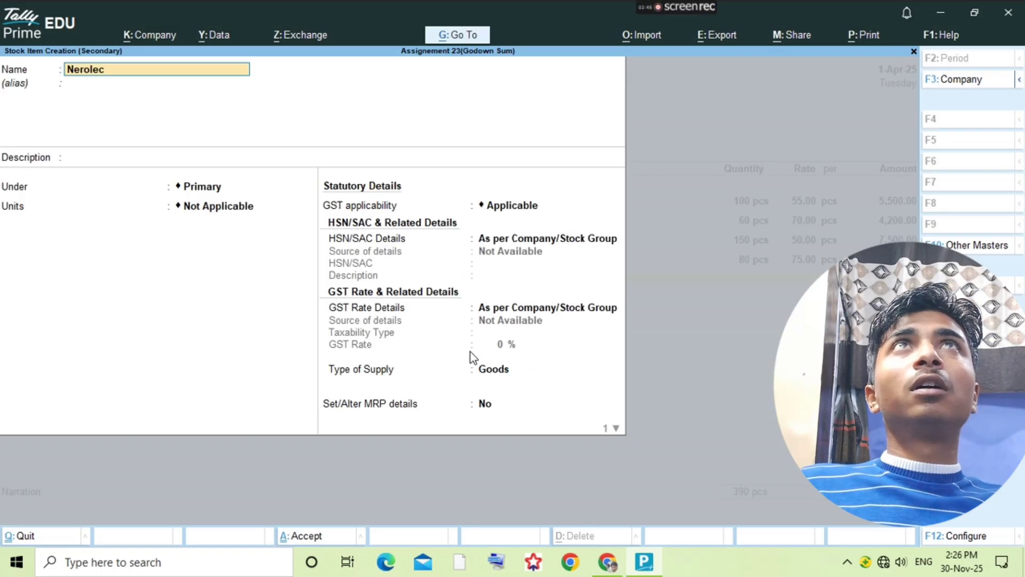
type("2l")
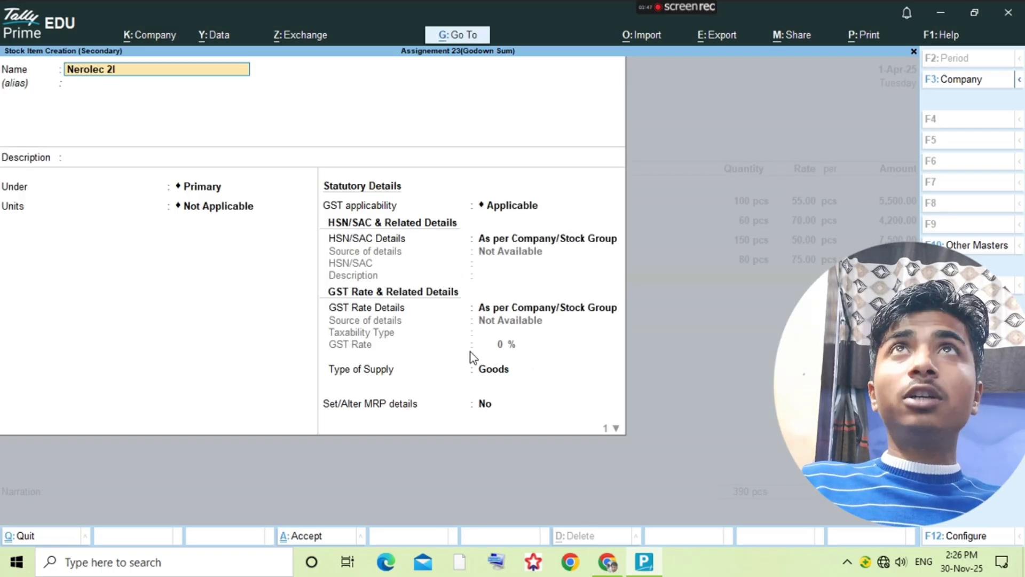
type("tr")
Step: Set the Nerolec 2ltr stock item's unit to pcs, save it and add it to the purchase voucher
key("Return")
key("Return")
key("Return")
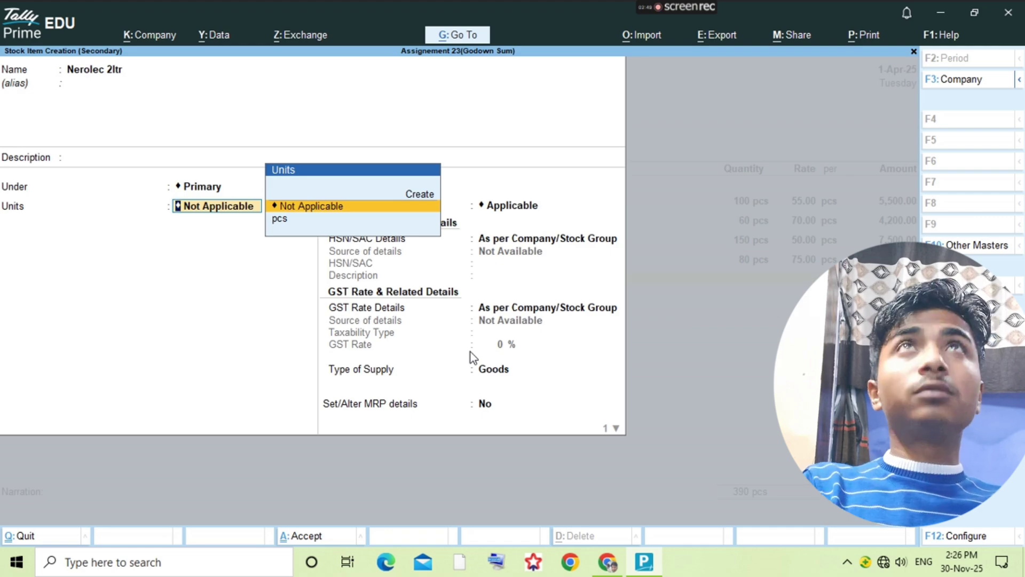
key("Down")
key("Return")
key("ctrl+a")
key("Return")
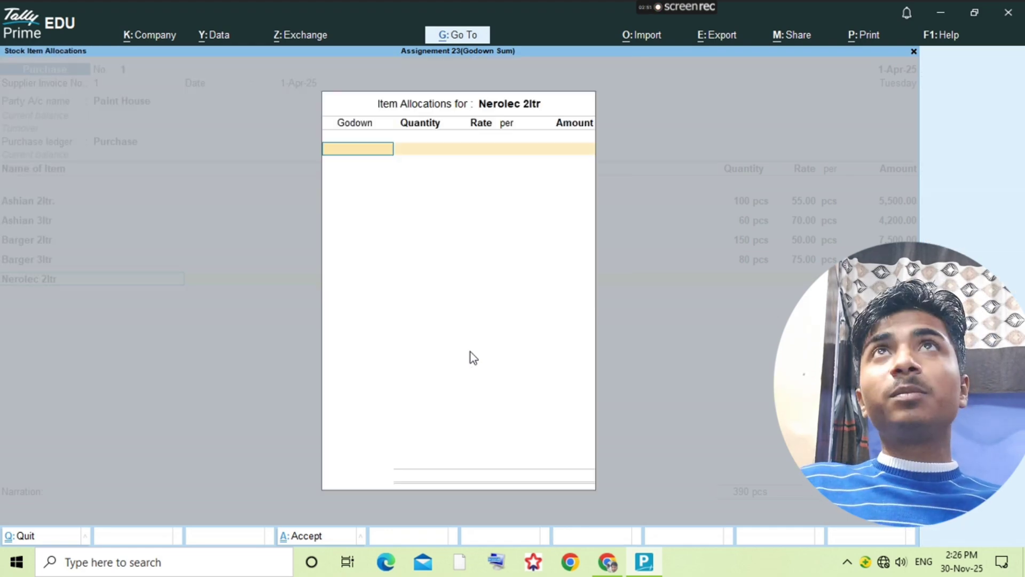
Step: Look up Nerolec 2ltr in the assignment PDF and allocate a quantity of 70 to the godown Shop No. 33
key("alt+Tab")
key("alt+Tab")
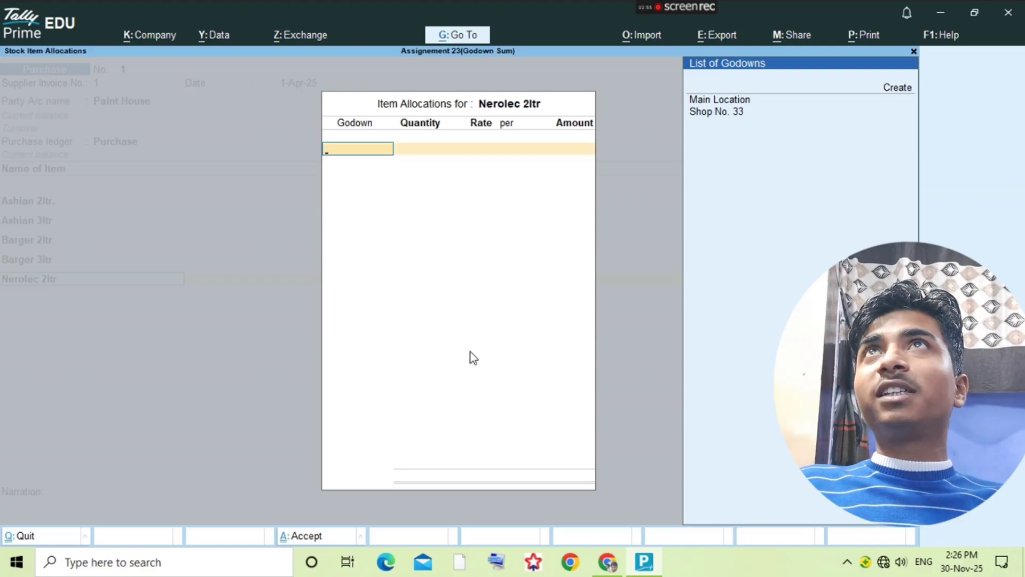
key("Down")
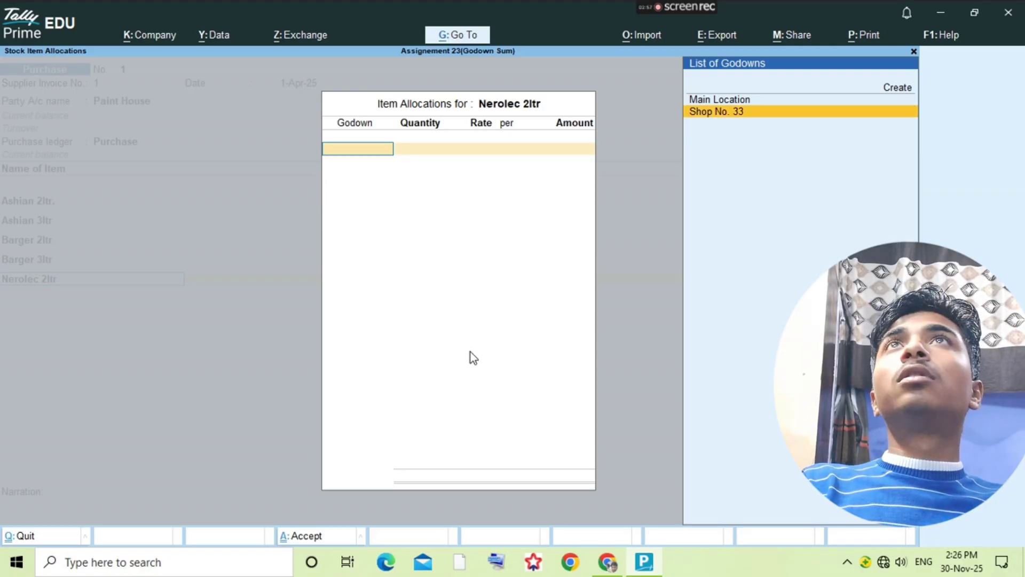
key("Return")
key("alt+Tab")
key("alt+Tab")
type("70")
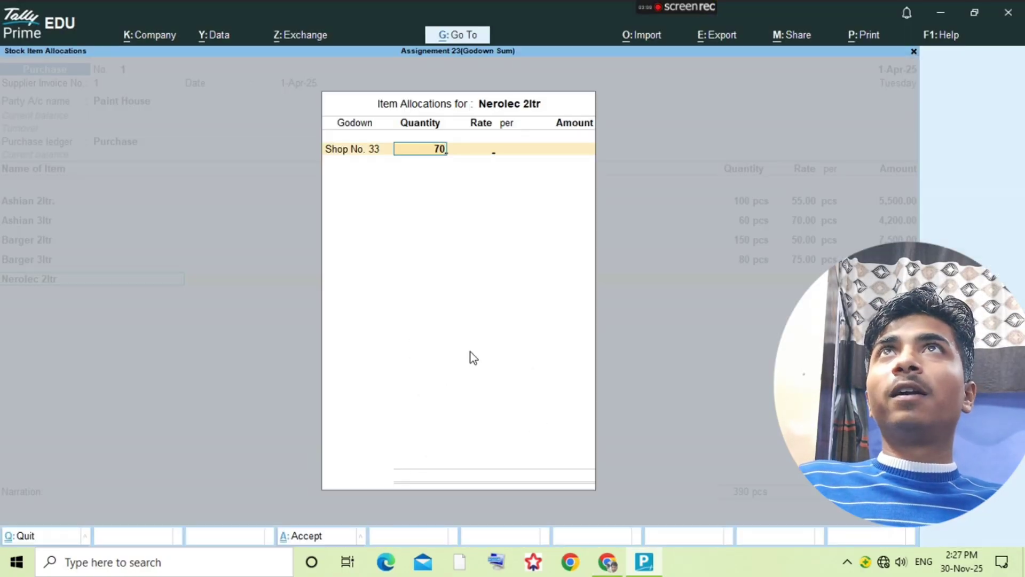
Step: Look up the Nerolec 2ltr rate in the PDF, set it to 55 per pcs and accept the godown allocation
key("alt+Tab")
key("alt+Tab")
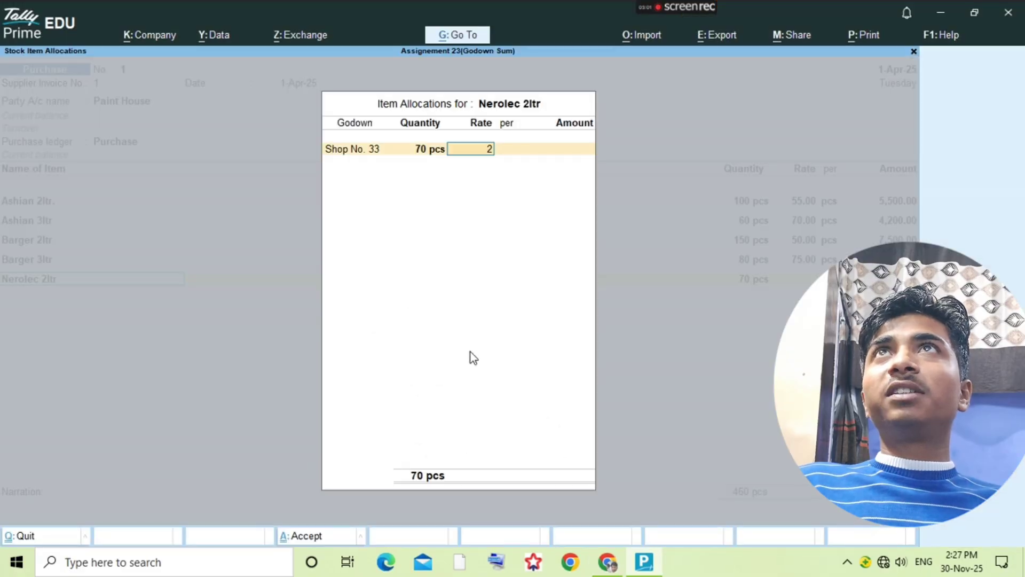
type("2")
key("Return")
key("BackSpace")
type("55")
key("Return")
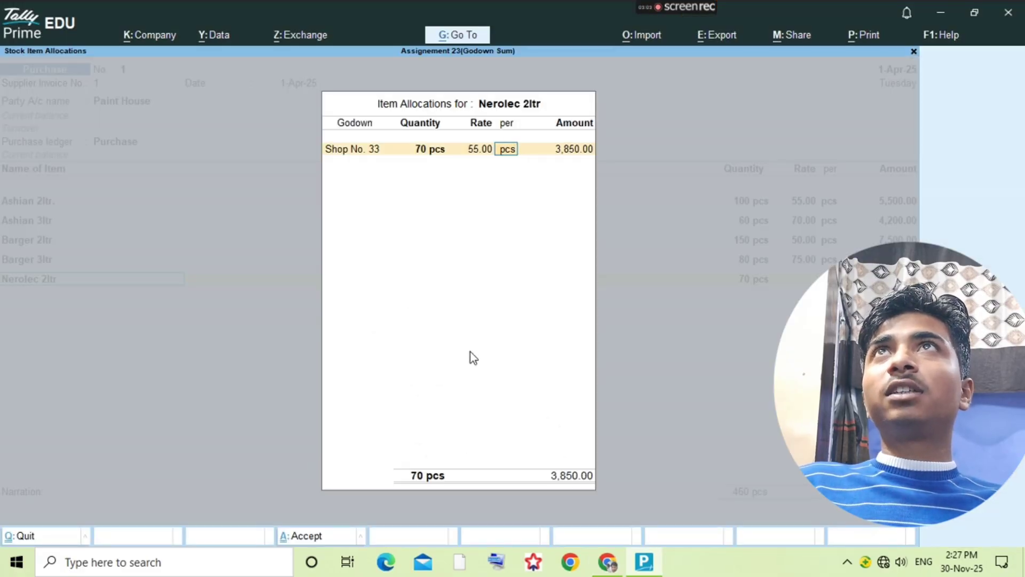
key("Return")
key("Return")
key("Return")
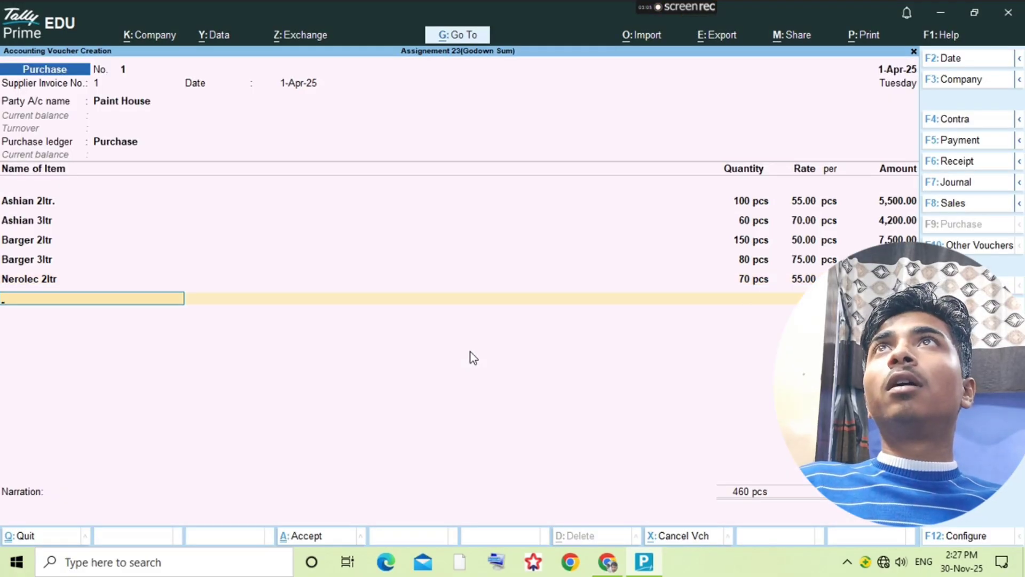
Step: Start another new stock item named Nerolec 3ltr, checking its size in the assignment PDF
key("alt+c")
type("Nerp")
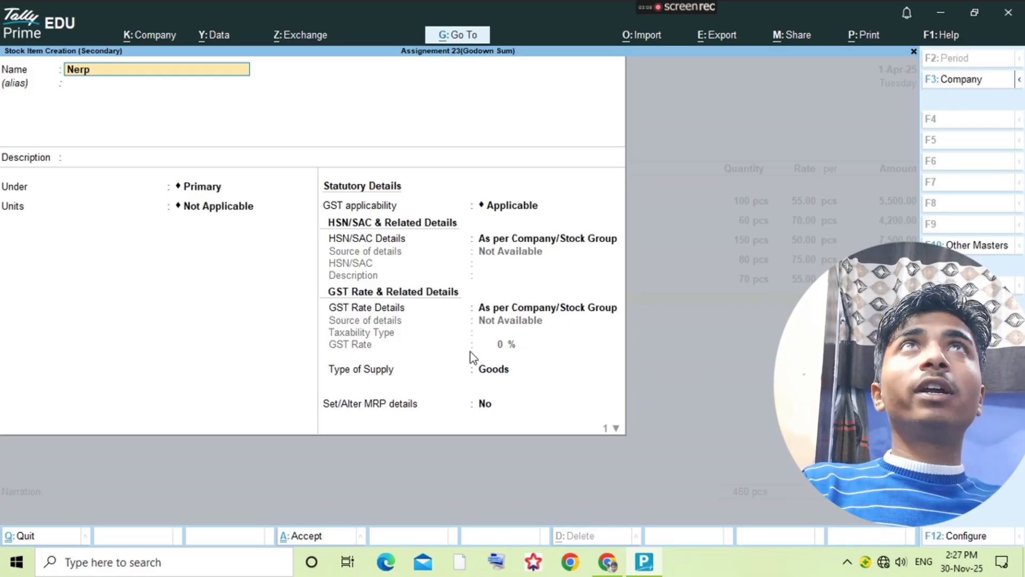
key("BackSpace")
type("olec")
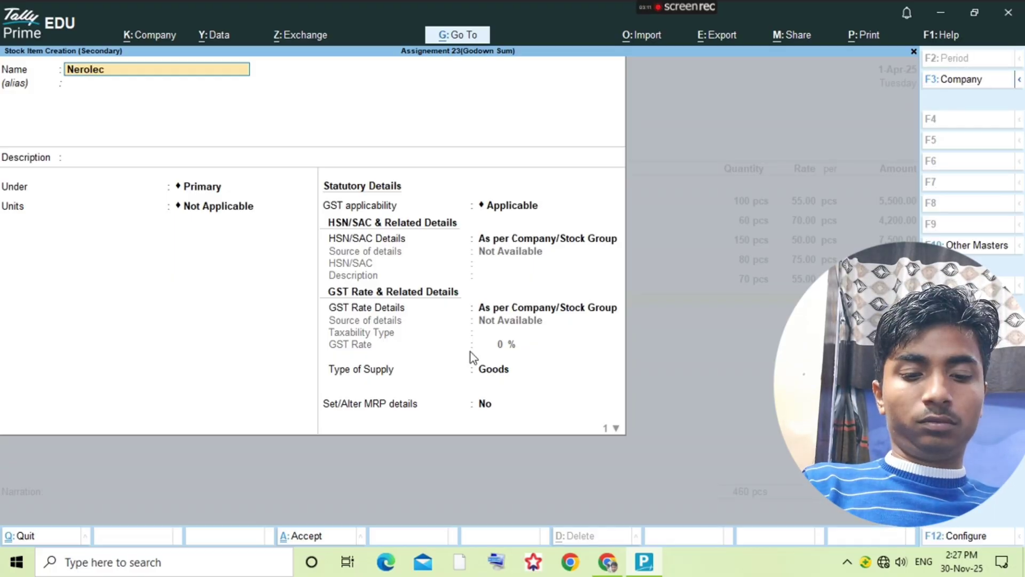
key("alt+Tab")
key("alt+Tab")
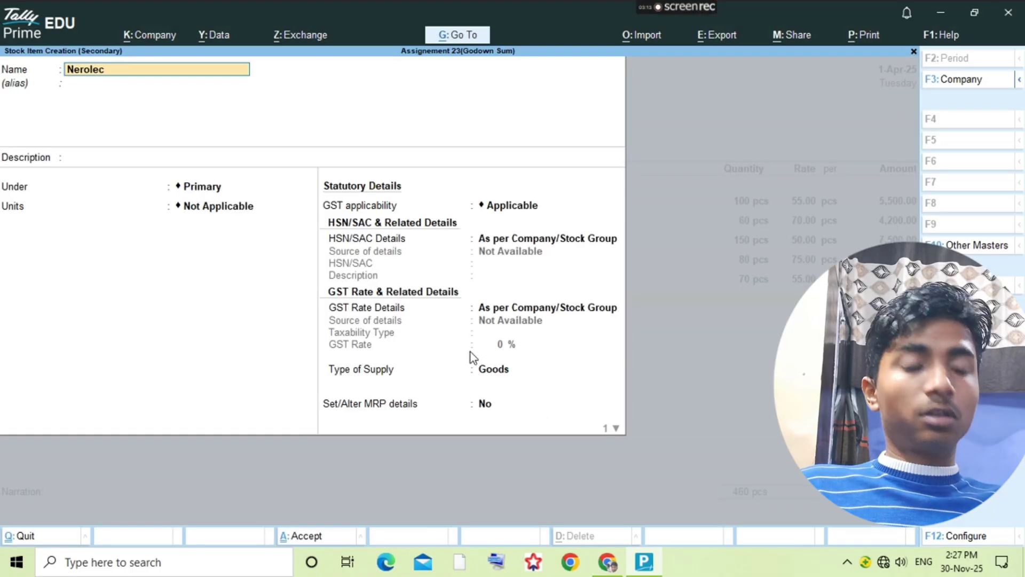
type("3ltr")
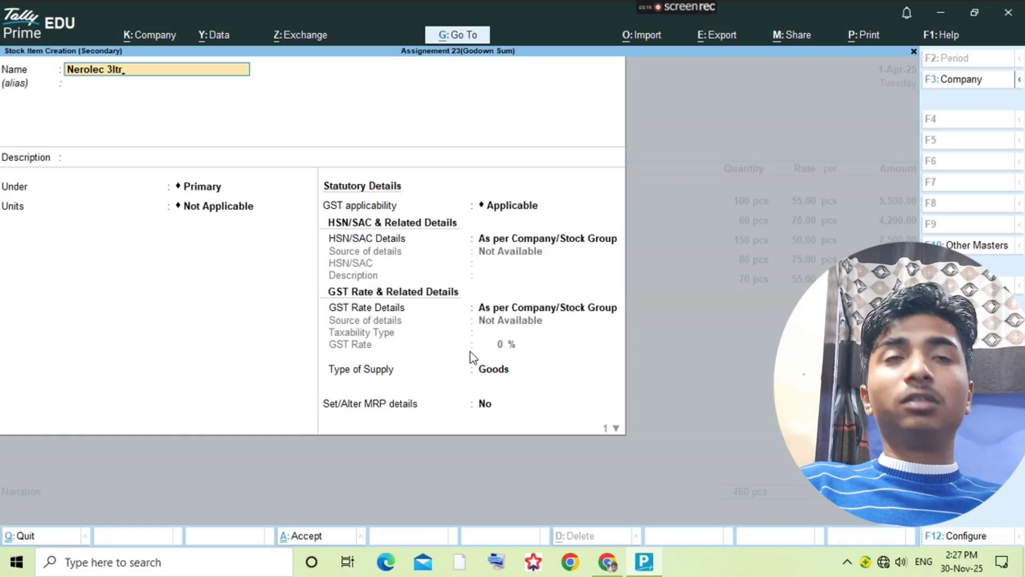
Step: Set the Nerolec 3ltr stock item's unit to pcs, save it and add it to the purchase voucher
key("Return")
key("Return")
key("Return")
key("Return")
key("Down")
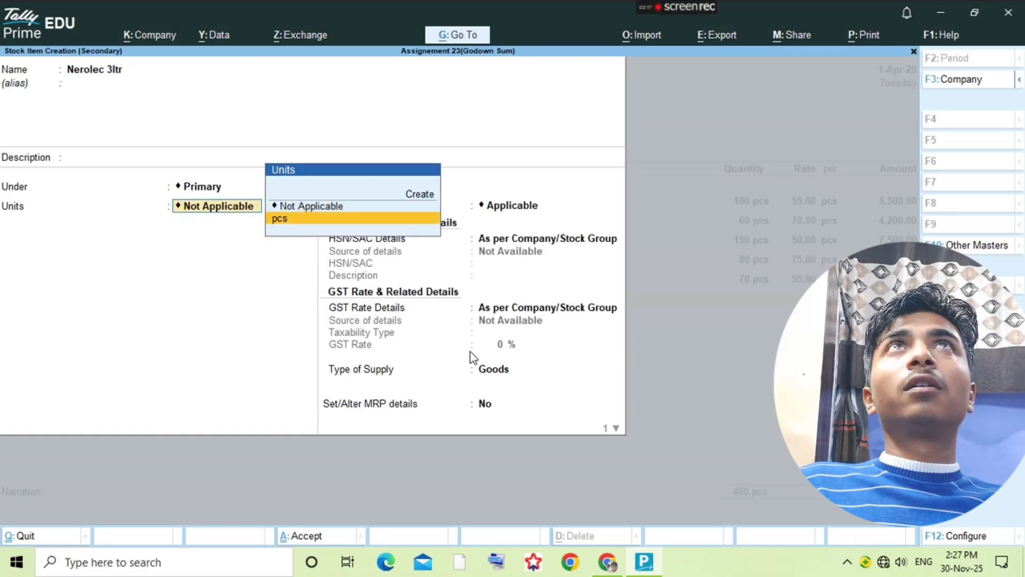
key("Return")
key("ctrl+a")
key("Return")
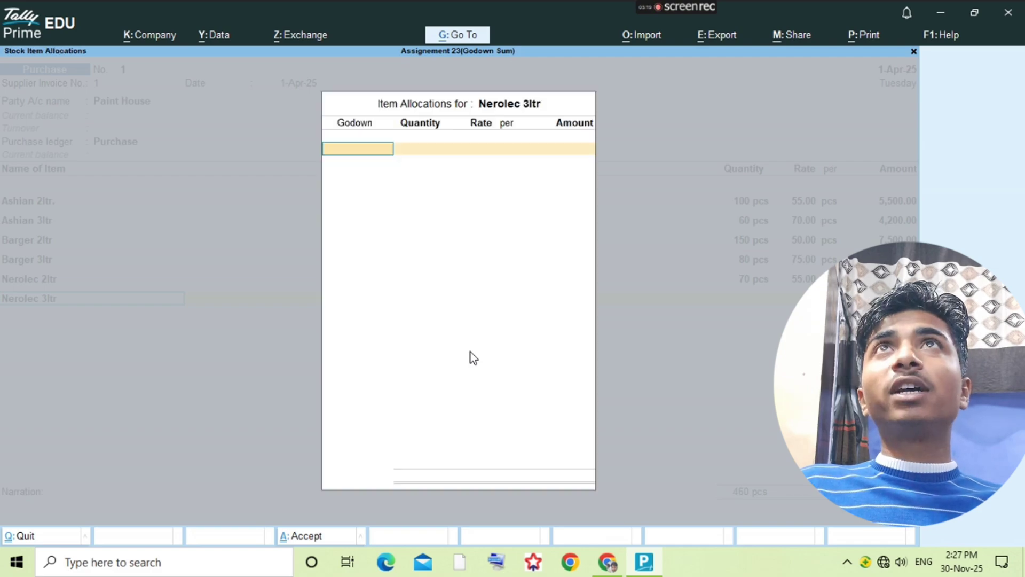
Step: Look up Nerolec 3ltr in the assignment PDF and allocate 60 pcs to Shop No. 33 at 60 per pcs
key("alt+Tab")
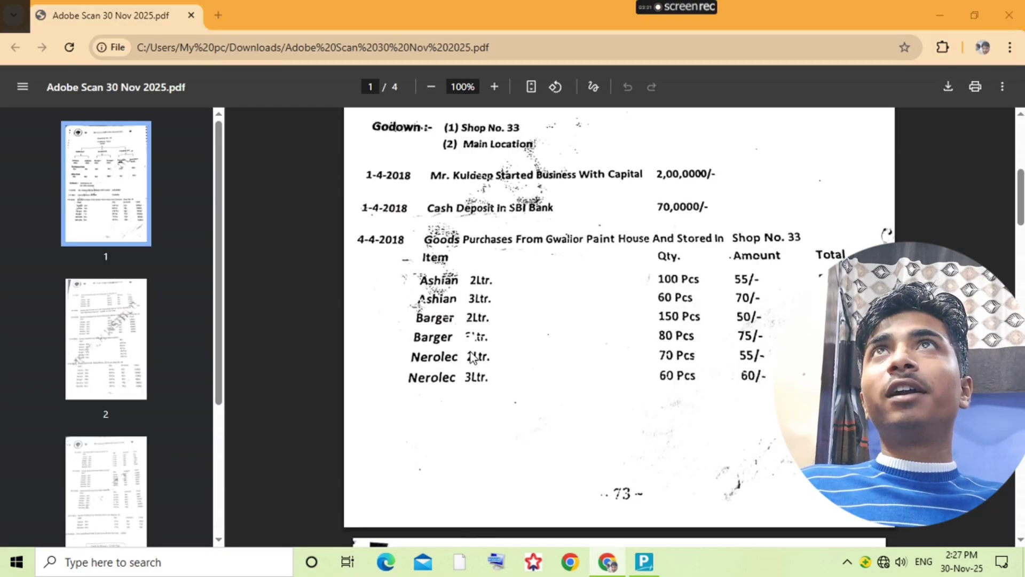
key("alt+Tab")
type("Sh")
key("Return")
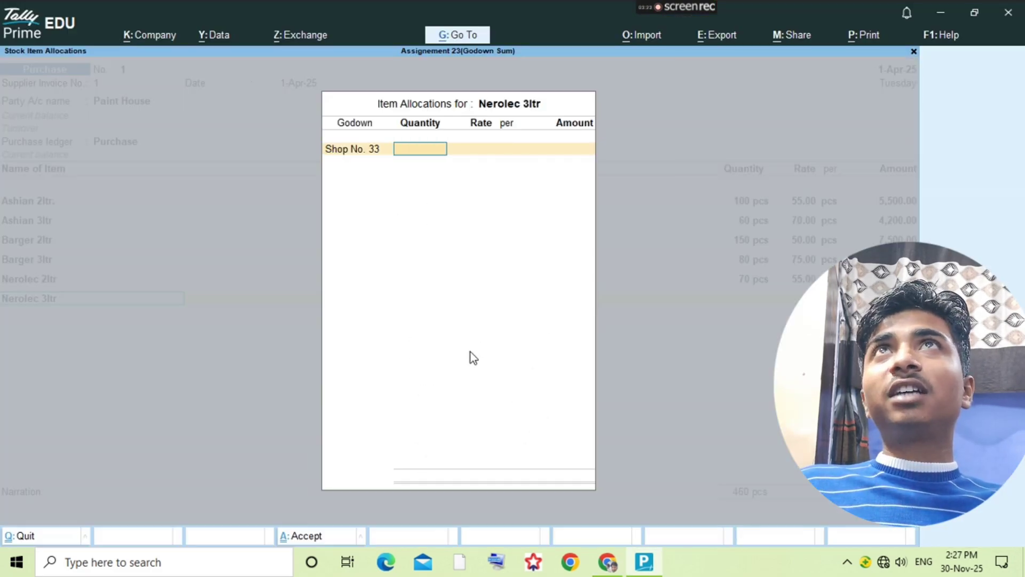
type("60")
key("Return")
type("60")
key("Return")
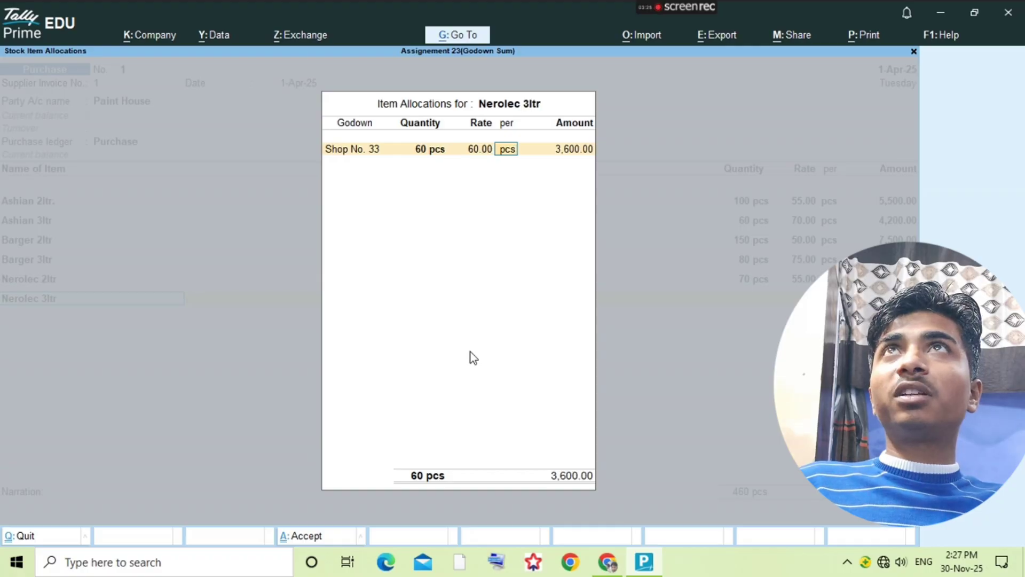
key("Return")
key("Return")
Step: Compare the purchase items with the assignment PDF, save the purchase voucher and return to the ledger selection
key("alt+Tab")
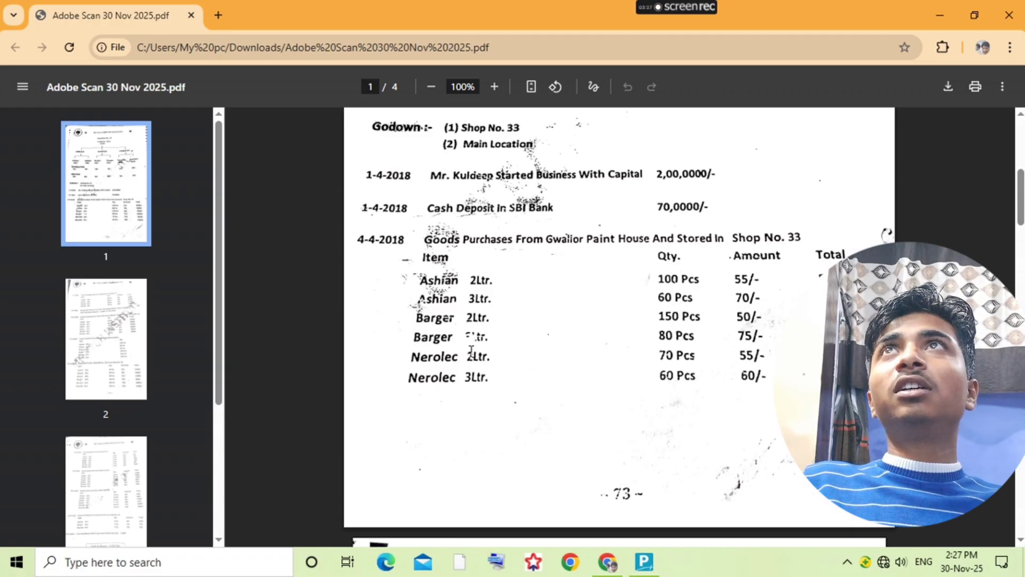
key("alt+Tab")
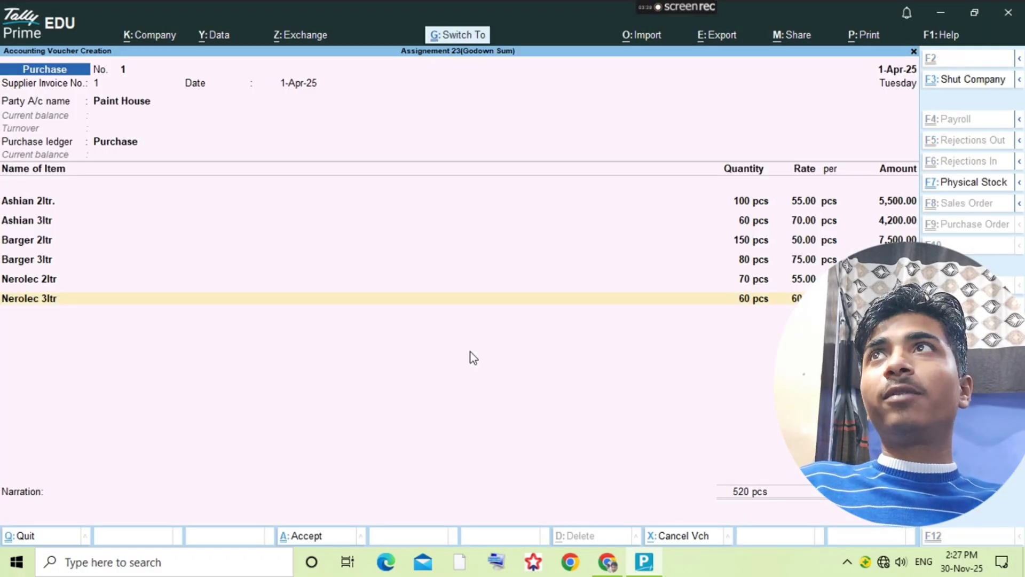
key("ctrl+a")
key("Escape")
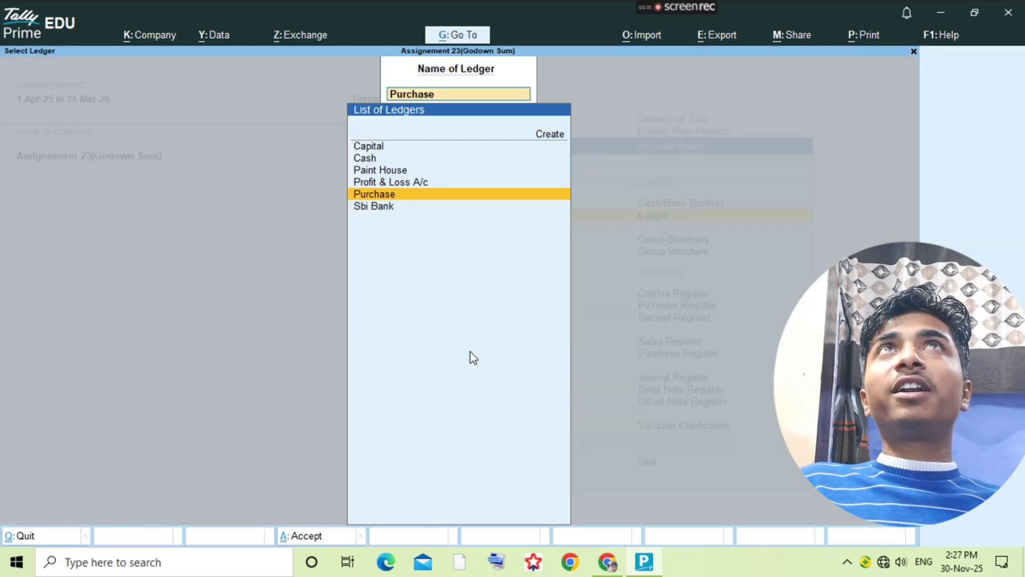
Step: Find the 6-4-2018 cash purchase in the assignment PDF and open the Purchase ledger's vouchers
key("alt+Tab")
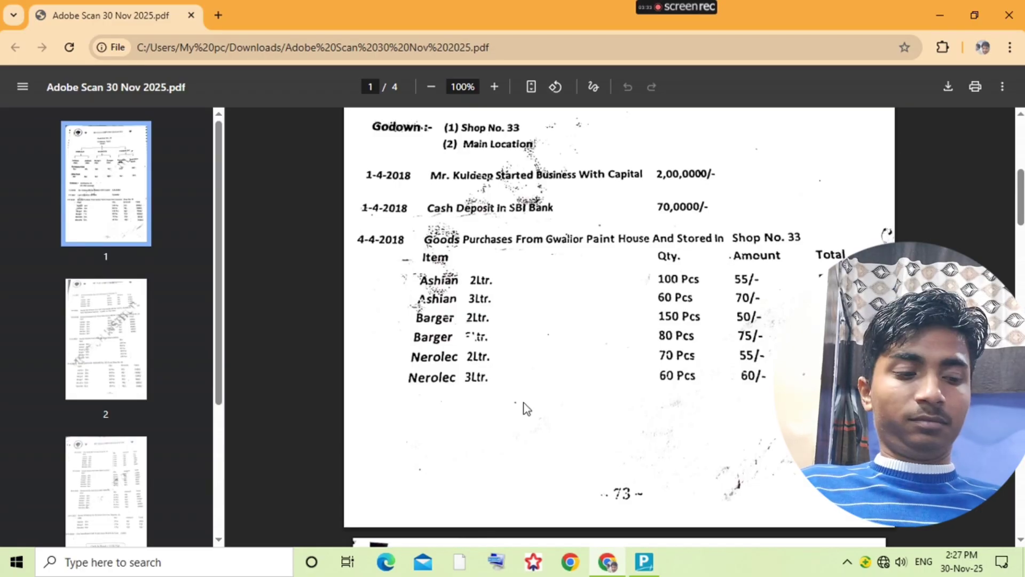
scroll(614, 445, "down", 3)
scroll(558, 451, "down", 2)
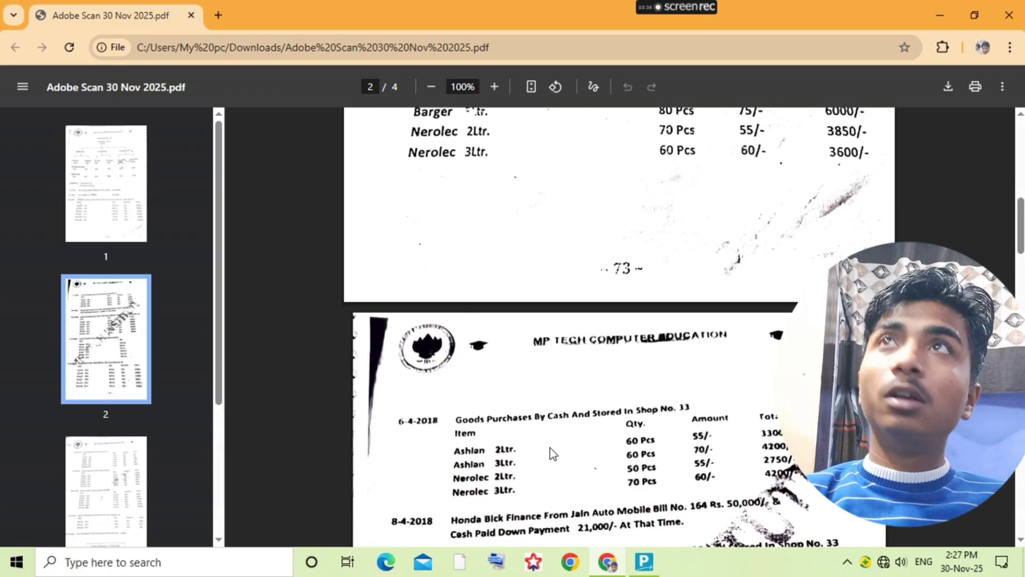
mouse_move(672, 7)
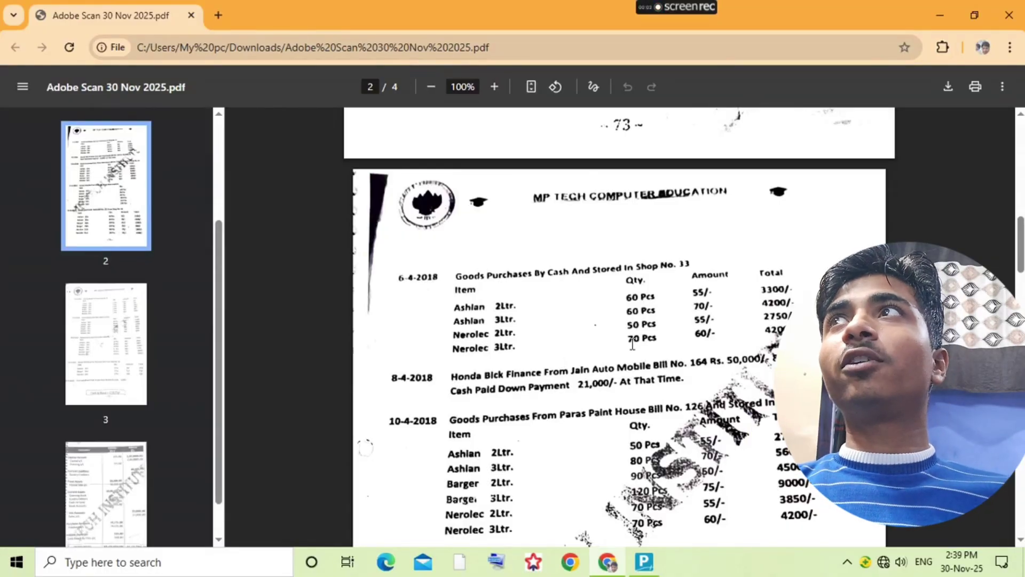
key("alt+Tab")
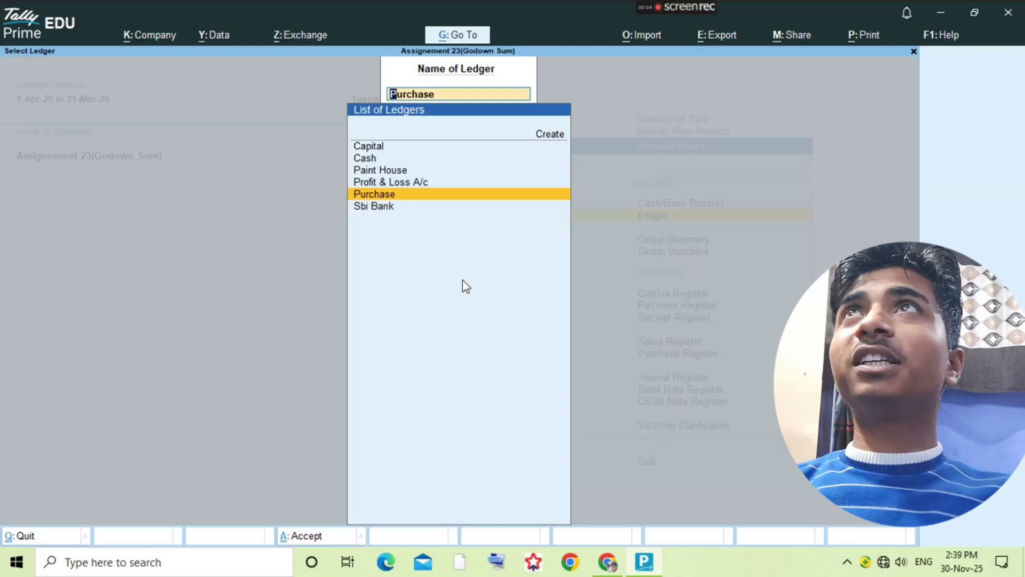
key("Return")
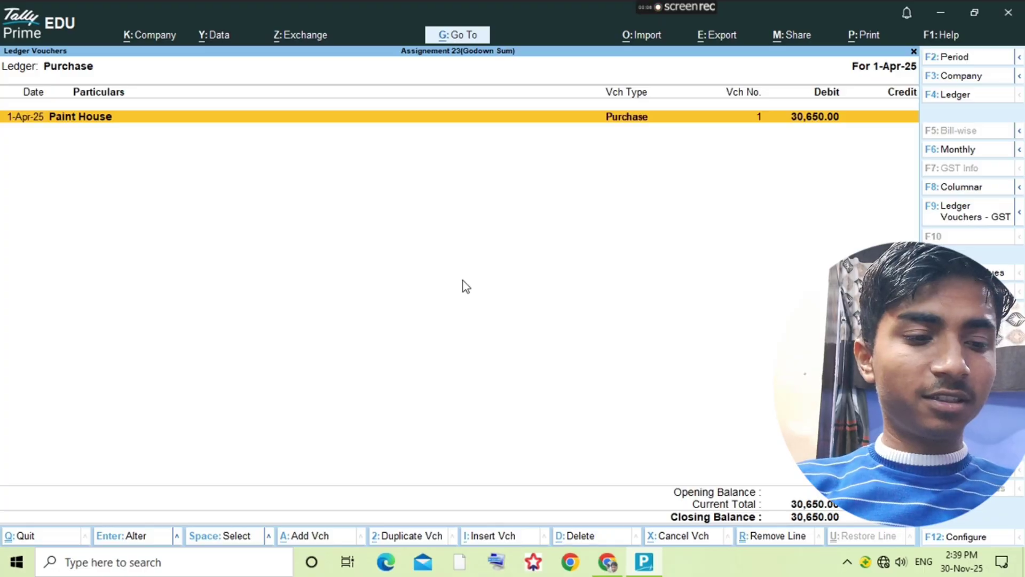
Step: Recheck the cash purchase in the PDF and add a purchase voucher numbered 1 with supplier invoice number 1, dated 1-Apr-25
key("alt+Tab")
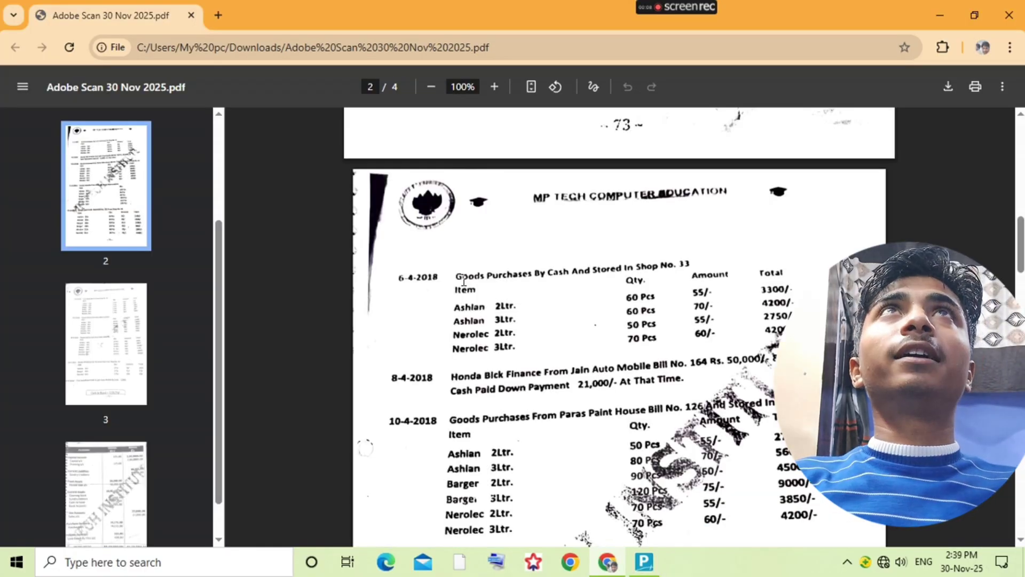
key("super")
key("super")
key("alt+Tab")
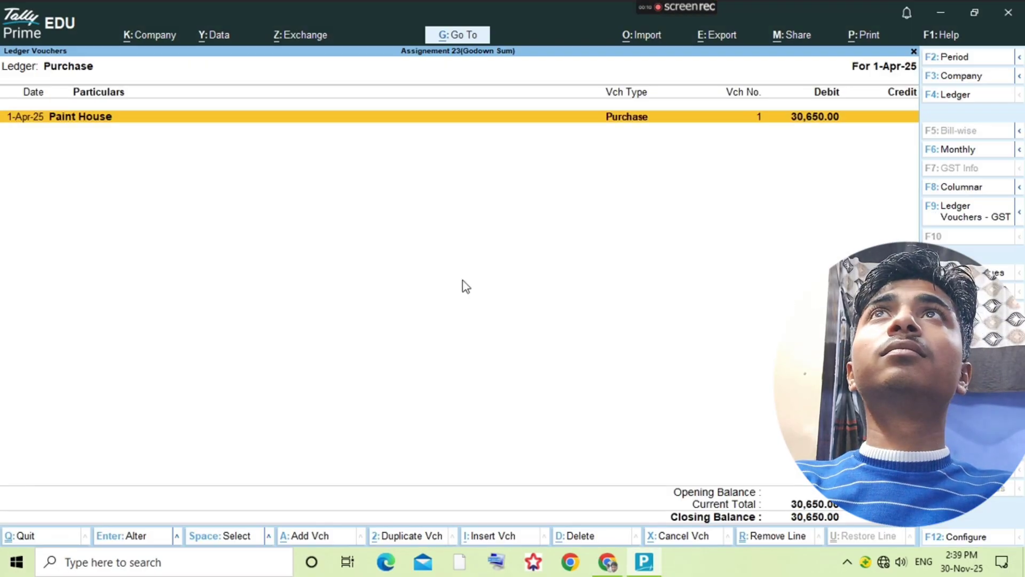
key("alt+a")
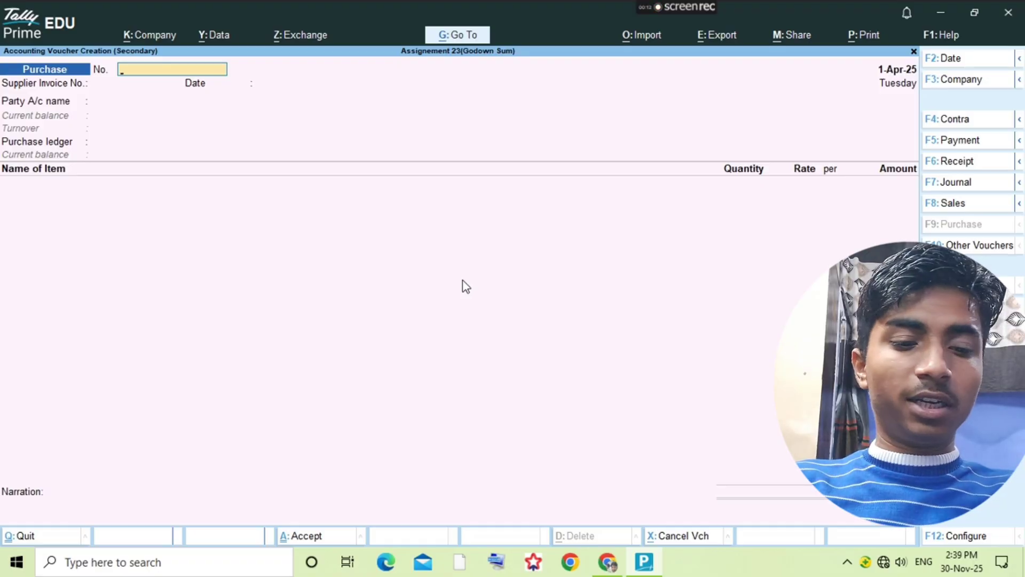
key("alt+Tab")
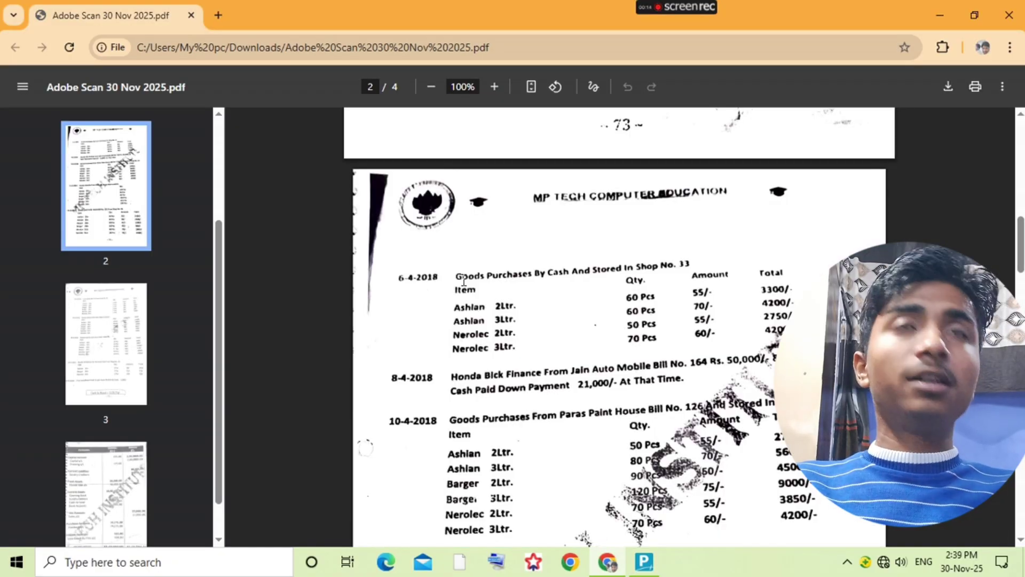
key("alt+Tab")
type("1")
key("Return")
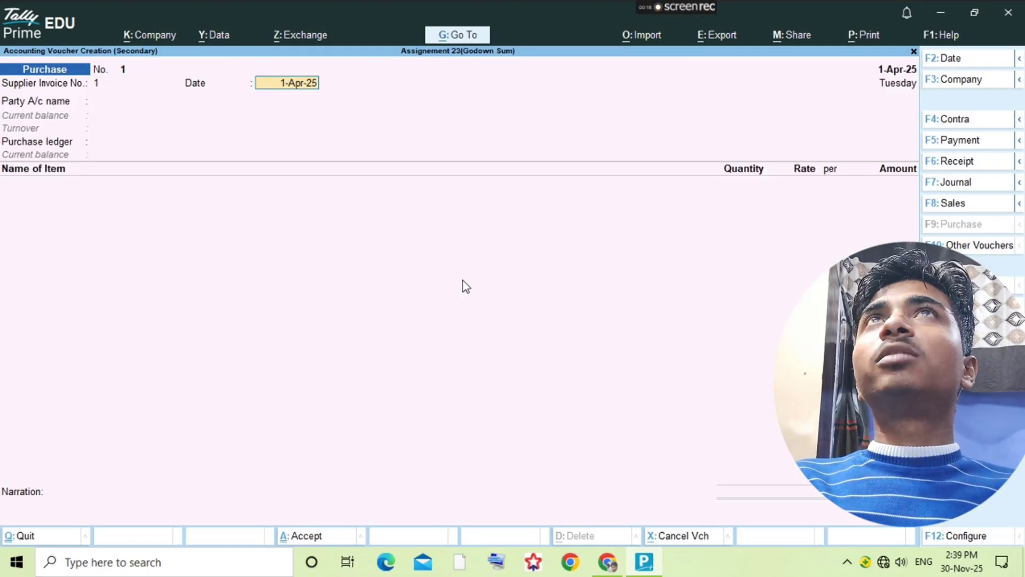
key("Return")
Step: Set the voucher's party account to Cash and its purchase ledger to Purchase
key("alt+Tab")
key("alt+Tab")
type("Cash")
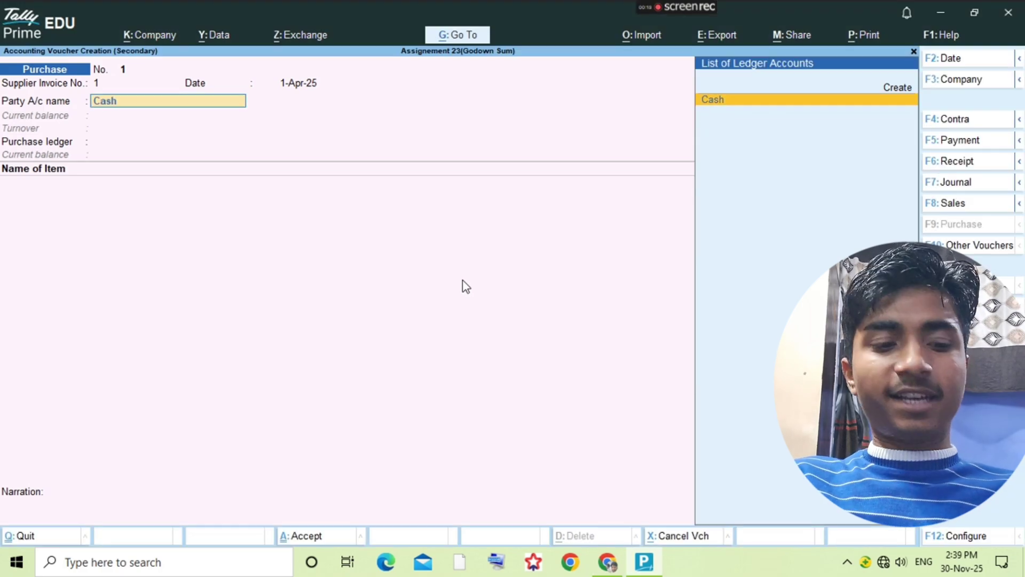
key("Return")
key("ctrl+a")
key("ctrl+a")
key("Return")
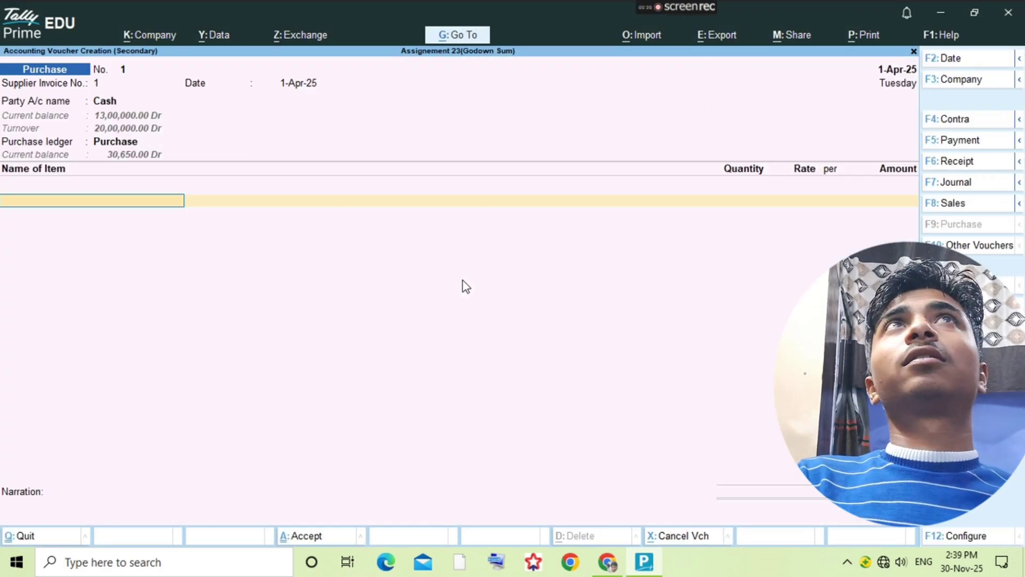
Step: Look up the first cash purchase item in the assignment PDF and add Ashian 2ltr. stored in Shop No. 33
key("alt+Tab")
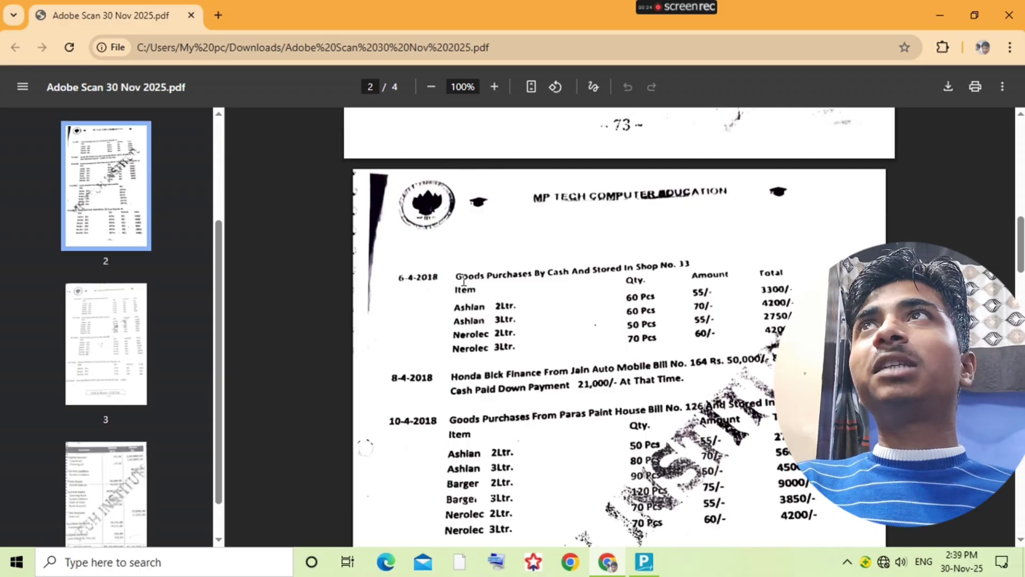
key("alt+Tab")
type("Ash")
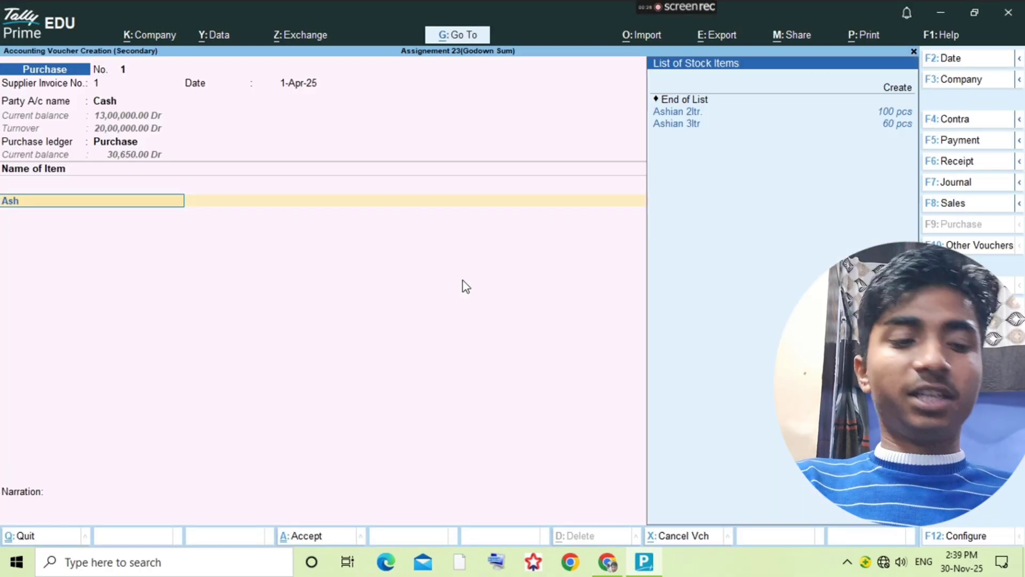
key("Return")
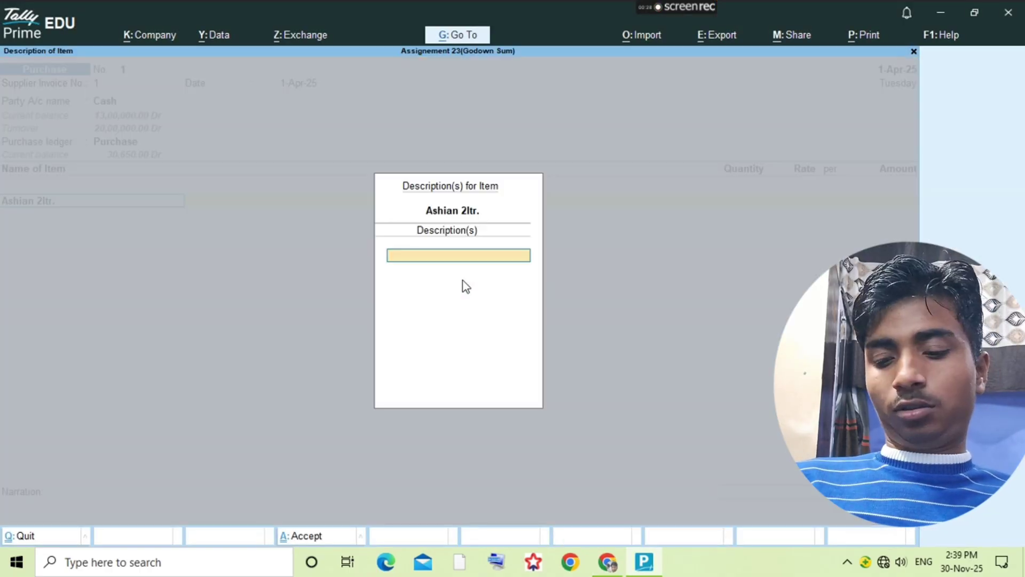
key("Return")
type("Sh")
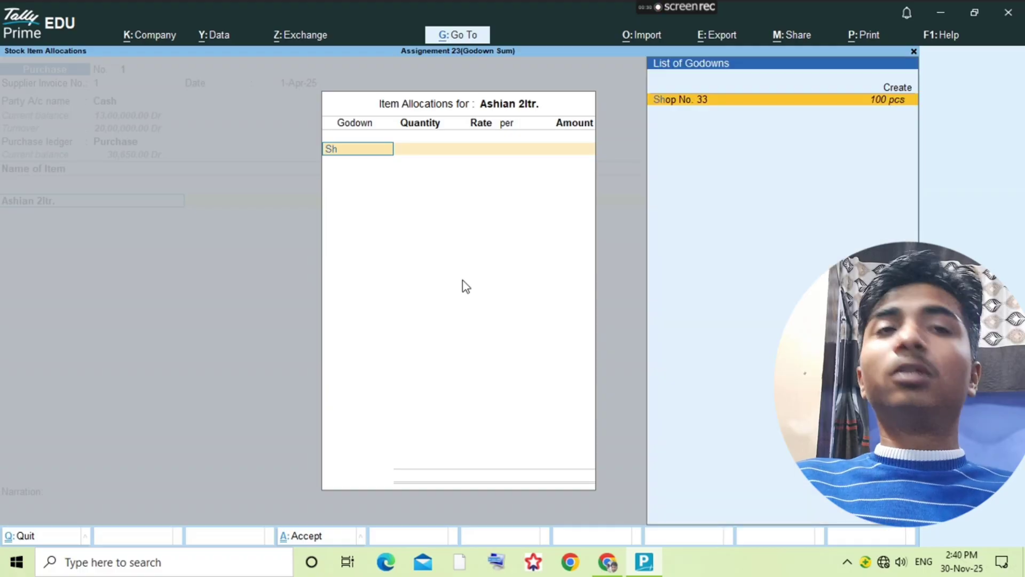
key("Return")
Step: Check the quantity in the assignment PDF and enter 60 pcs at 55 per pcs for Ashian 2ltr
key("alt+Tab")
key("alt+Tab")
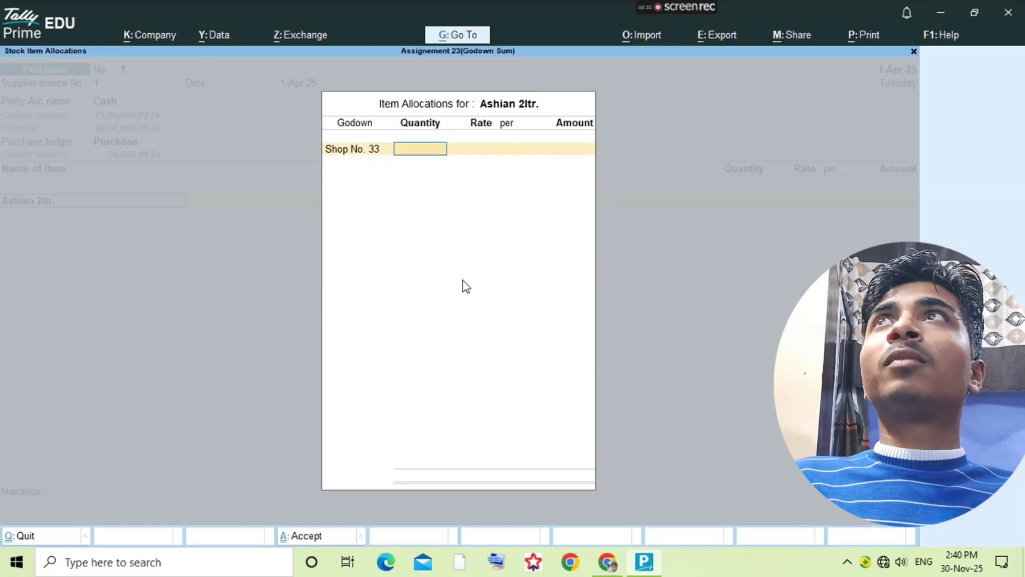
key("alt+Tab")
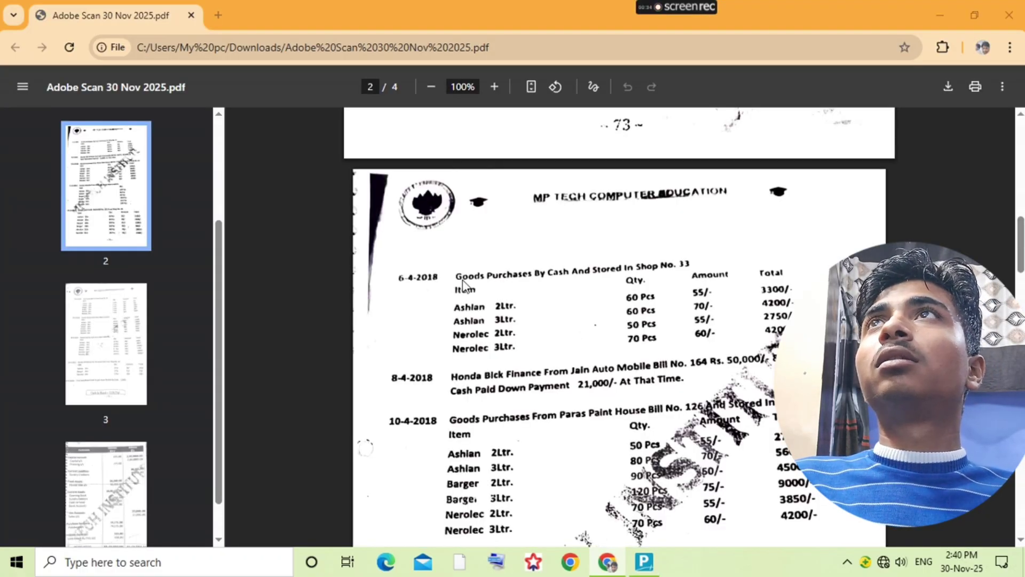
key("alt+Tab")
type("60")
key("Return")
type("55")
key("Return")
key("Return")
key("Return")
key("Return")
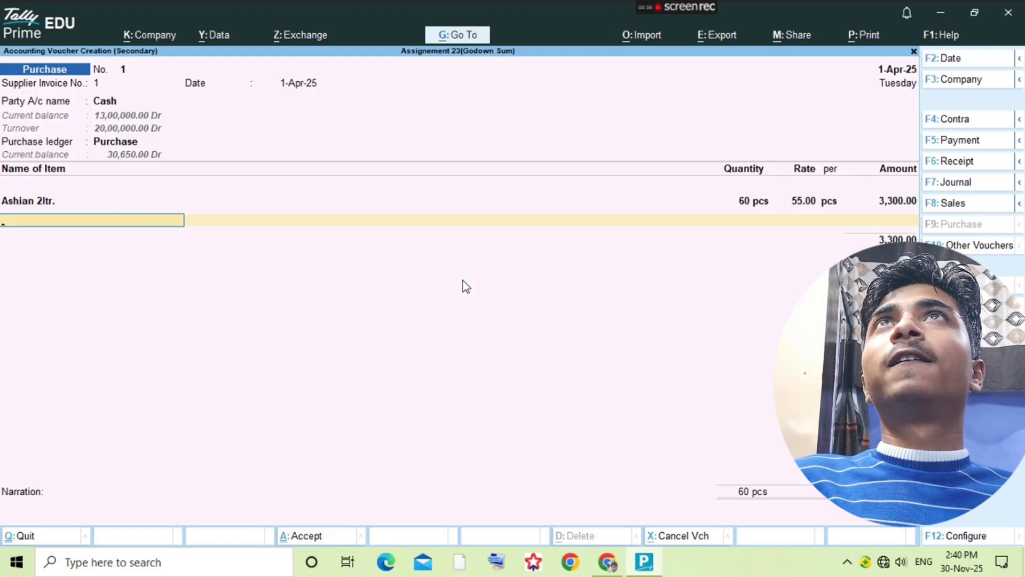
key("alt+c")
key("Escape")
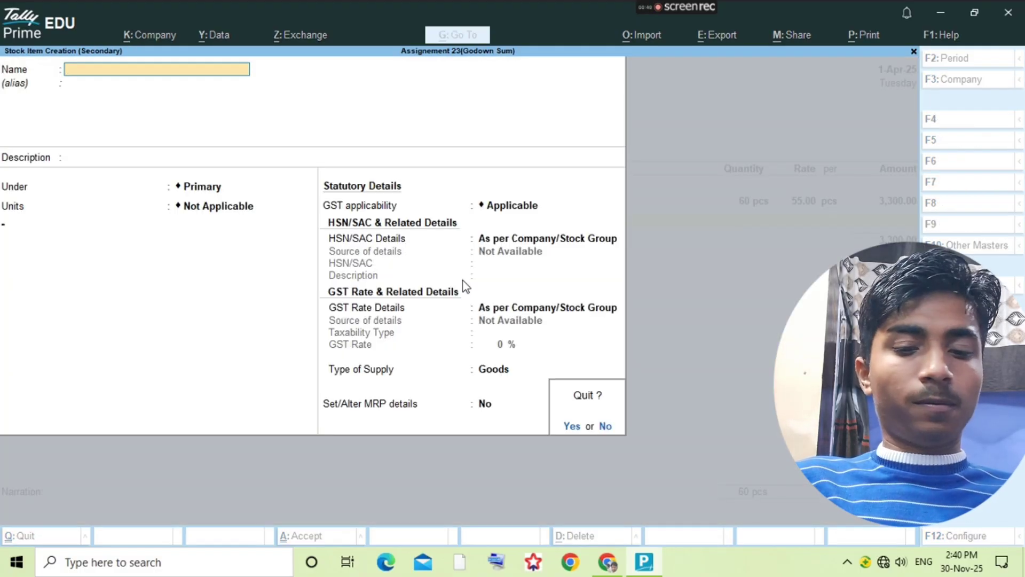
key("y")
key("alt+Tab")
key("alt+Tab")
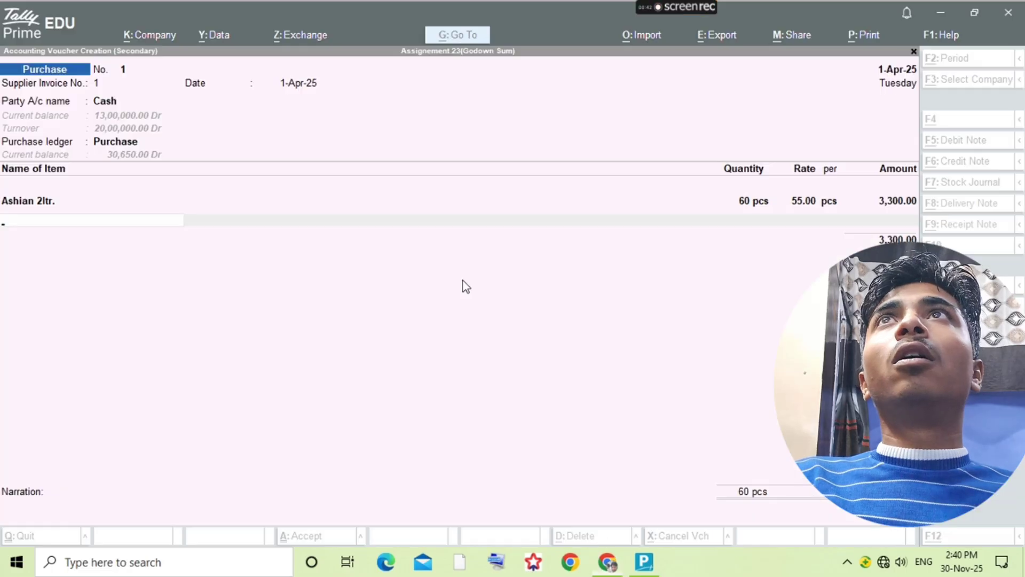
Step: Add Ashian 3ltr to the purchase and allocate 60 pcs to Shop No. 33, as listed in the assignment PDF
type("Ash")
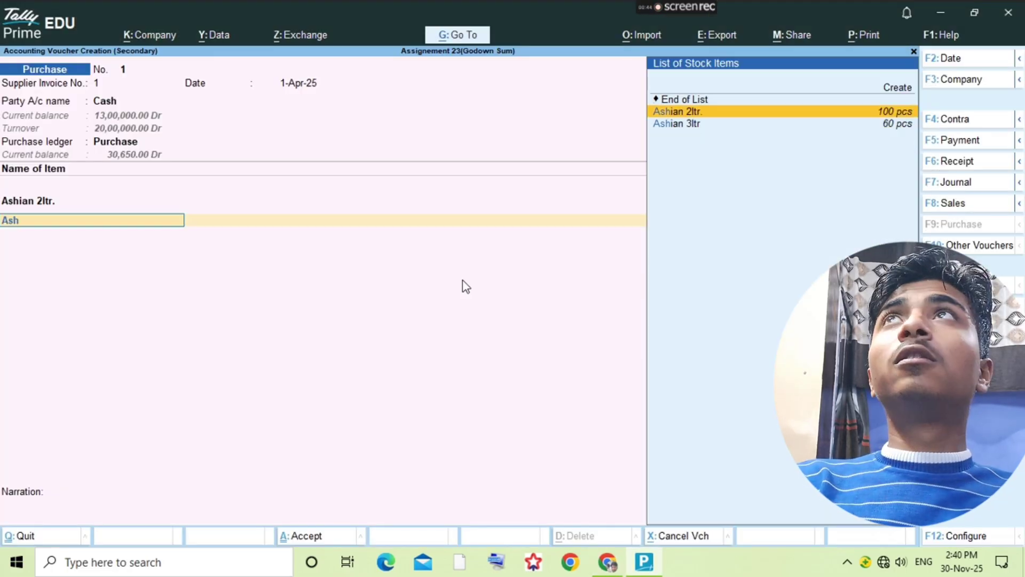
key("Down")
key("Return")
key("Return")
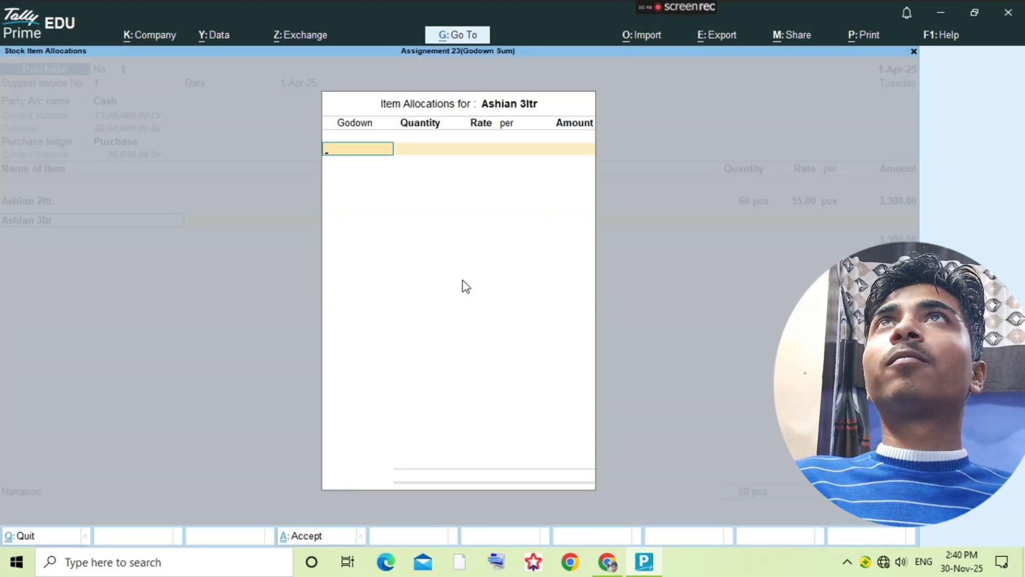
type("Sh")
key("Return")
key("alt+Tab")
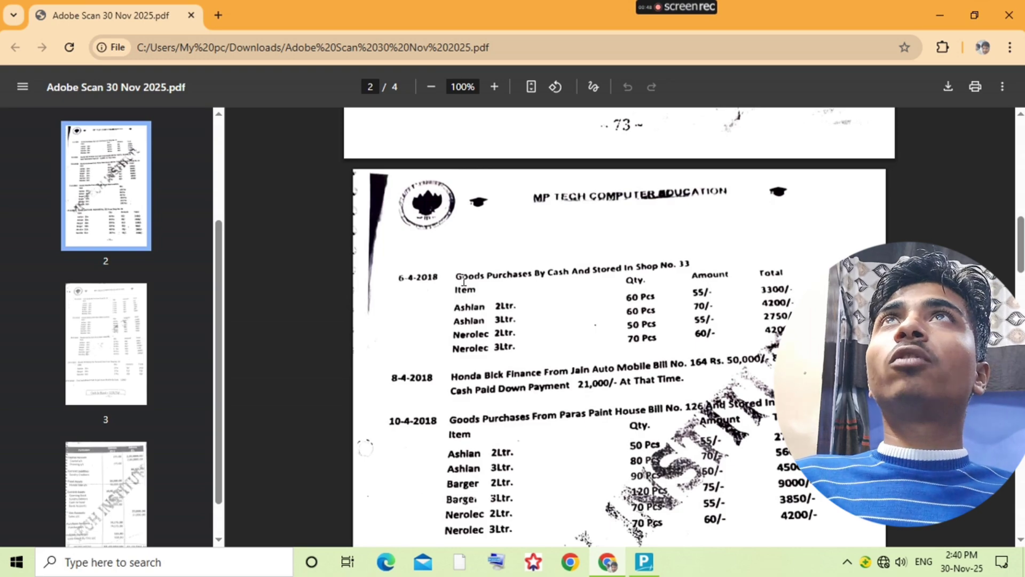
key("alt+Tab")
type("60")
key("Return")
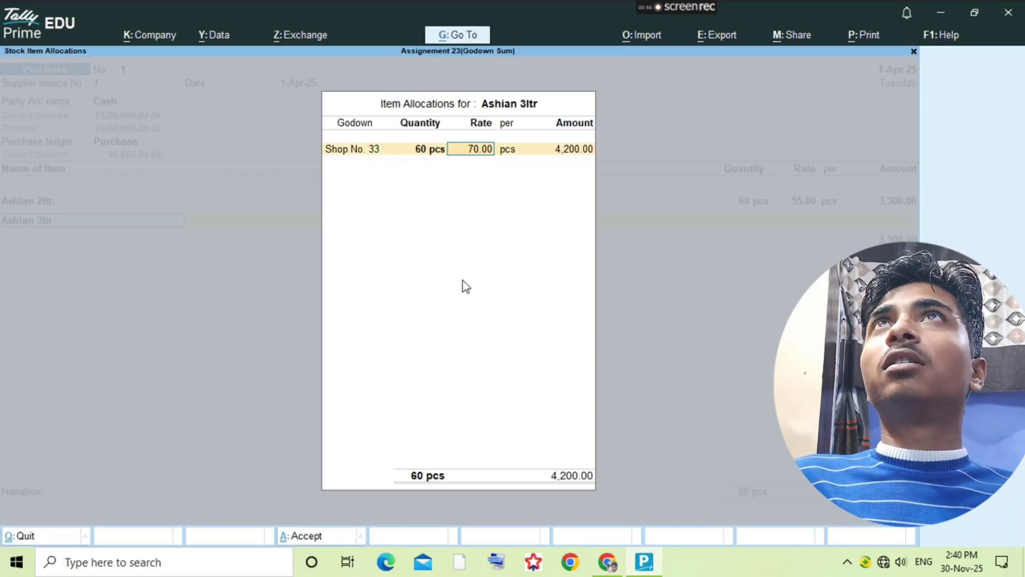
Step: Set the Ashian 3ltr rate to 70 per pcs, check it against the assignment PDF and accept the allocation
type("7")
key("Return")
key("shift+Tab")
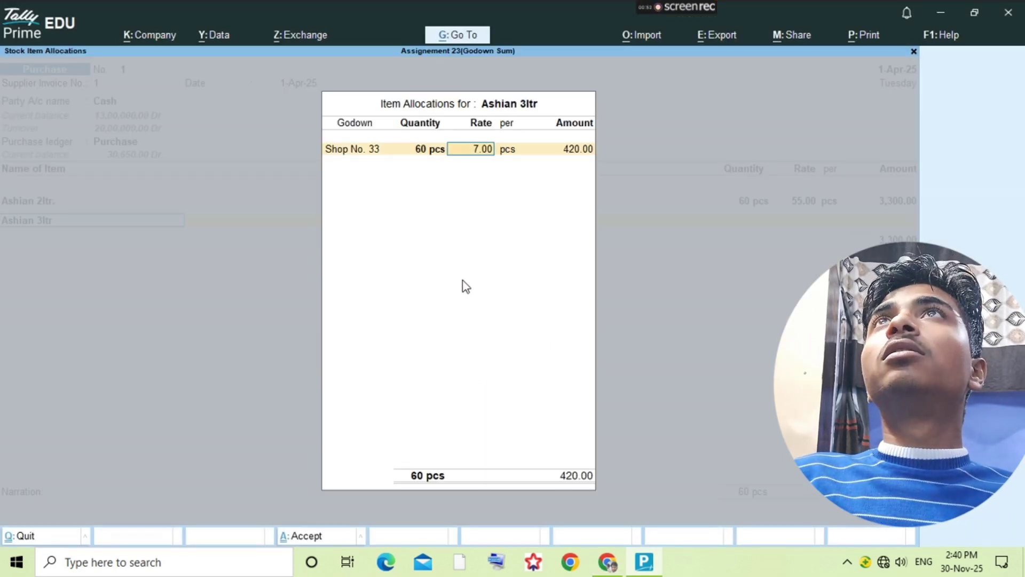
key("BackSpace")
type("70")
key("Return")
key("alt+Tab")
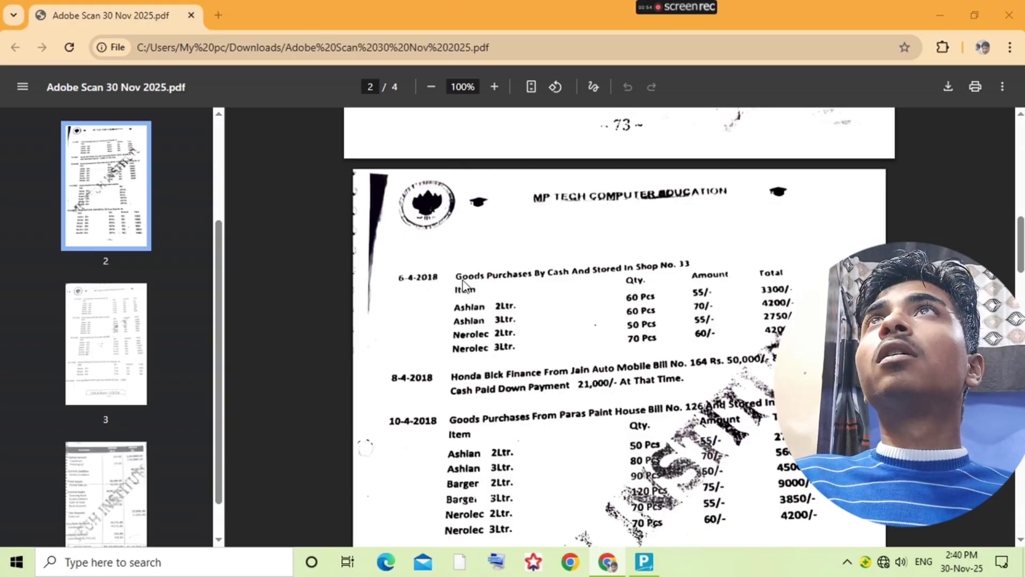
key("alt+Tab")
key("Return")
key("Return")
key("Return")
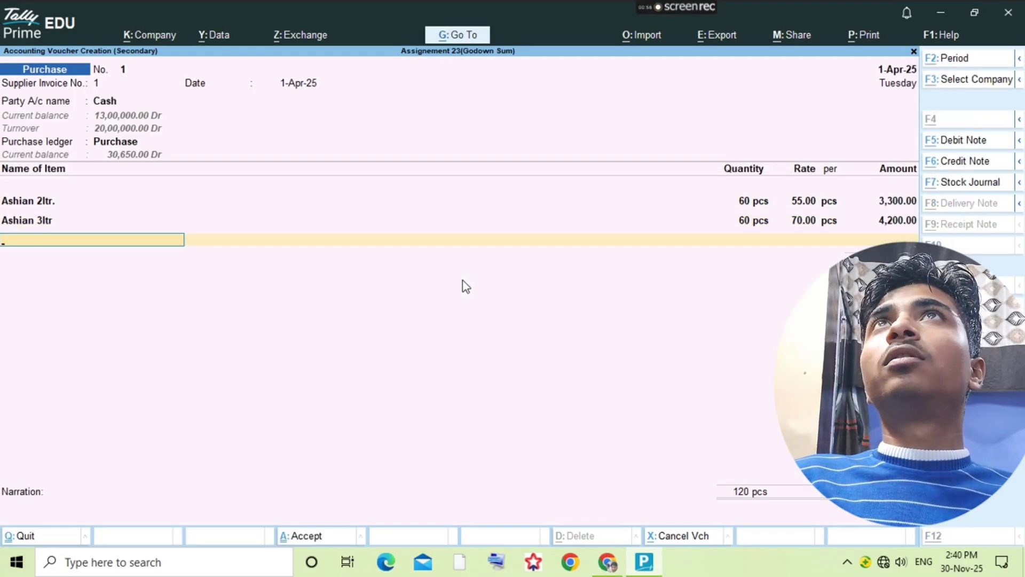
Step: Review the Ashian 3ltr allocation against the assignment PDF and return to the next item line
key("alt+Tab")
key("alt+Tab")
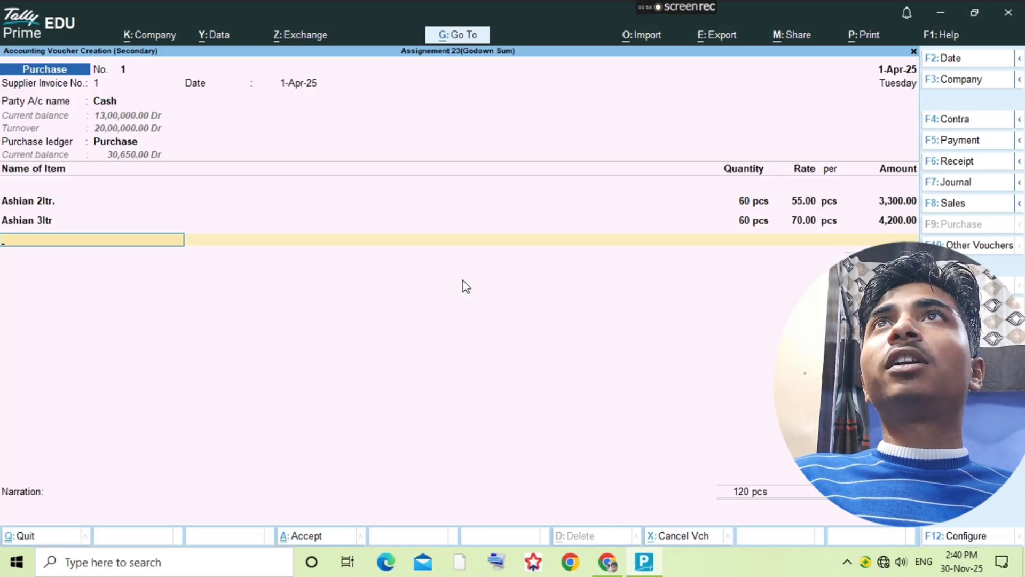
key("Escape")
key("Escape")
key("BackSpace")
key("BackSpace")
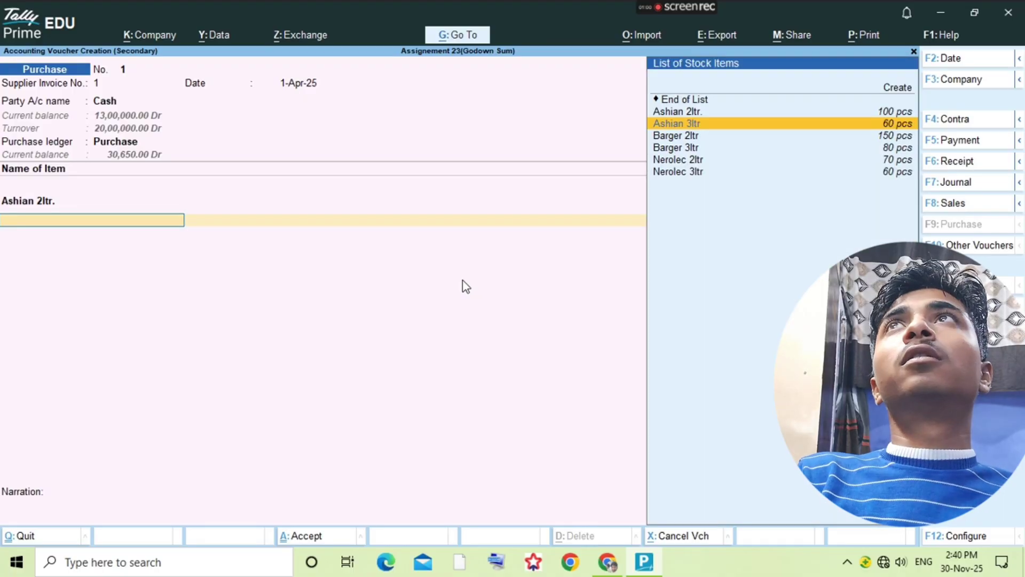
key("Return")
key("Return")
key("Return")
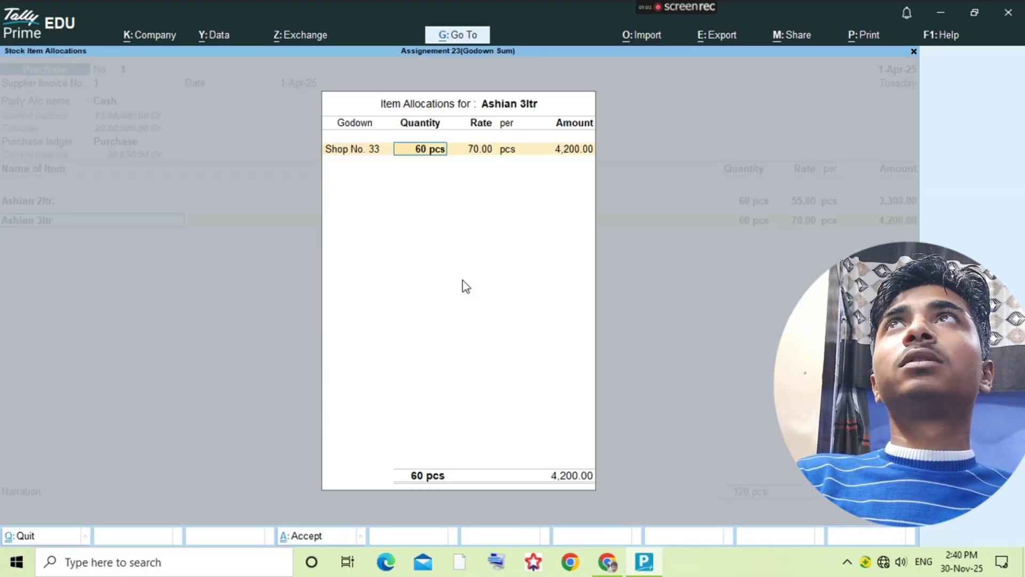
key("Return")
key("Return")
key("Return")
key("Return")
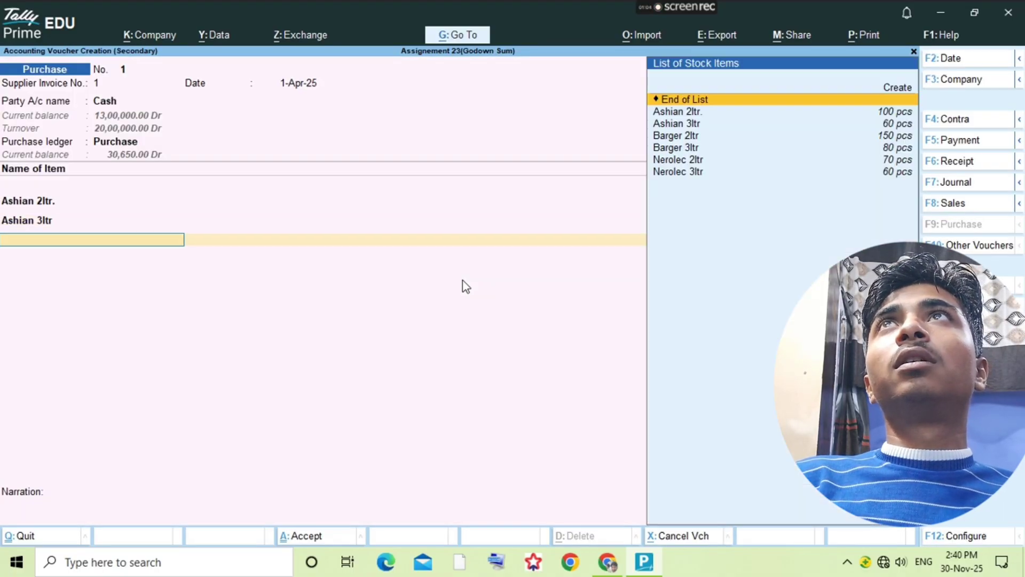
Step: Add Nerolec 2ltr to the cash purchase and choose Shop No. 33 as its godown
type("Ne")
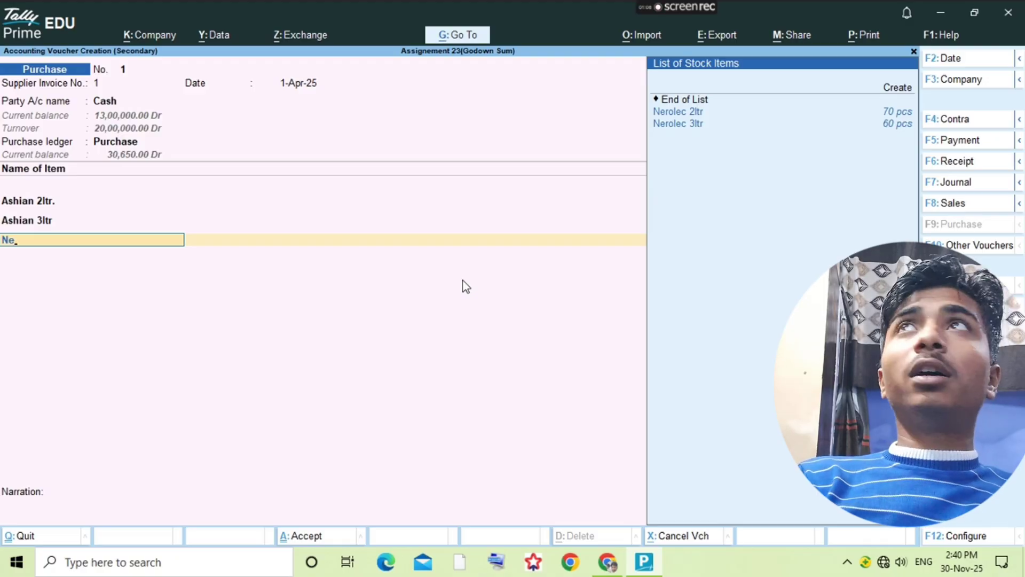
key("Return")
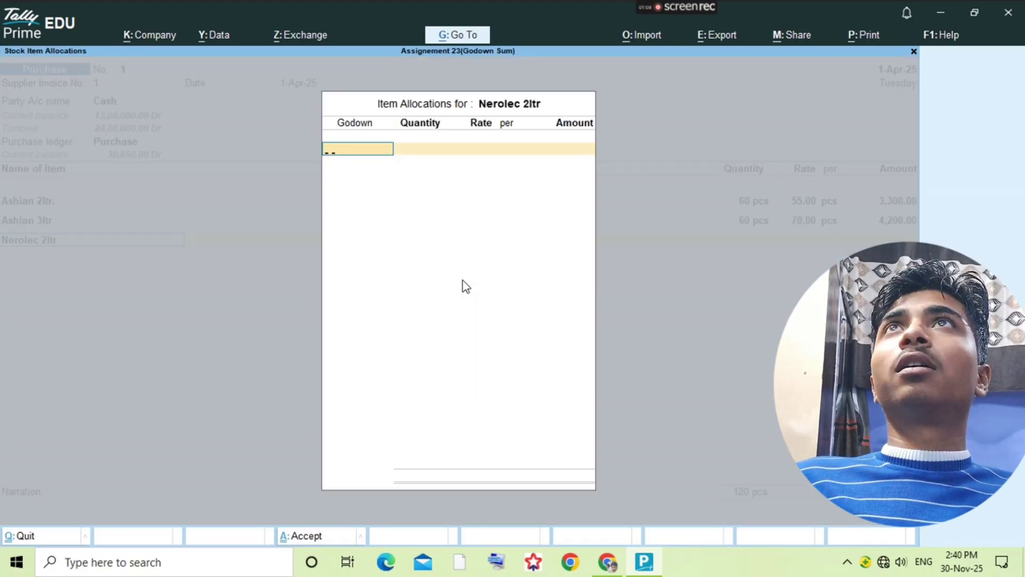
type("Sh")
key("Return")
Step: Enter 50 pcs at 55 per pcs for Nerolec 2ltr, checking the figures in the assignment PDF
key("alt+Tab")
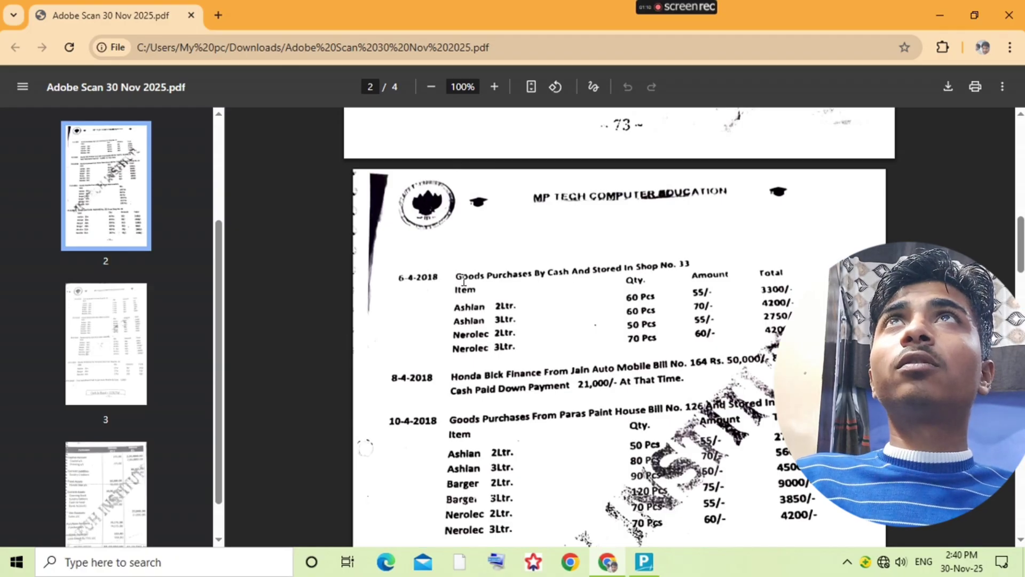
key("alt+Tab")
type("50")
key("Return")
key("Return")
key("alt+Tab")
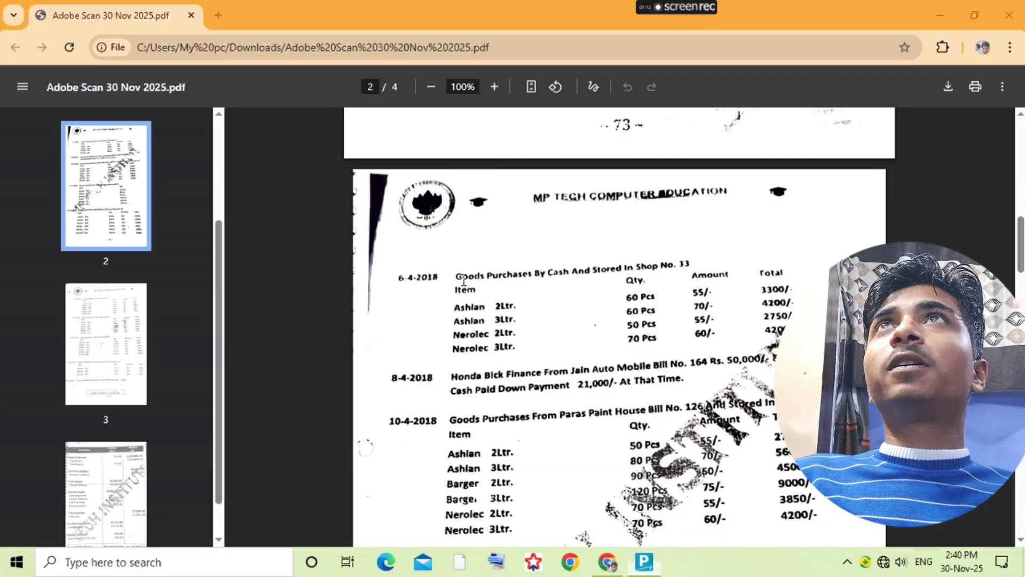
key("alt+Tab")
key("Return")
key("Return")
key("Return")
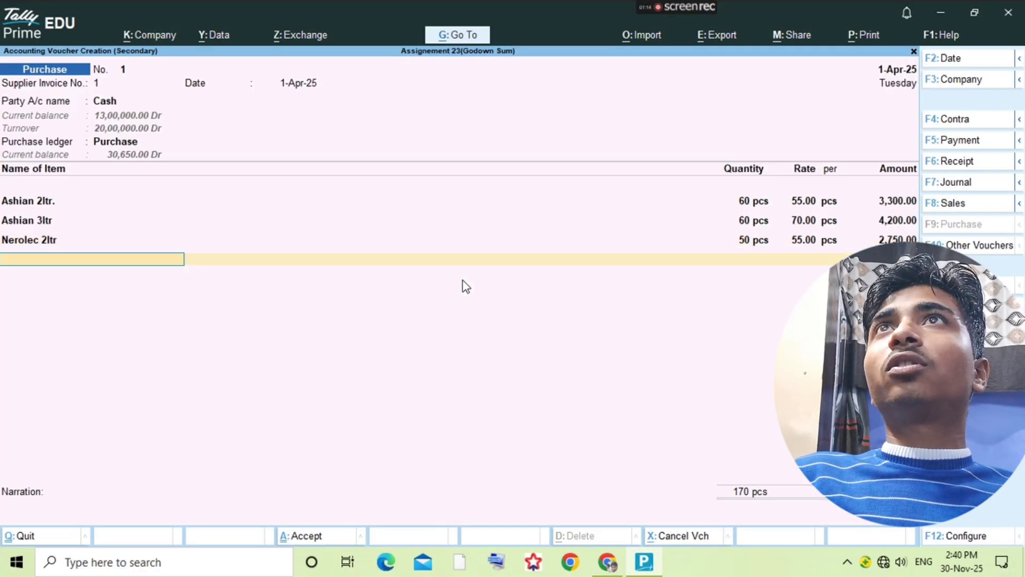
Step: Add Nerolec 3ltr to the cash purchase and choose Shop No. 33 as its godown
type("Ne")
key("Down")
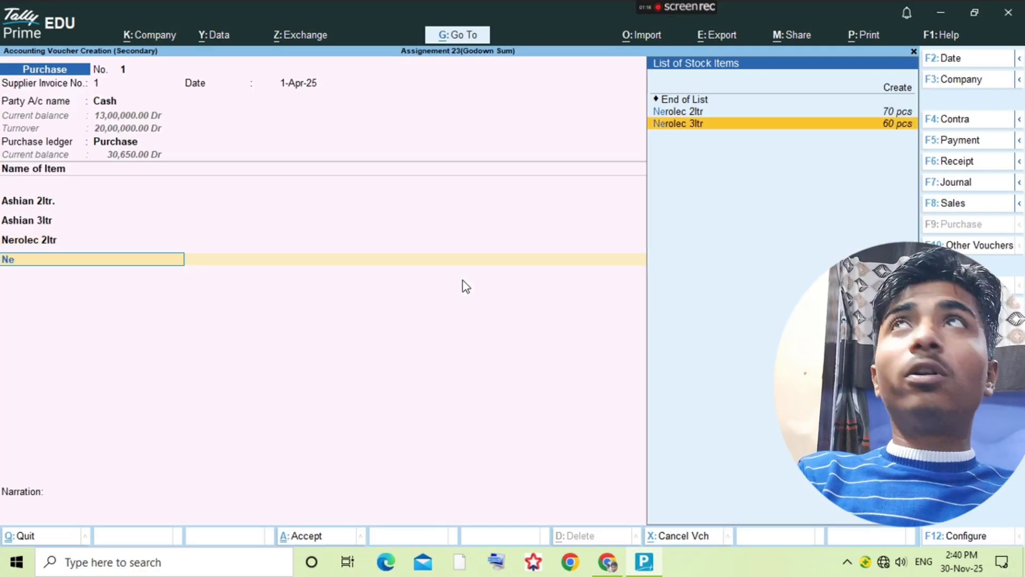
key("Return")
key("Return")
type("Sh")
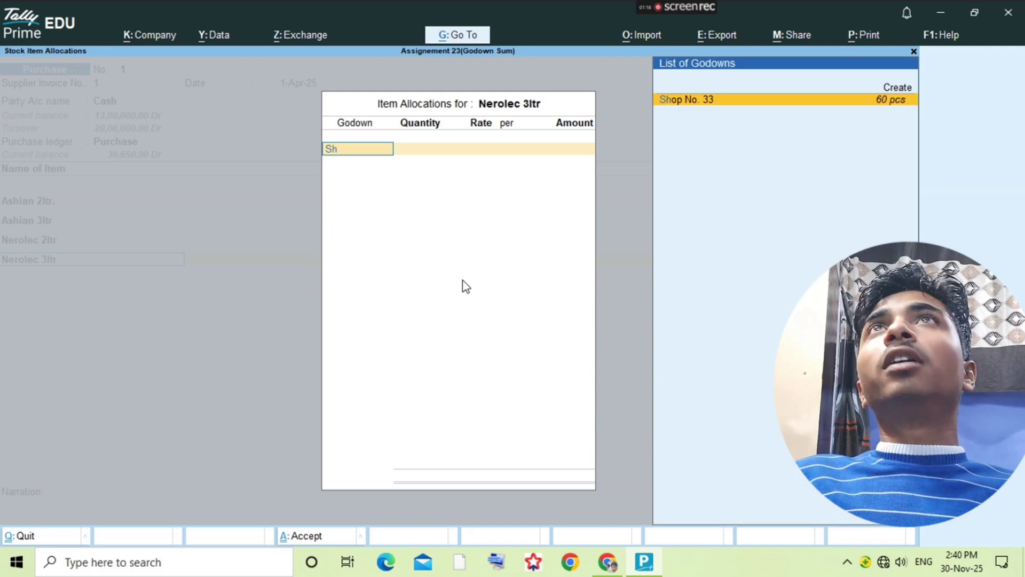
key("Return")
Step: Check the quantity in the assignment PDF and enter 70 pcs at 60 per pcs for Nerolec 3ltr
key("alt+Tab")
key("alt+Tab")
type("7")
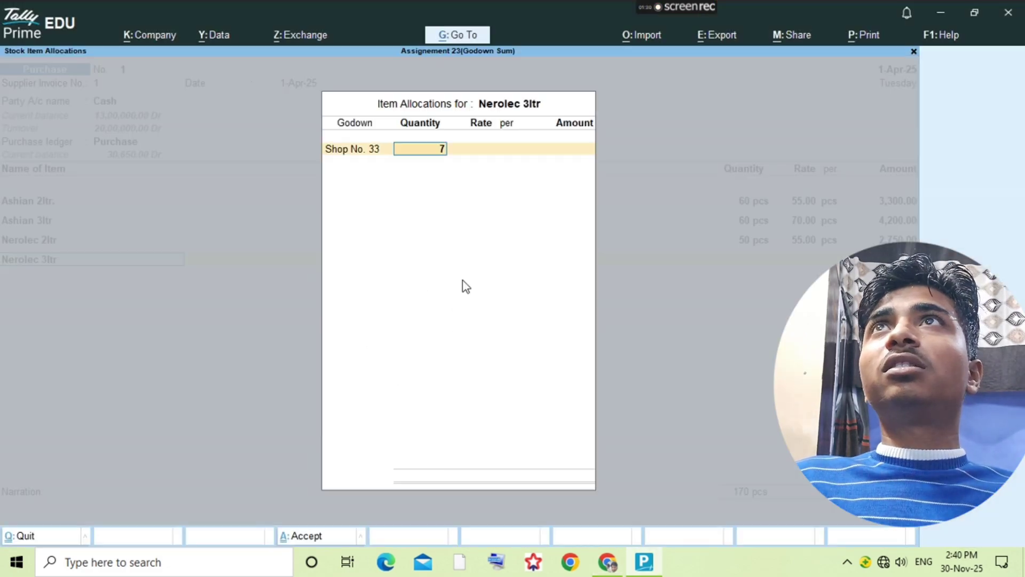
type("0")
key("Return")
key("Return")
key("Return")
key("Return")
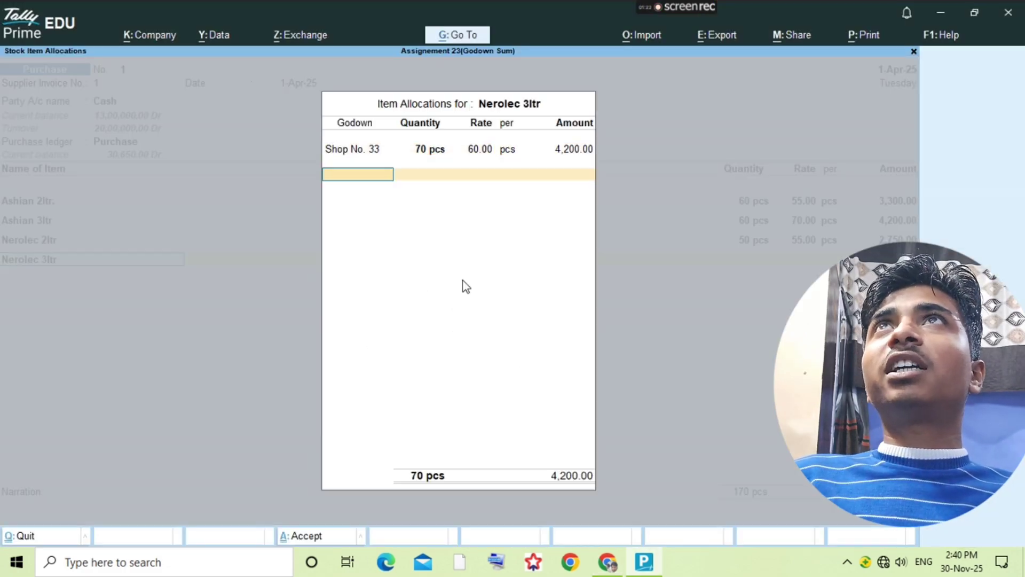
key("Return")
Step: Save the cash purchase voucher after checking it, and look up the next transaction in the assignment PDF
key("alt+Tab")
key("alt+Tab")
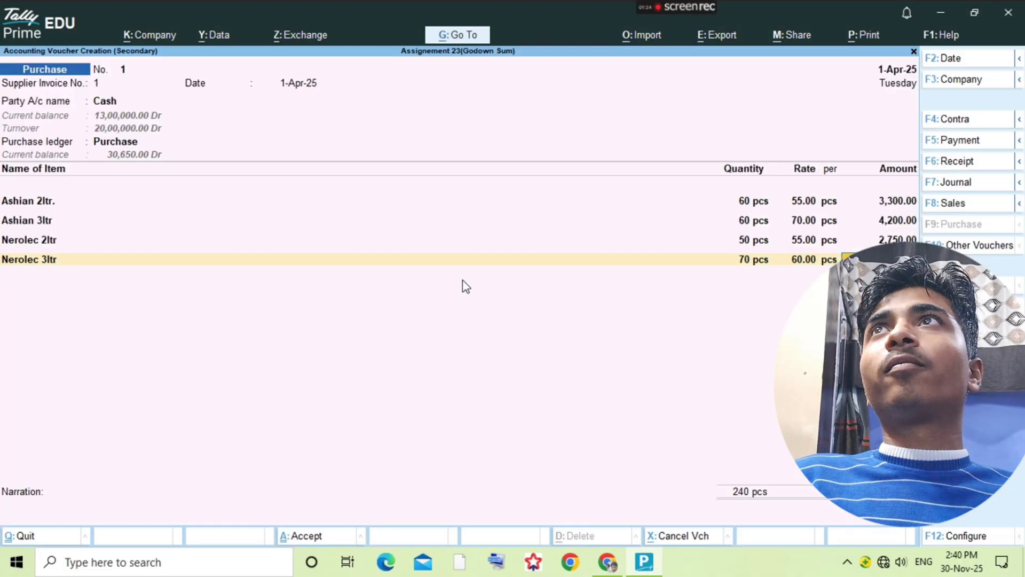
key("ctrl+a")
key("alt+Tab")
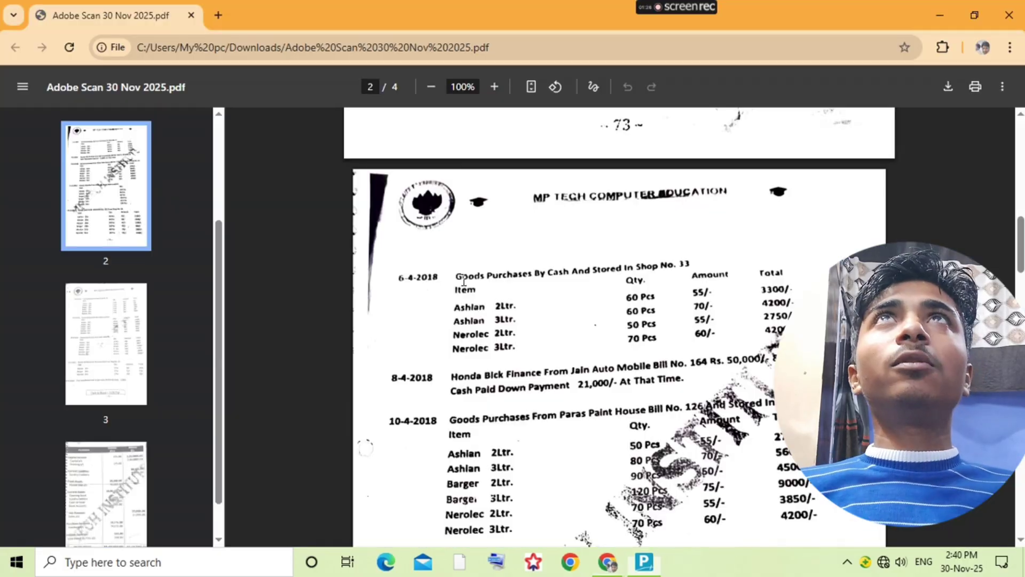
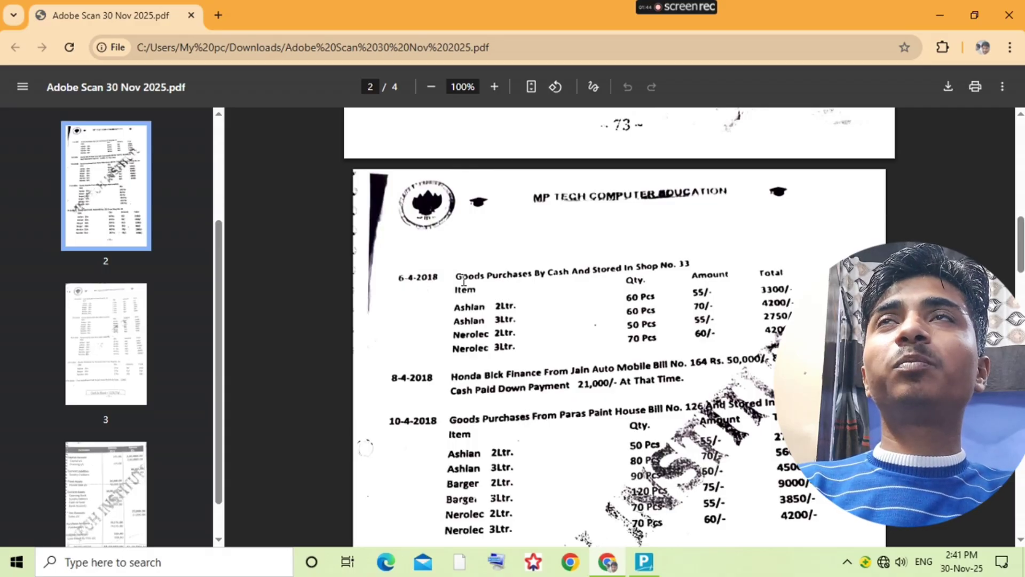
key("alt+Tab")
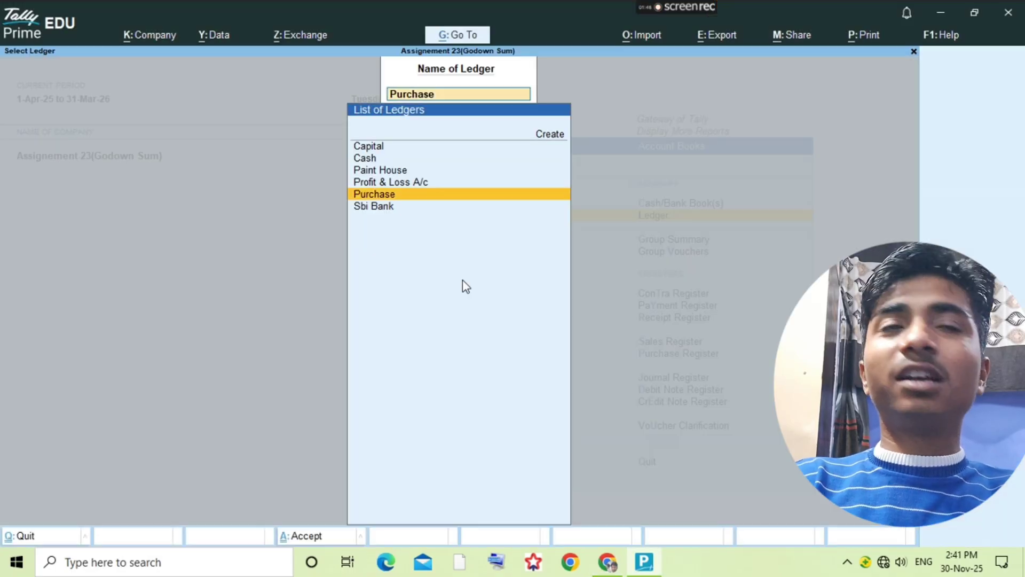
Step: Create a ledger named Jain Auto Mobile under Sundry Creditors
key("alt+c")
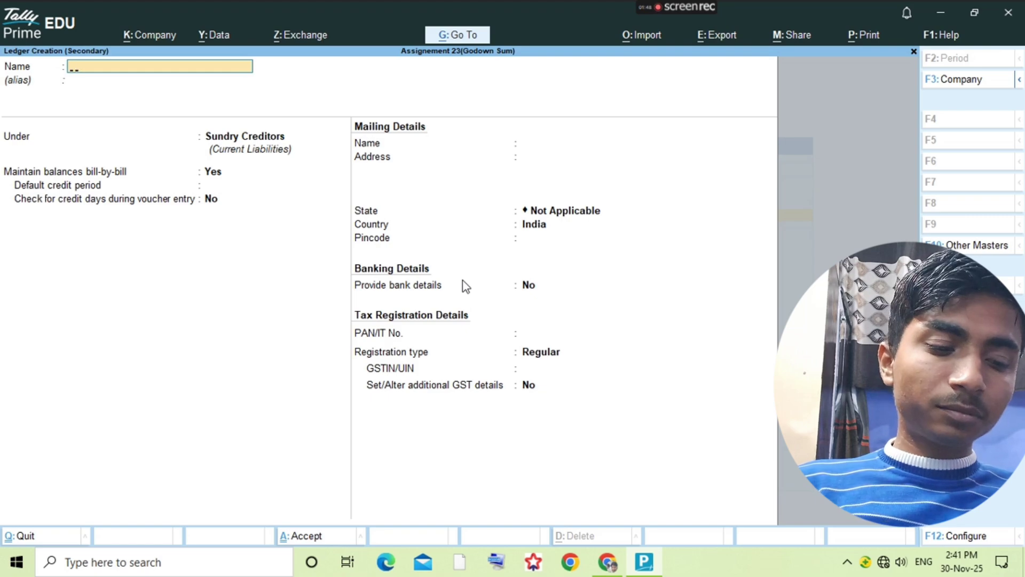
type("Jain a")
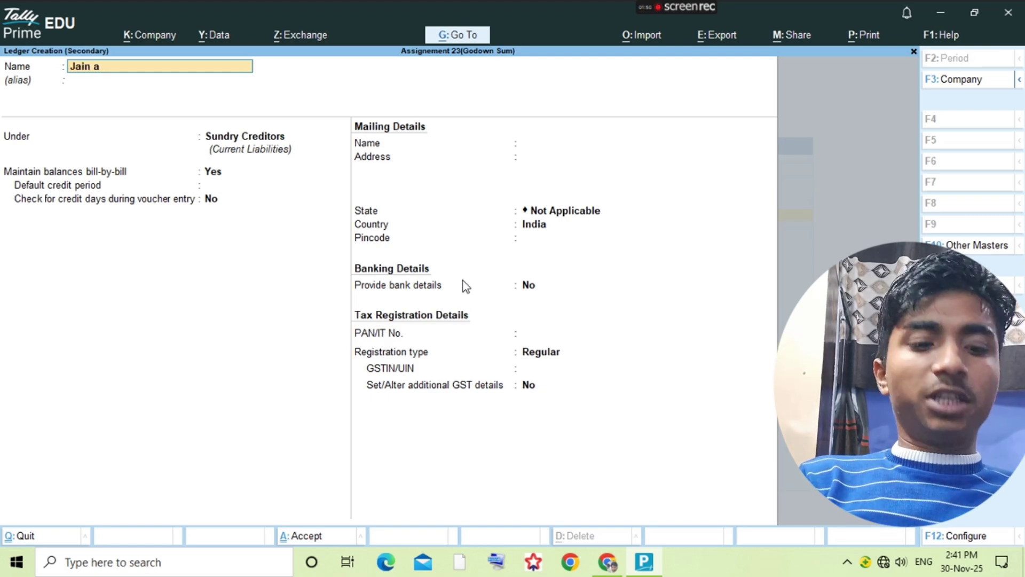
type("u")
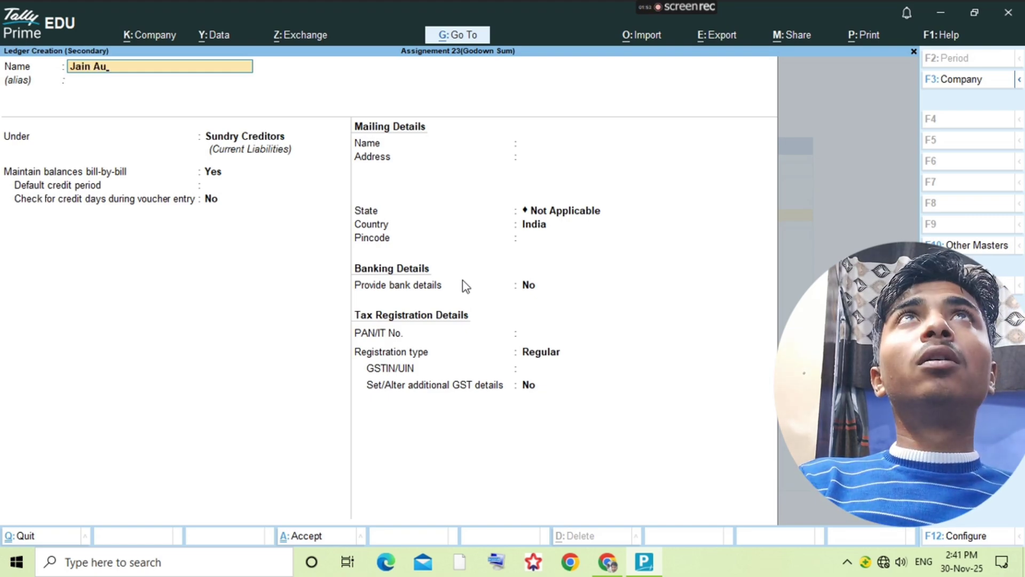
type("to Mob")
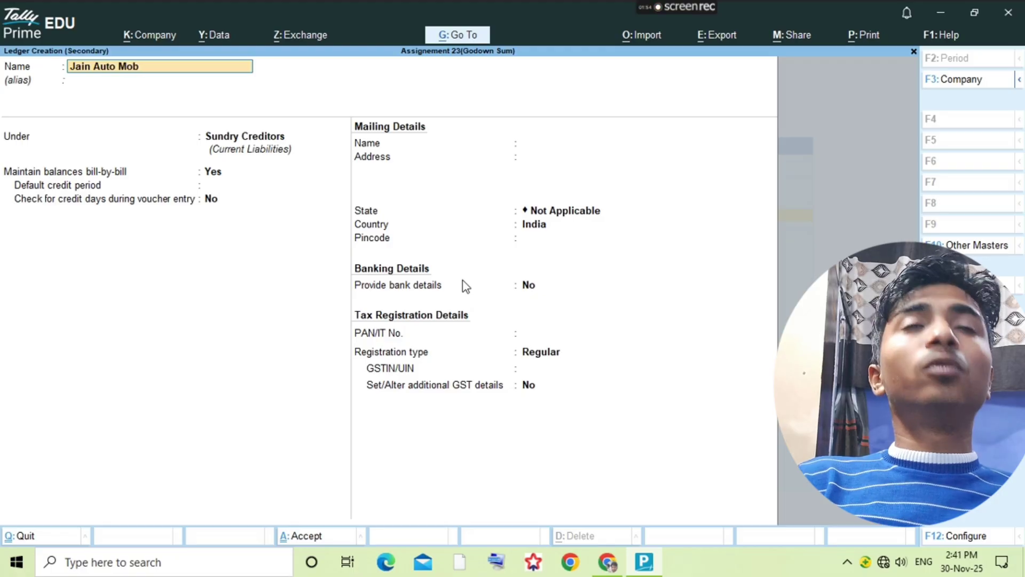
type("ile")
key("Return")
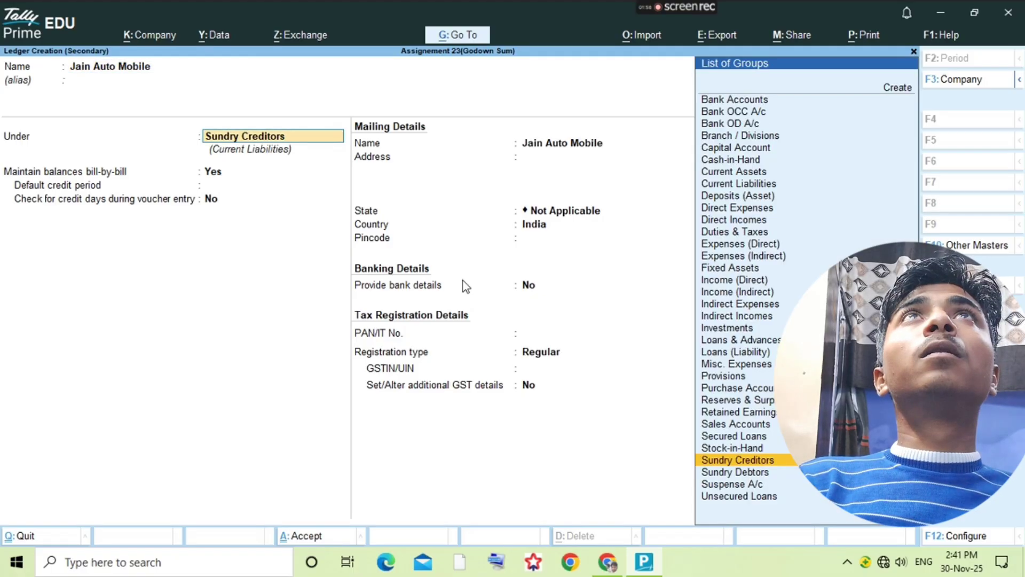
key("ctrl+a")
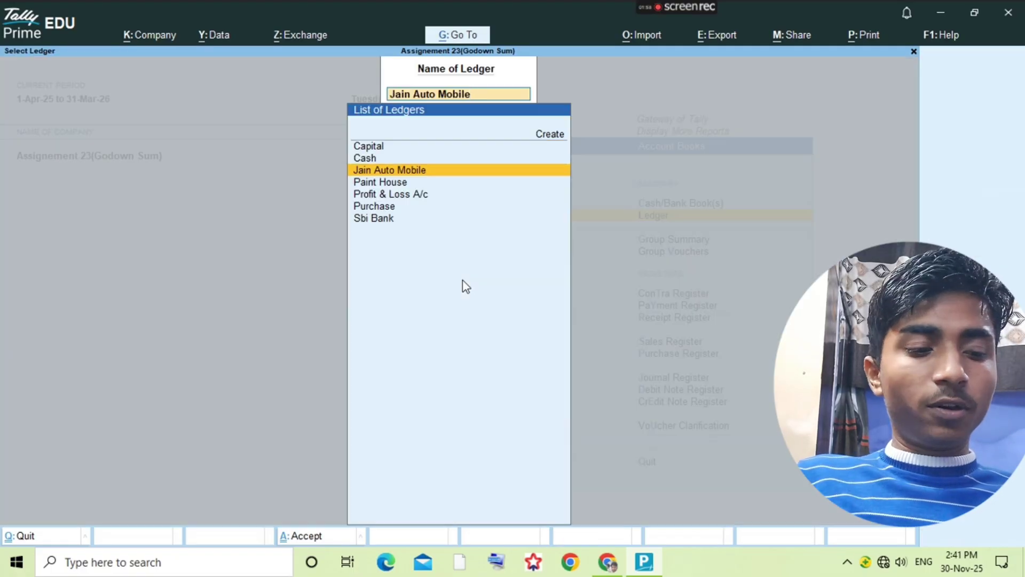
Step: Start a journal voucher from the Jain Auto Mobile ledger, checking the bike finance transaction in the assignment PDF and leaving the voucher number blank
key("Return")
key("alt+a")
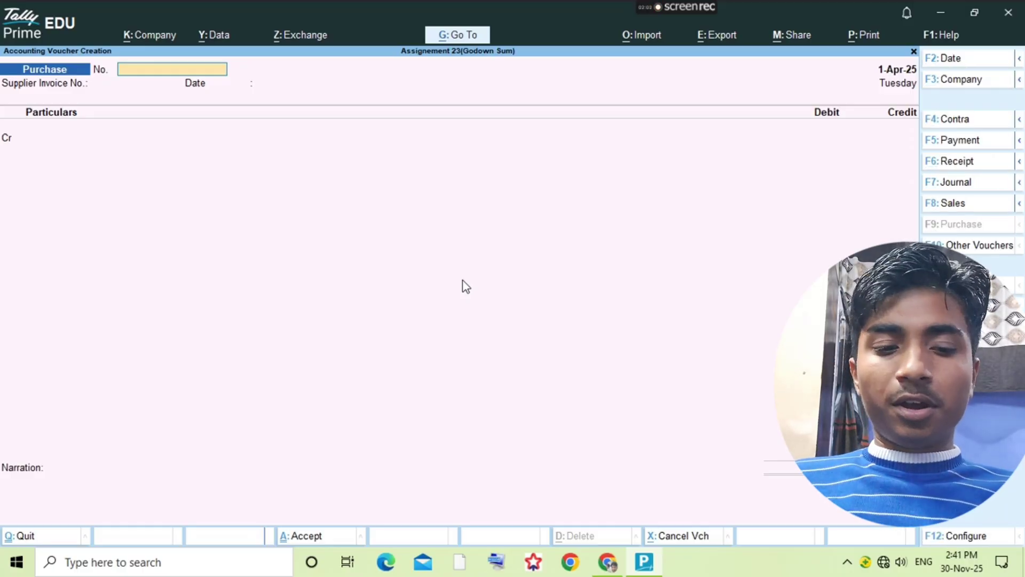
key("alt+Tab")
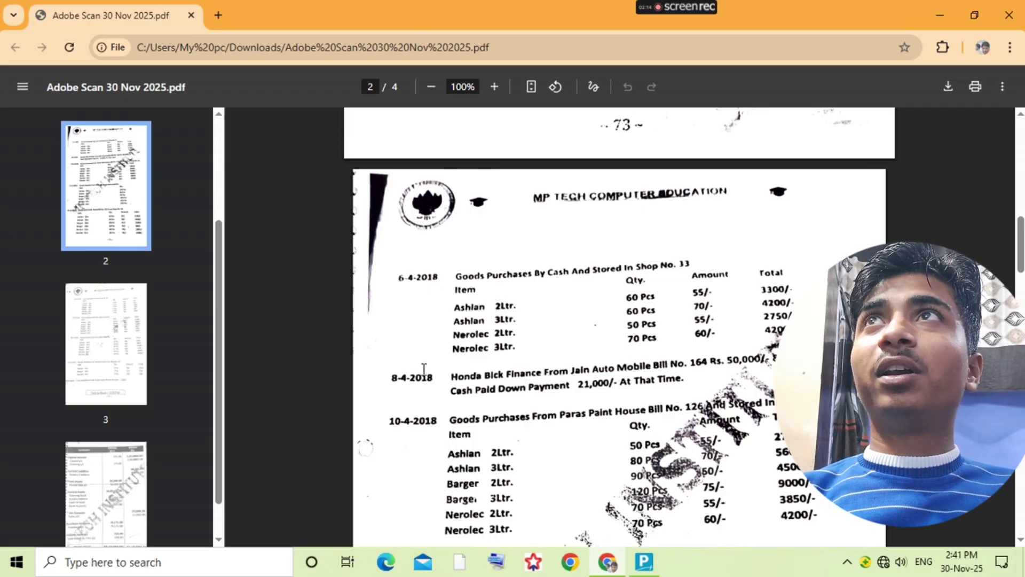
key("alt+Tab")
key("F7")
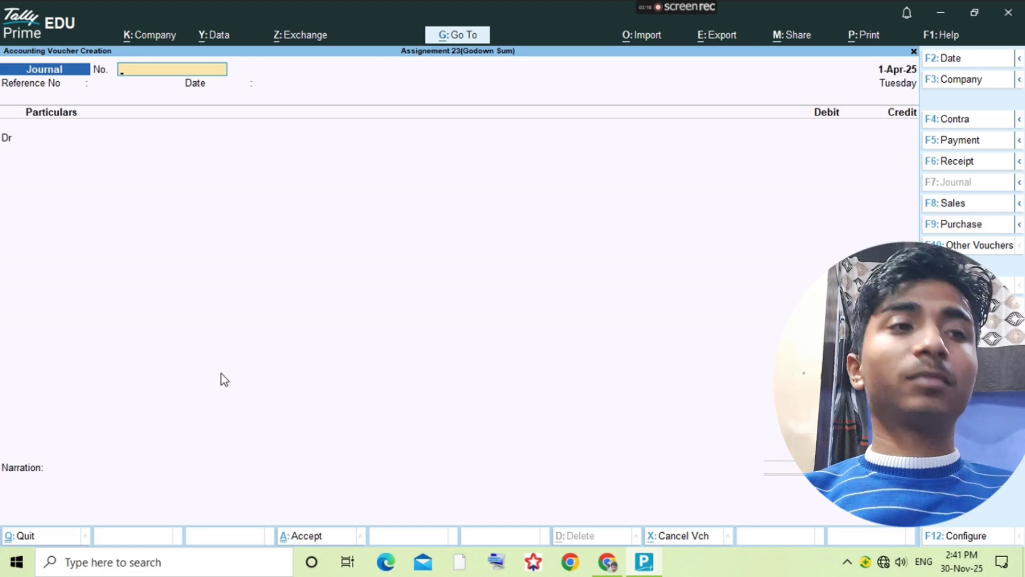
left_click(658, 8)
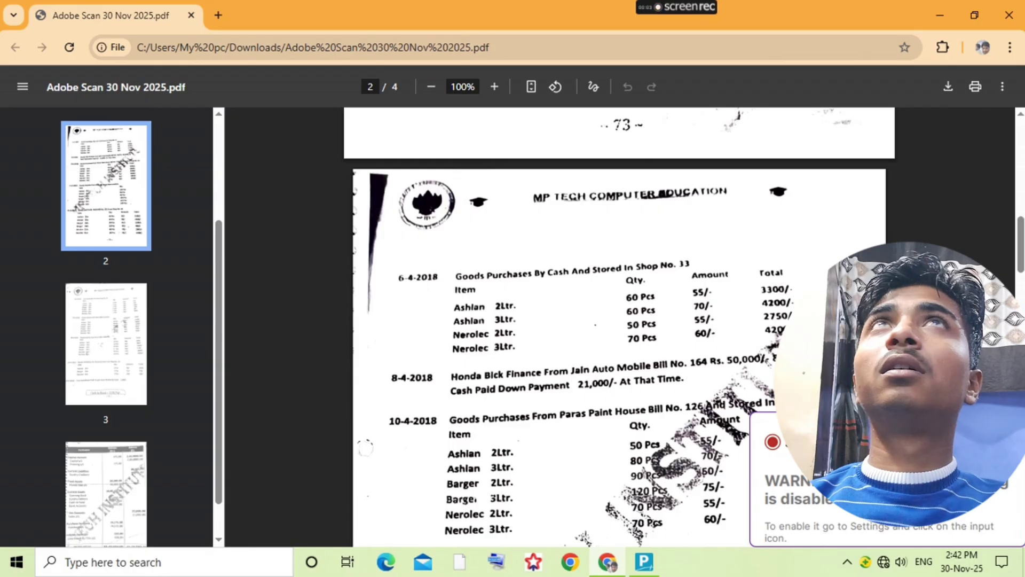
left_click(305, 281)
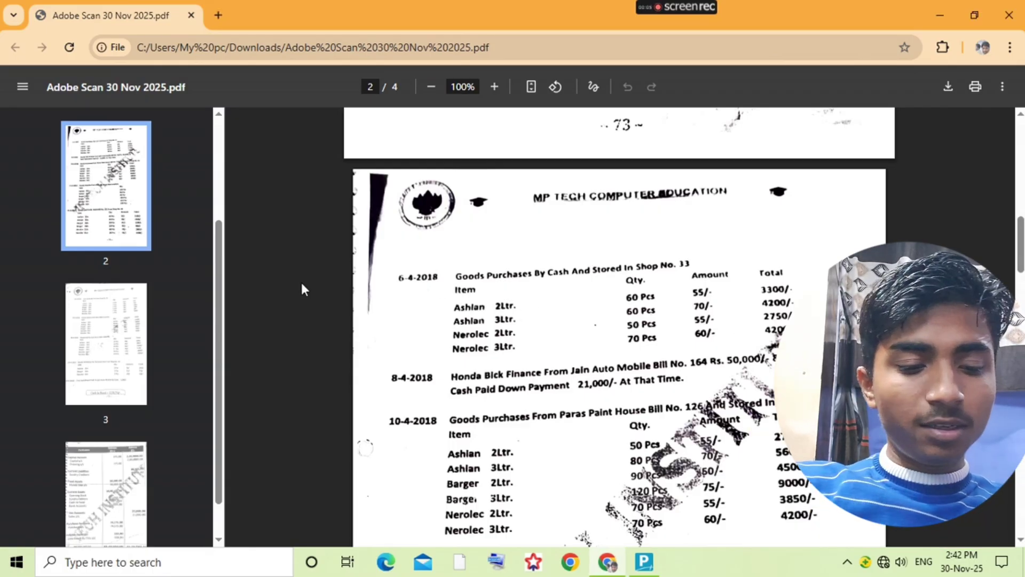
key("alt+Tab")
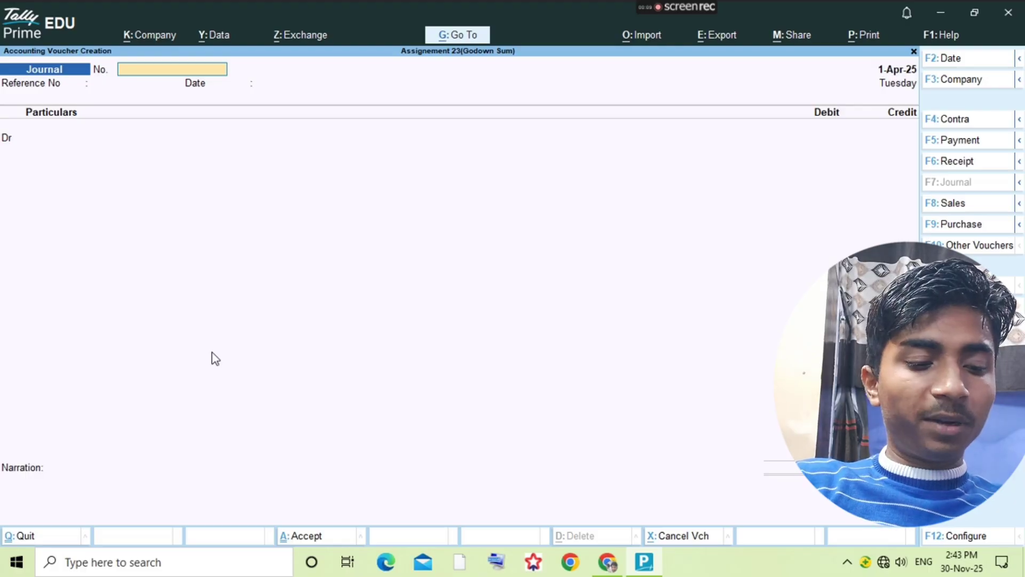
key("Return")
key("Return")
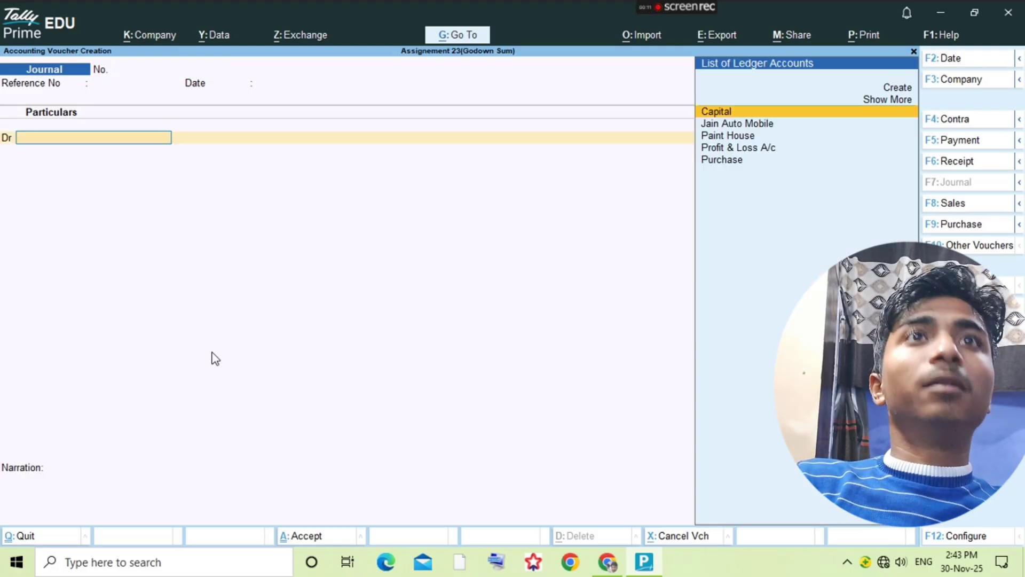
Step: Create a Honda Bike ledger under Fixed Assets for the journal's debit entry
key("alt+c")
type("Hon")
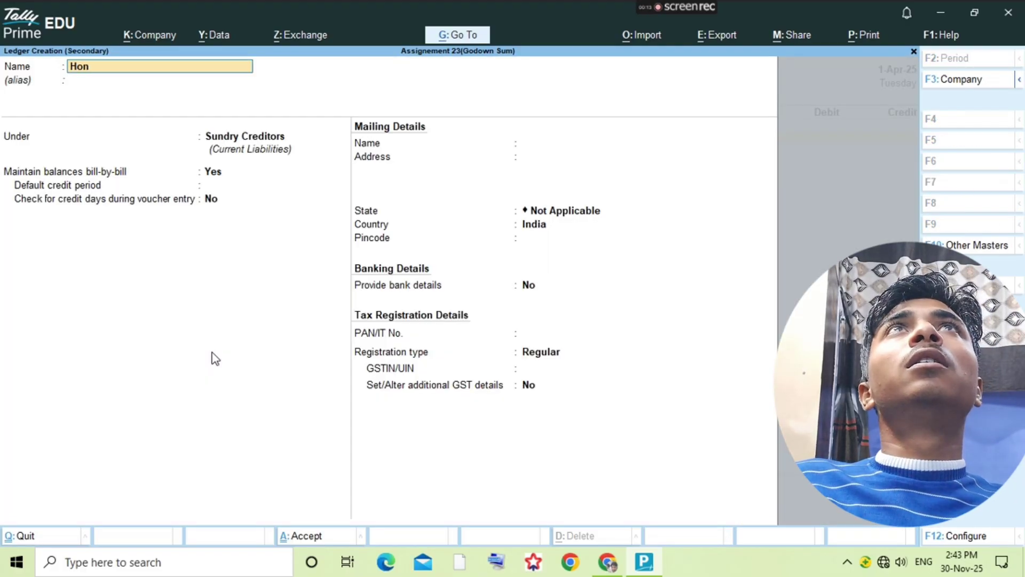
type("da Bike")
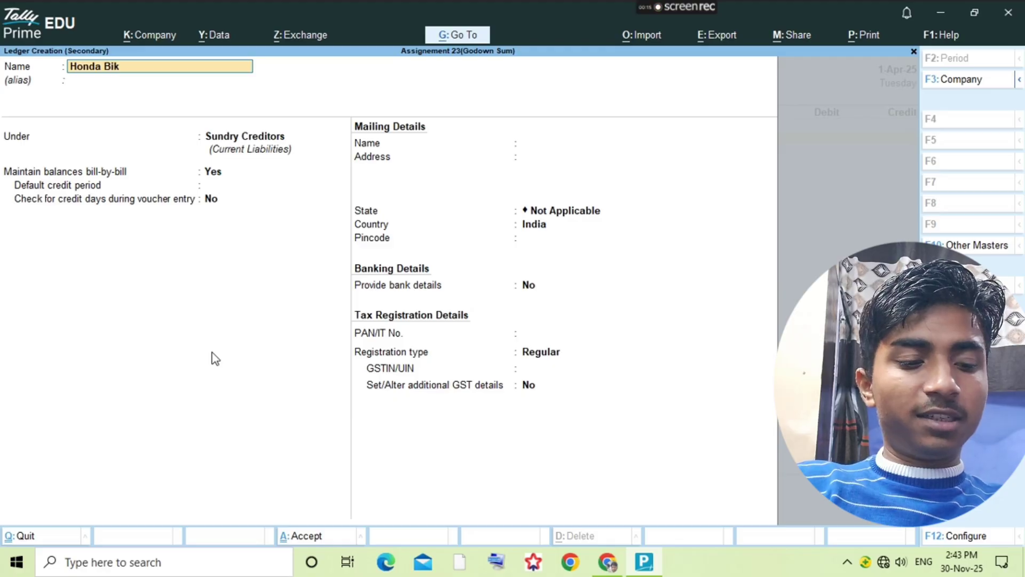
key("Return")
key("Return")
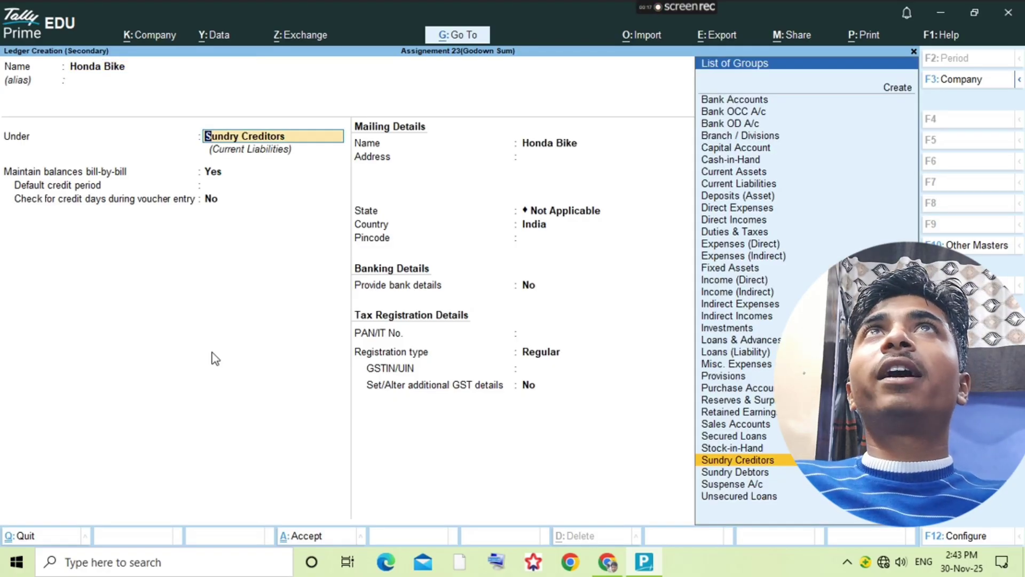
type("Fixed")
key("Return")
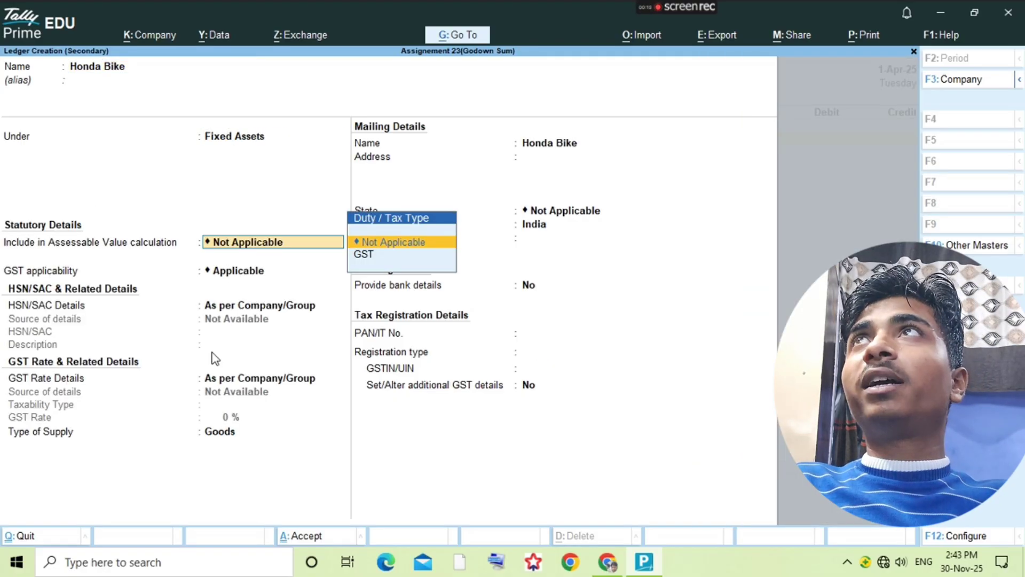
key("ctrl+a")
Step: Debit Honda Bike with 50,000 and choose Jain Auto Mobile as the credit ledger
type("5000")
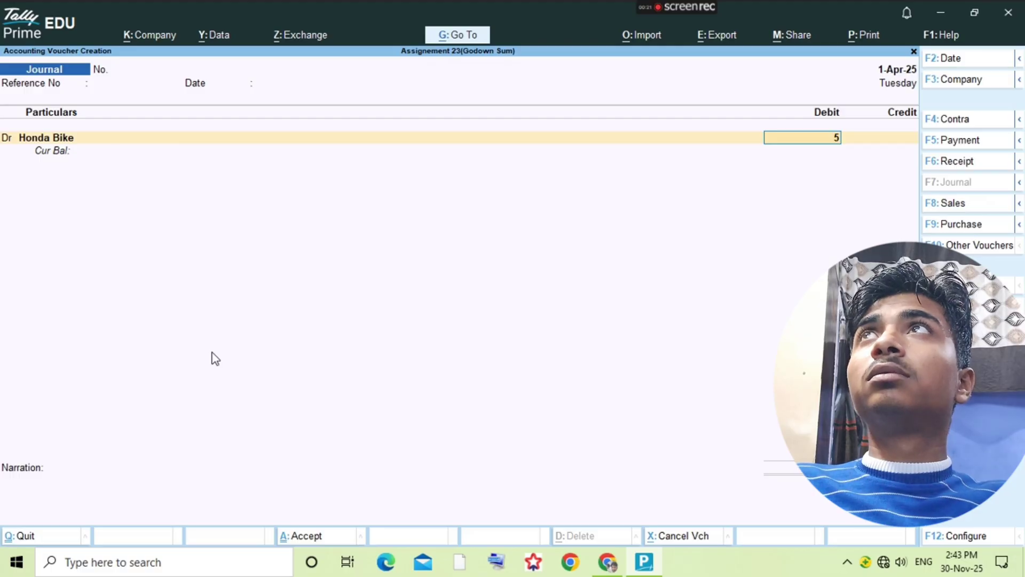
key("Return")
key("BackSpace")
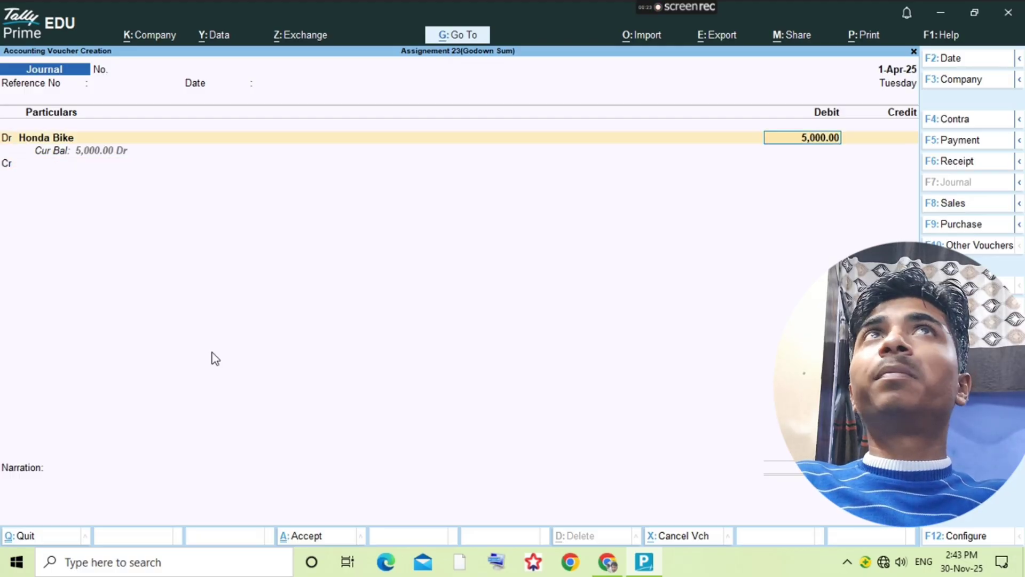
type("50000")
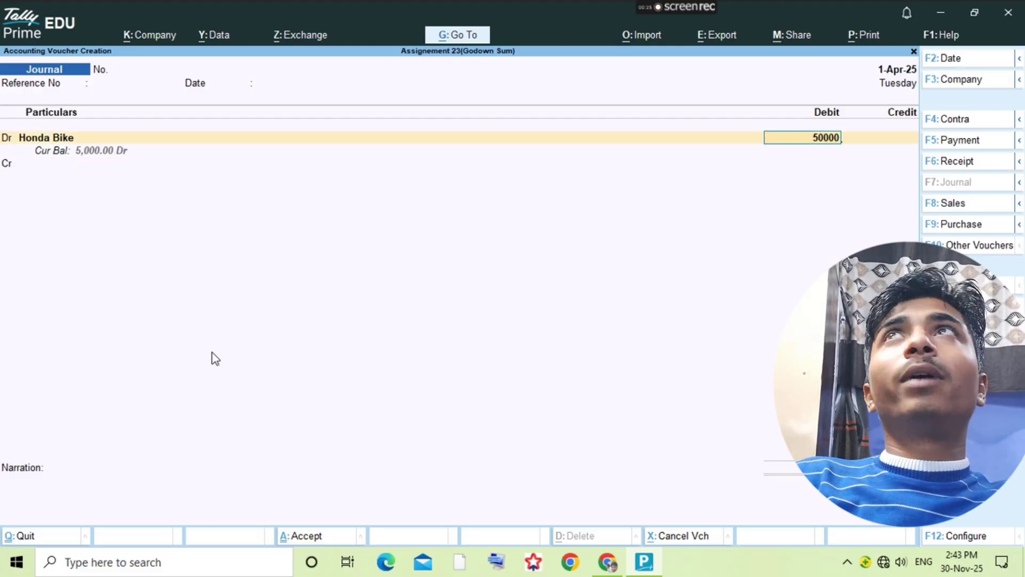
key("Return")
type("Jai")
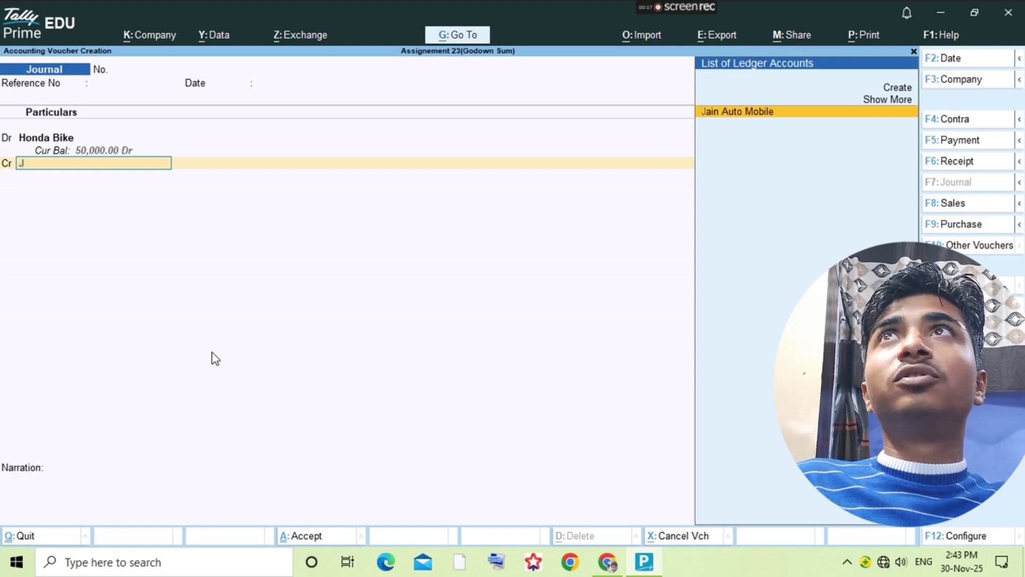
key("Return")
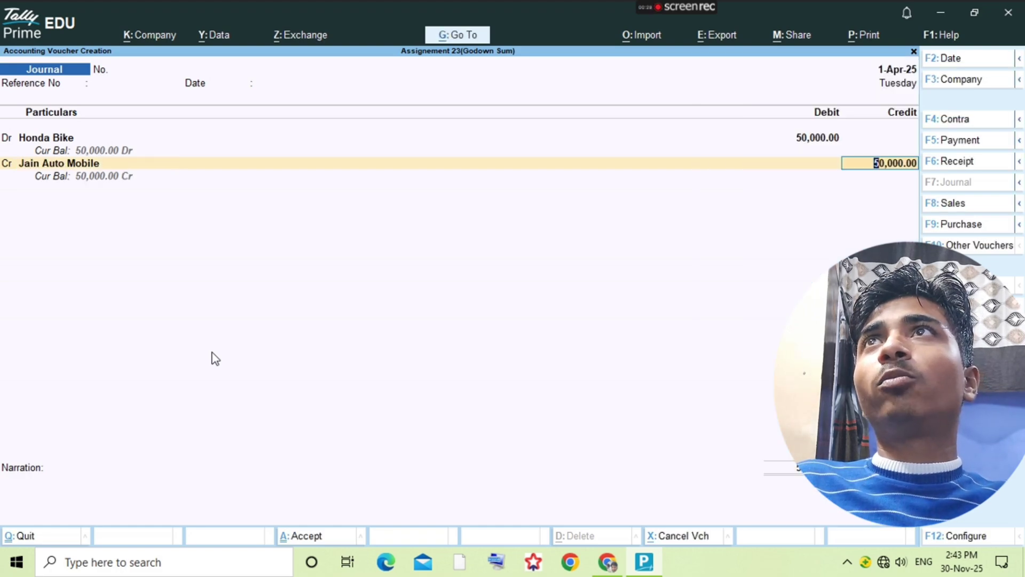
Step: Check the Jain Auto Mobile bill details in the assignment PDF and go back over the journal entries
key("alt+Tab")
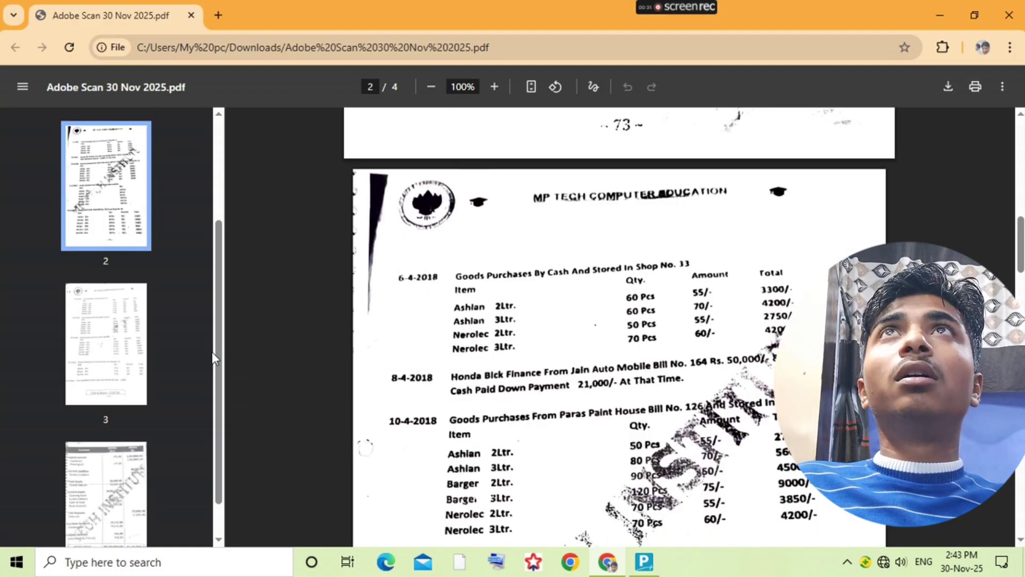
key("super")
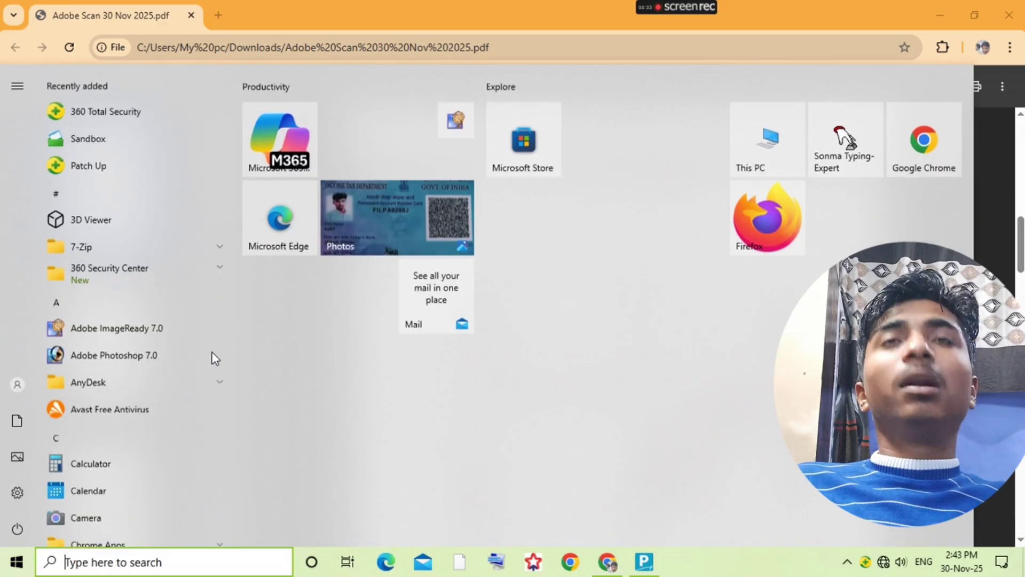
key("super")
key("alt+Tab")
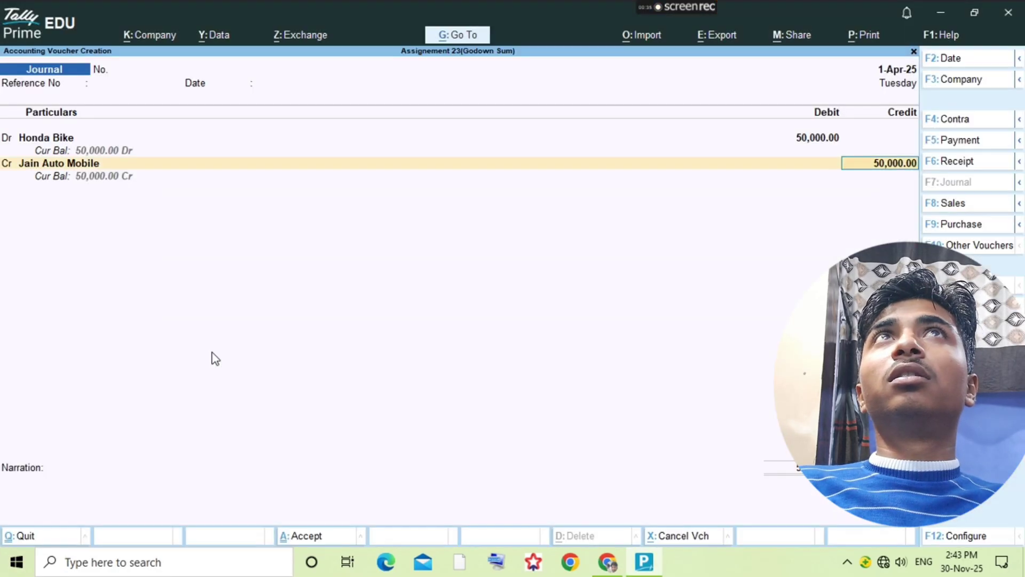
key("BackSpace")
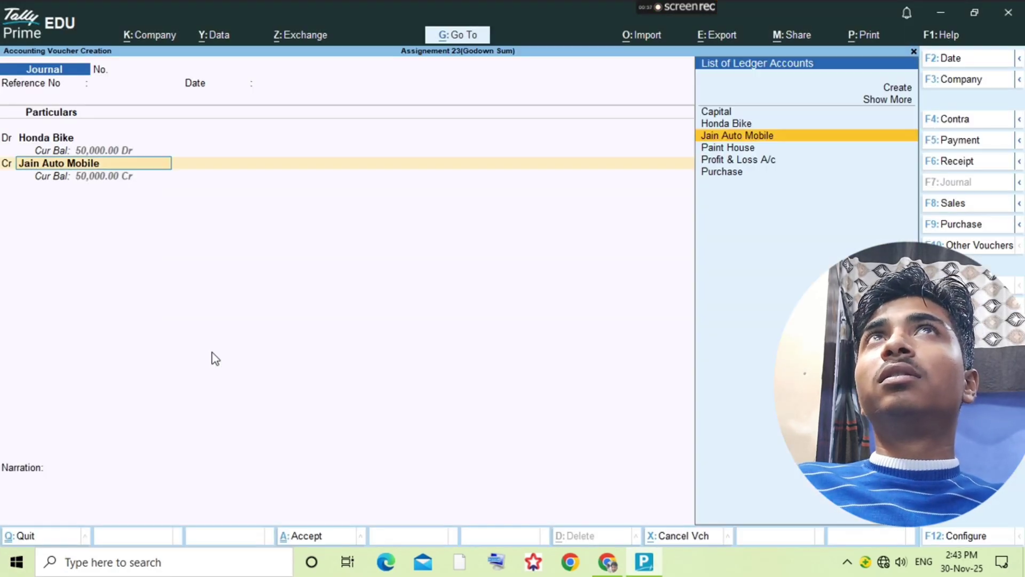
key("BackSpace")
key("BackSpace")
key("BackSpace")
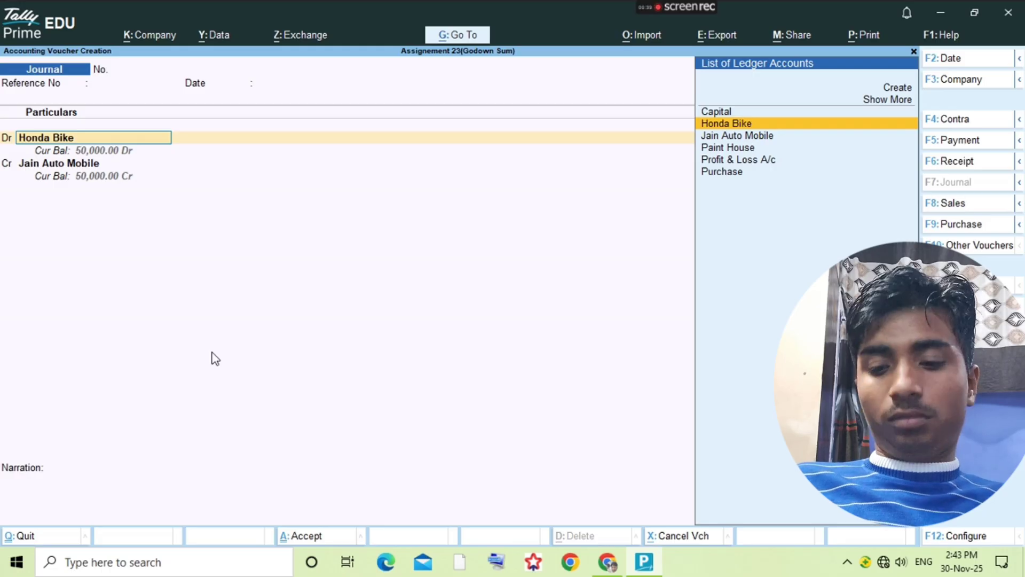
Step: Record the 50,000 credit to Jain Auto Mobile as New Ref 164 and save the journal voucher
key("Return")
key("Return")
key("Return")
key("Return")
key("Return")
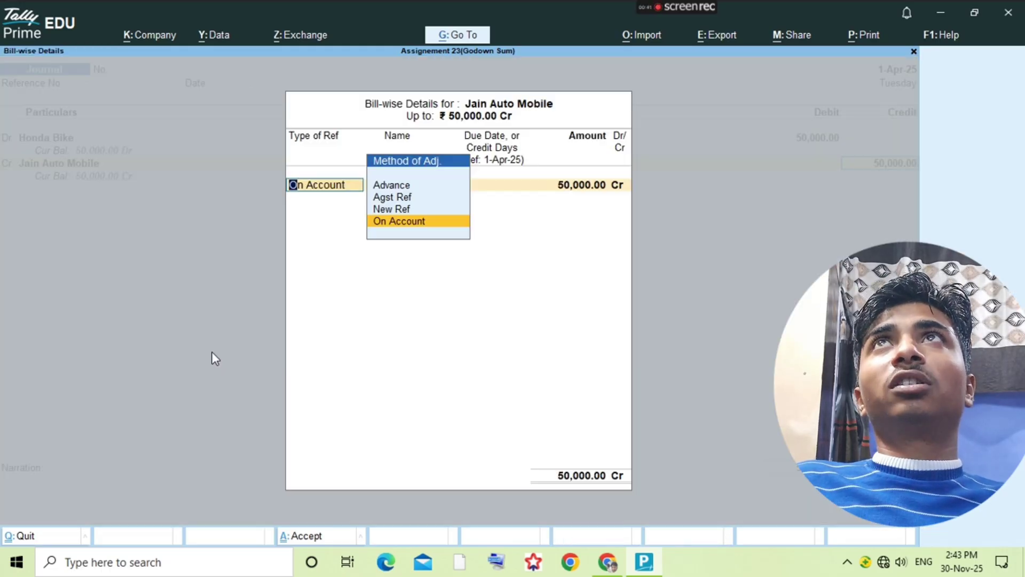
key("Up")
key("Return")
type("16")
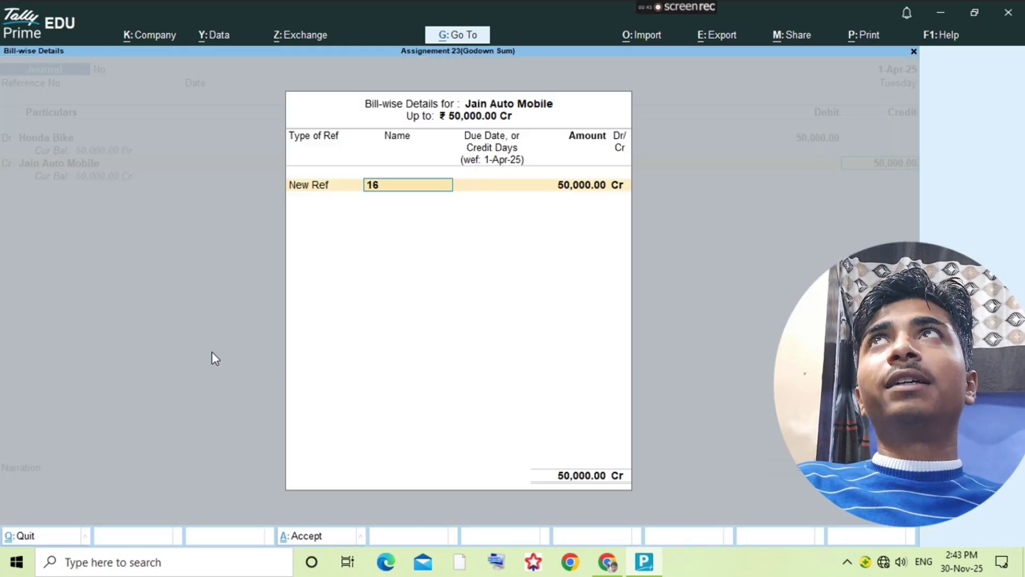
type("4")
key("Return")
key("Return")
key("Return")
key("Return")
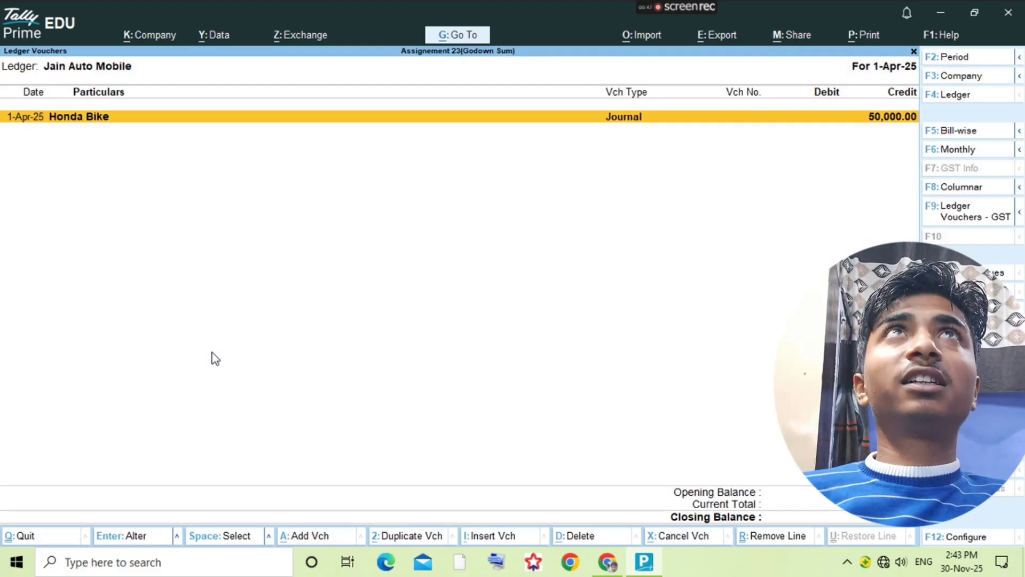
Step: Add a payment voucher that debits Jain Auto Mobile with the 21,000 down payment
key("alt+a")
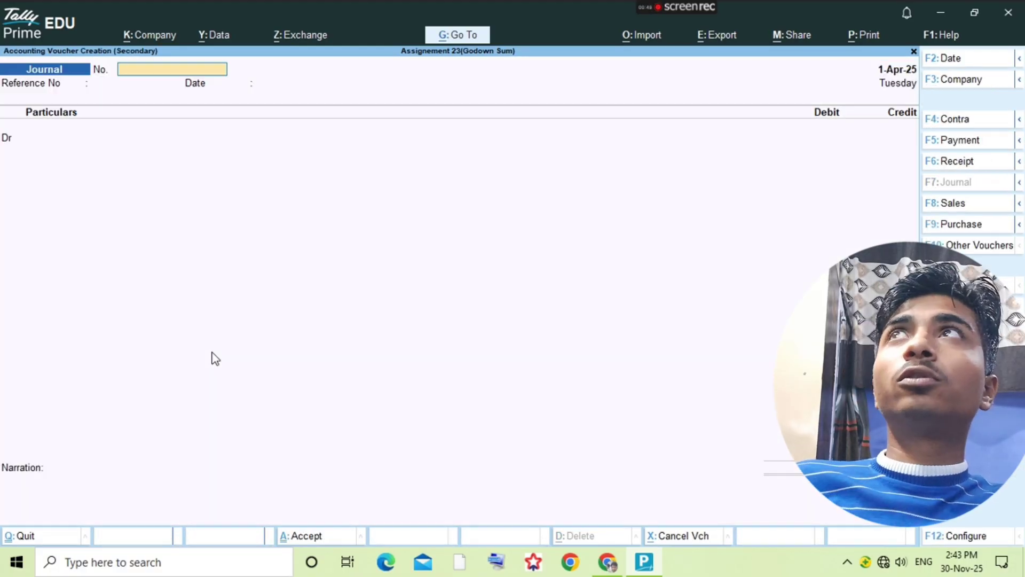
key("F5")
type("Jain")
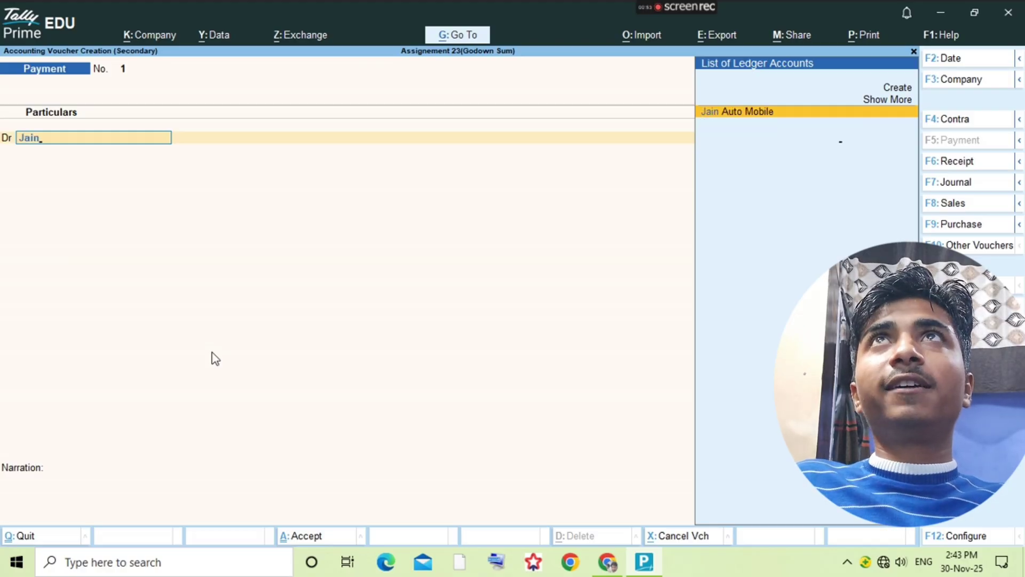
key("Return")
type("21000")
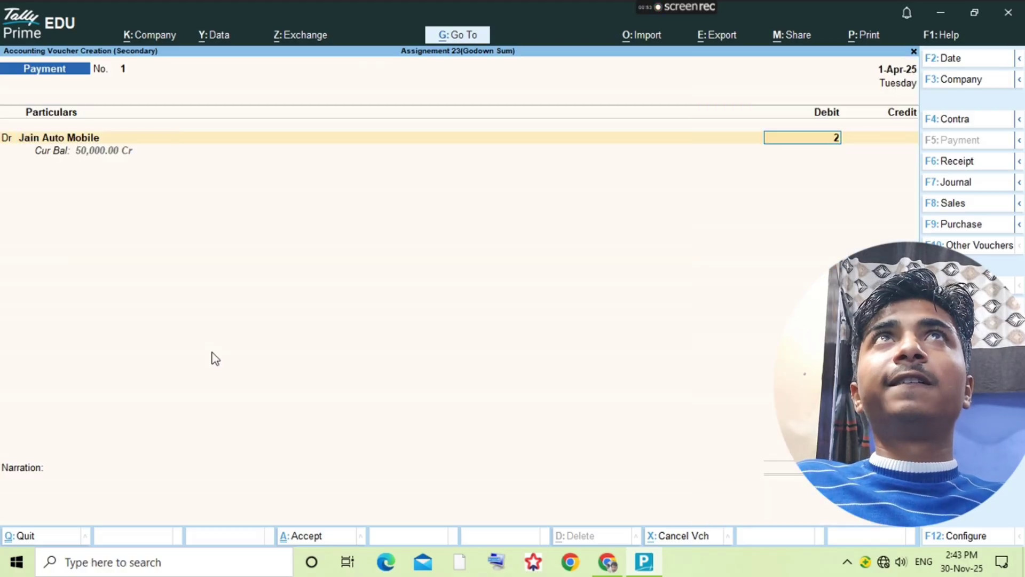
Step: Allocate the 21,000 debit to Jain Auto Mobile as Agst Ref 164 in the bill-wise details
key("Return")
key("Return")
key("Return")
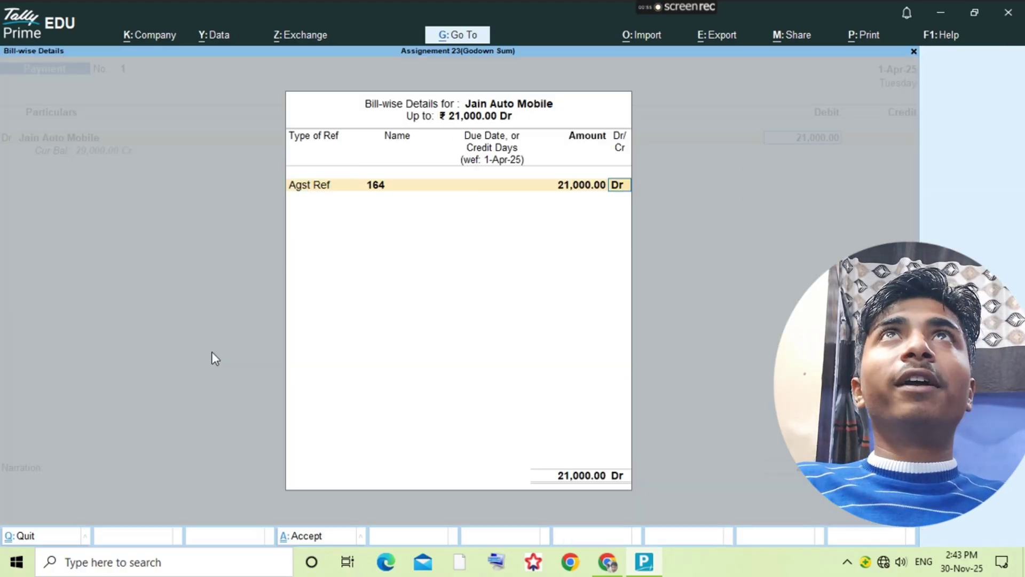
key("Return")
key("Return")
Step: Credit Cash with the 21,000 and save the payment voucher without a narration
type("Cash")
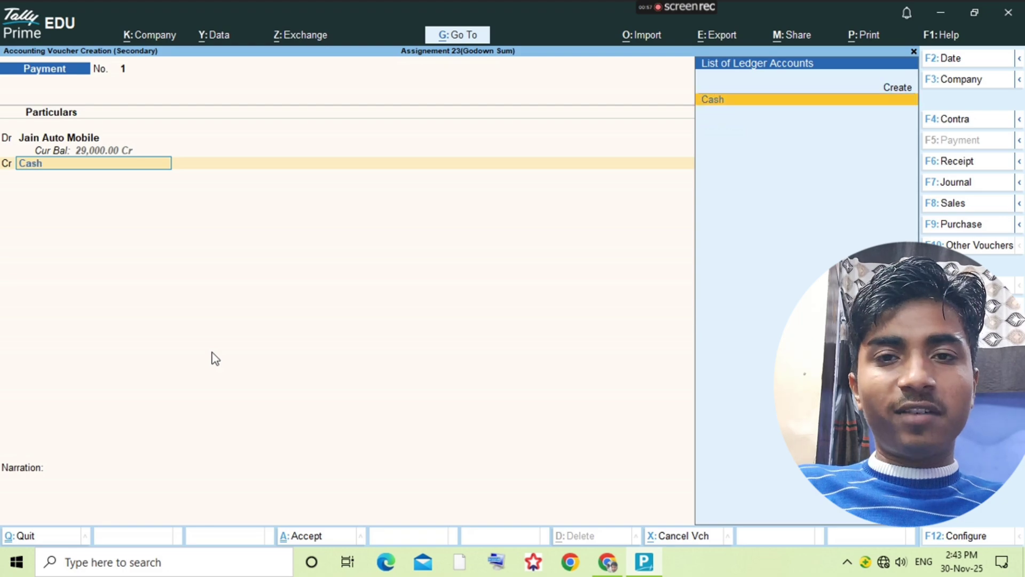
key("Return")
key("Return")
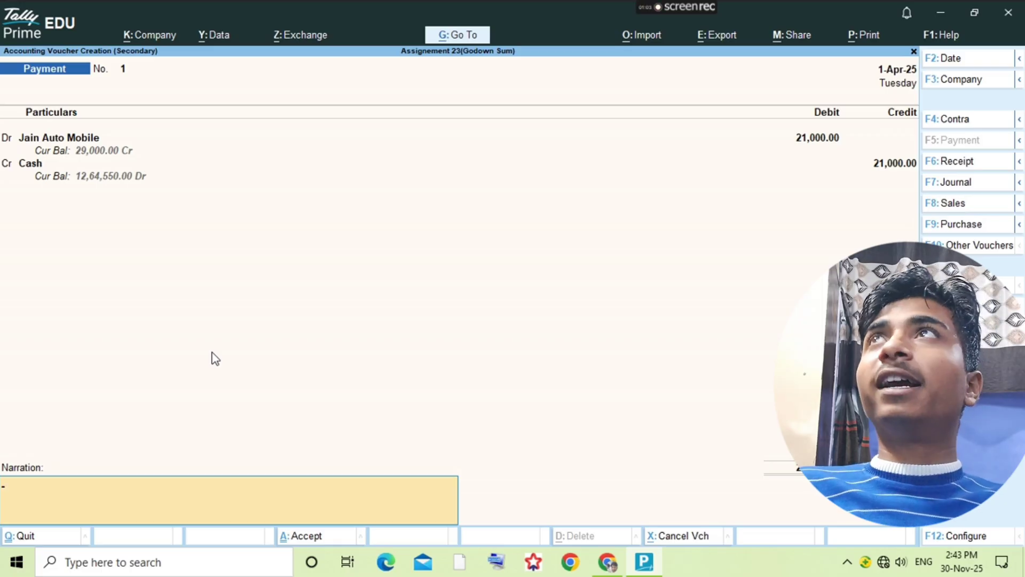
key("alt")
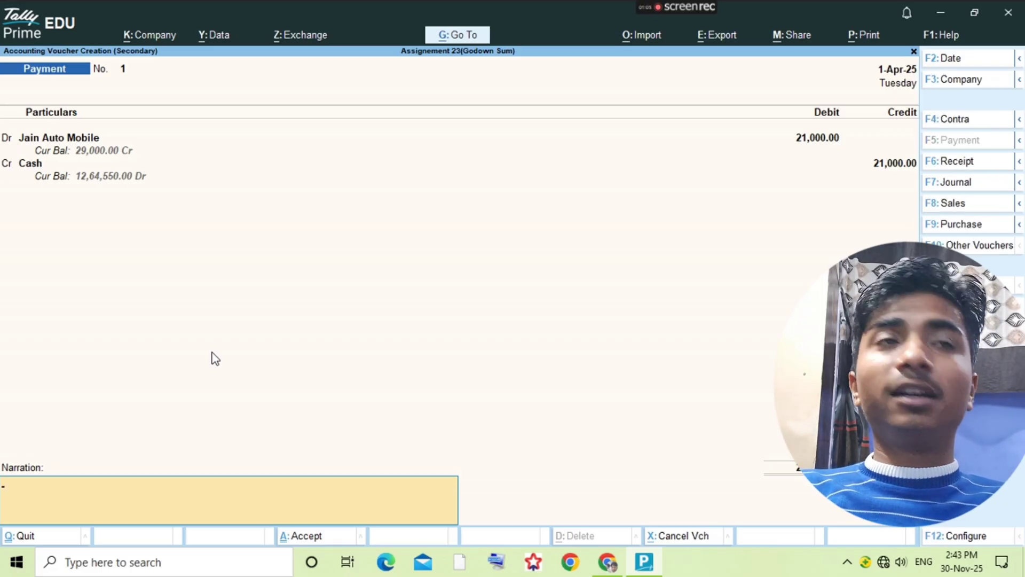
key("ctrl")
key("Escape")
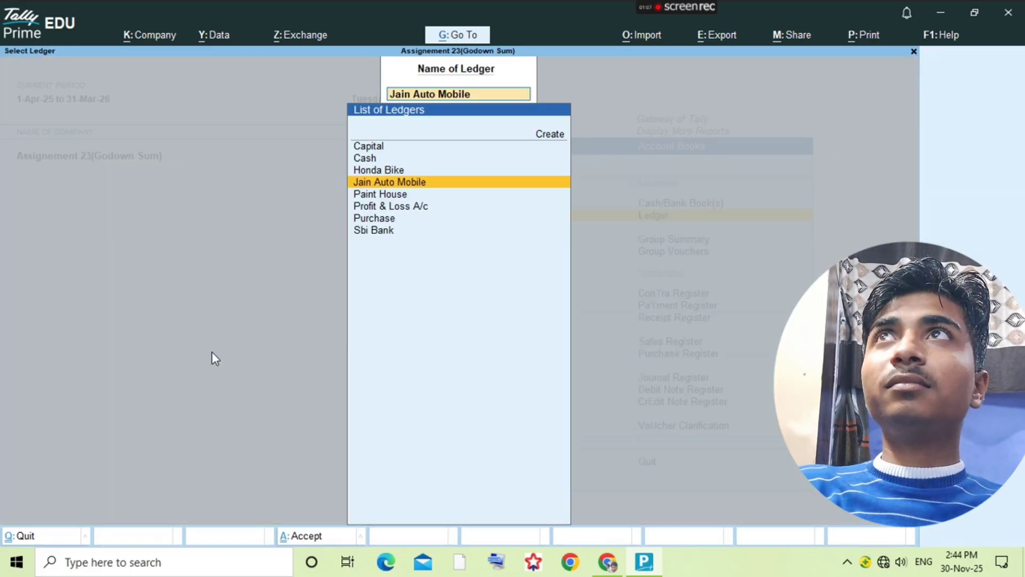
Step: Examine the trial balance in detailed view and return to the Gateway of Tally
key("Escape")
key("Escape")
key("Escape")
key("Escape")
key("Escape")
key("Escape")
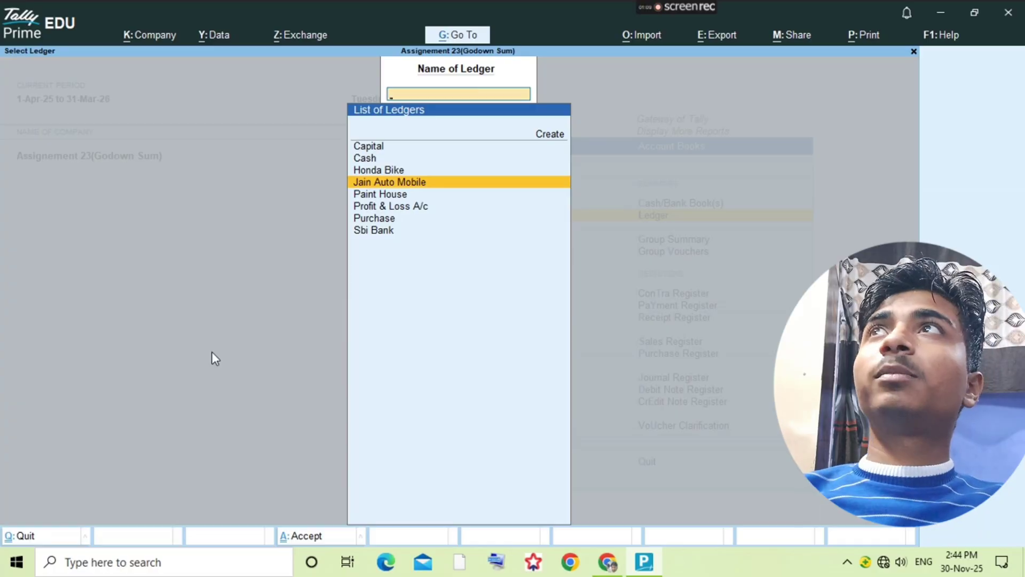
key("d")
key("Return")
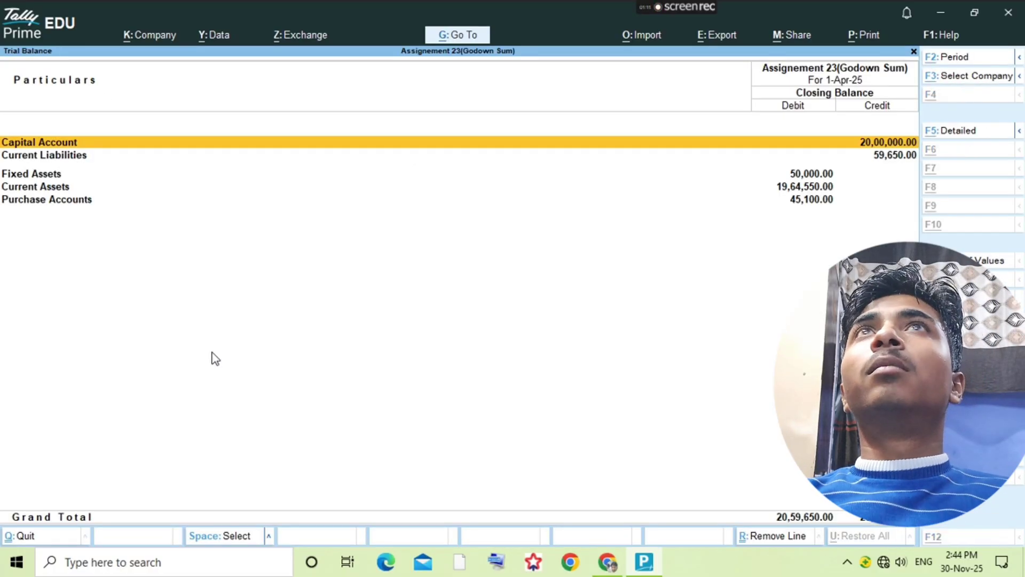
key("alt+F5")
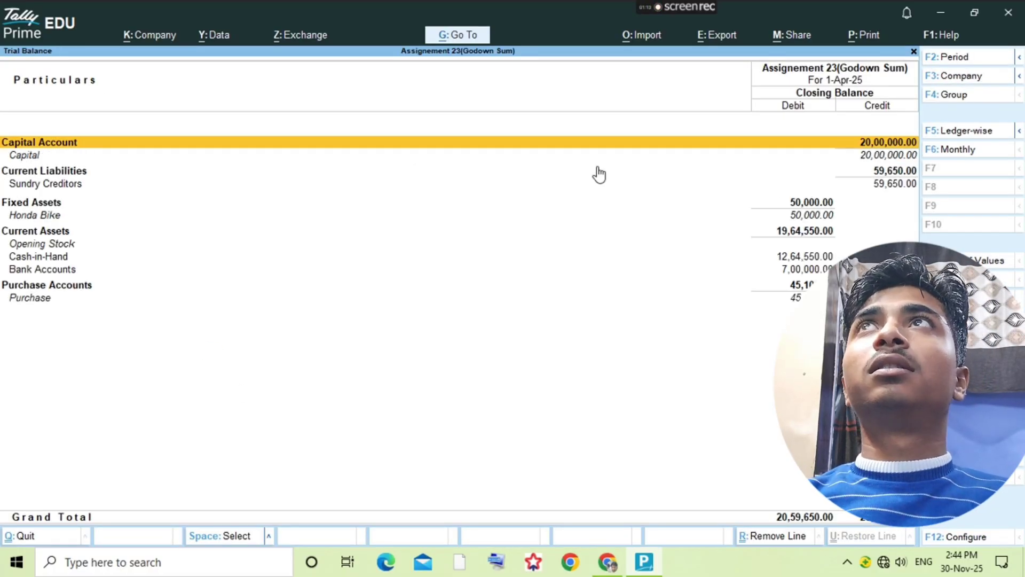
key("Escape")
key("Escape")
key("Escape")
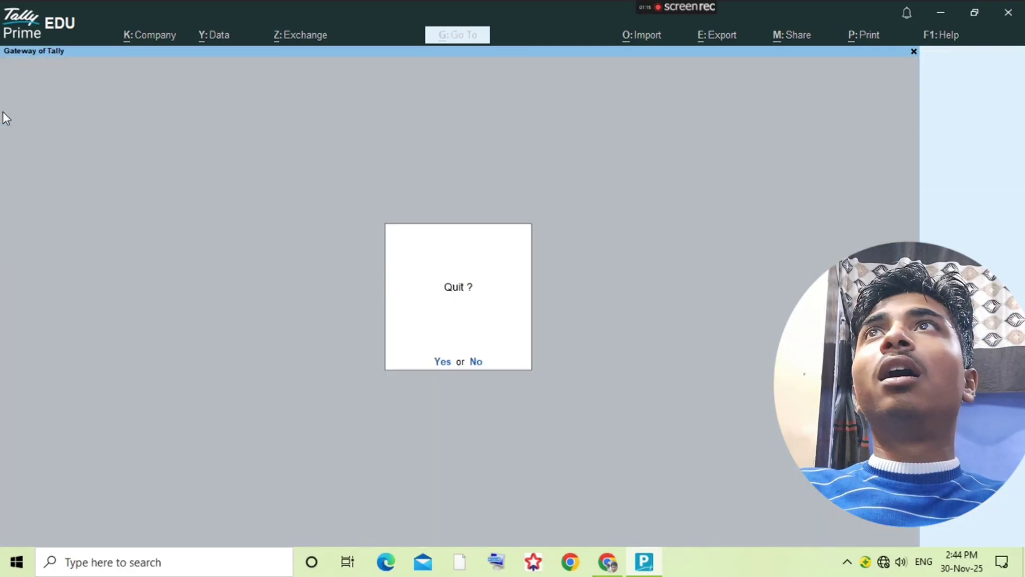
Step: Look up the 10-4-2018 goods purchase in the assignment PDF and start a new purchase voucher from the Purchase ledger
key("Escape")
key("d")
key("a")
key("l")
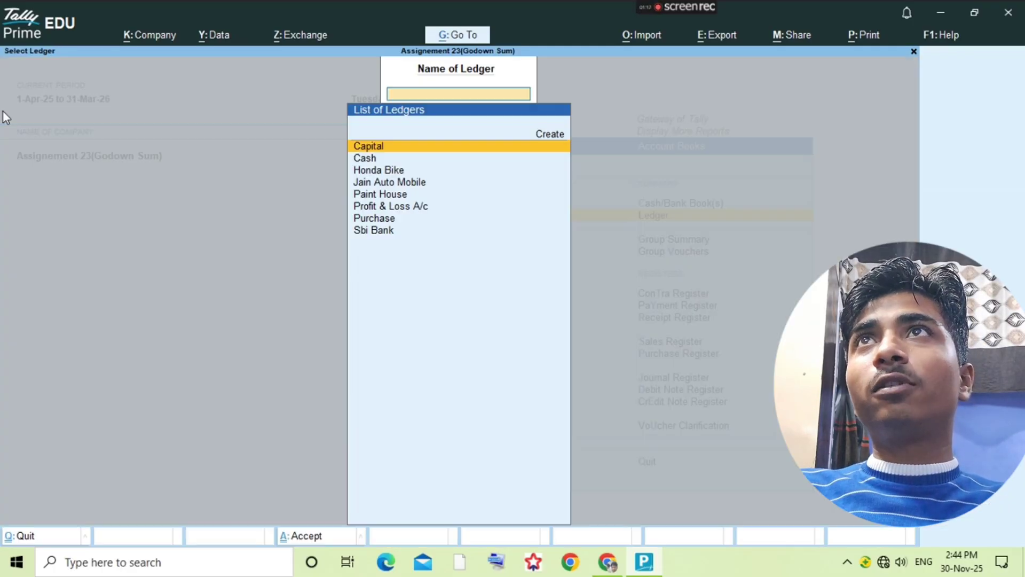
key("alt+Tab")
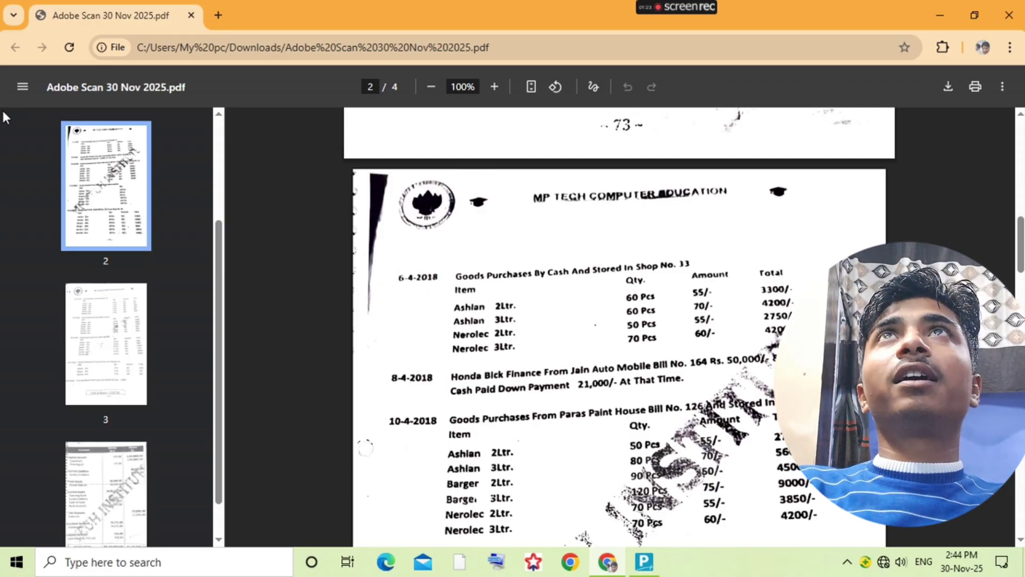
key("alt+Tab")
type("Pur")
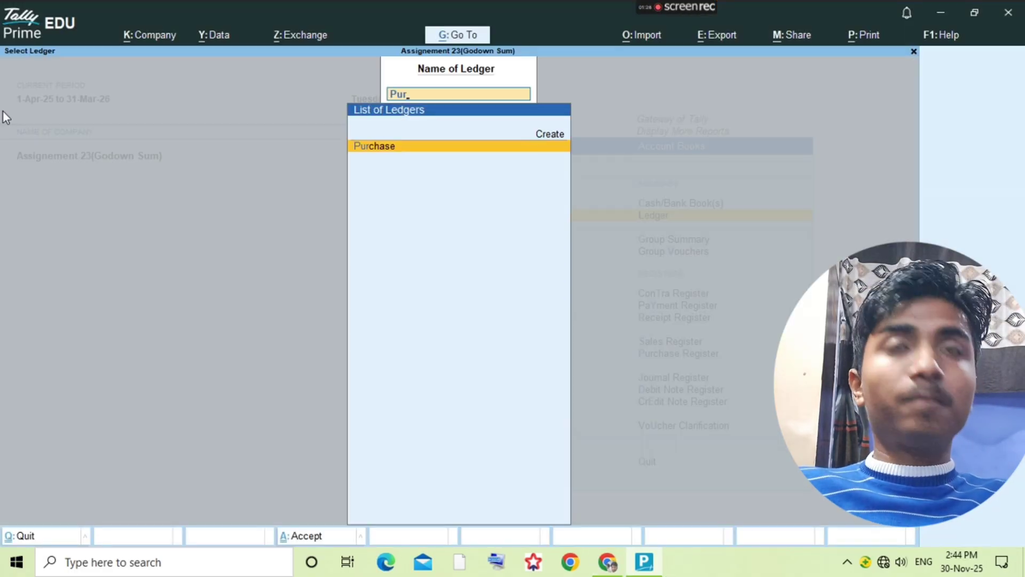
key("Return")
key("alt+a")
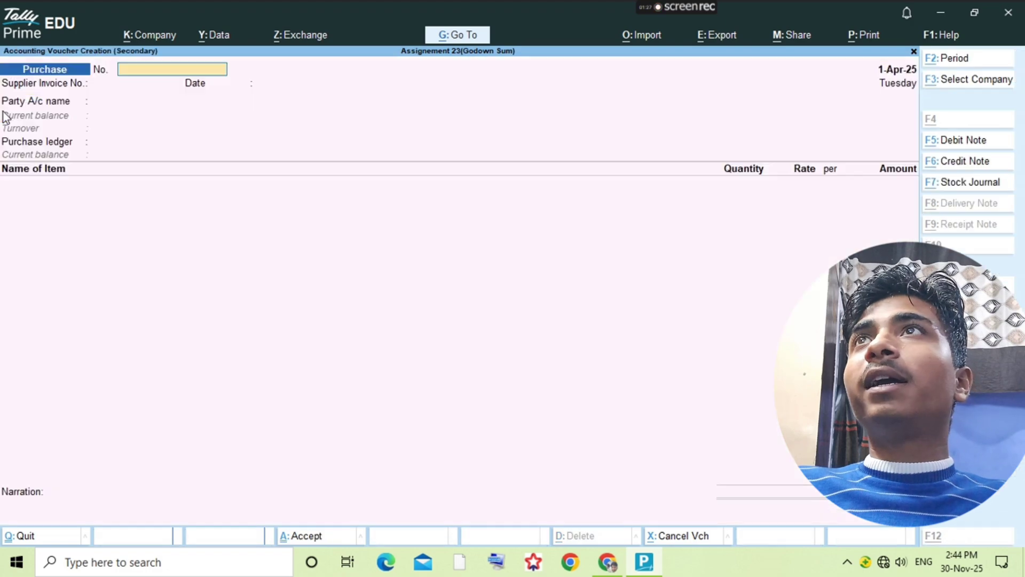
Step: Enter 126 as both the voucher number and the supplier invoice number, keeping the 1-Apr-25 date
key("alt+Tab")
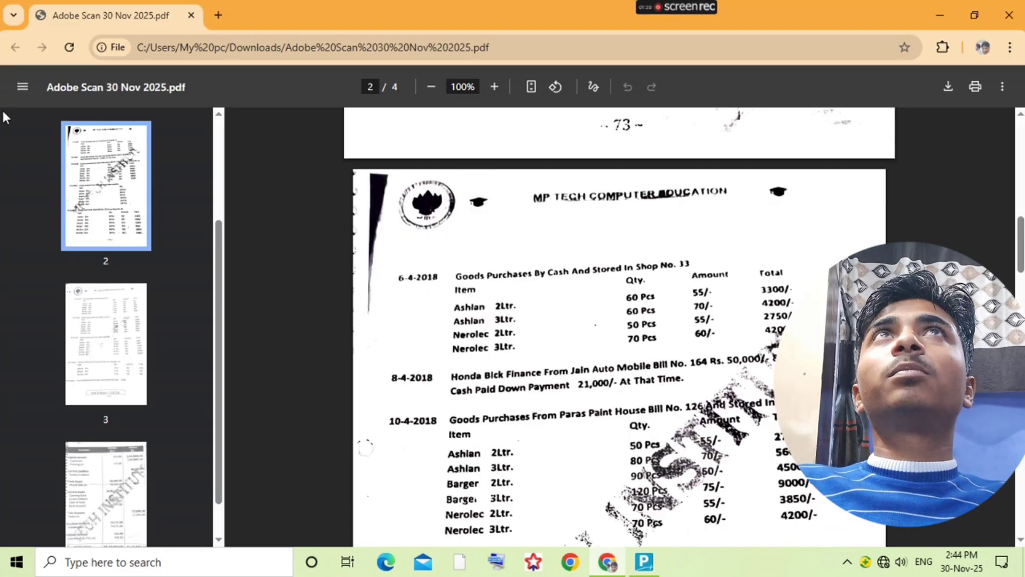
key("alt+Tab")
type("126")
key("Return")
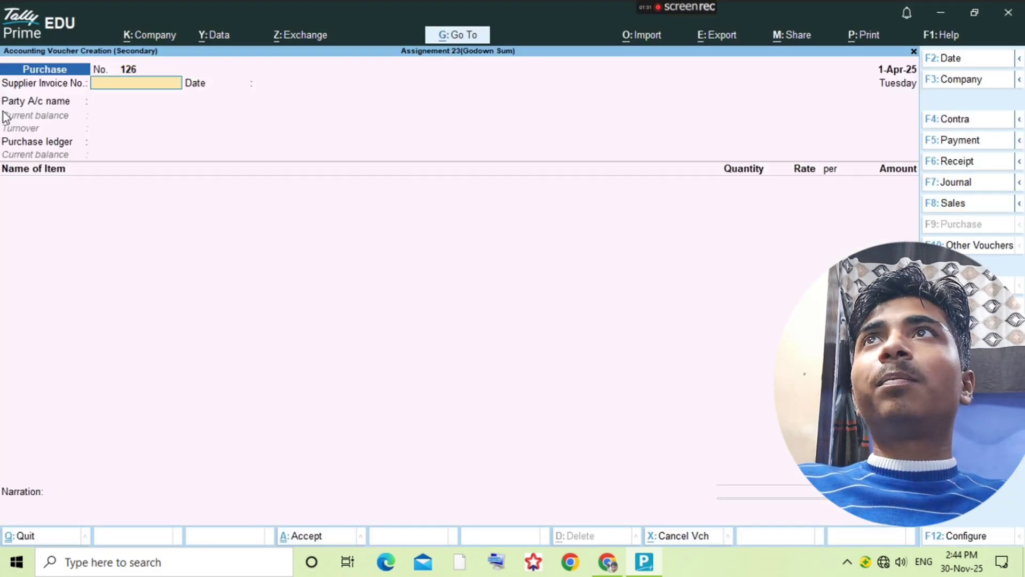
type("126")
key("Return")
key("Return")
Step: Create the ledger Paras Paint House under Sundry Creditors as the voucher's party and accept its receipt and party details
key("alt+Tab")
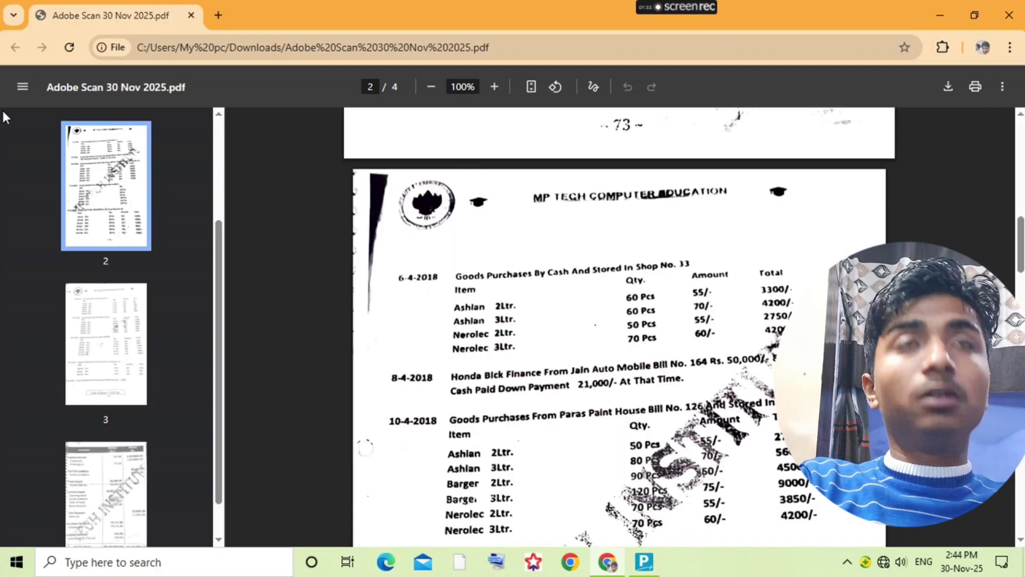
key("alt+Tab")
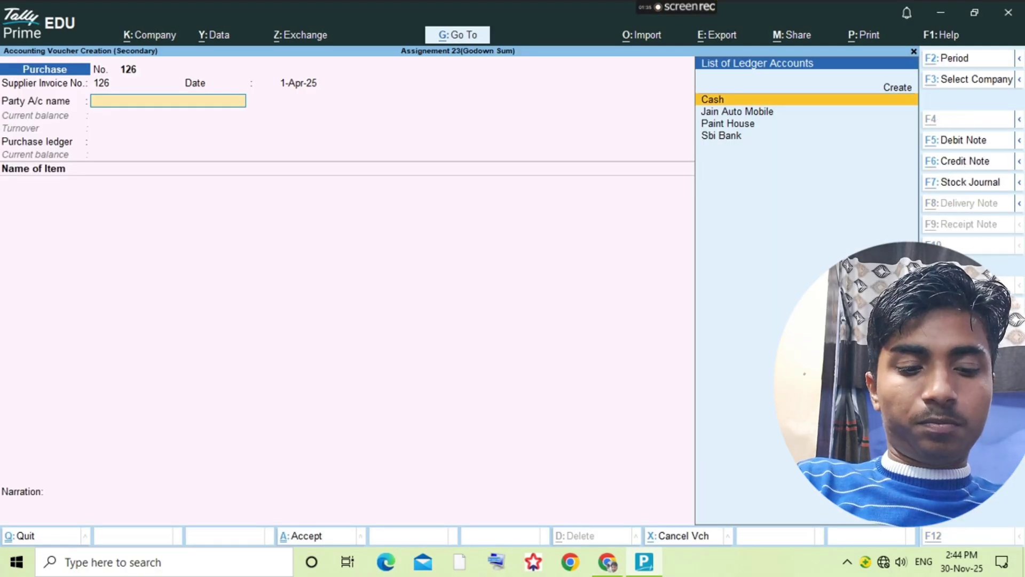
key("alt+c")
type("Paras")
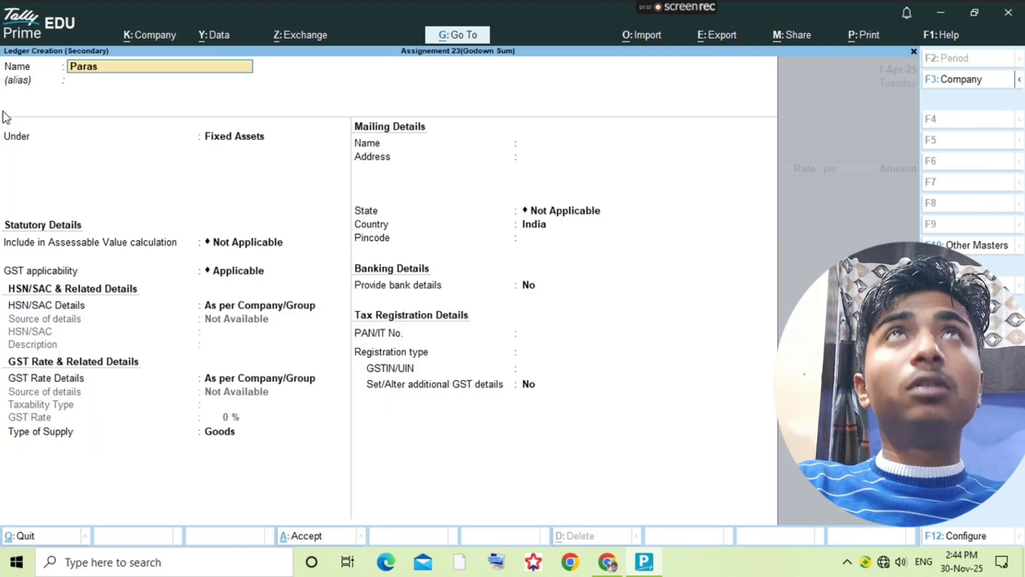
type(" Paint H")
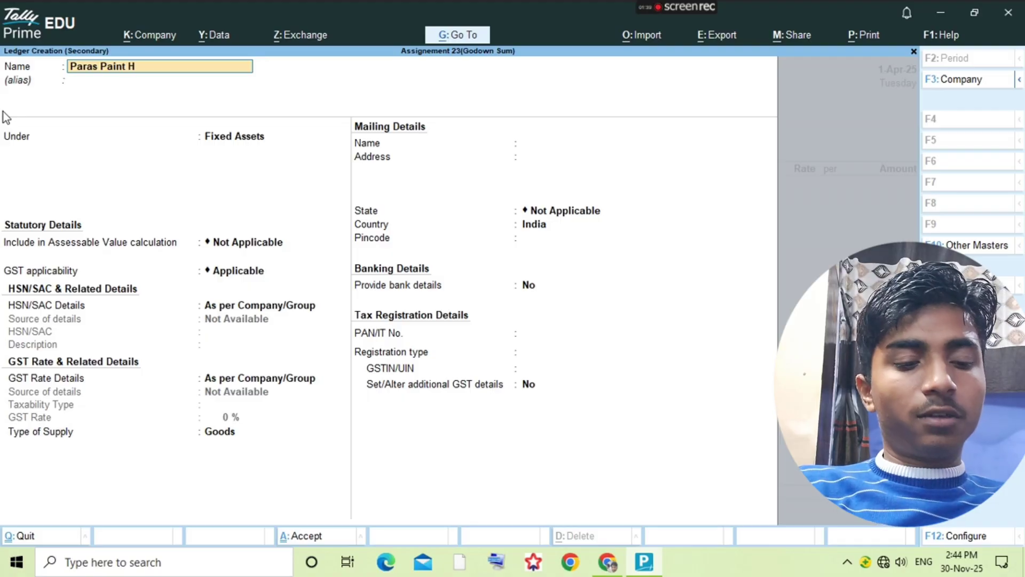
type("ouse")
key("Return")
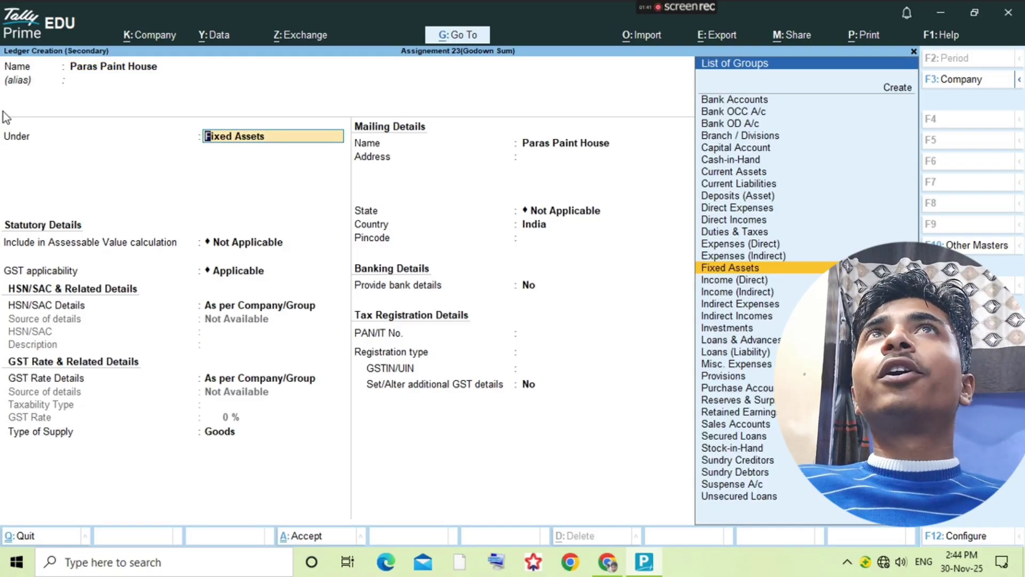
type("Sundry")
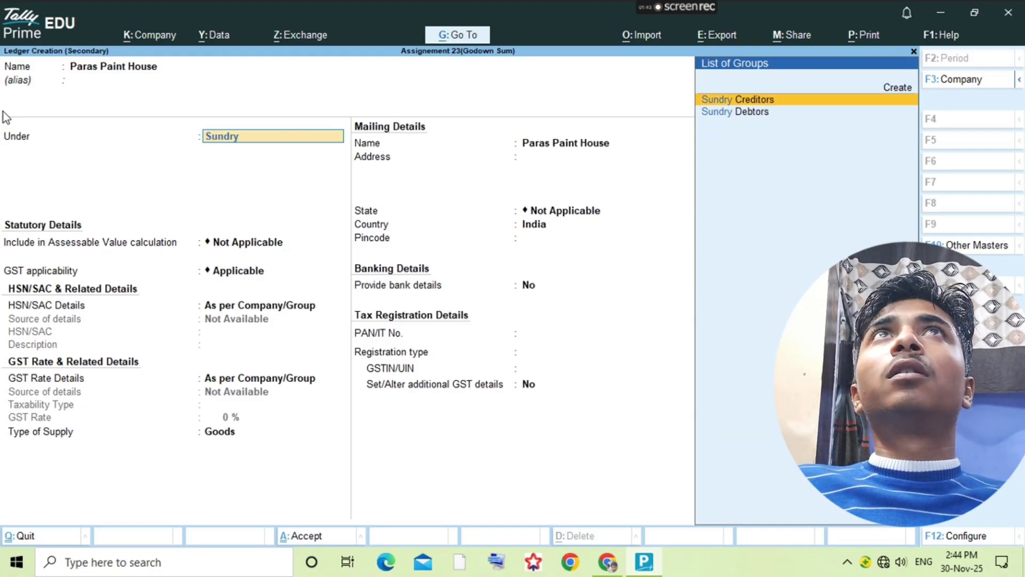
key("Return")
key("ctrl+a")
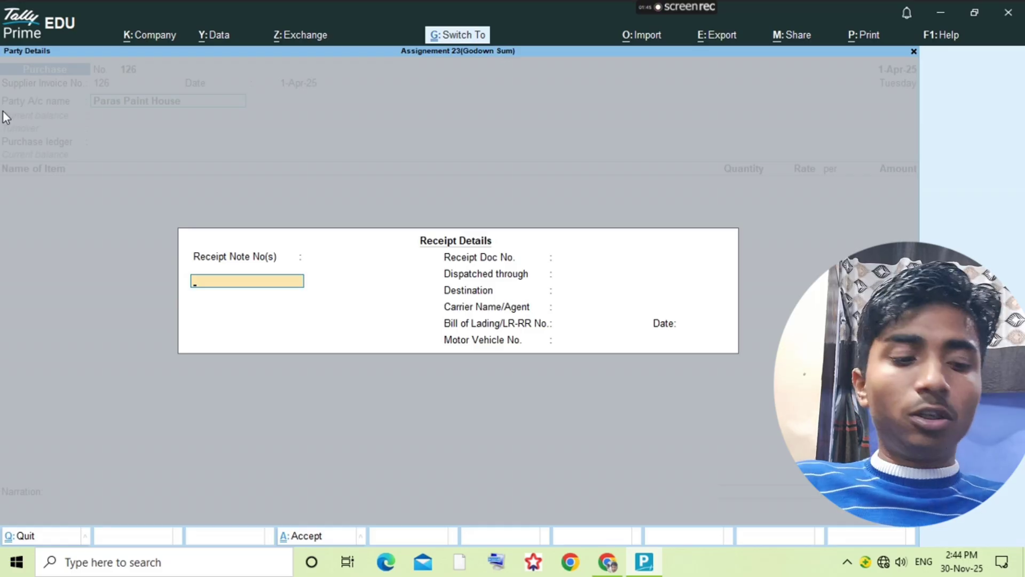
key("ctrl+a")
Step: Add the stock item Ashian 2ltr. to the purchase voucher and allocate it to the godown Shop No. 33
key("alt+Tab")
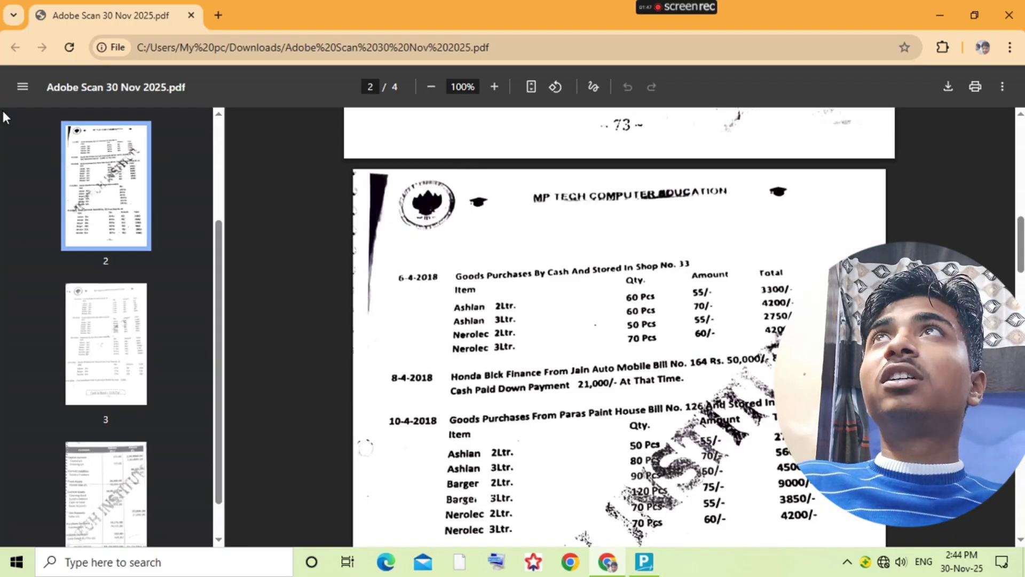
key("alt+Tab")
type("ash")
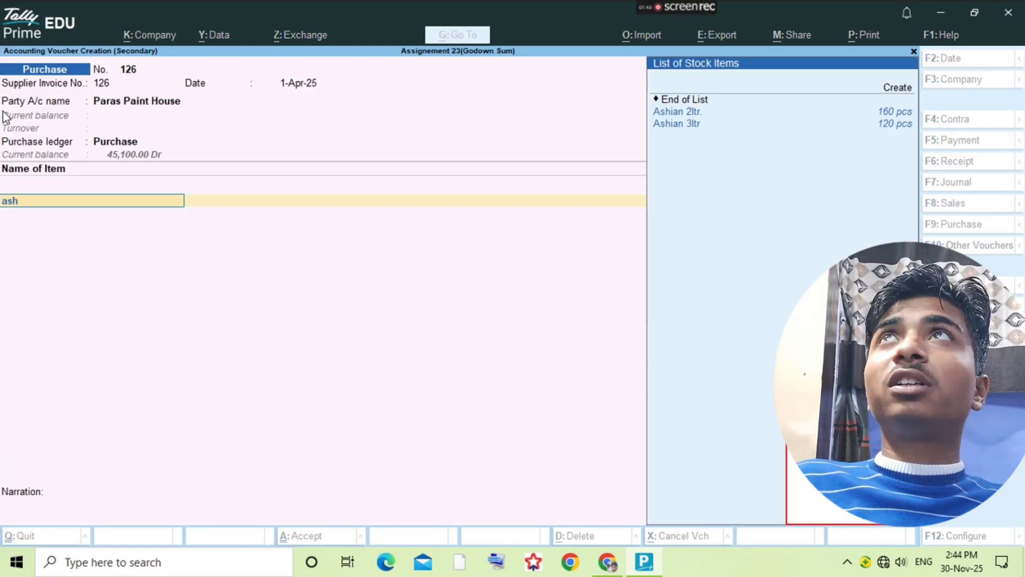
key("Return")
key("Return")
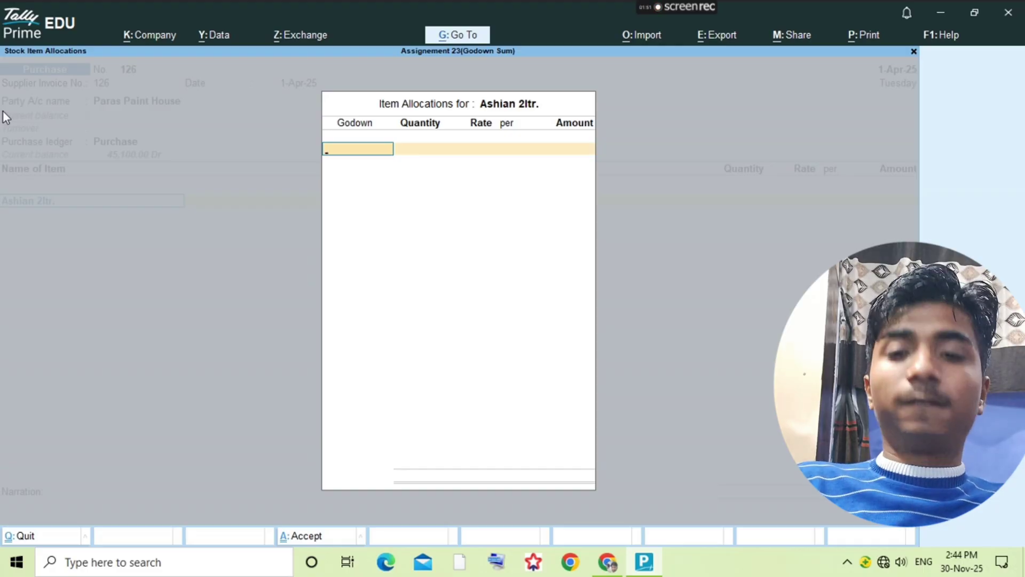
type("a")
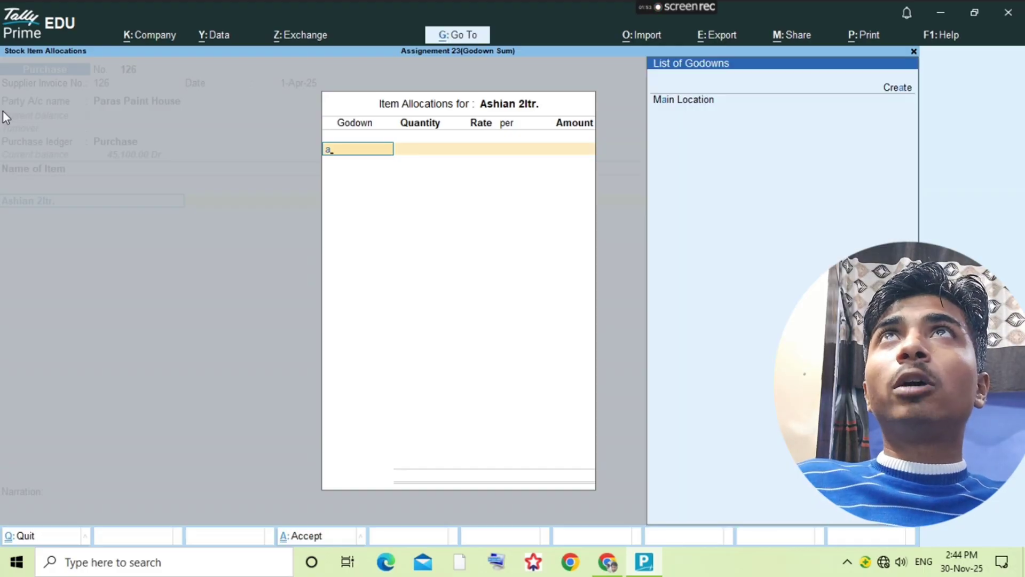
key("BackSpace")
key("Down")
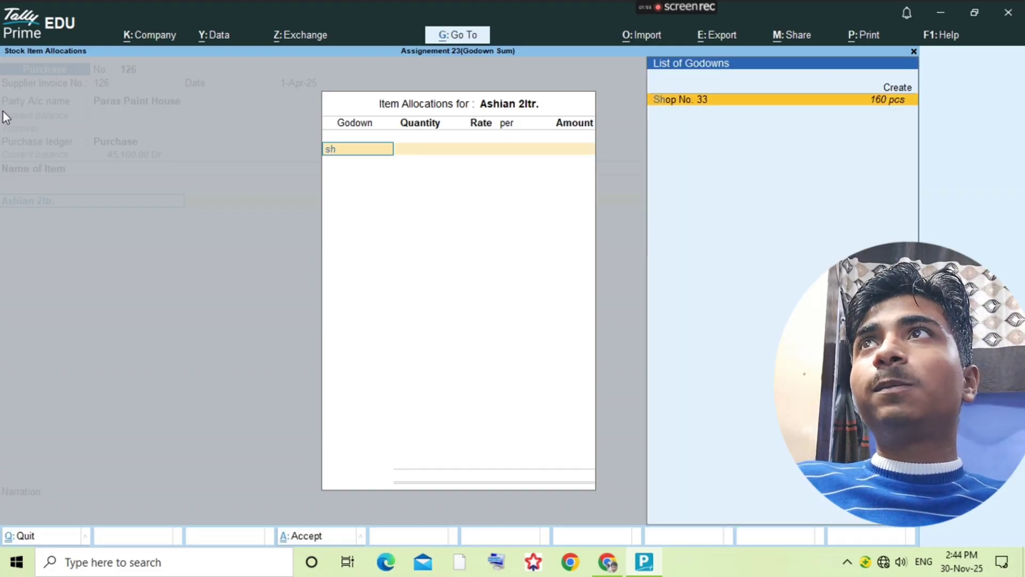
key("Return")
Step: Enter 50 pcs at a rate of 55 for Ashian 2ltr. and accept the allocation
key("alt+Tab")
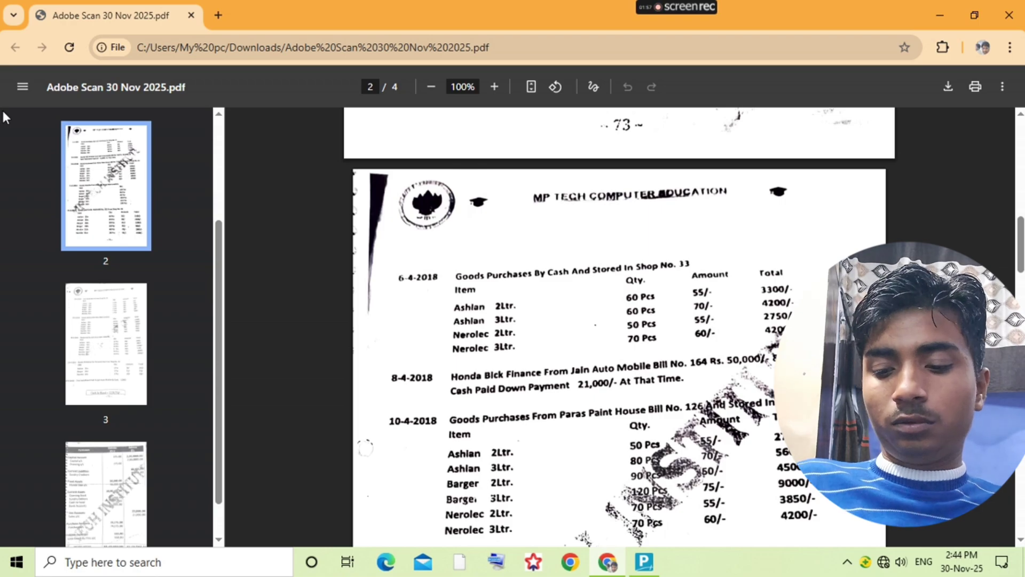
key("alt+Tab")
type("55")
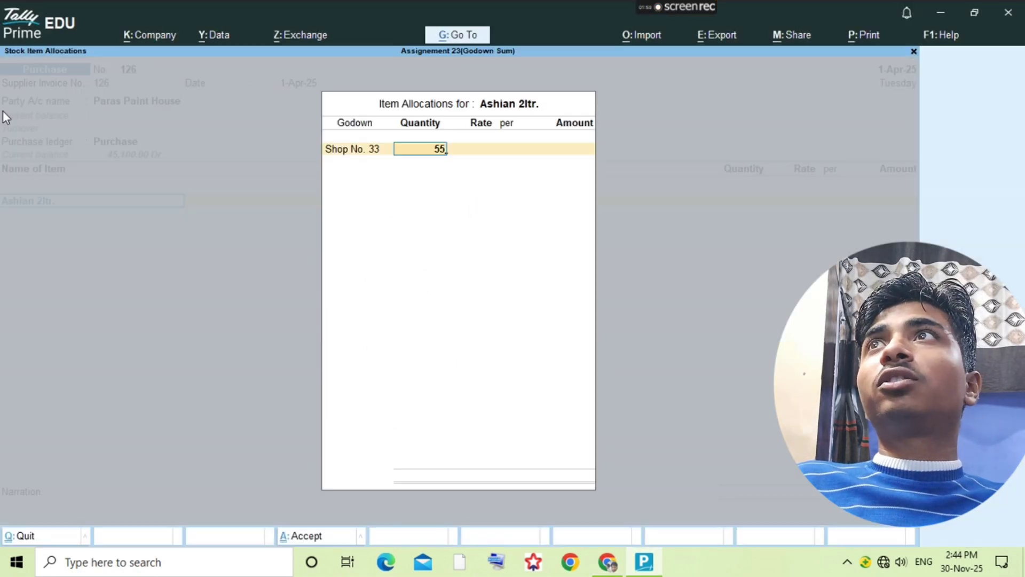
key("BackSpace")
type("0")
key("Return")
key("Return")
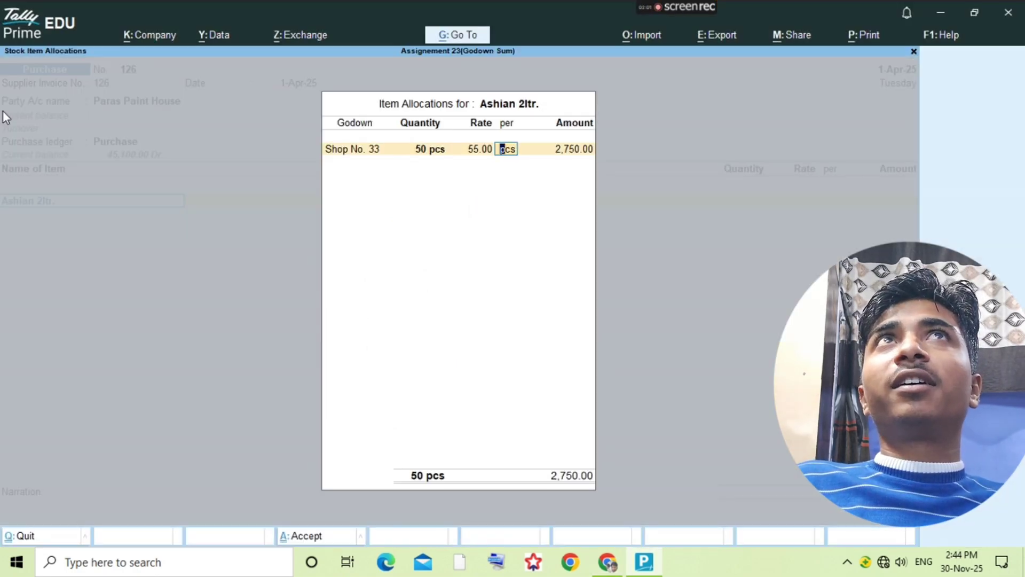
key("alt+Tab")
key("alt+Tab")
key("Return")
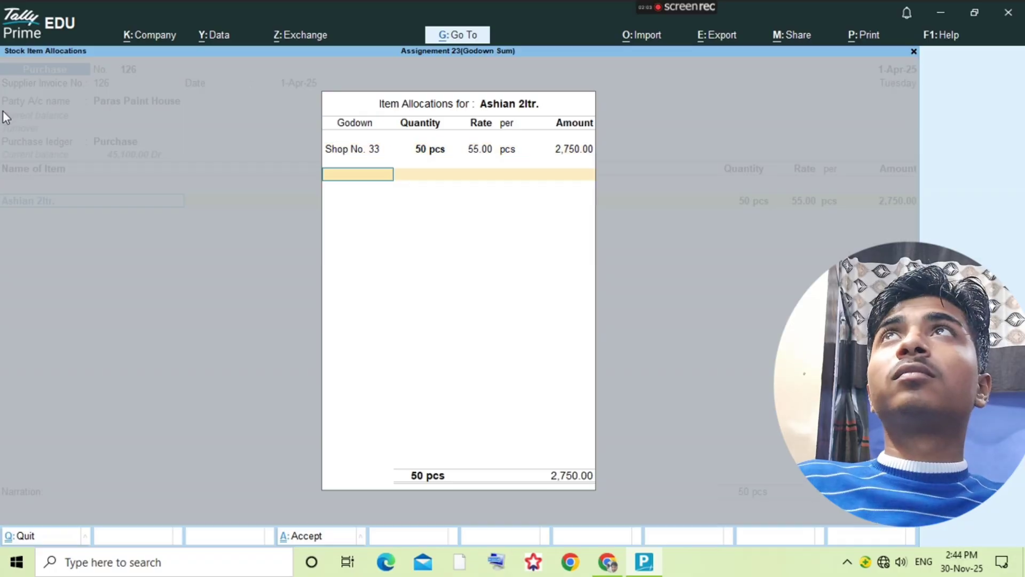
key("Return")
key("Return")
Step: Add the stock item Ashian 3ltr to the purchase voucher and allocate it to the godown Shop No. 33
type("Ash")
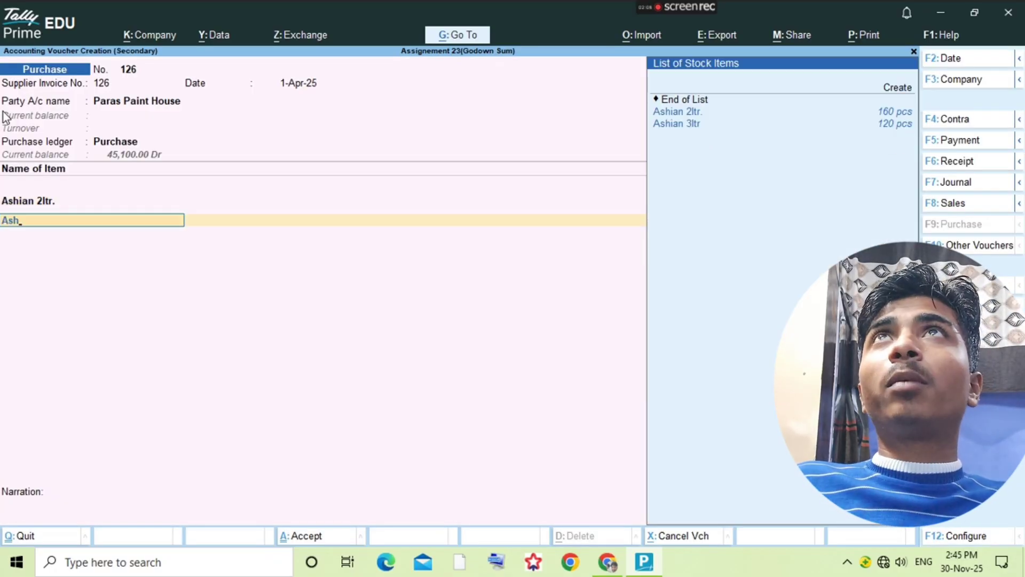
key("Down")
key("Return")
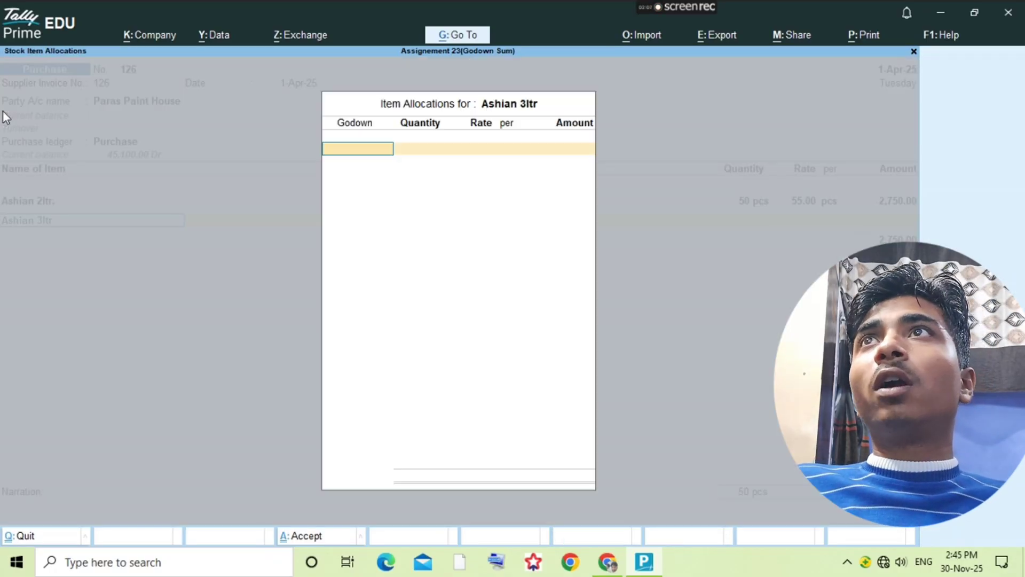
type("Sh")
key("Return")
Step: Check the Ashian 3ltr line in the assignment PDF, enter 80 pcs at a rate of 70, and accept the allocation
key("alt+Tab")
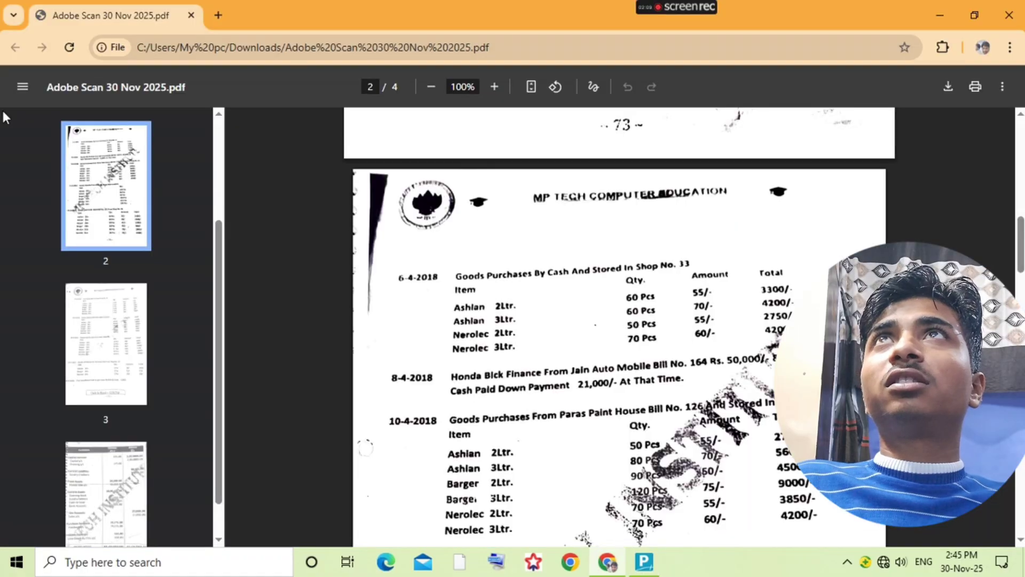
key("alt+Tab")
type("80")
key("Return")
type("70")
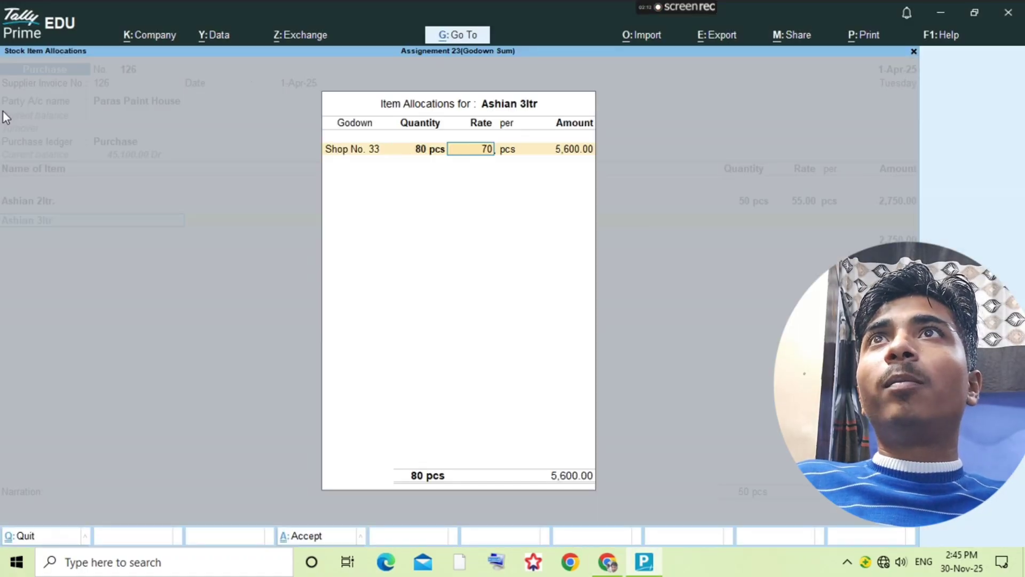
key("Return")
key("Return")
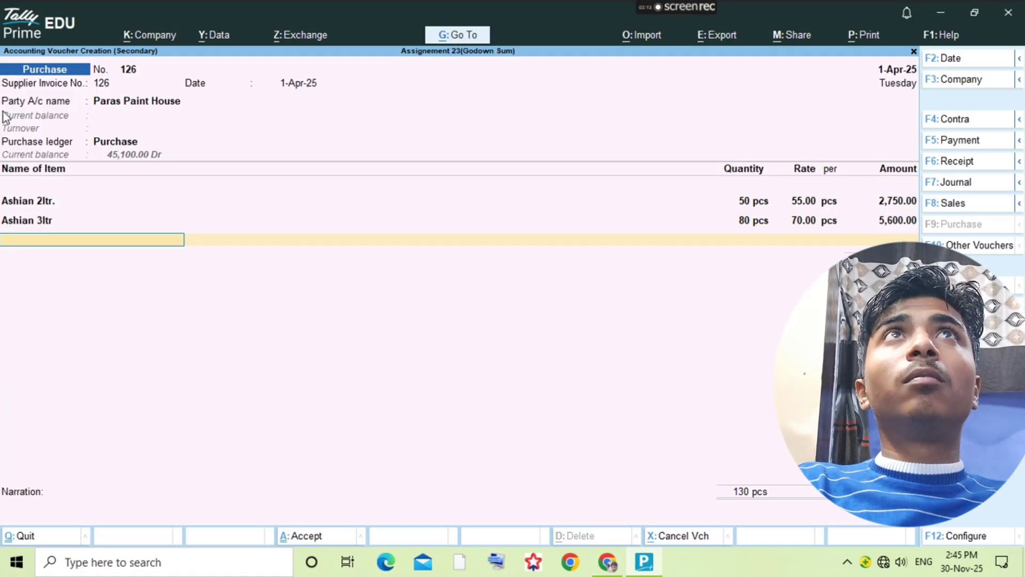
Step: Add the next item from the assignment PDF, Barger 2ltr, to the purchase voucher and allocate it to the godown Shop No. 33
key("alt+Tab")
key("alt+Tab")
type("Barger")
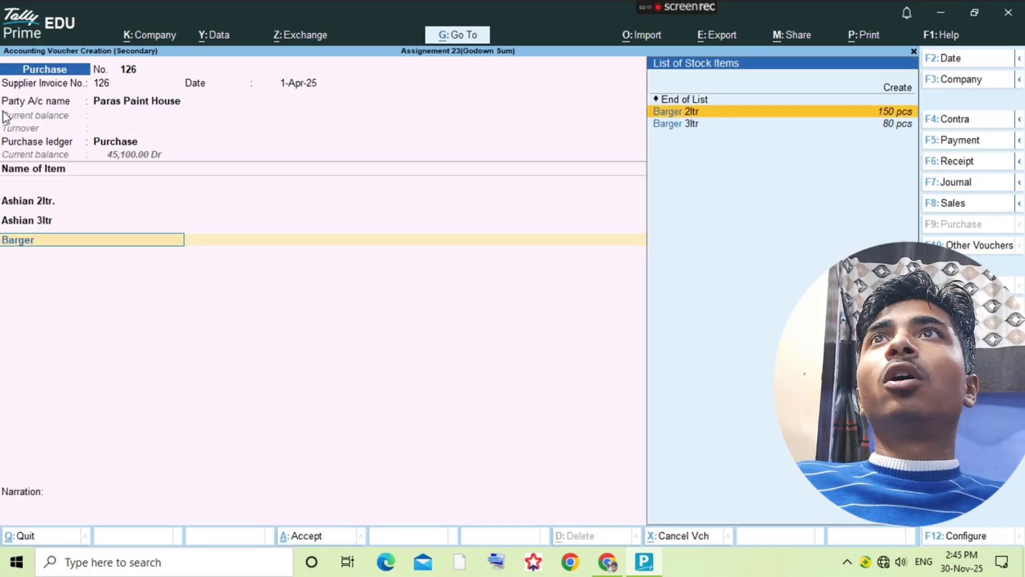
key("Return")
type("sh")
key("Return")
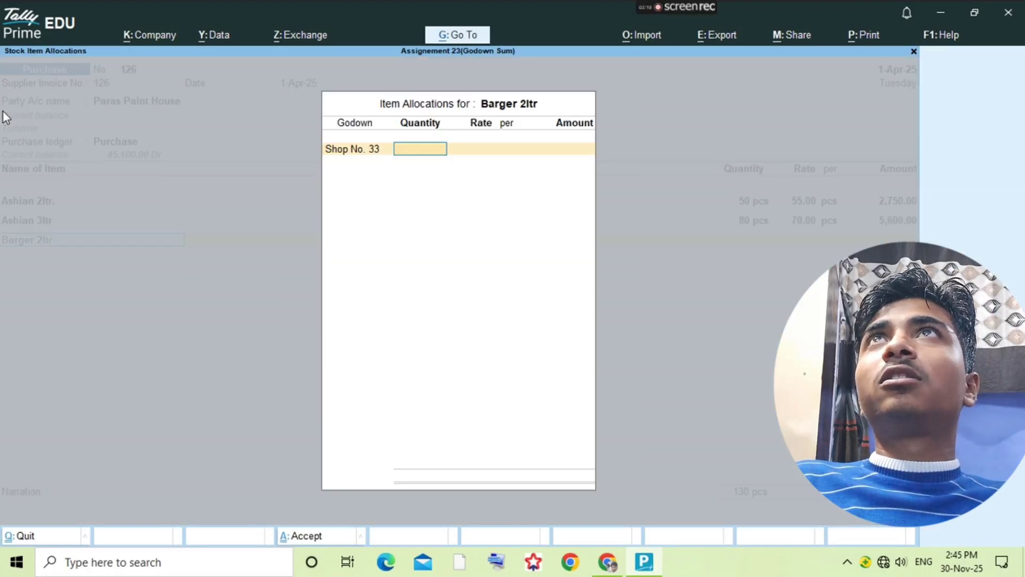
Step: Check the Barger 2ltr line in the assignment PDF, enter 90 pcs at a rate of 50, and accept the allocation
key("alt+Tab")
key("alt+Tab")
type("90")
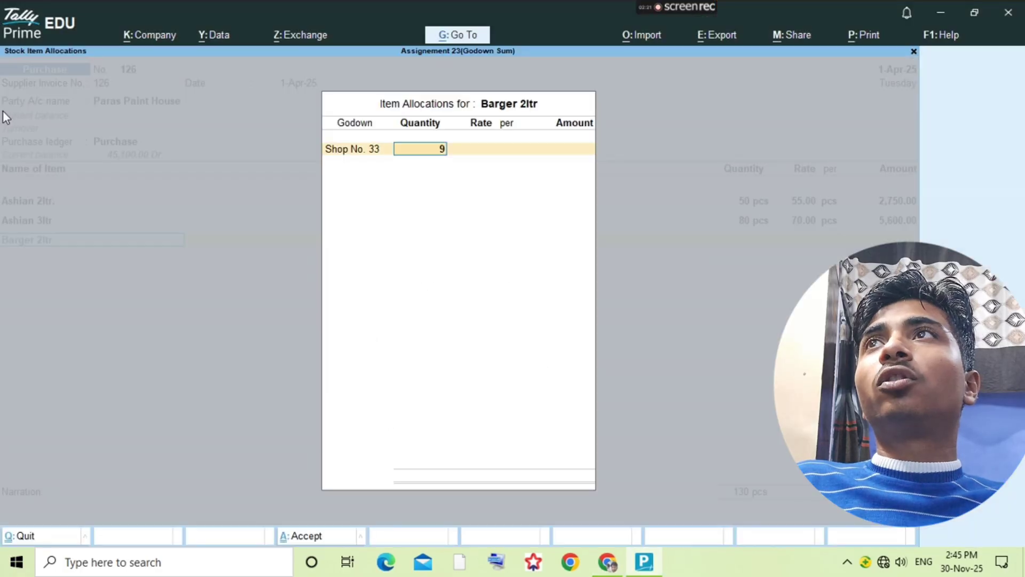
key("Return")
key("Return")
key("Return")
key("Return")
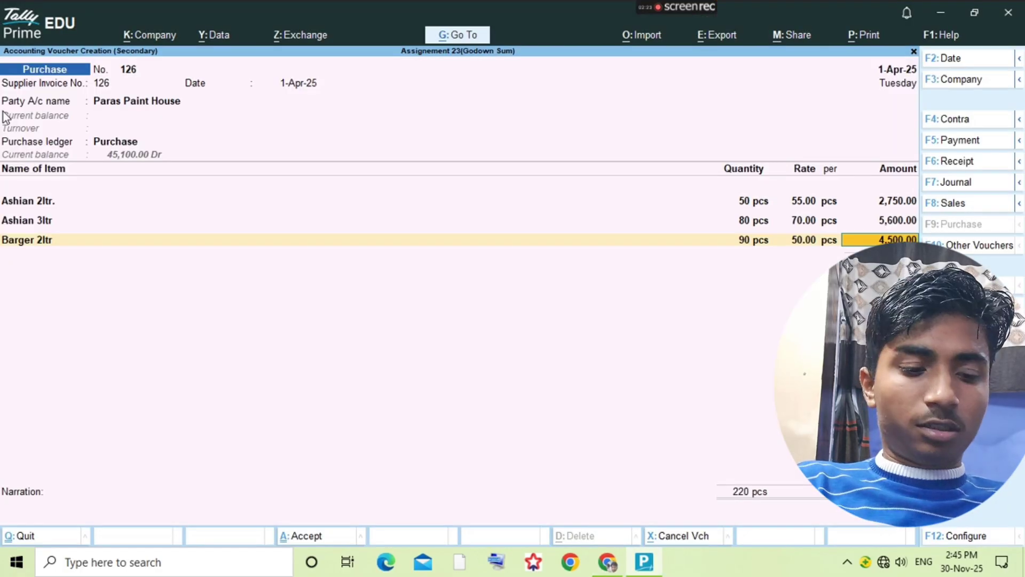
Step: Check the assignment PDF for the next item of the Paras Paint House purchase and return to the voucher in TallyPrime
key("alt+Tab")
key("alt+Tab")
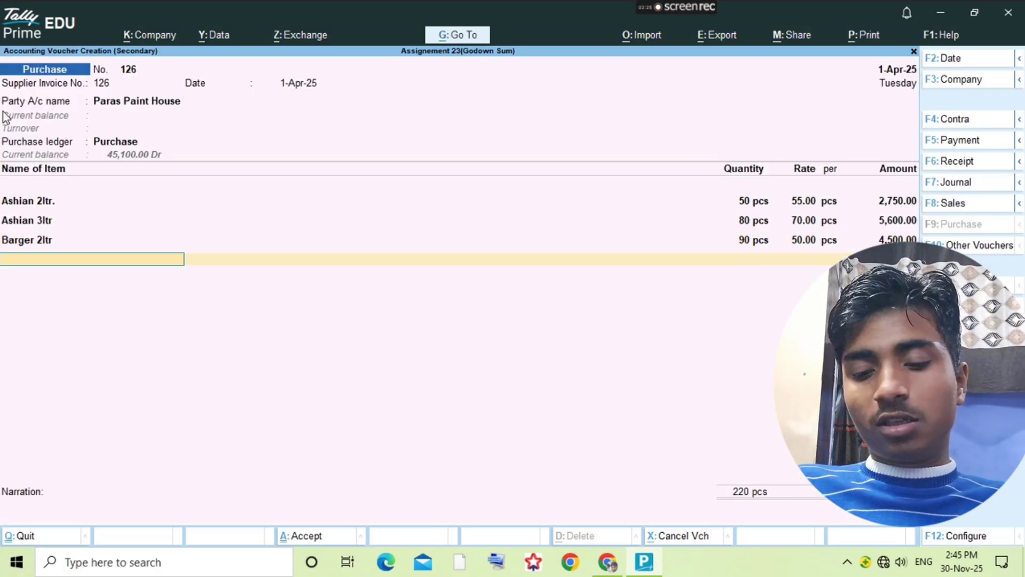
Step: Add Barger 3ltr to the purchase voucher, allocated to Shop No. 33 with 120 pcs at 75, per the assignment PDF
type("Barge")
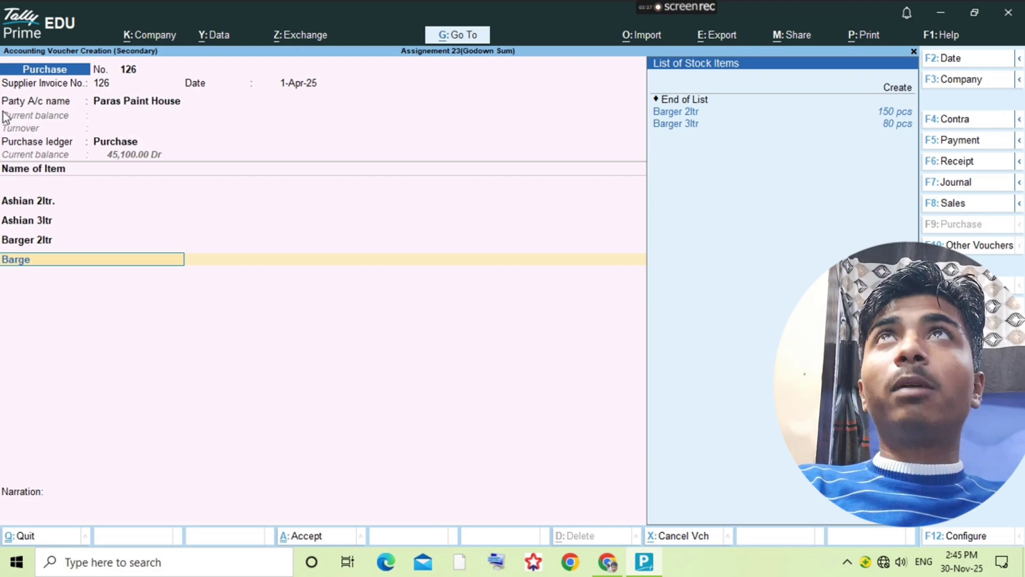
key("Down")
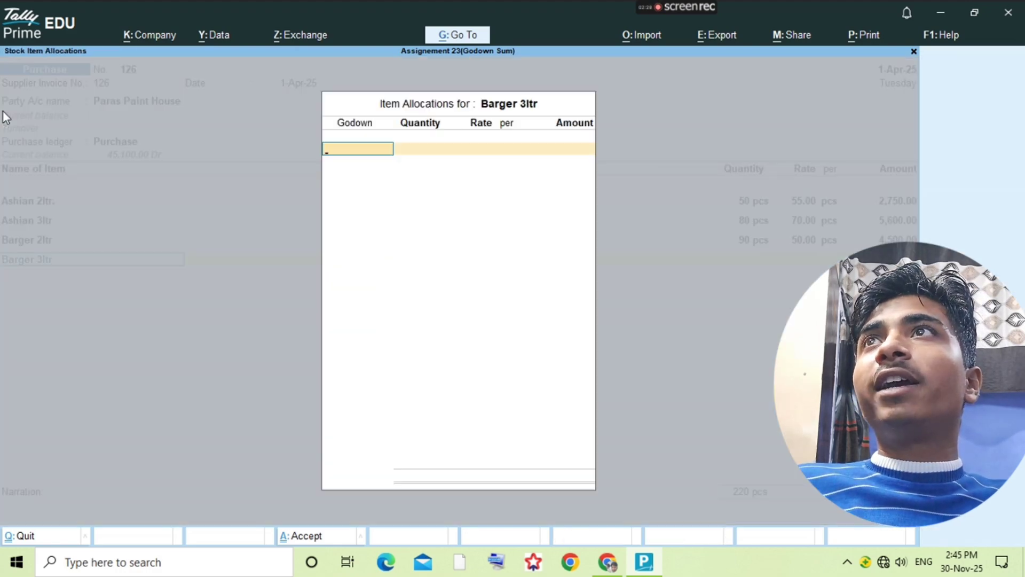
type("Sh")
key("alt+Tab")
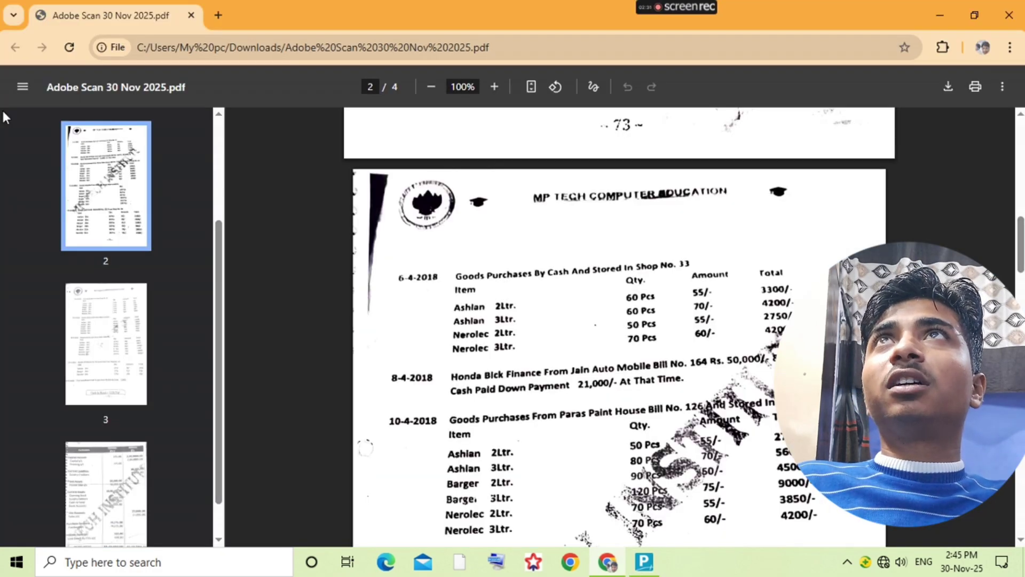
key("alt+Tab")
type("120")
key("Return")
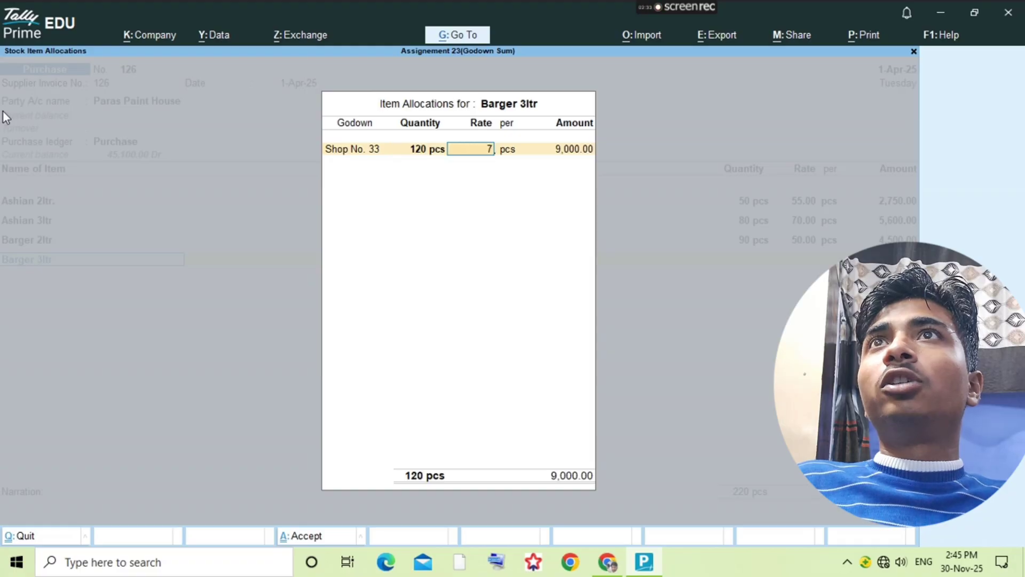
key("Return")
key("Return")
key("alt+Tab")
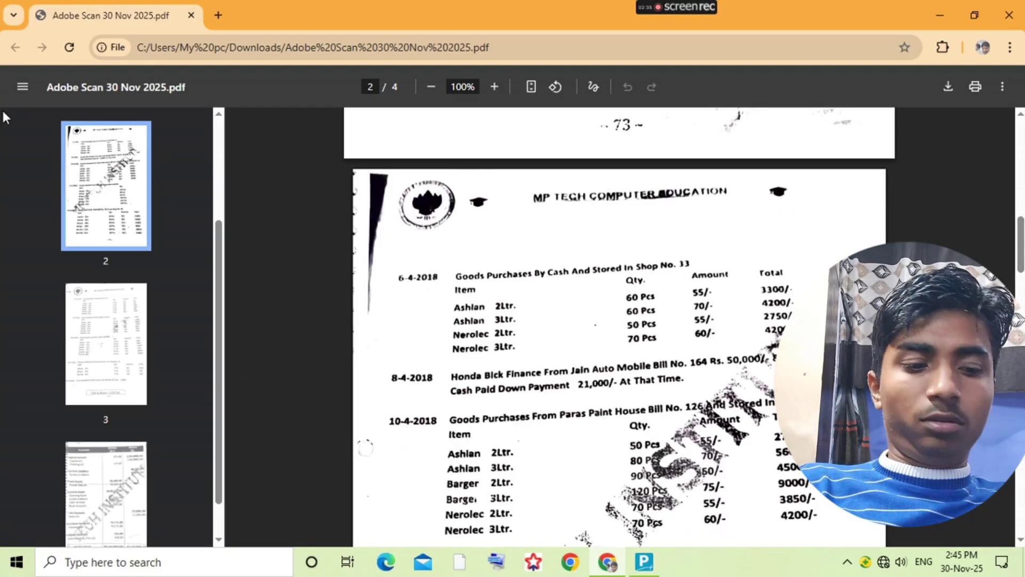
key("alt+Tab")
key("Return")
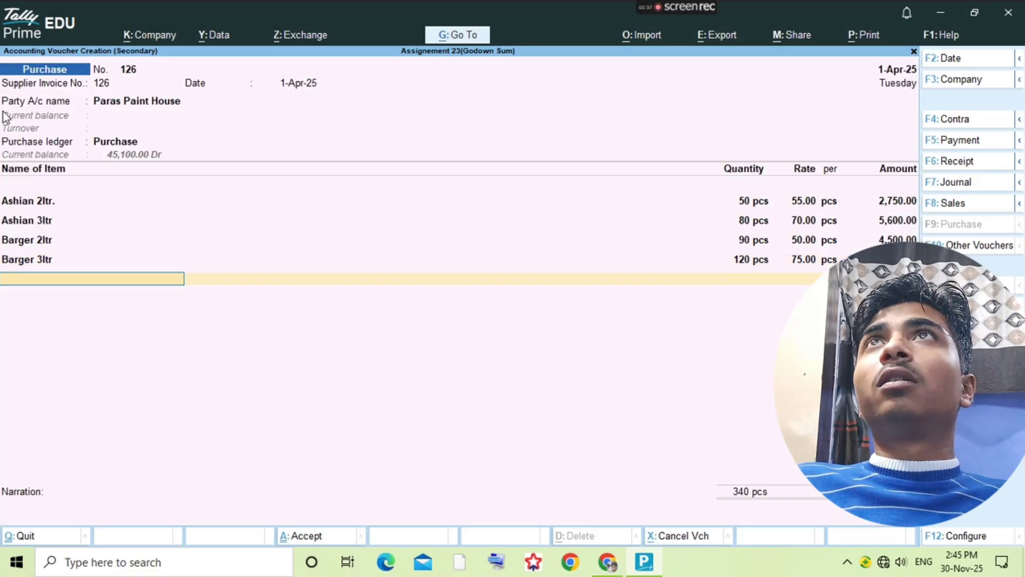
Step: Add Nerolec 2ltr to the purchase voucher, allocated to Shop No. 33 with 70 pcs at 55
type("Nero")
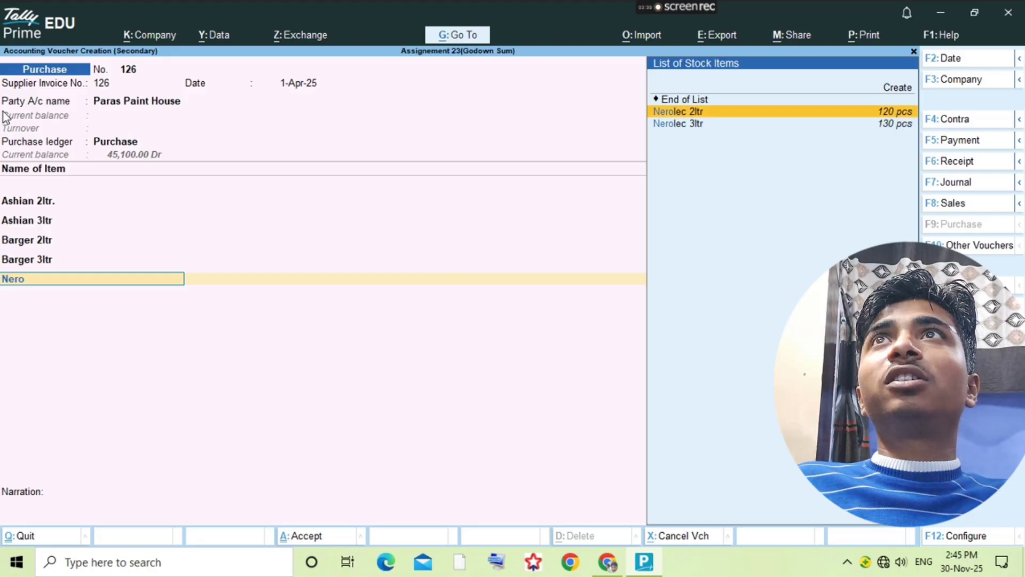
key("Return")
key("Return")
type("Sh")
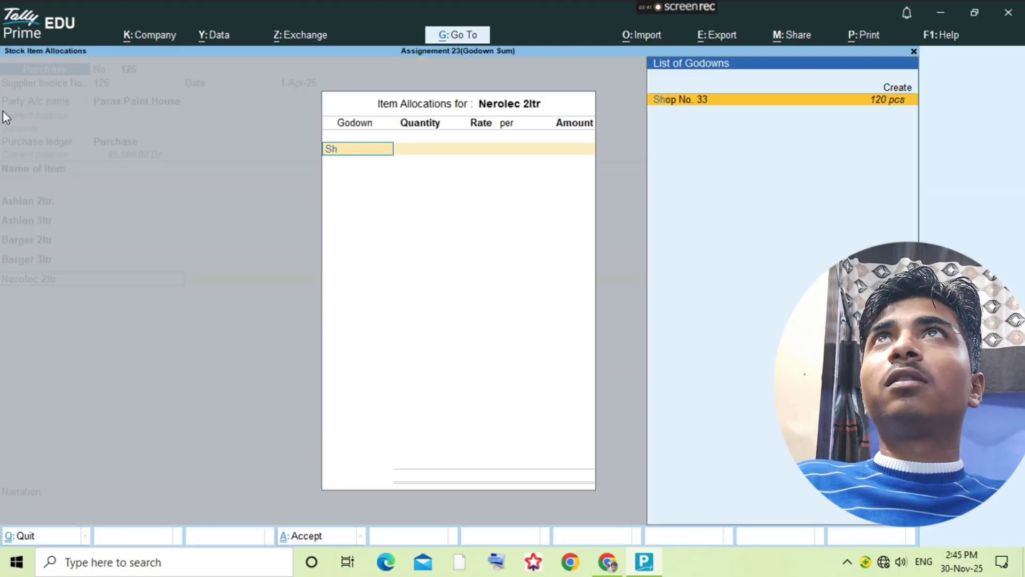
key("Return")
key("alt+Tab")
key("alt+Tab")
type("70")
key("Return")
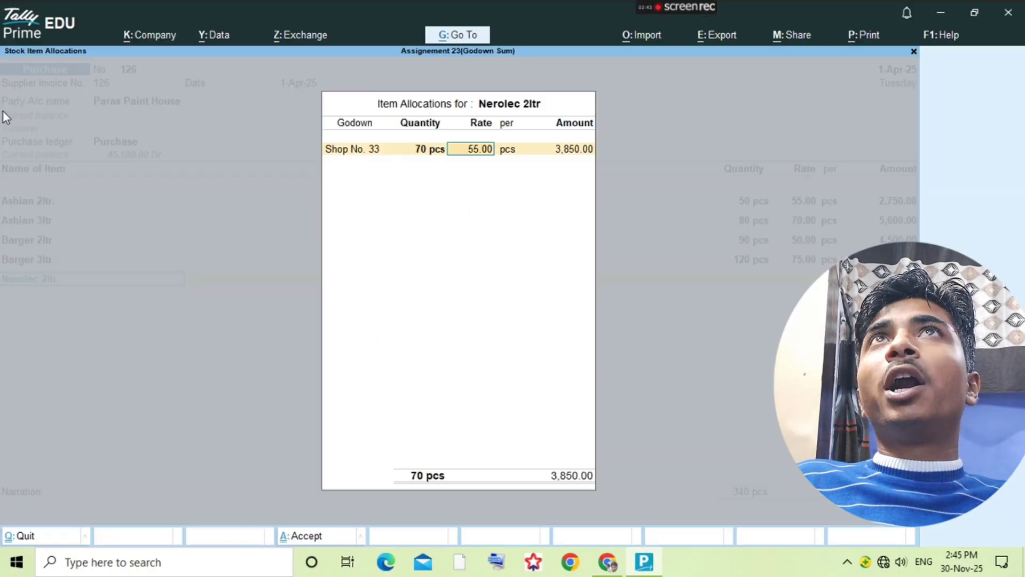
key("Return")
key("Return")
Step: Check the assignment PDF for the next purchased item and select Nerolec 3ltr on the purchase voucher
key("alt+Tab")
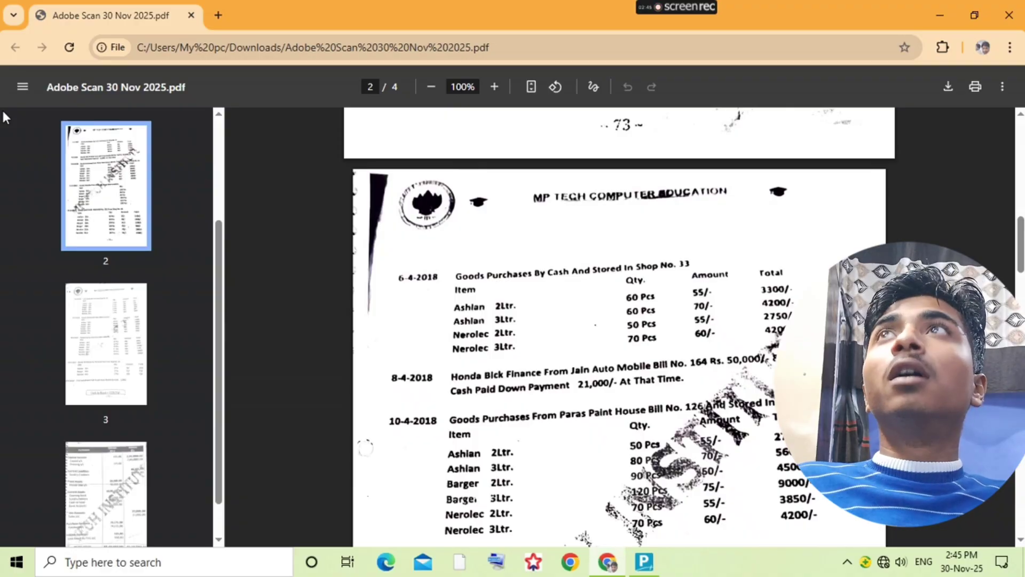
key("alt+Tab")
type("Nero")
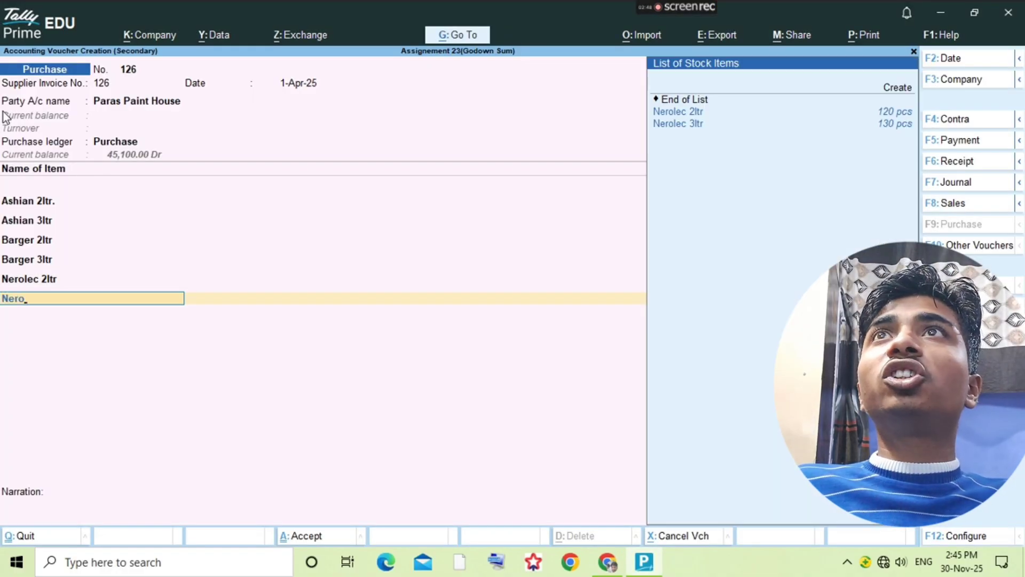
key("Down")
key("Return")
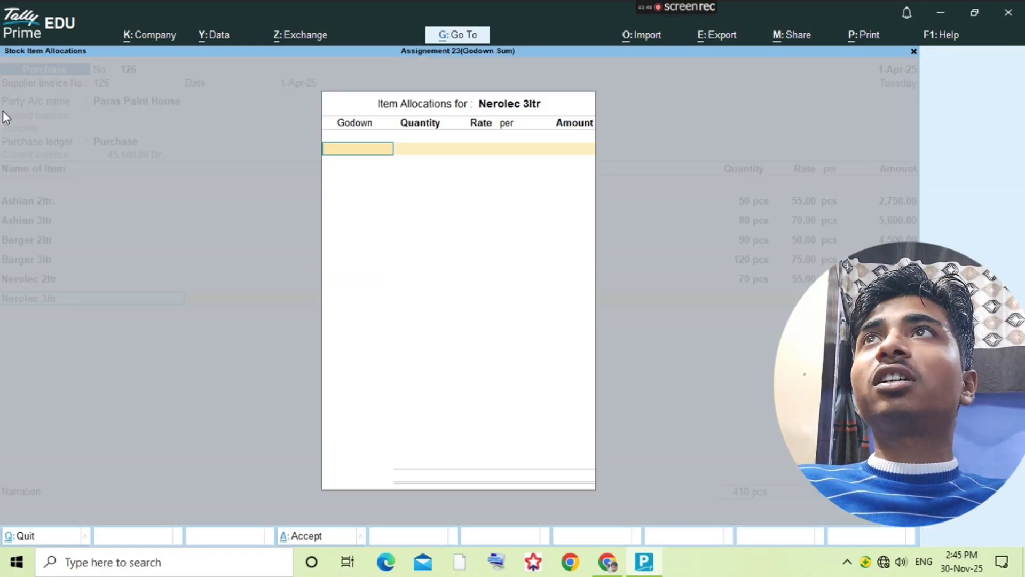
Step: Allocate Nerolec 3ltr to Shop No. 33 with 70 pcs at a rate of 60
type("Sh")
key("alt+Tab")
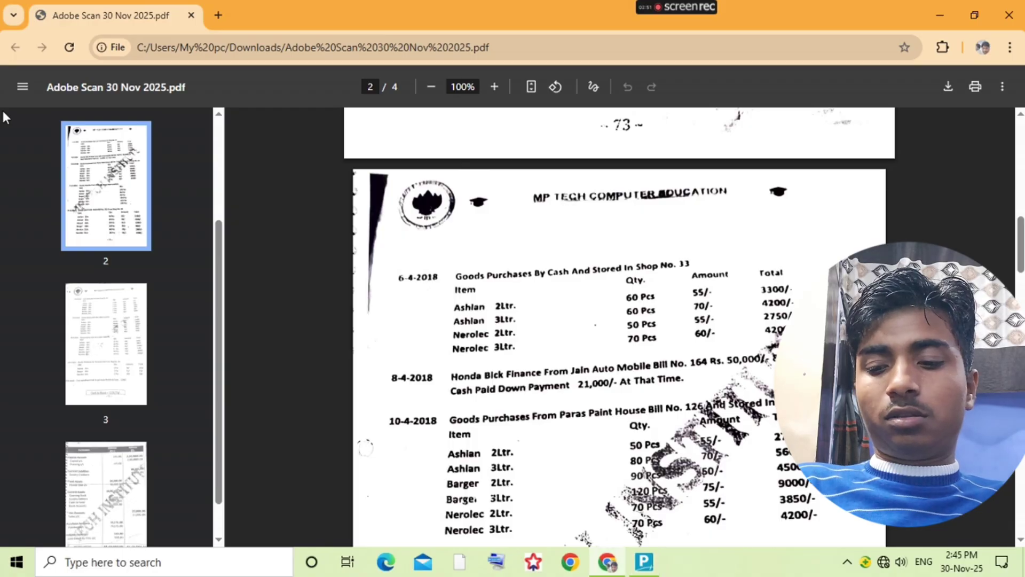
key("alt+Tab")
type("70")
key("Return")
type("560")
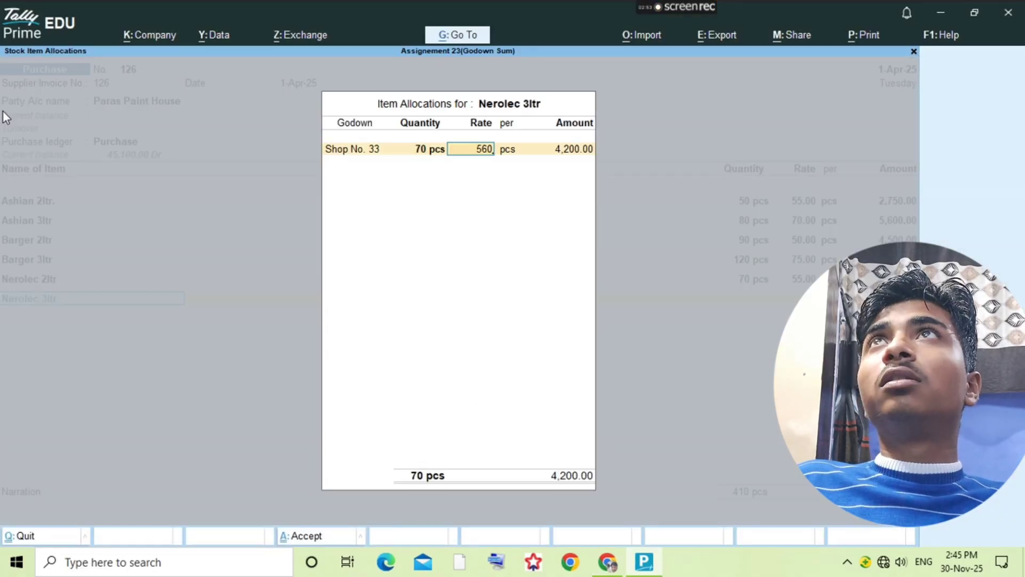
key("BackSpace")
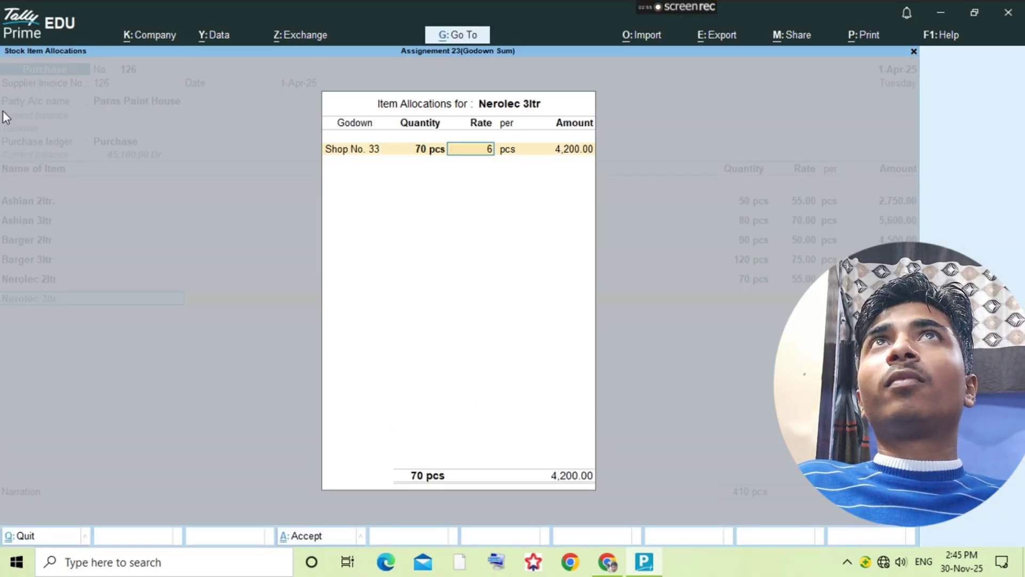
type("0")
key("Return")
key("Return")
key("Return")
Step: Check the Paras Paint House purchase against the assignment PDF and save the purchase voucher
key("alt+Tab")
key("alt+Tab")
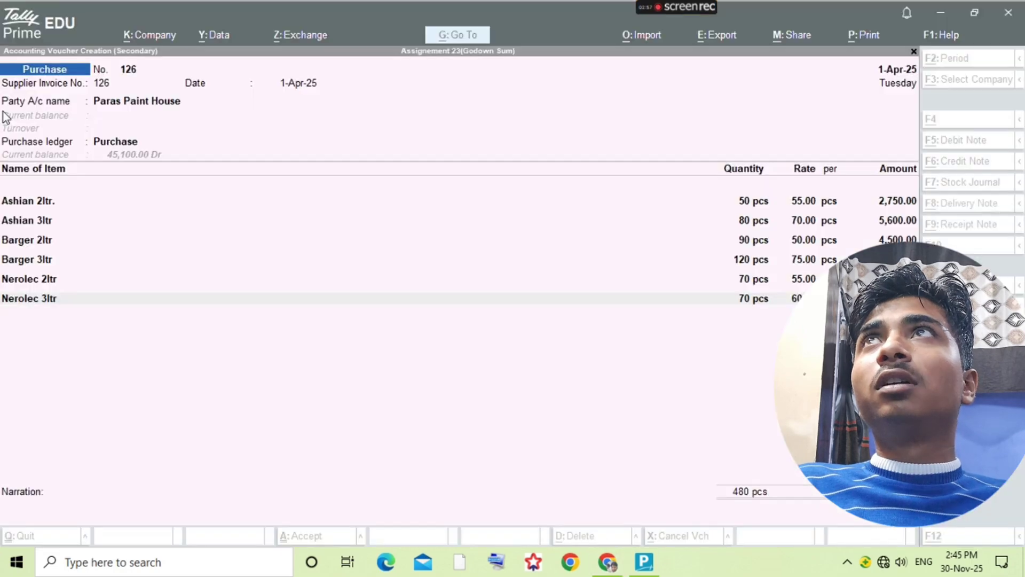
key("Return")
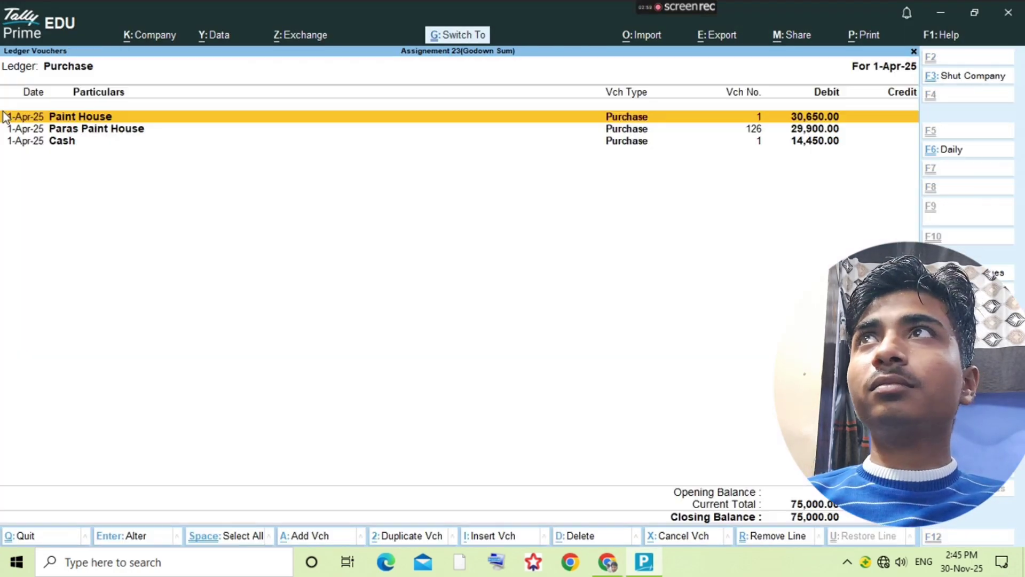
Step: Read the assignment PDF's 11-4-2018 entry on transferring goods from Shop No. 33 to Main Location
key("alt+Tab")
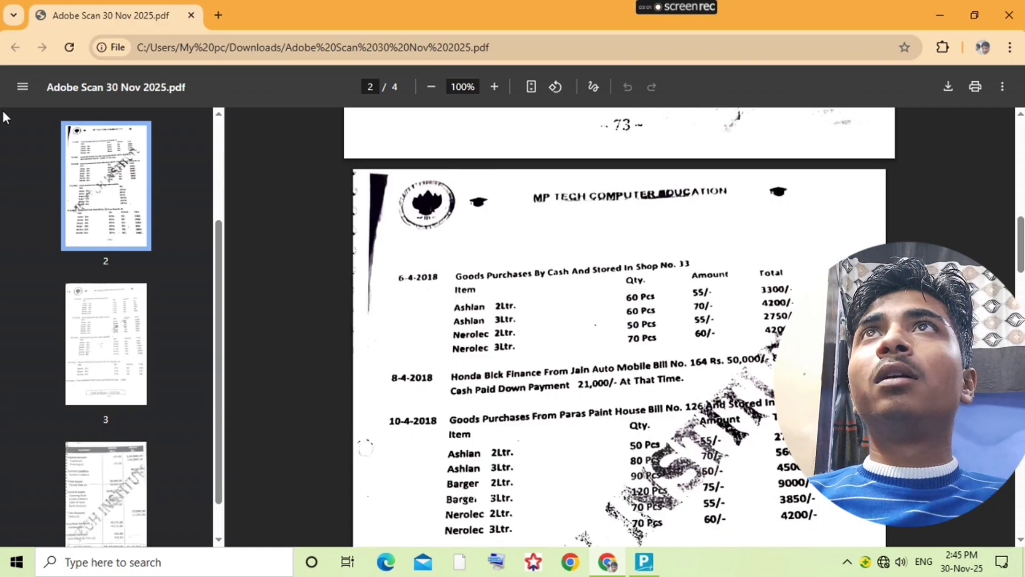
scroll(590, 435, "down", 3)
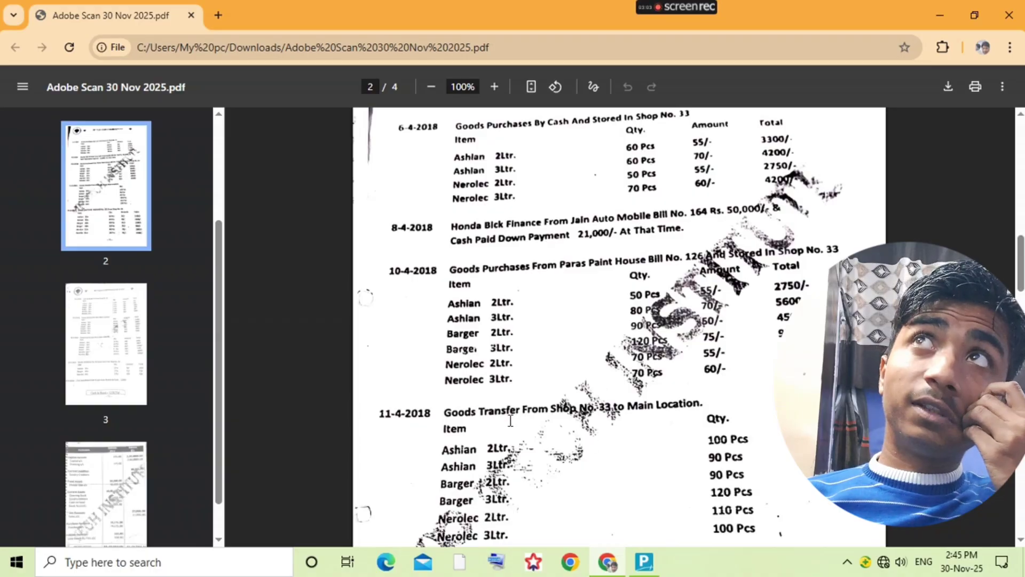
scroll(510, 420, "down", 2)
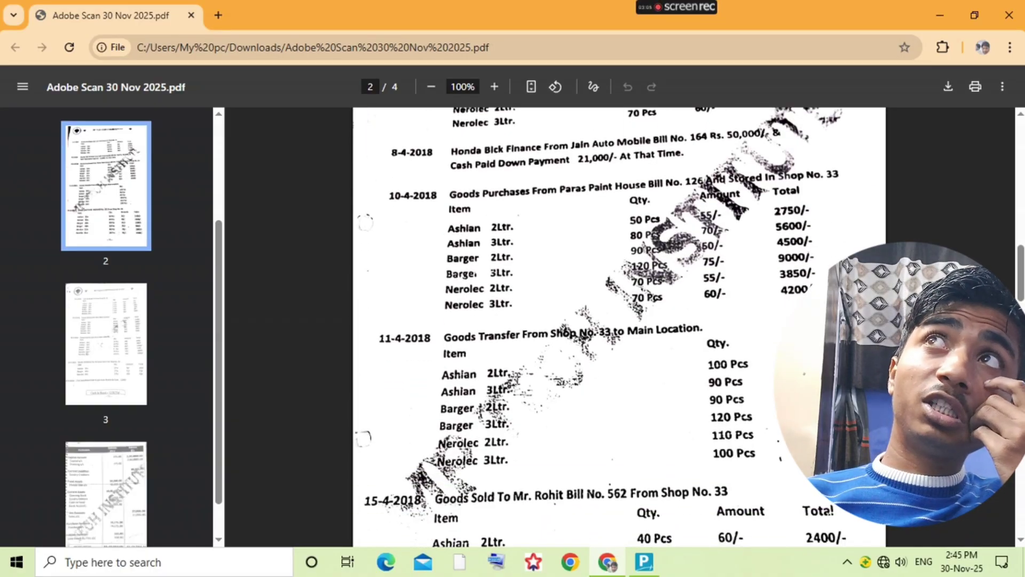
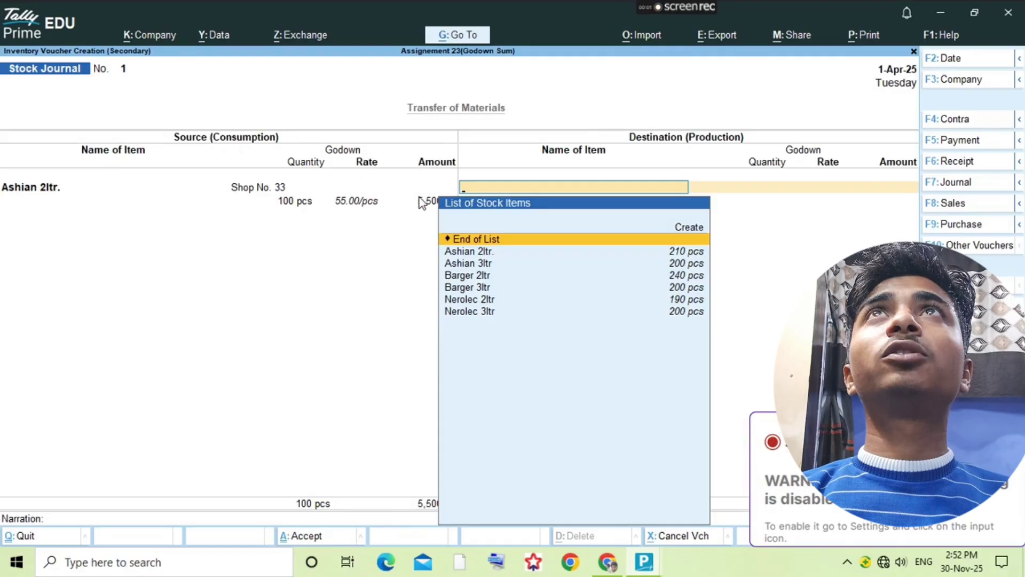
Step: Return to the source side of the stock journal and select Ashian 3ltr as the second item, per the assignment PDF
left_click(426, 202)
key("Return")
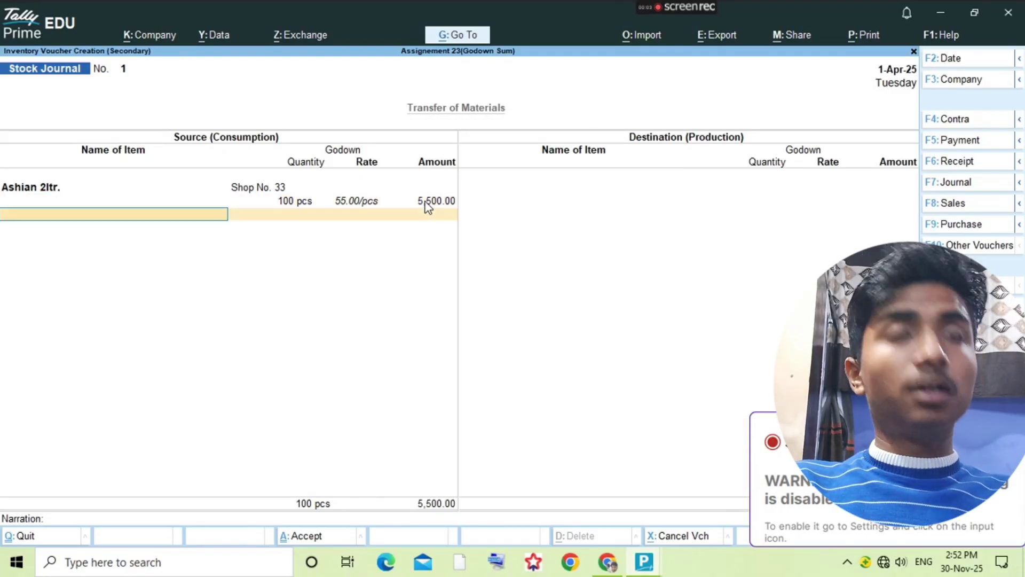
key("alt+Tab")
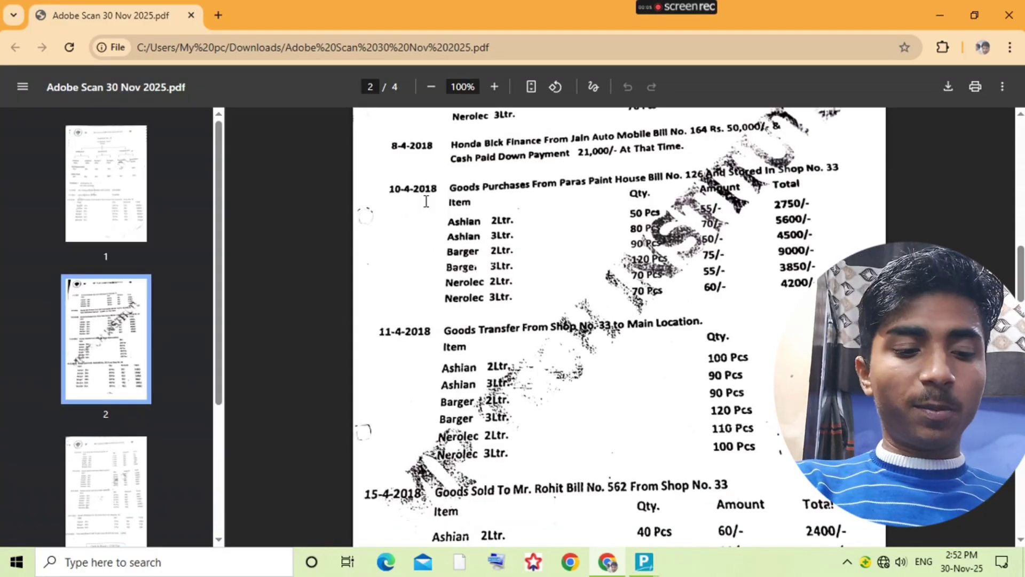
key("alt+Tab")
type("Ash")
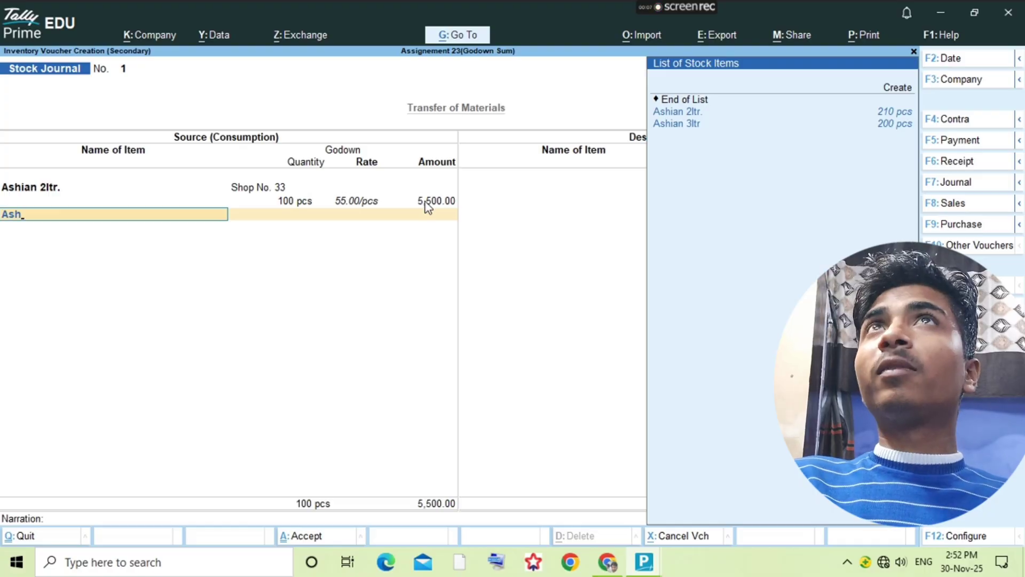
key("Down")
key("Return")
key("Return")
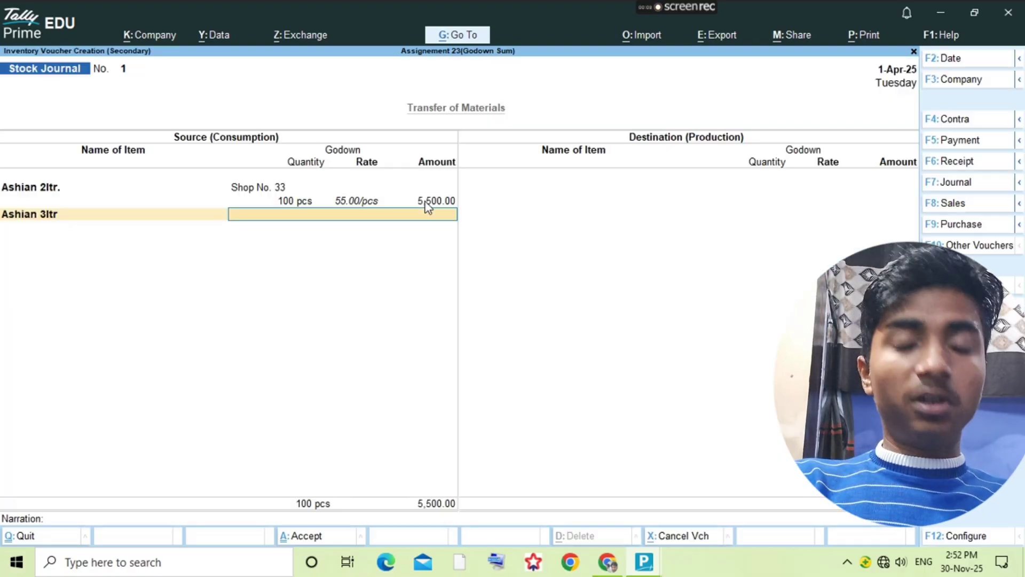
Step: Set the Ashian 3ltr source line to godown Shop No. 33 with a quantity of 90 pcs
type("Sh")
key("Return")
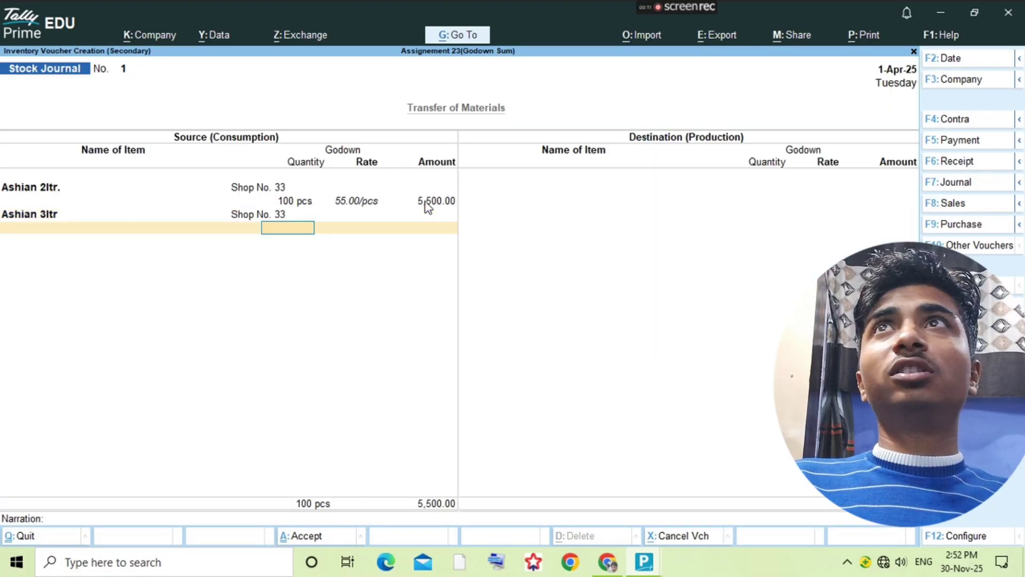
key("alt+Tab")
key("alt+Tab")
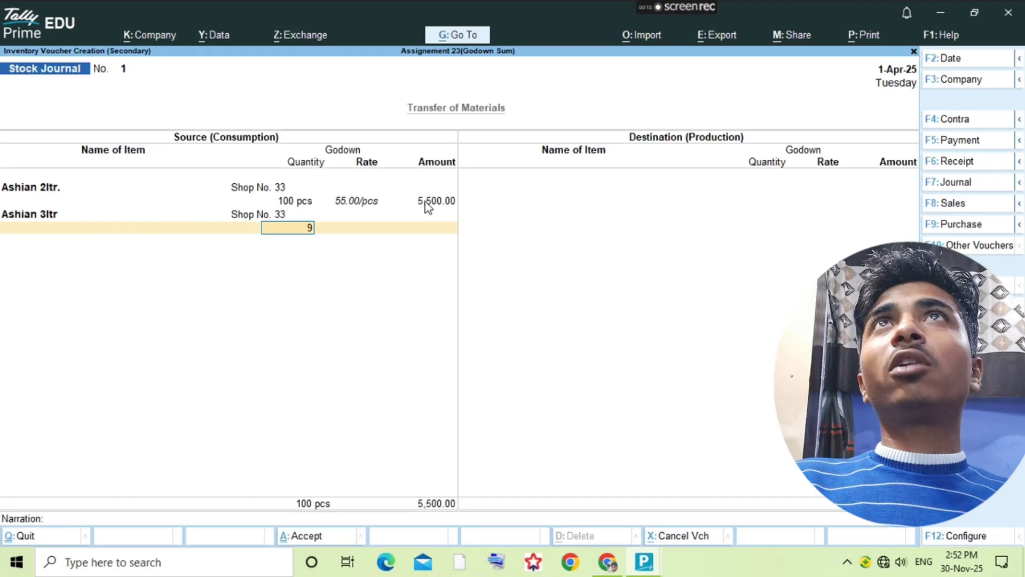
type("90")
key("Return")
key("Return")
key("Return")
Step: Check the assignment PDF for the next transferred item and add Barger 2ltr as a source item without a description
key("alt+Tab")
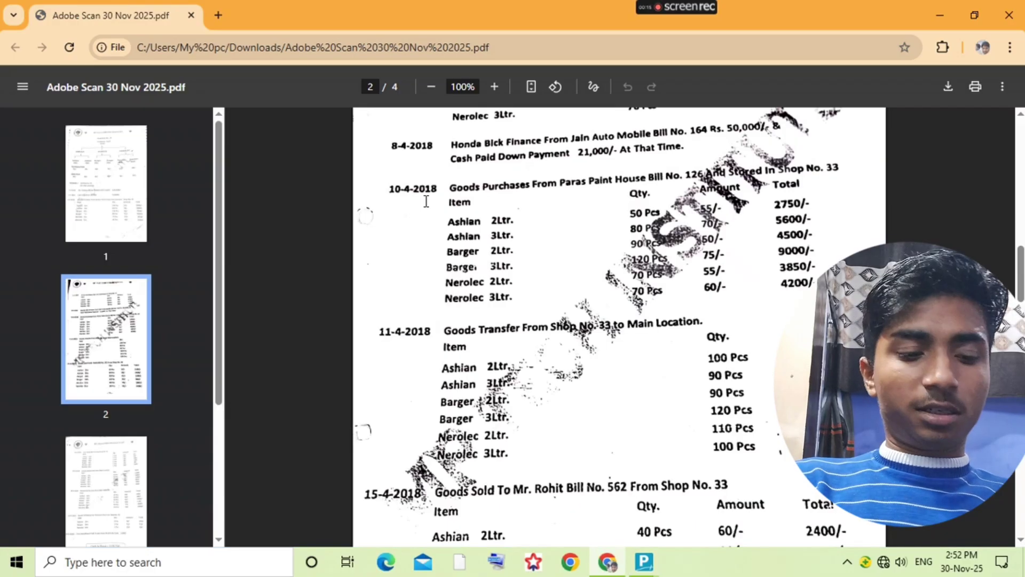
key("alt+Tab")
type("B")
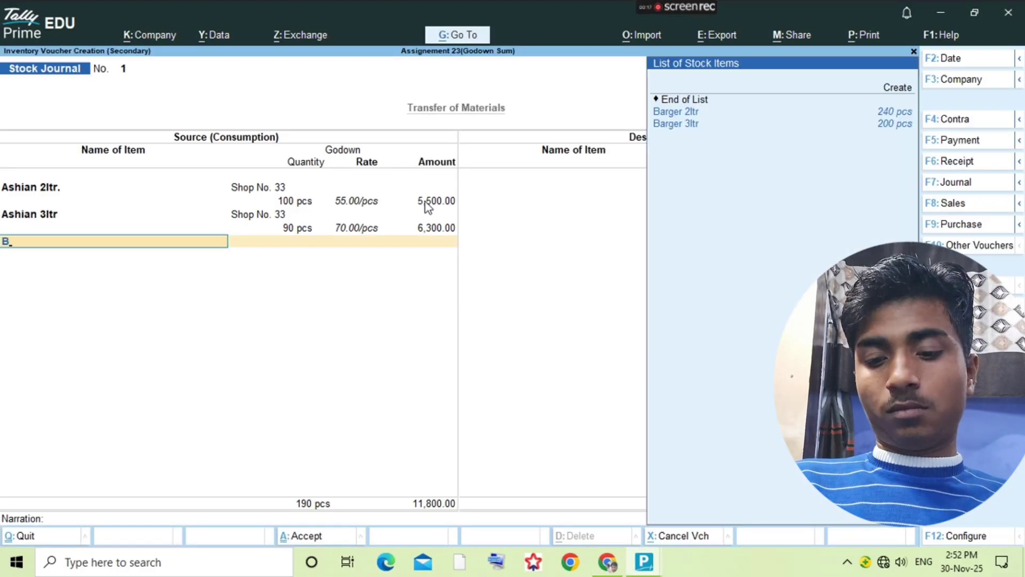
key("Down")
key("Return")
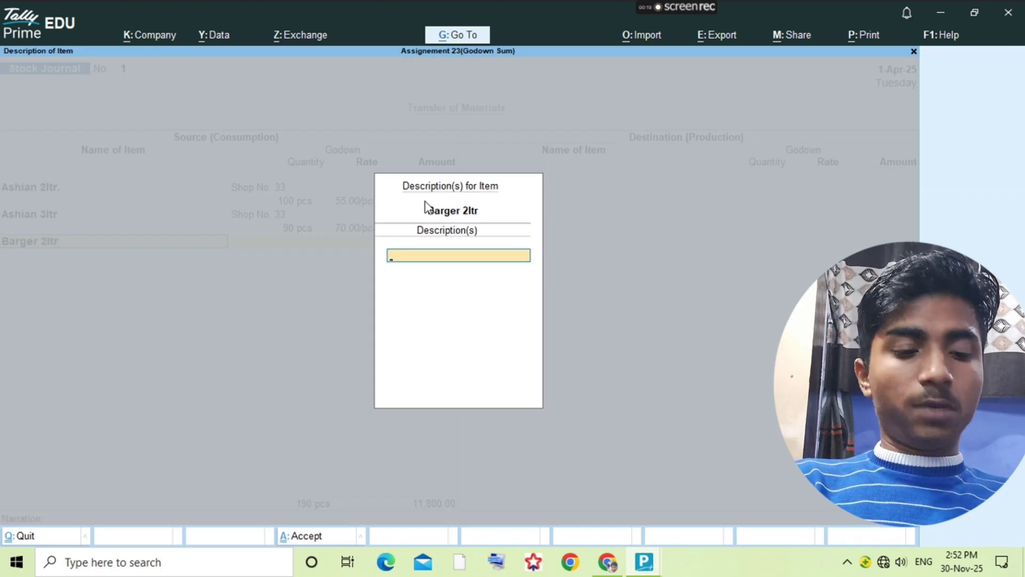
key("Return")
Step: Set the Barger 2ltr source line to godown Shop No. 33 with a quantity of 90 pcs
type("sh")
key("Return")
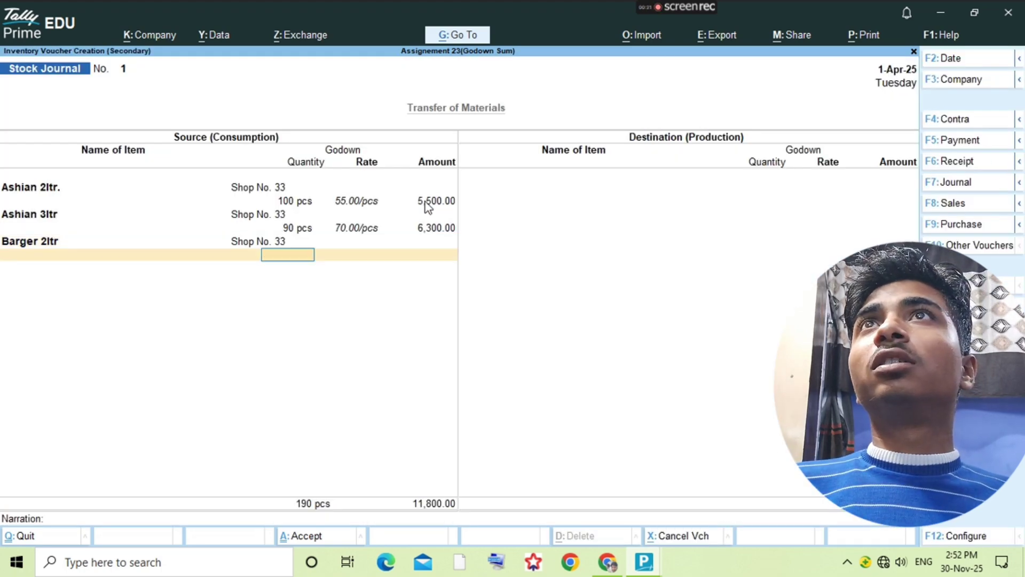
key("alt+Tab")
key("alt+Tab")
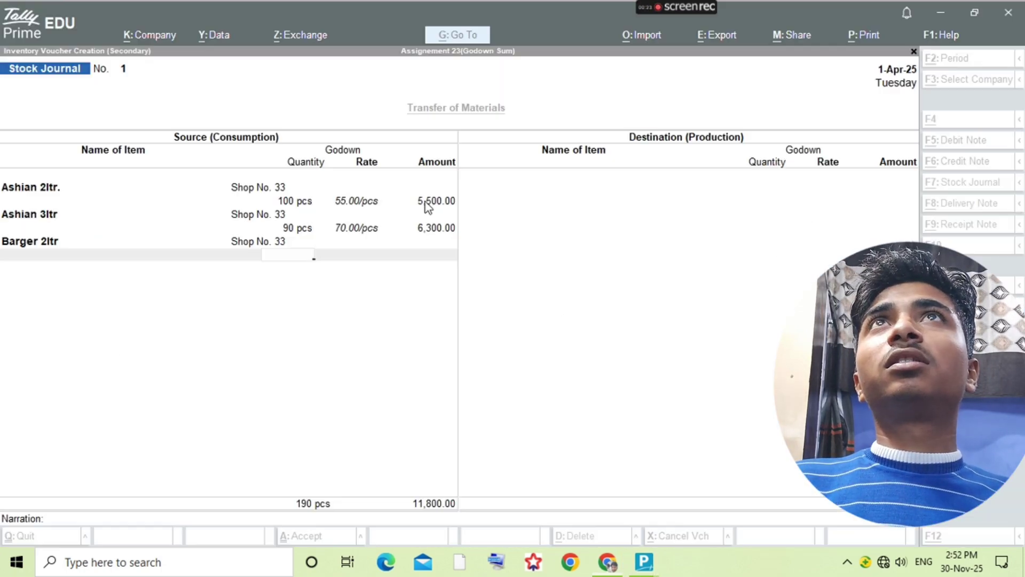
type("90")
key("Return")
key("Return")
key("Return")
Step: Check the assignment PDF for the next transferred item and add Barger 3ltr as the fourth source item without a description
key("alt+Tab")
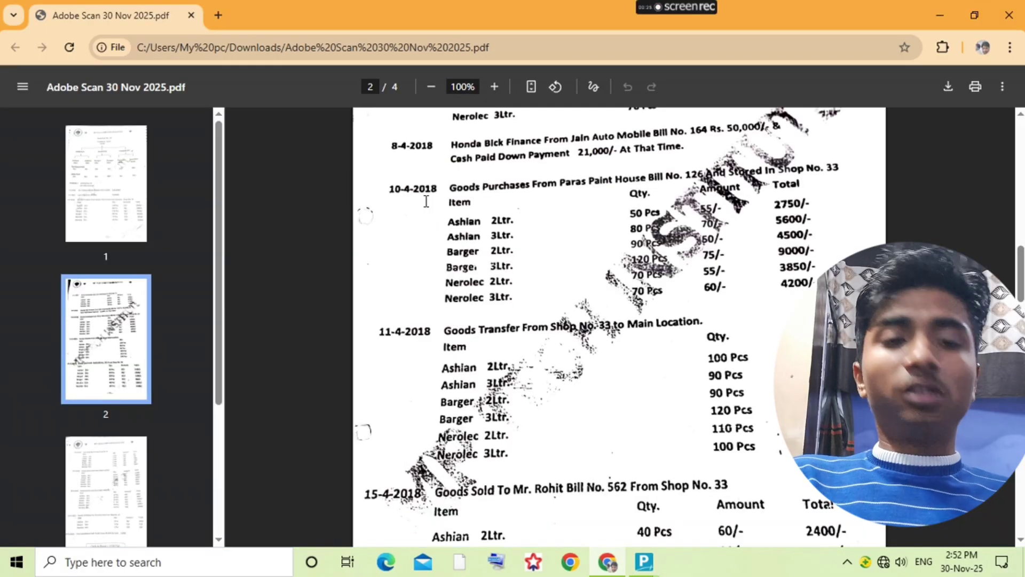
key("alt+Tab")
type("Barg")
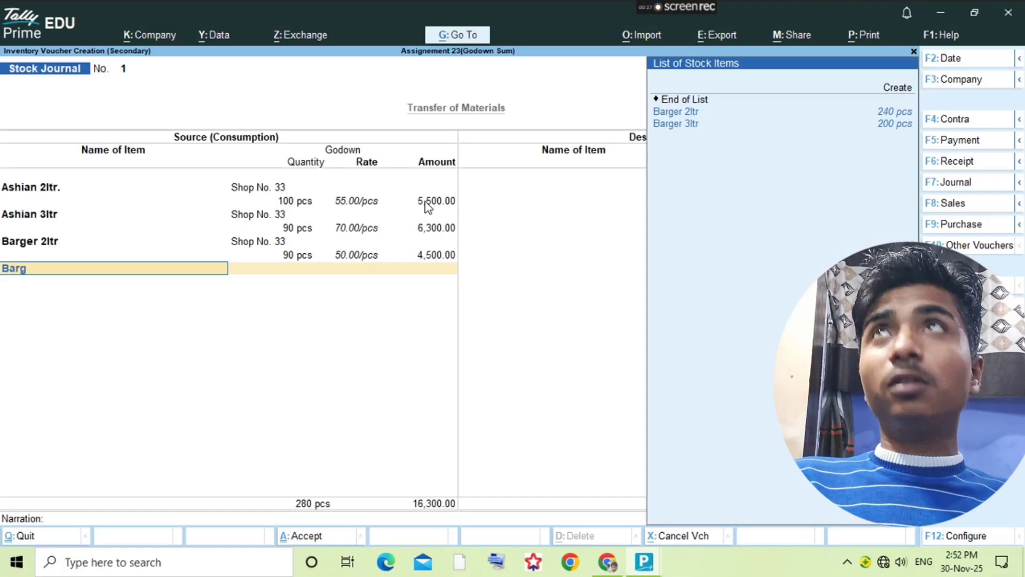
key("Down")
key("Return")
key("Return")
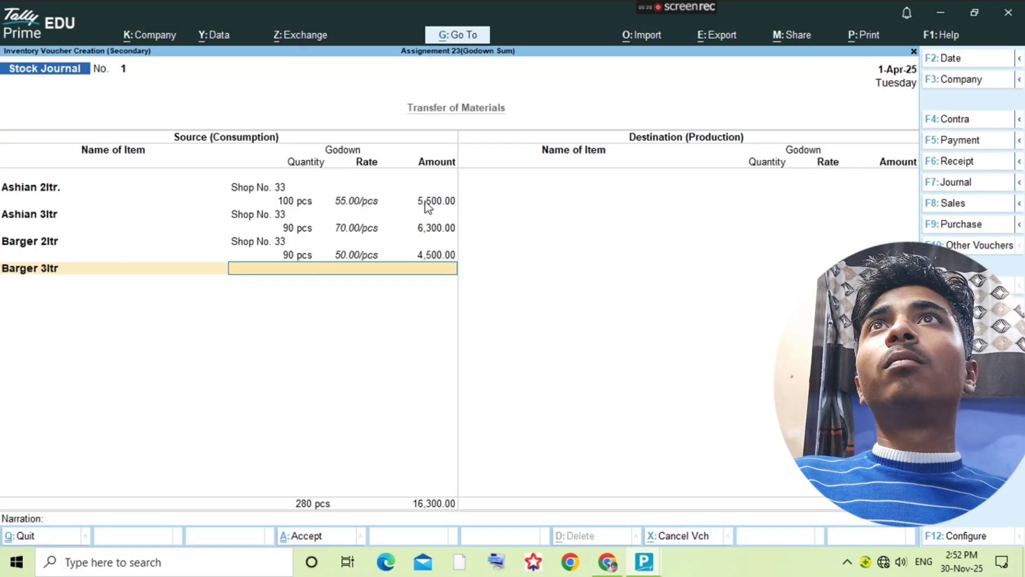
Step: Check the assignment PDF and set the Barger 3ltr source line to godown Shop No. 33 with a quantity of 120 pcs
key("alt+Tab")
key("alt+Tab")
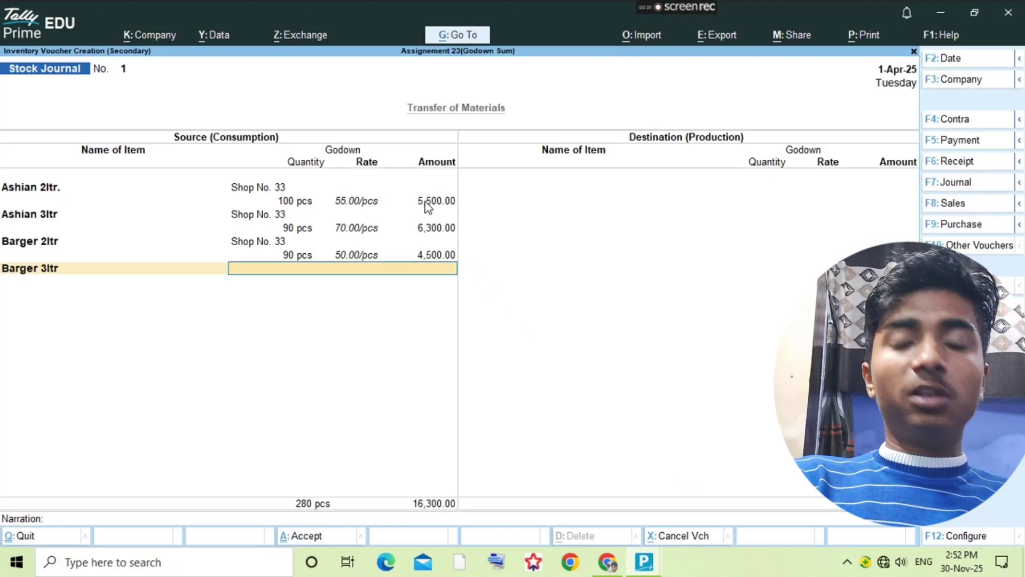
type("Shop")
key("alt+Tab")
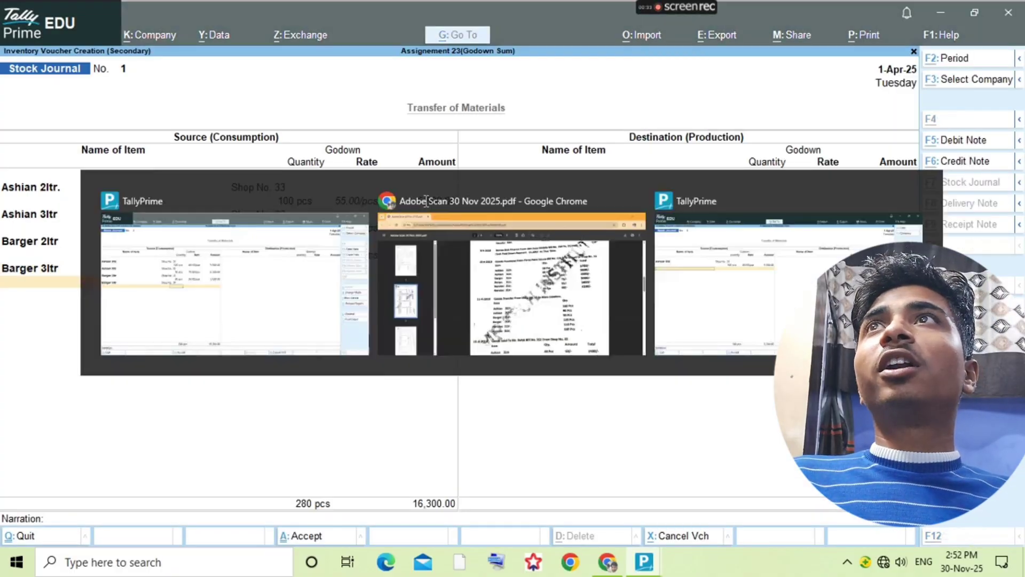
key("alt+Tab")
type("120")
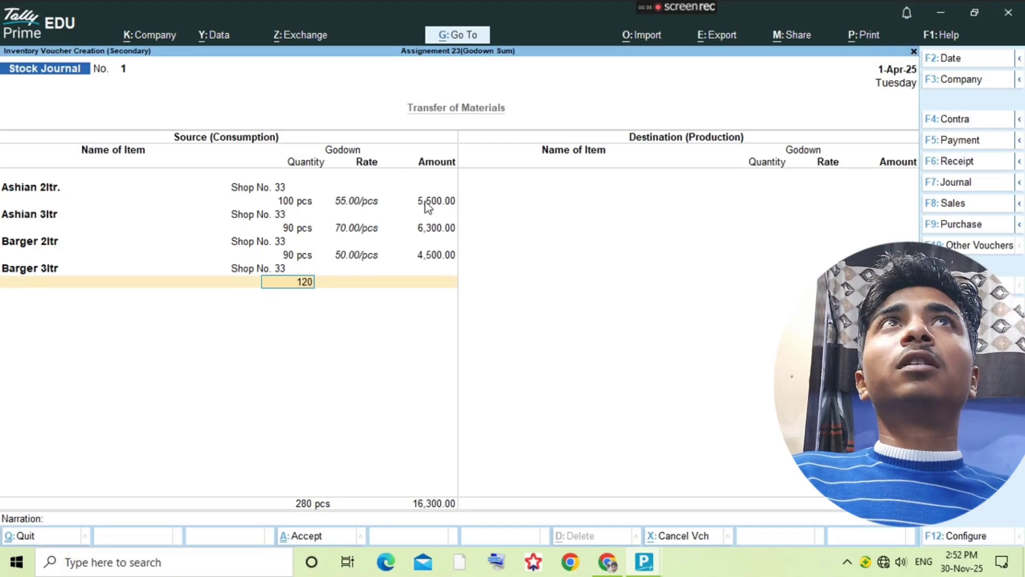
key("Return")
key("Return")
key("Return")
Step: Check the assignment PDF for the next transferred item and add Nerolec 2ltr as the fifth source item without a description
key("alt+Tab")
key("alt+Tab")
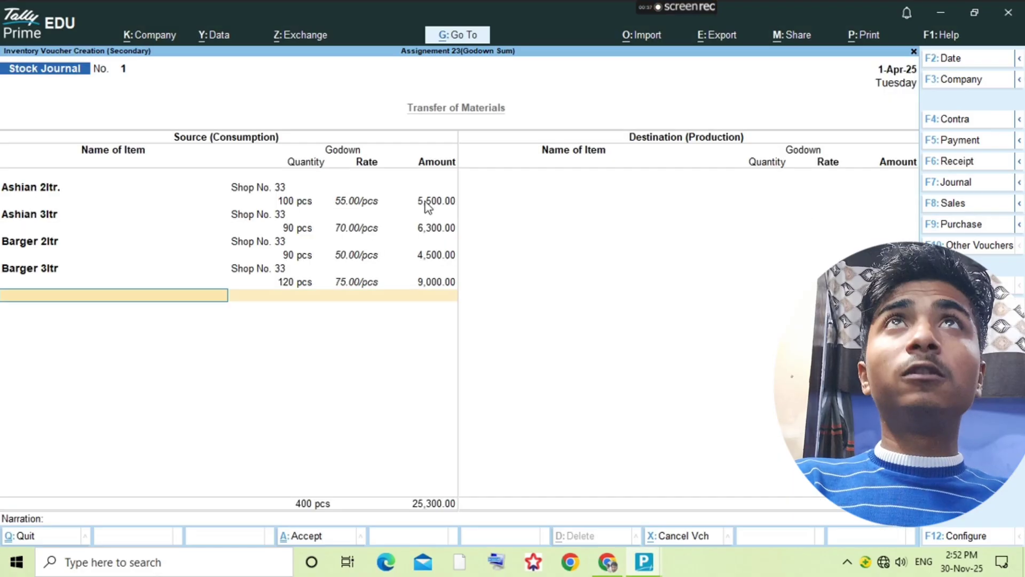
type("Nerolec")
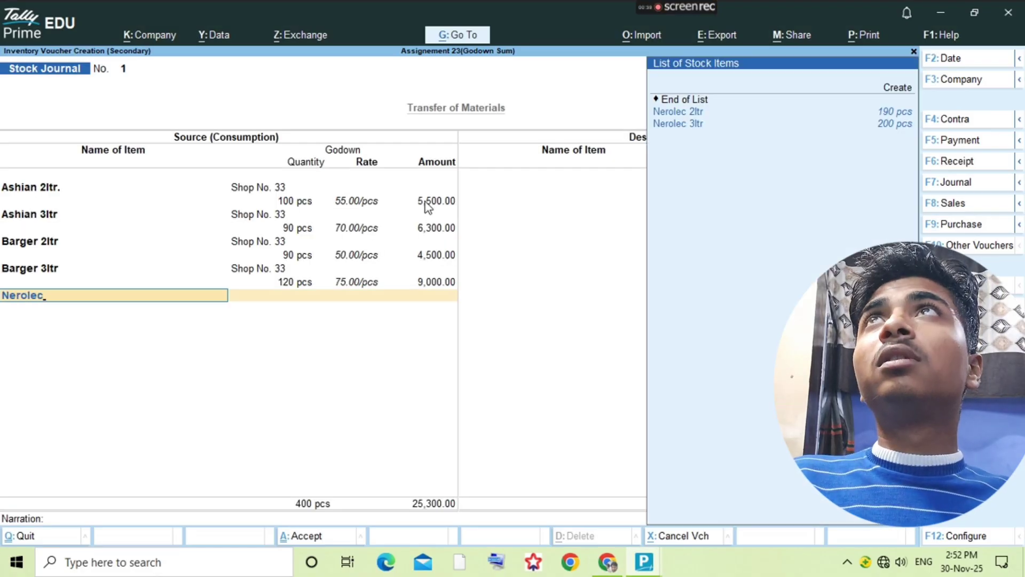
key("Return")
key("Return")
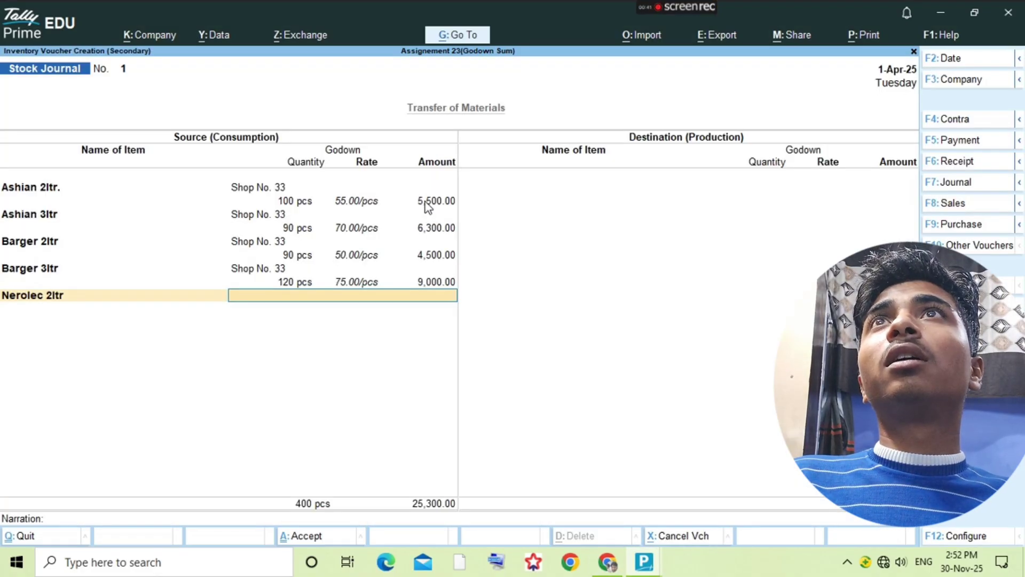
Step: Check the PDF and set the Nerolec 2ltr source line to godown Shop No. 33 with a quantity of 110 pcs
key("alt+Tab")
key("alt+Tab")
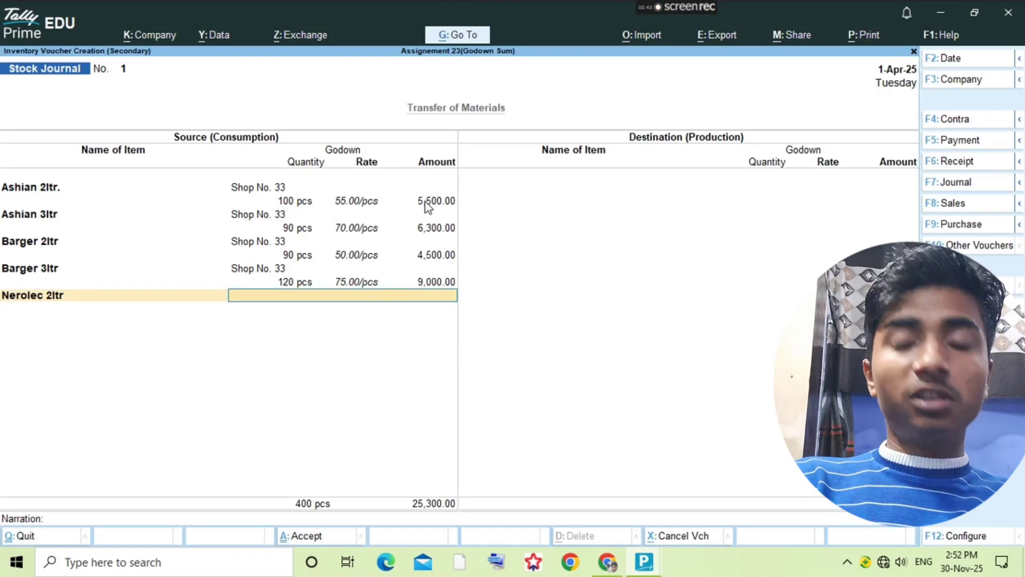
key("Return")
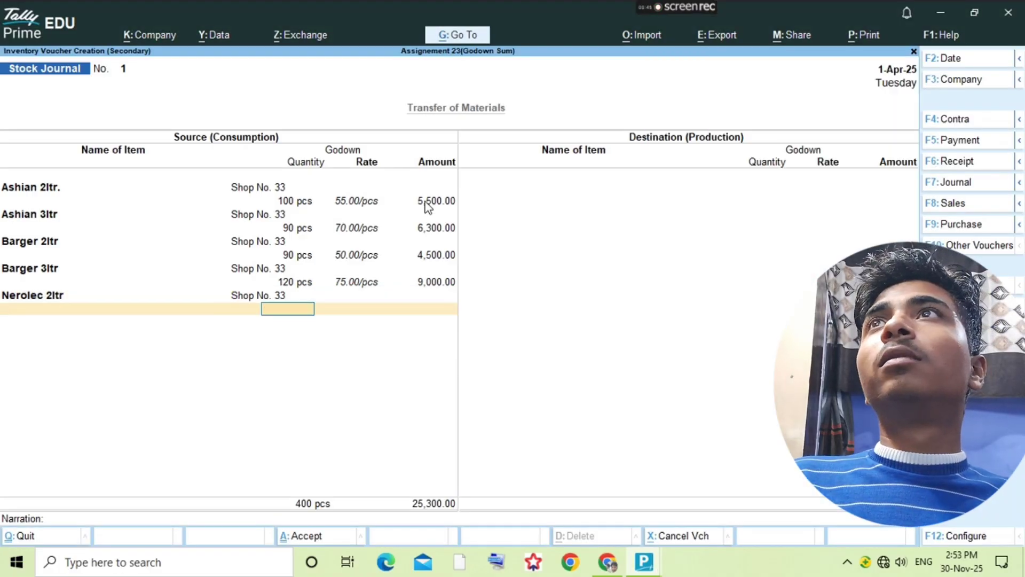
key("alt+Tab")
key("alt+Tab")
type("110")
key("Return")
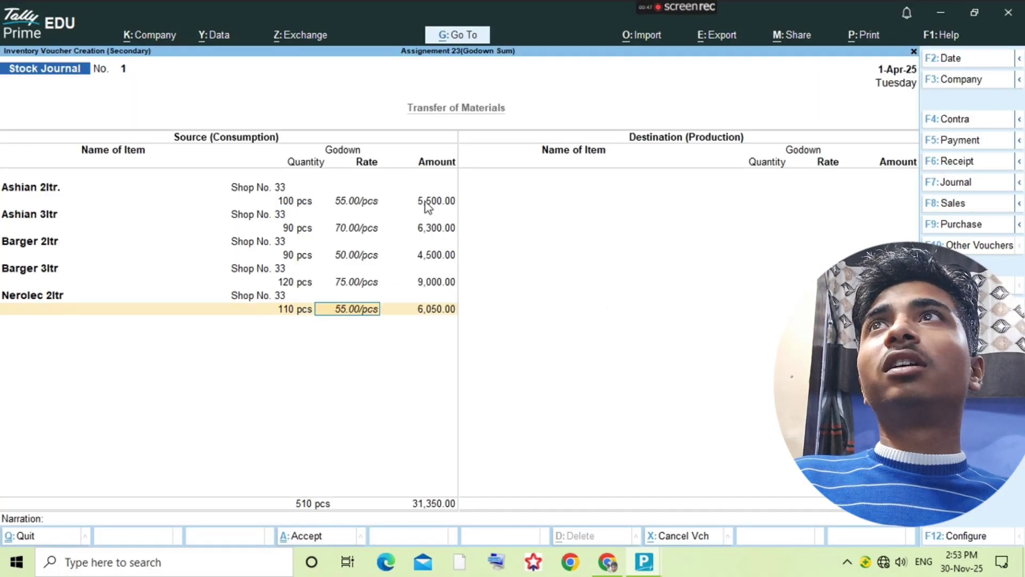
key("alt+Tab")
key("alt+Tab")
key("Return")
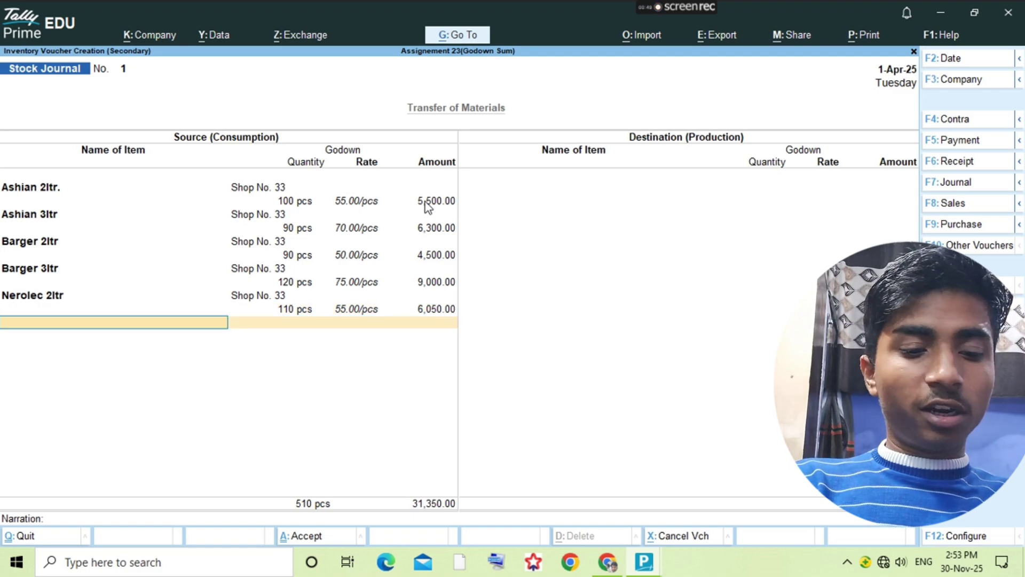
Step: Add Nerolec 3ltr as the sixth source item without a description and check its entry in the assignment PDF
type("Nero")
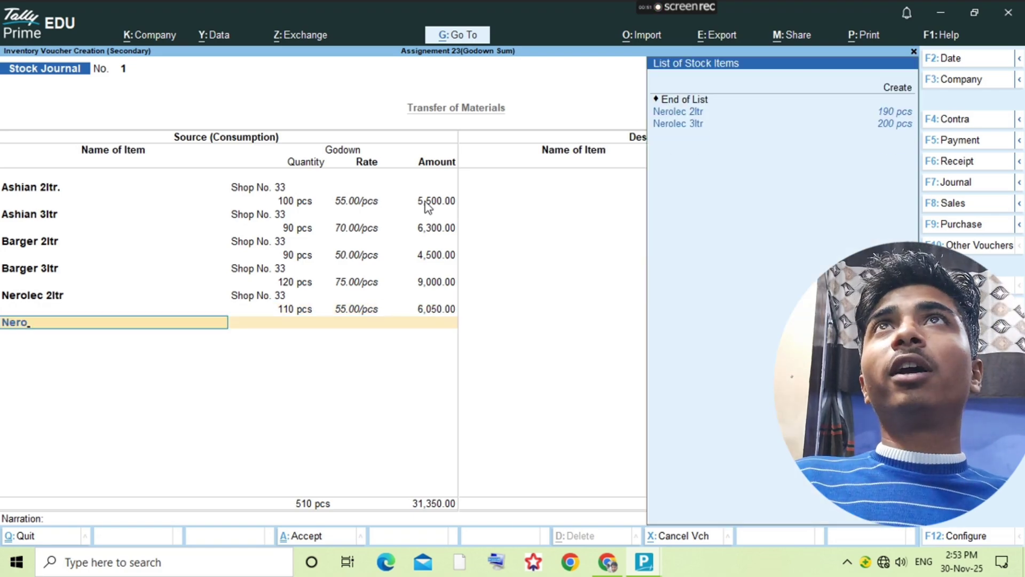
key("Down")
key("Return")
key("alt+Tab")
key("alt+Tab")
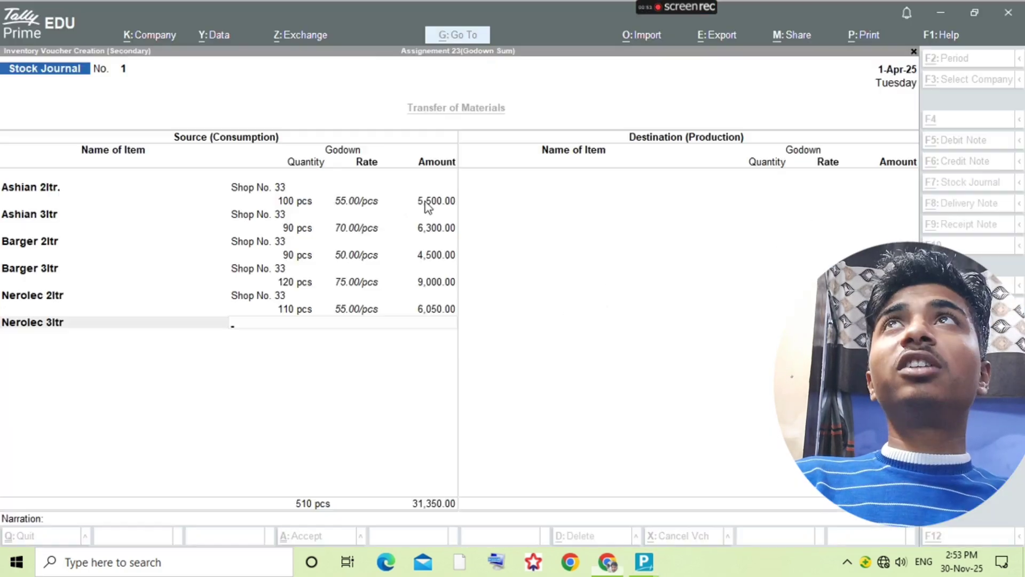
Step: Set the Nerolec 3ltr source line to godown Shop No. 33 with 100 pcs at 60.00/pcs, and end the source list
type("Sh")
key("Return")
key("alt+Tab")
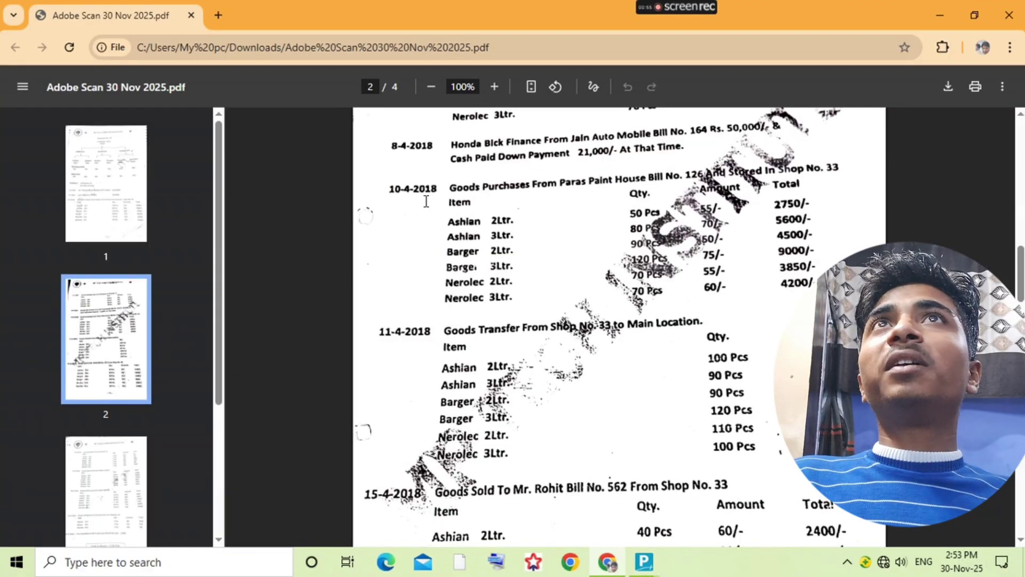
key("alt+Tab")
type("100")
key("Return")
type("60")
key("Return")
key("Return")
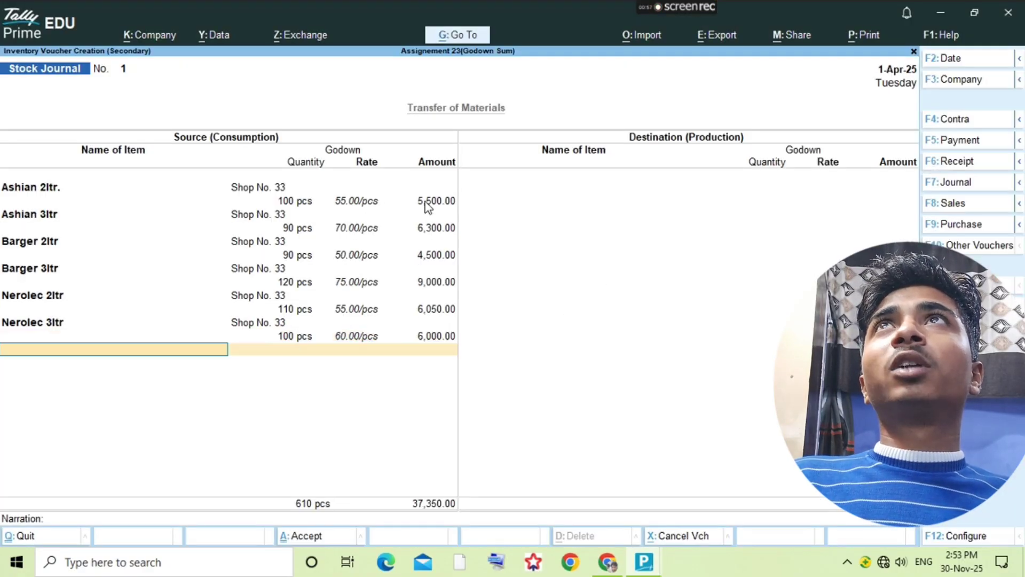
key("Return")
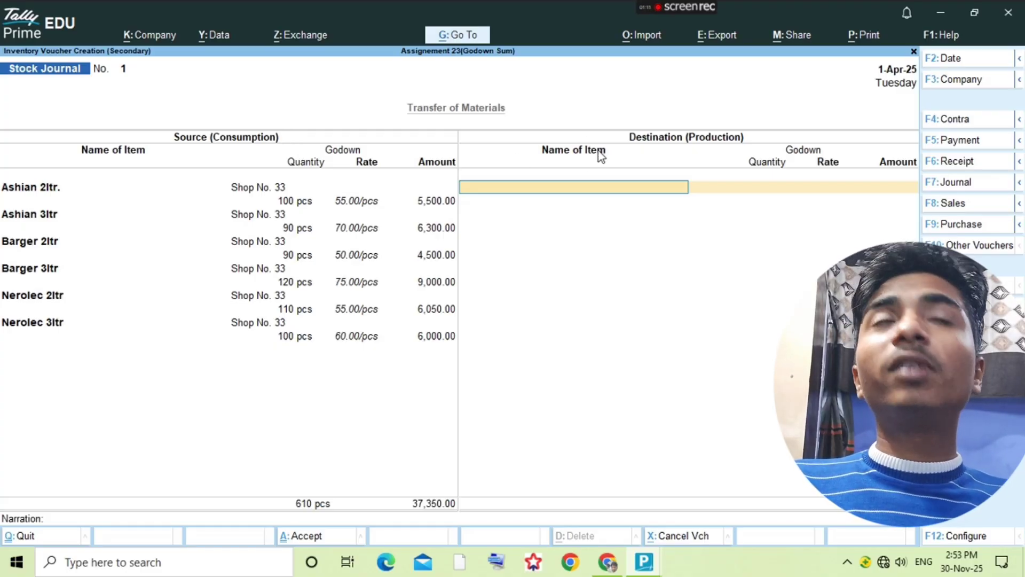
Step: Check the transfer details in the assignment PDF and add Ashian 2ltr. as the first destination item without a description
key("alt")
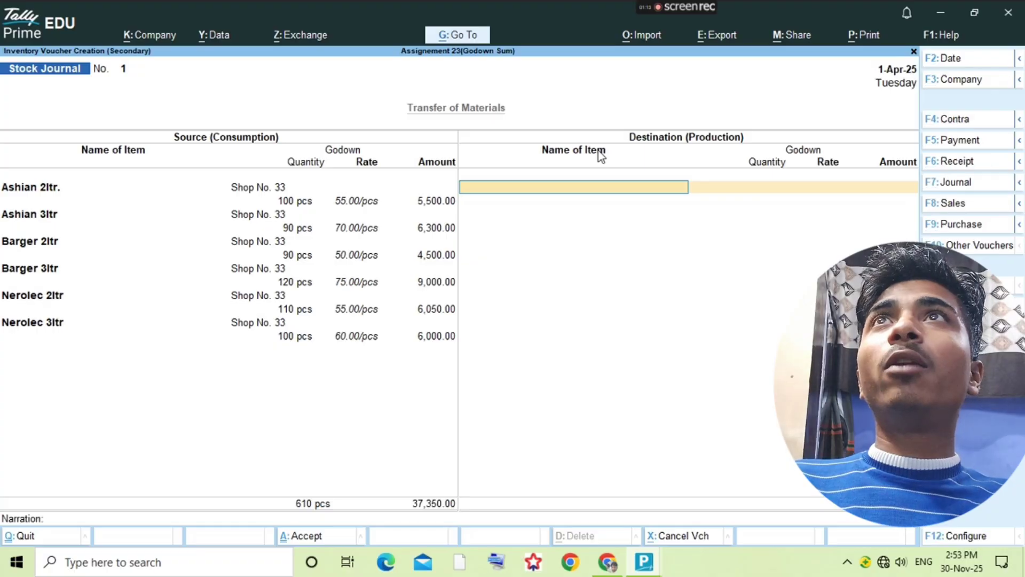
key("alt+Tab")
key("alt+Tab")
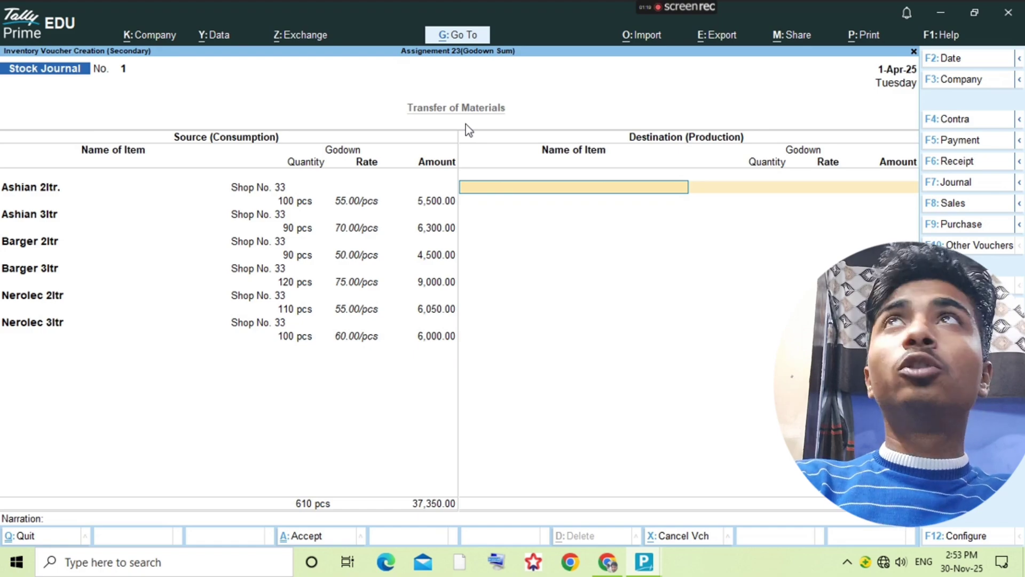
type("a")
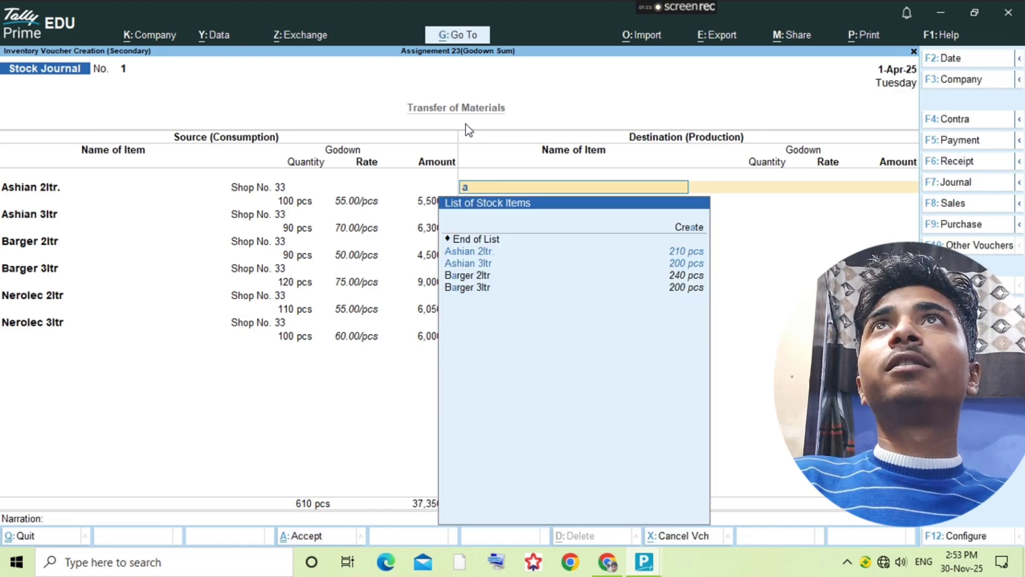
key("Down")
key("Down")
key("Down")
key("Up")
key("Up")
key("Return")
key("Return")
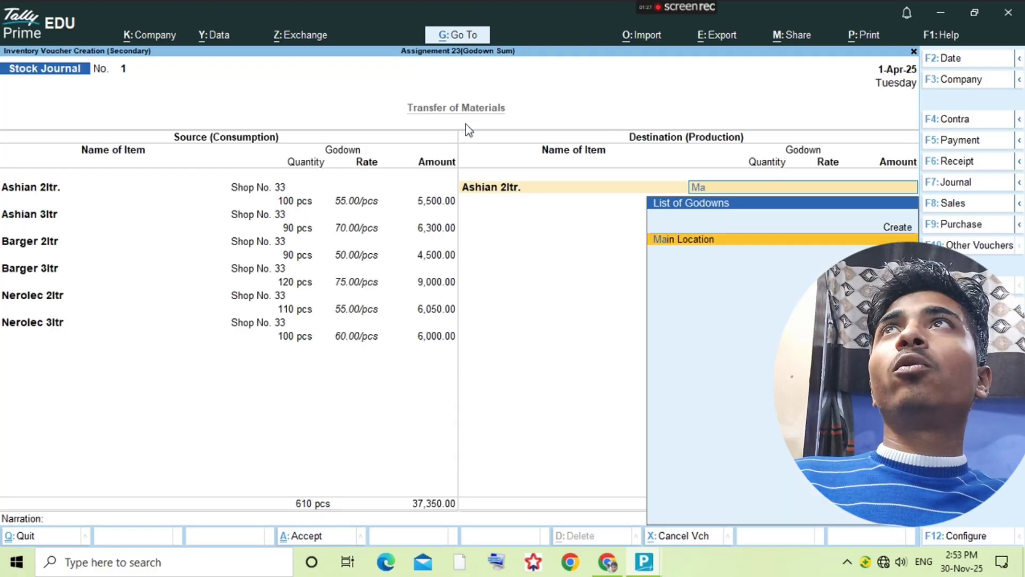
Step: Set the Ashian 2ltr. destination line to godown Main Location with a quantity of 100 pcs, keeping the suggested rate
key("Return")
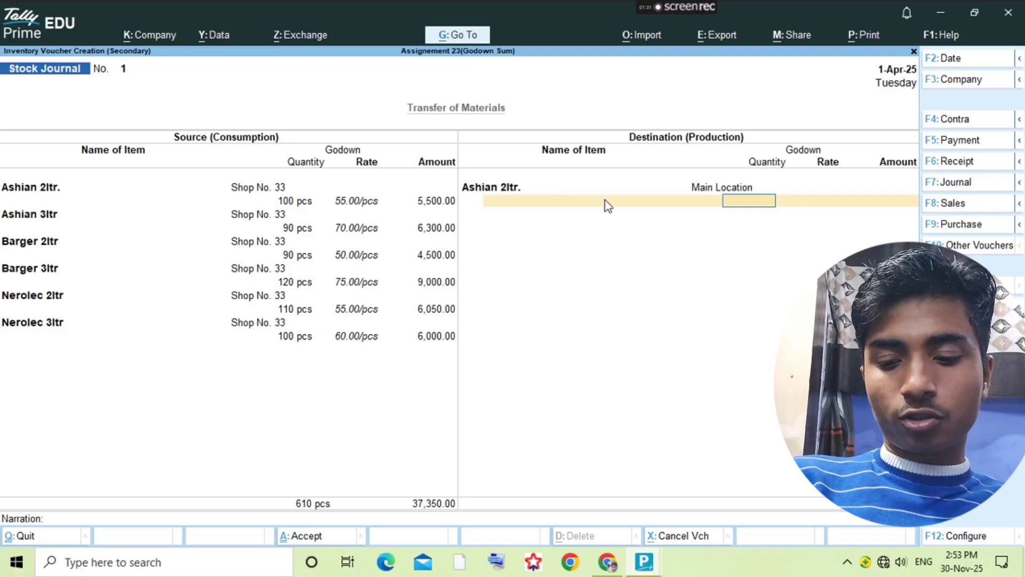
type("100")
key("Return")
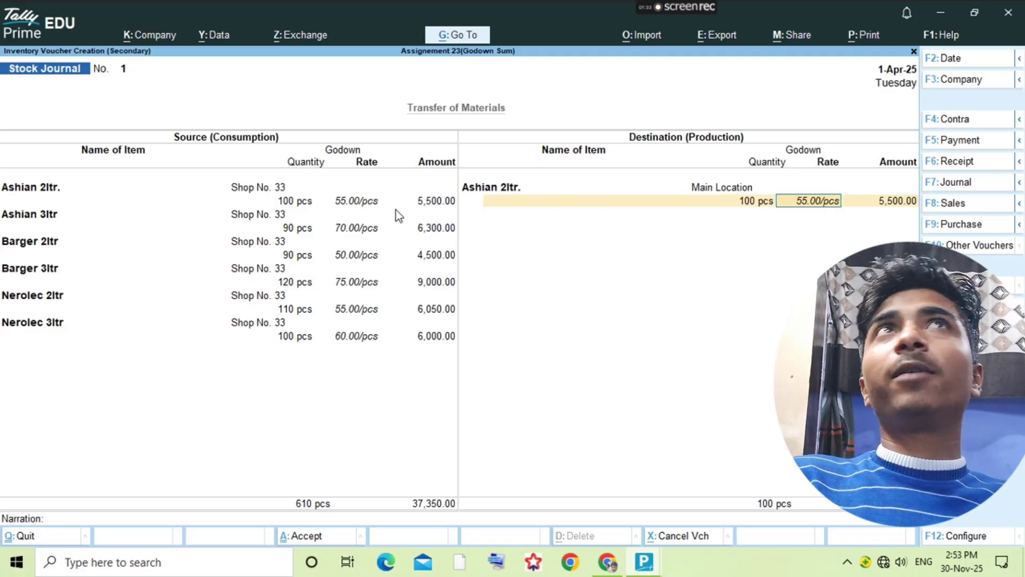
key("Return")
key("Return")
Step: Add Ashian 3ltr as the second destination item without a description
type("Ash")
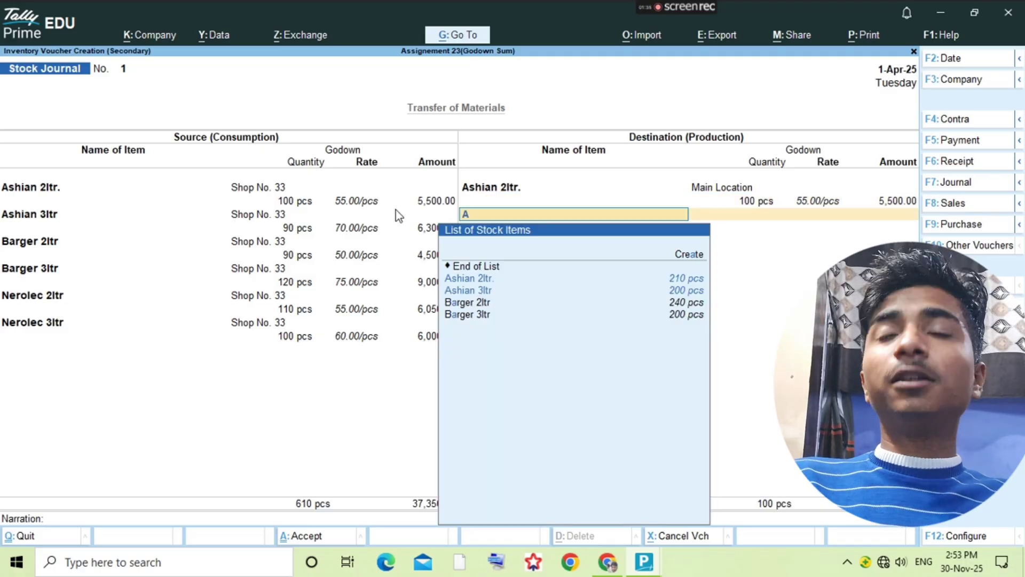
key("Down")
key("Down")
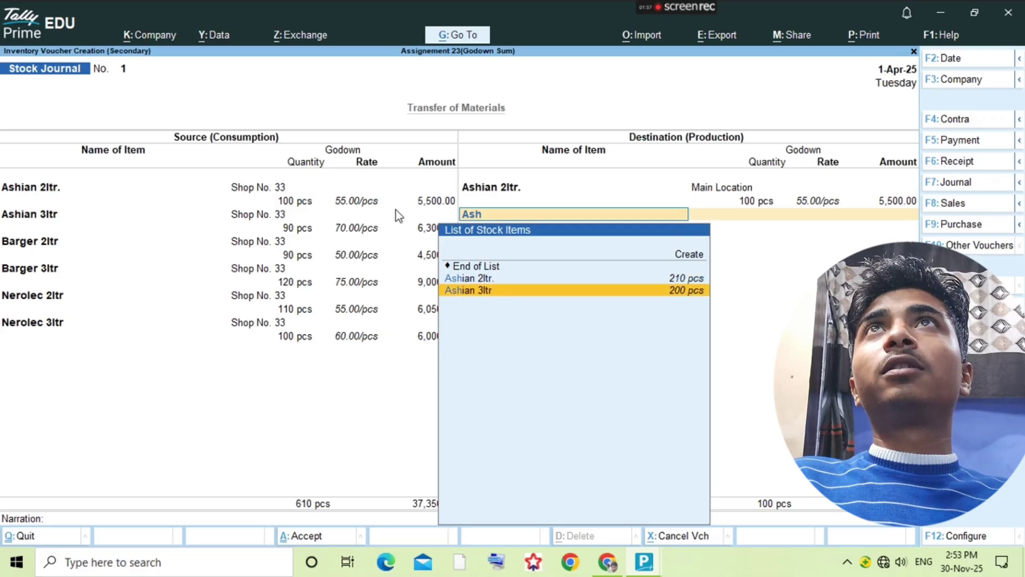
key("Return")
key("Return")
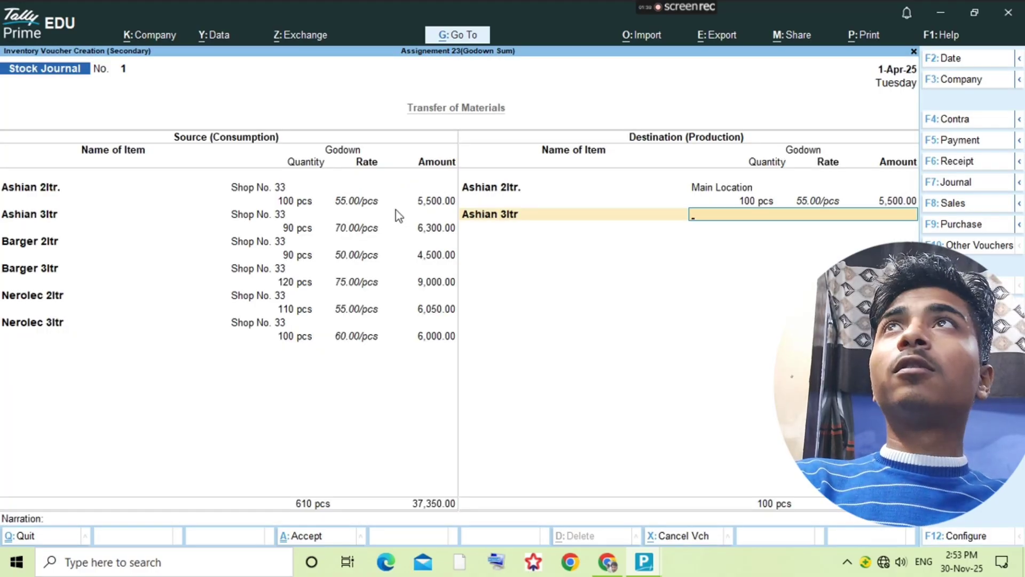
Step: Set the Ashian 3ltr destination line to godown Main Location with a quantity of 90 pcs, keeping the suggested rate
type("Main")
key("Return")
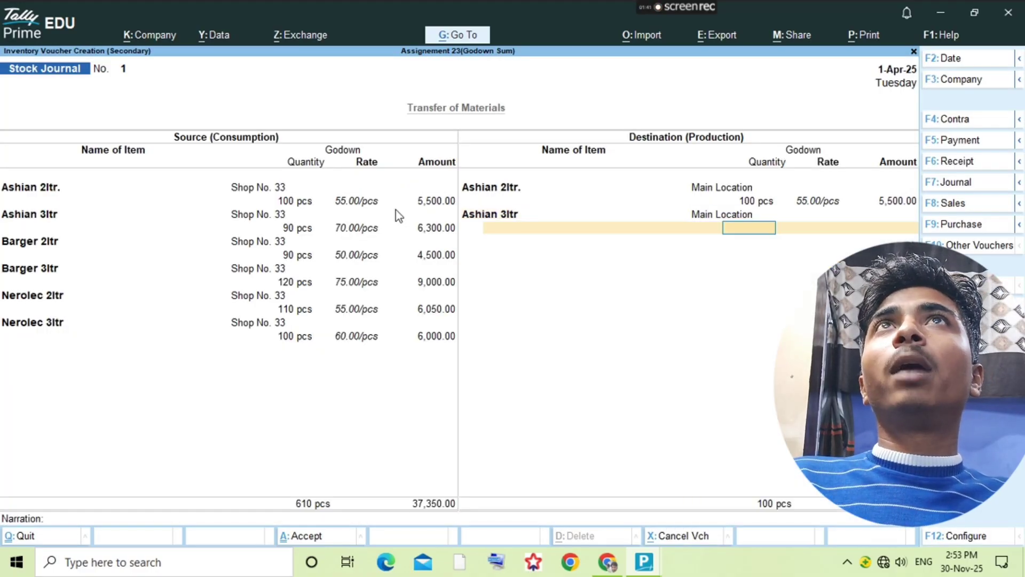
key("Return")
key("Return")
key("Return")
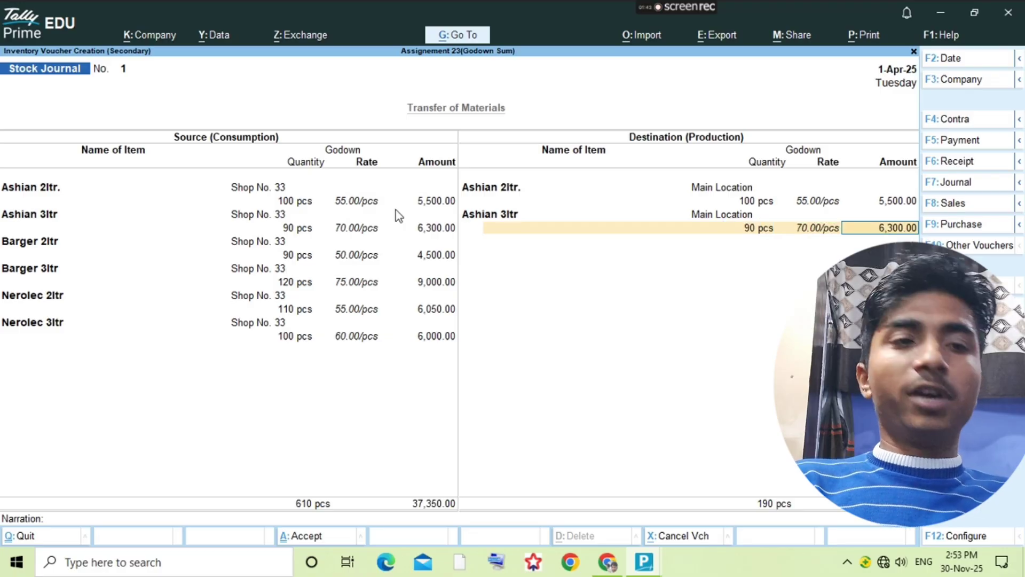
Step: Add Barger 2ltr as the third destination item without a description
type("bar")
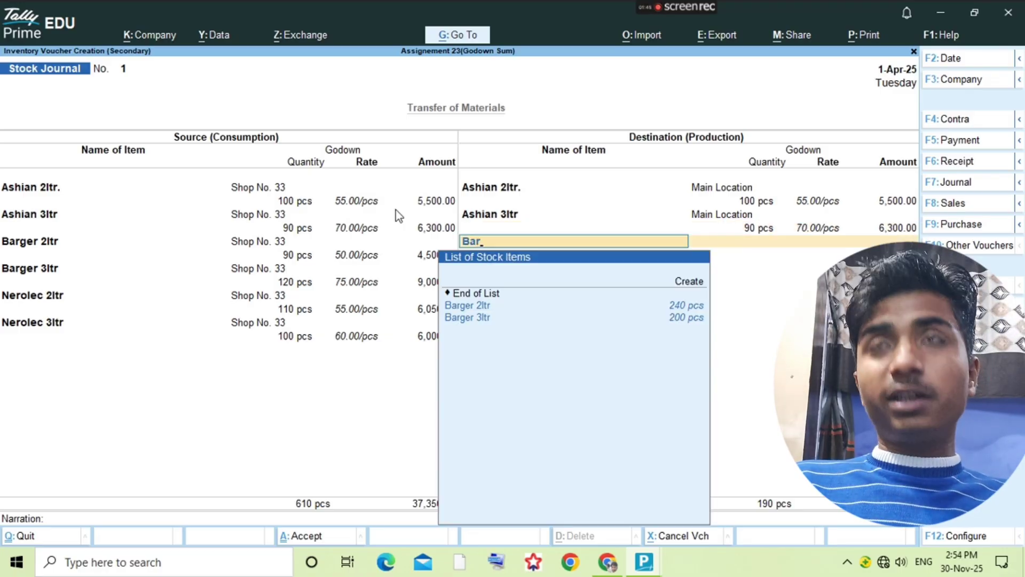
key("Down")
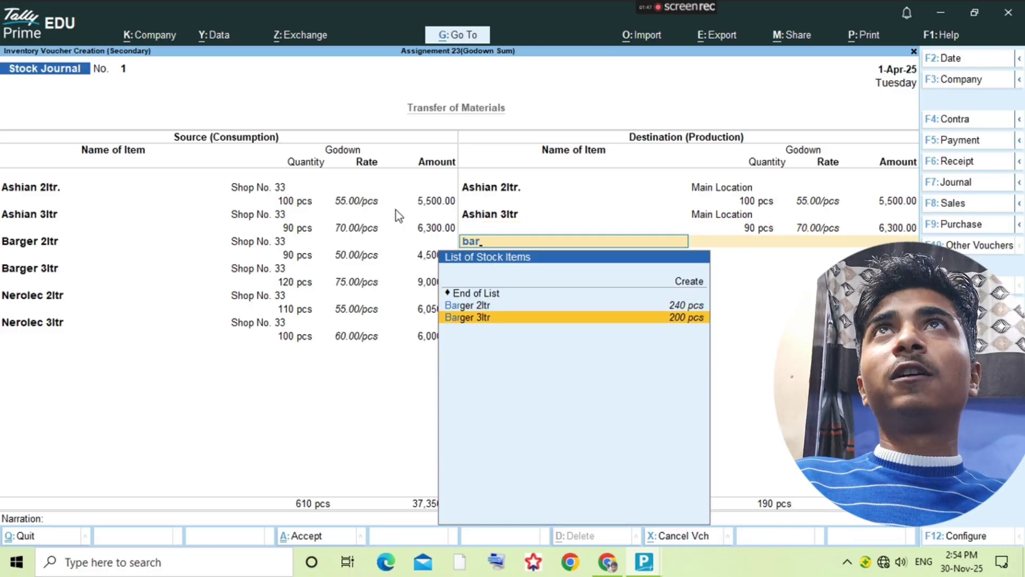
key("Up")
key("Return")
key("Return")
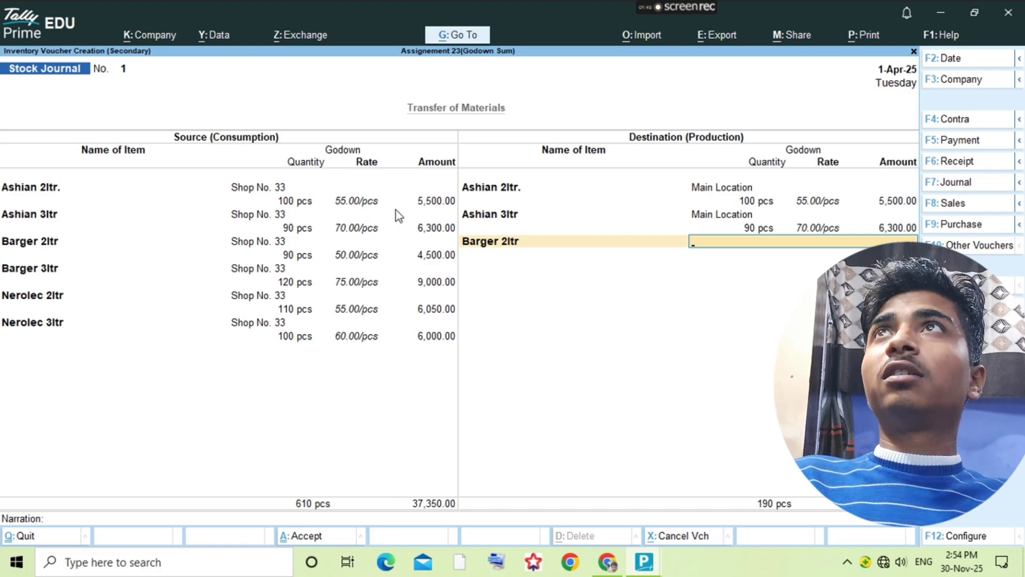
Step: Set the Barger 2ltr destination line to godown Main Location with a quantity of 90 pcs, keeping the suggested rate
type("ma")
key("Return")
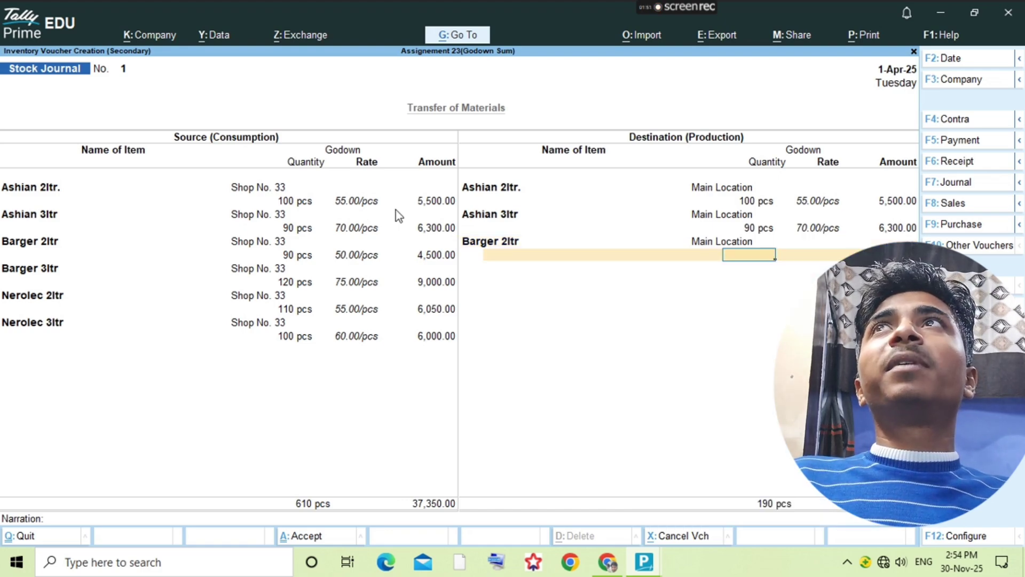
type("90")
key("Return")
key("Return")
key("Return")
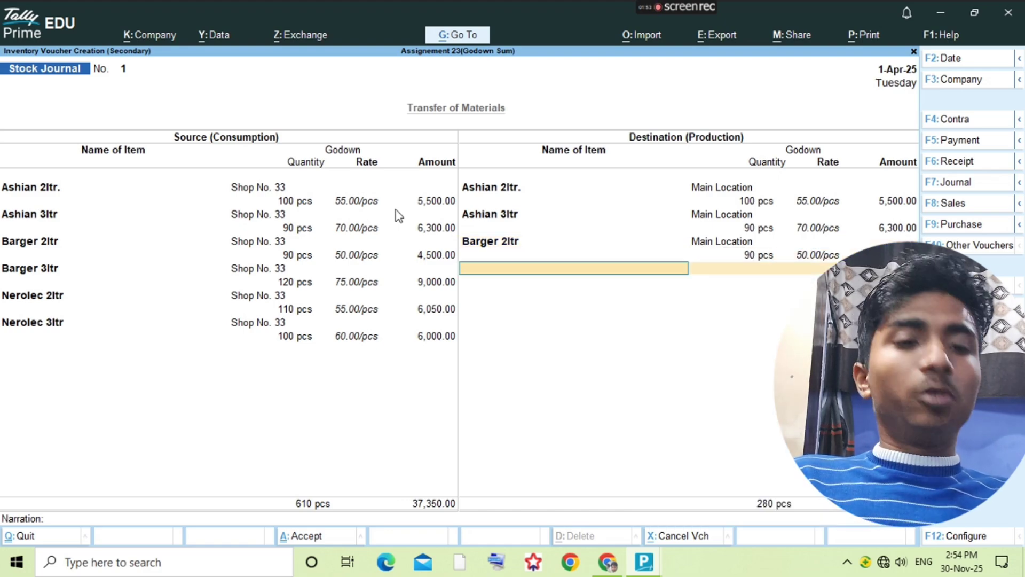
Step: Add Barger 3ltr as the fourth destination item without a description
type("Barge")
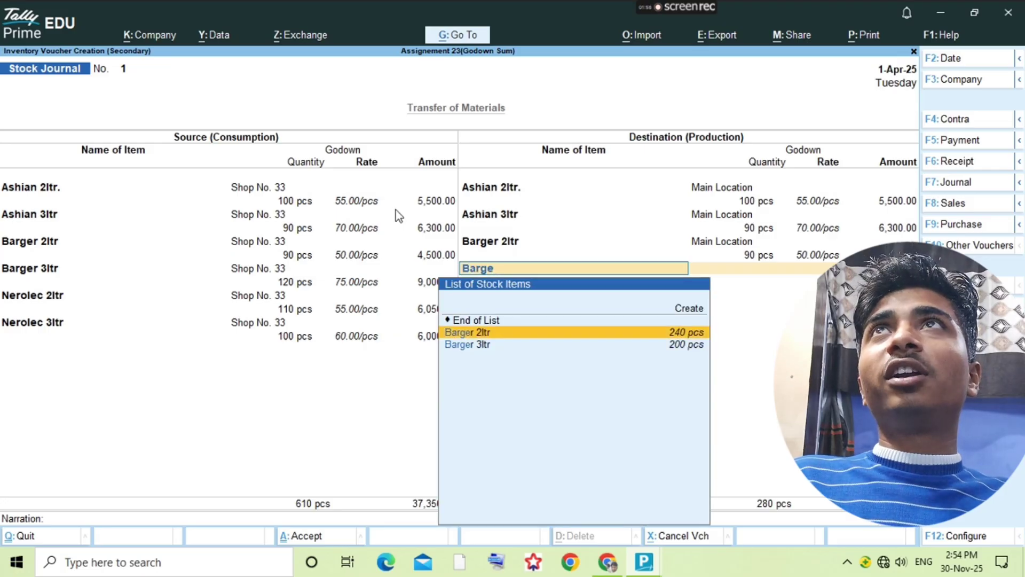
key("Down")
key("Return")
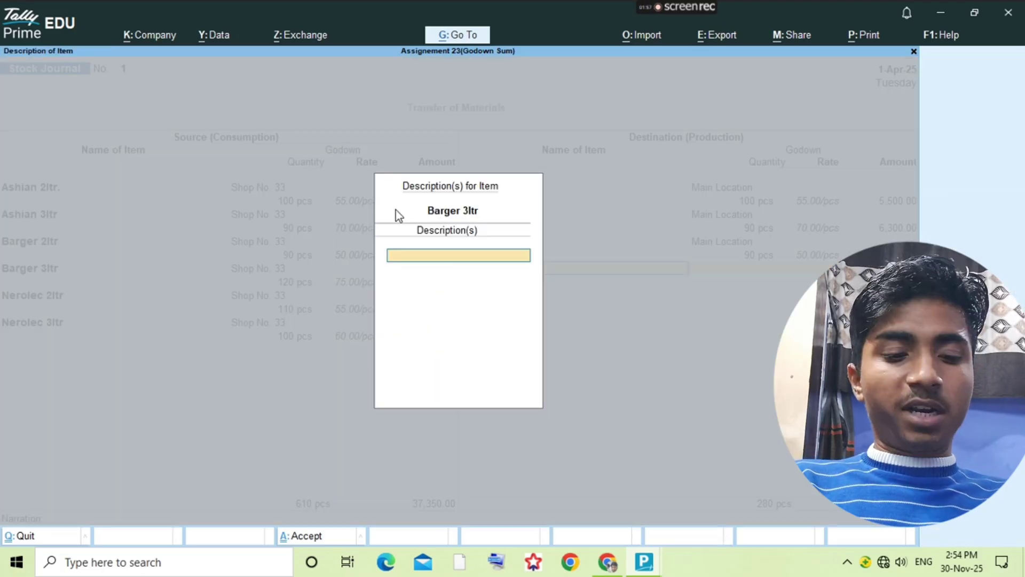
key("Return")
Step: Set the Barger 3ltr destination line to godown Main Location with a quantity of 120 pcs, keeping the suggested rate
key("Return")
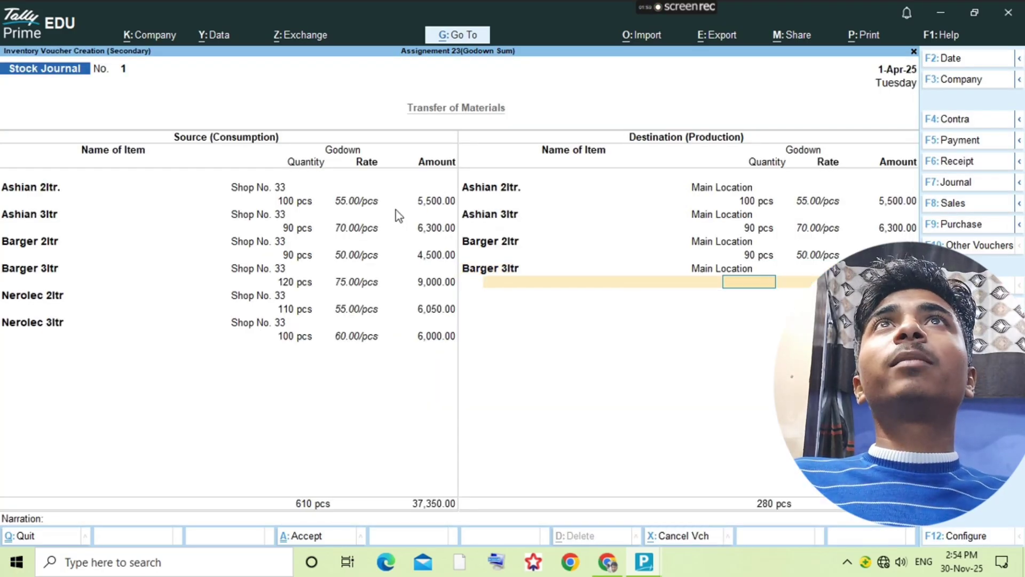
type("120")
key("Return")
key("Return")
key("Return")
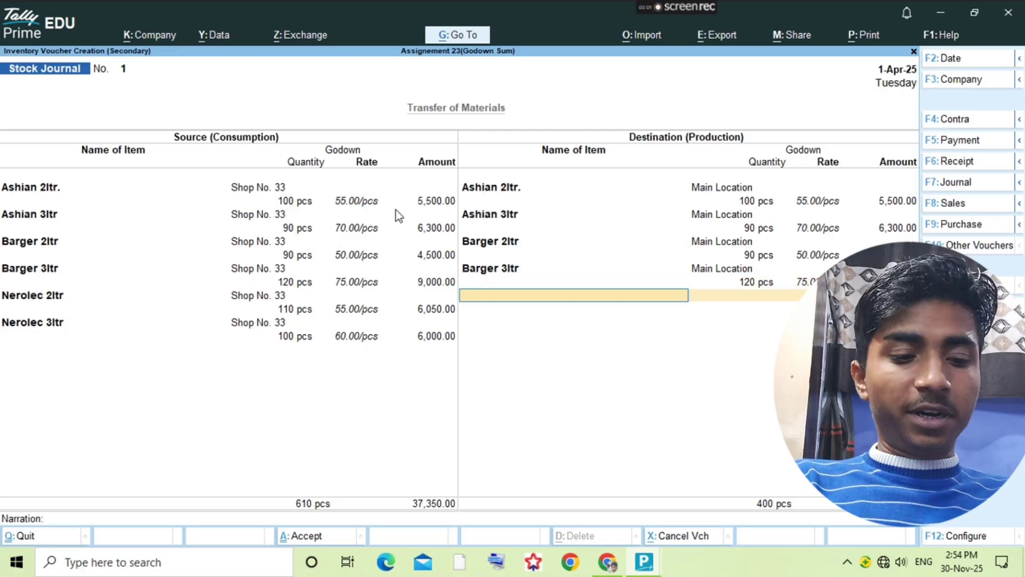
Step: Add Nerolec 2ltr as the fifth destination item at godown Main Location with 110 pcs, keeping the suggested rate
type("Ne")
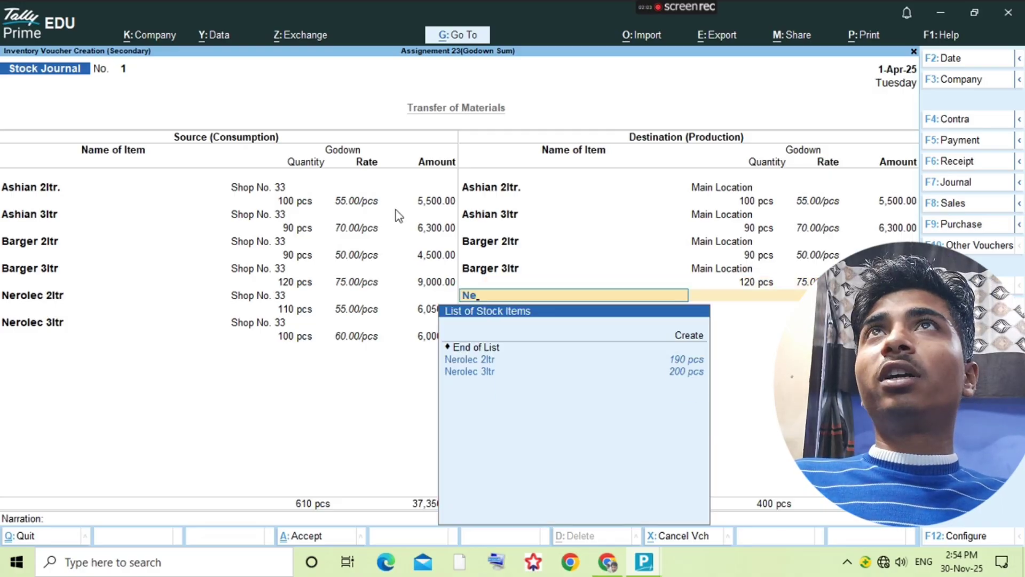
key("Return")
key("Return")
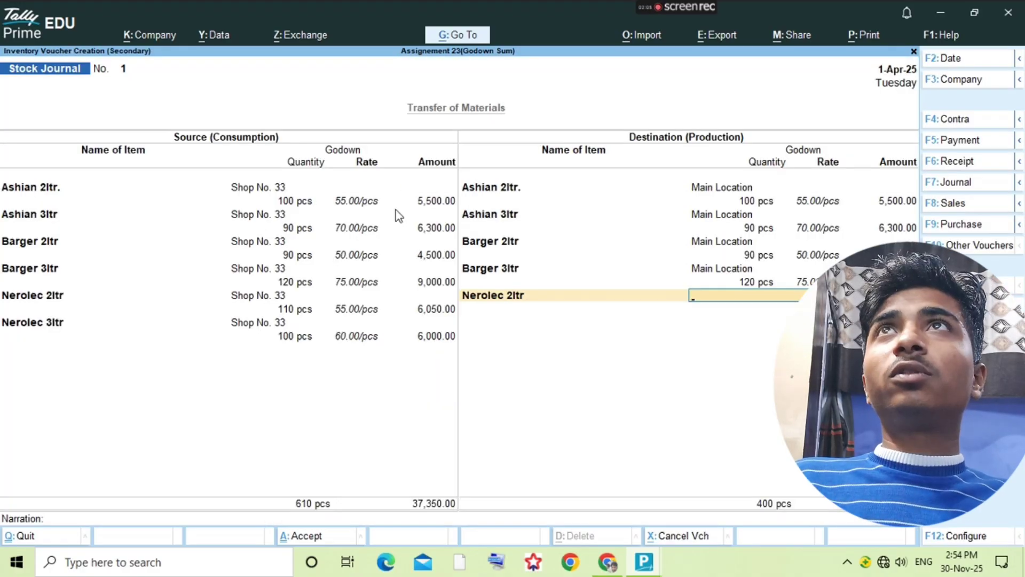
key("Return")
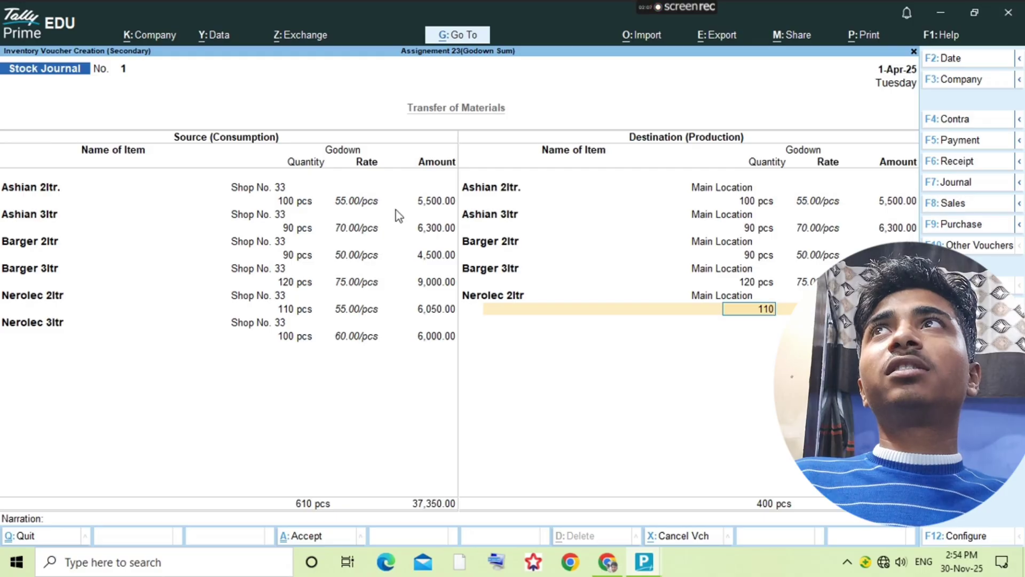
key("Return")
key("Return")
key("Return")
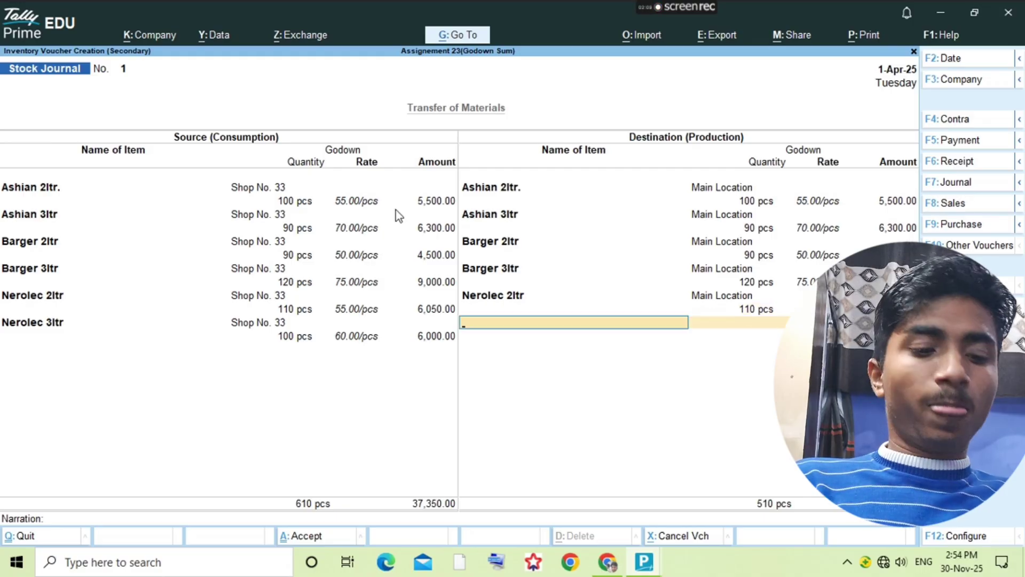
Step: Add Nerolec 3ltr as the sixth destination item at godown Main Location with 100 pcs and save the stock journal
type("Ne")
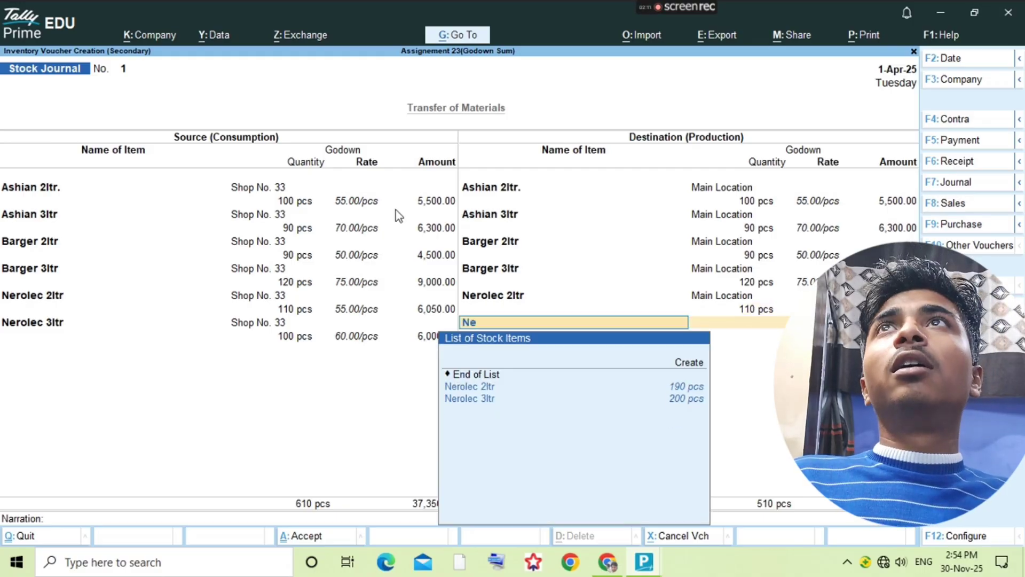
key("Down")
key("Return")
key("Return")
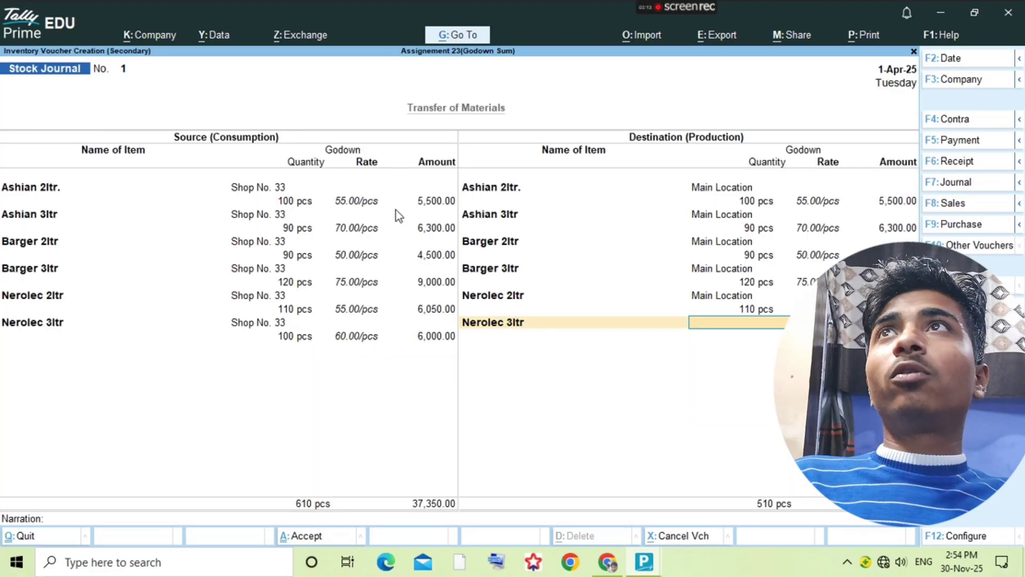
key("Return")
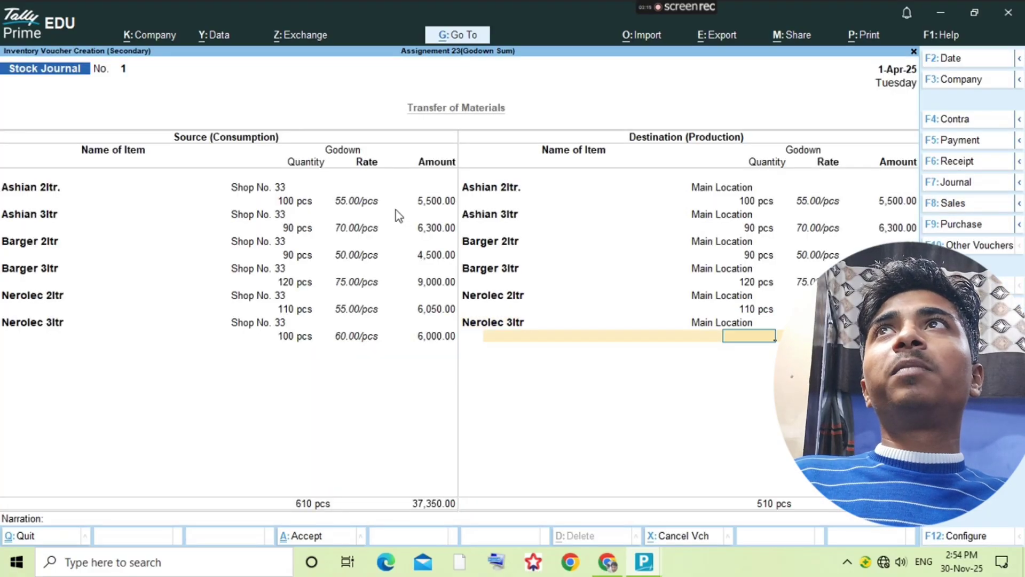
type("100")
key("Return")
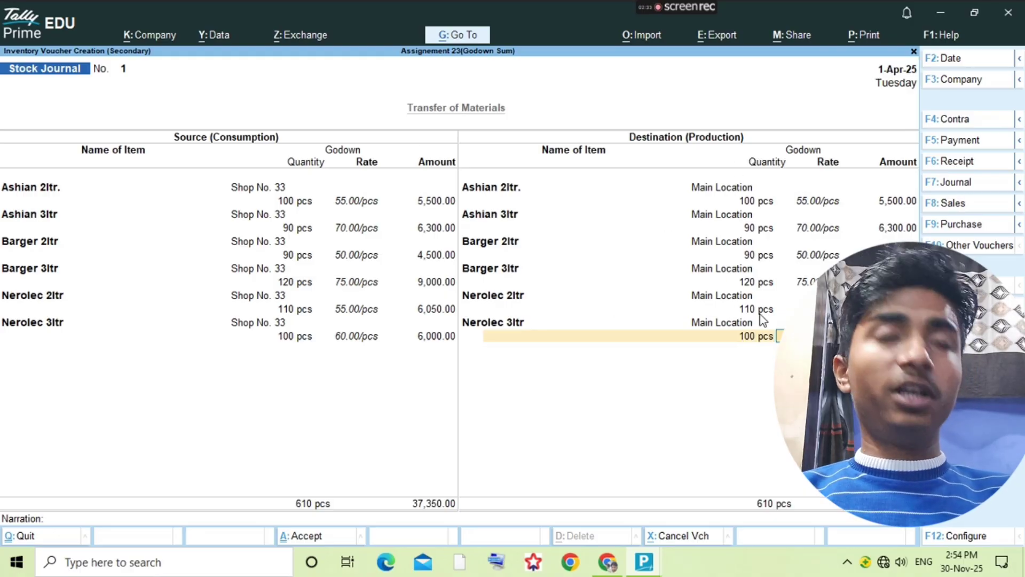
key("ctrl+a")
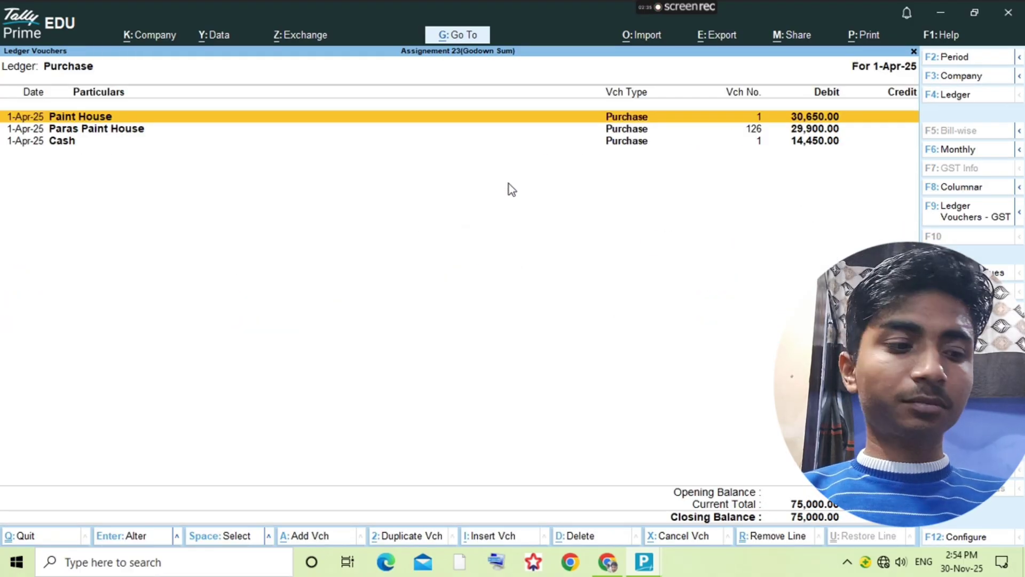
Step: Begin changing the ledger whose vouchers are shown, and read the 15-4-2018 goods sold entry in the assignment PDF in Chrome
key("F4")
key("alt+Tab")
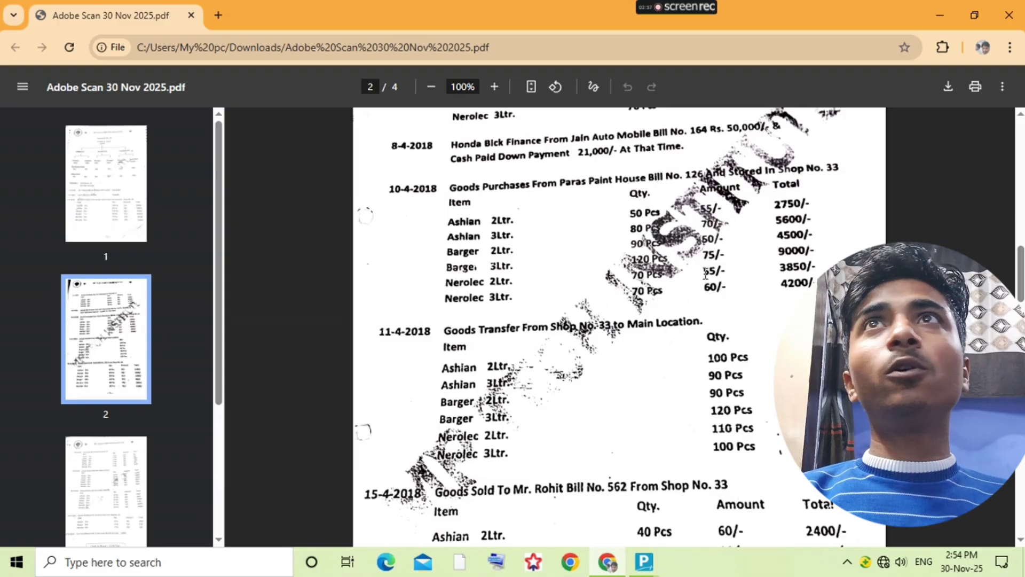
scroll(540, 411, "down", 4)
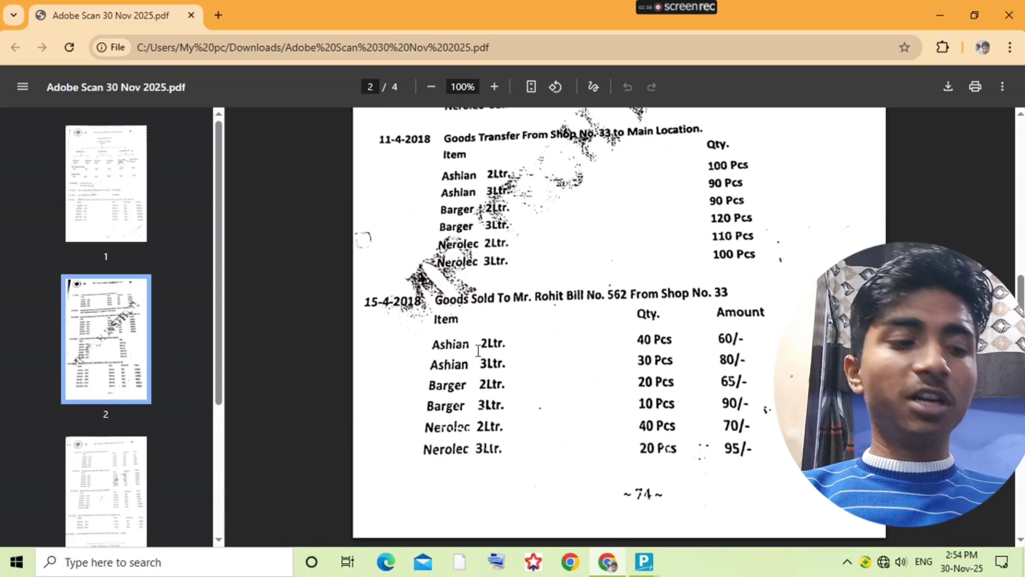
key("alt+Tab")
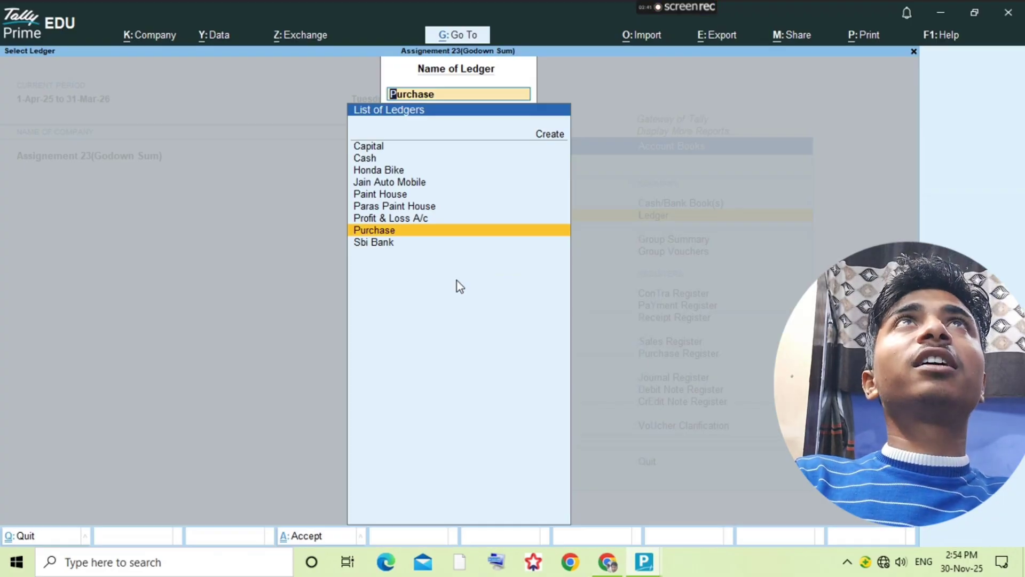
Step: Create a ledger named Sales under Sales Accounts and open its ledger vouchers
key("alt+c")
type("Sales")
key("Return")
key("Return")
type("Sa")
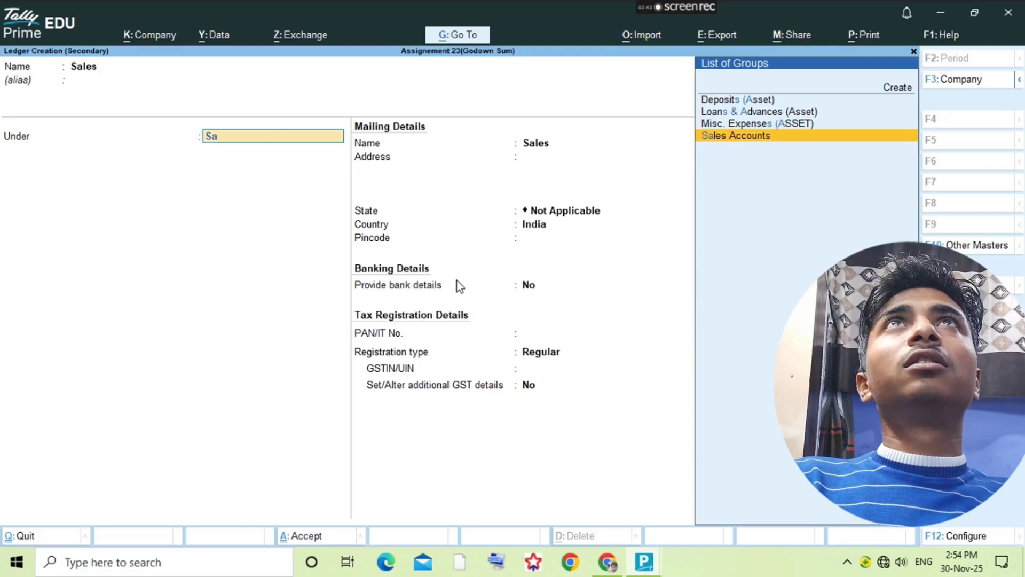
type("les")
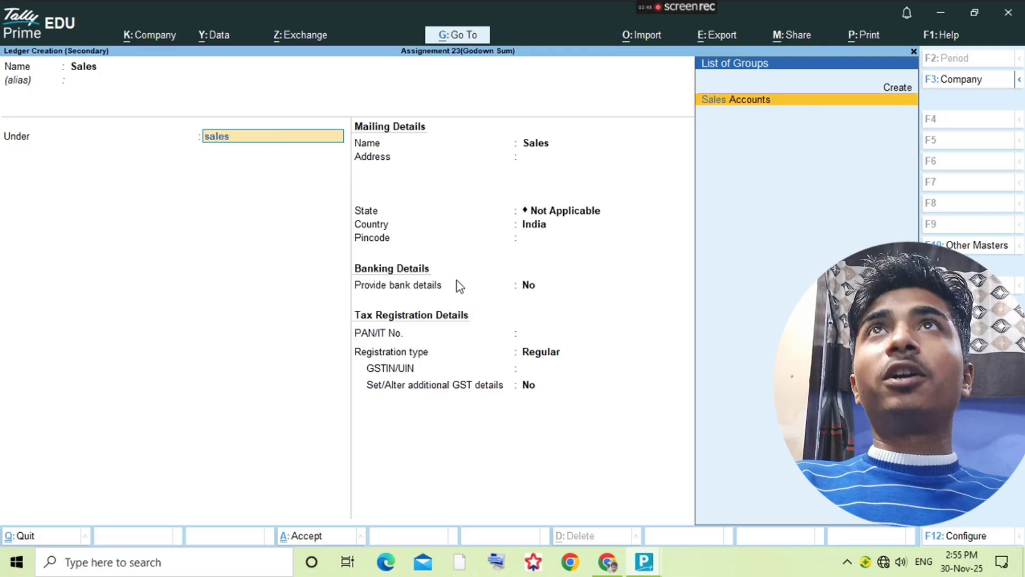
key("Return")
key("ctrl+a")
key("Return")
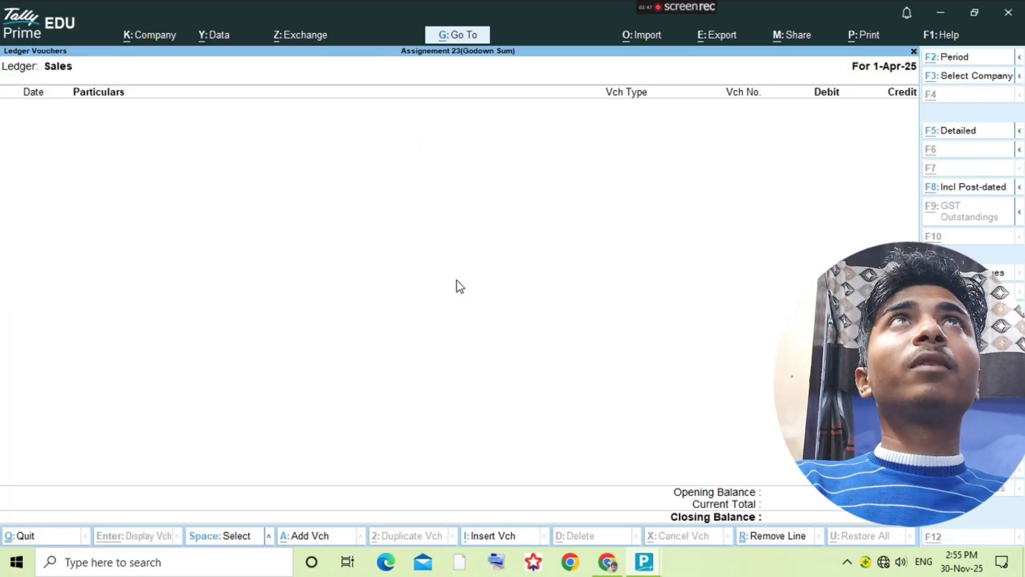
Step: Start a sales voucher with 562, the bill number from the assignment PDF, as voucher and reference number, keeping the default date
key("alt+F7")
key("F8")
key("alt+Tab")
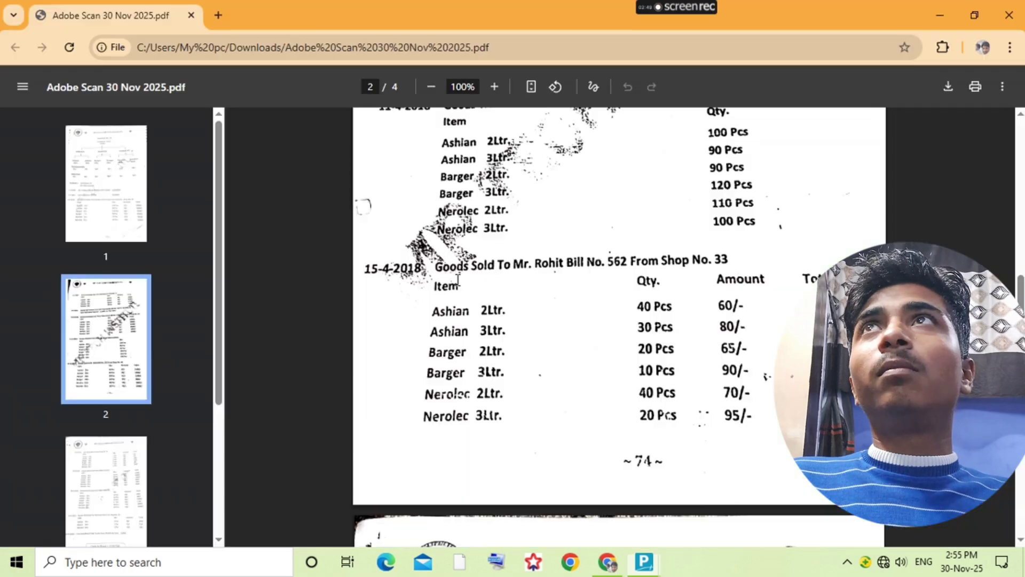
key("alt+Tab")
key("alt+Tab")
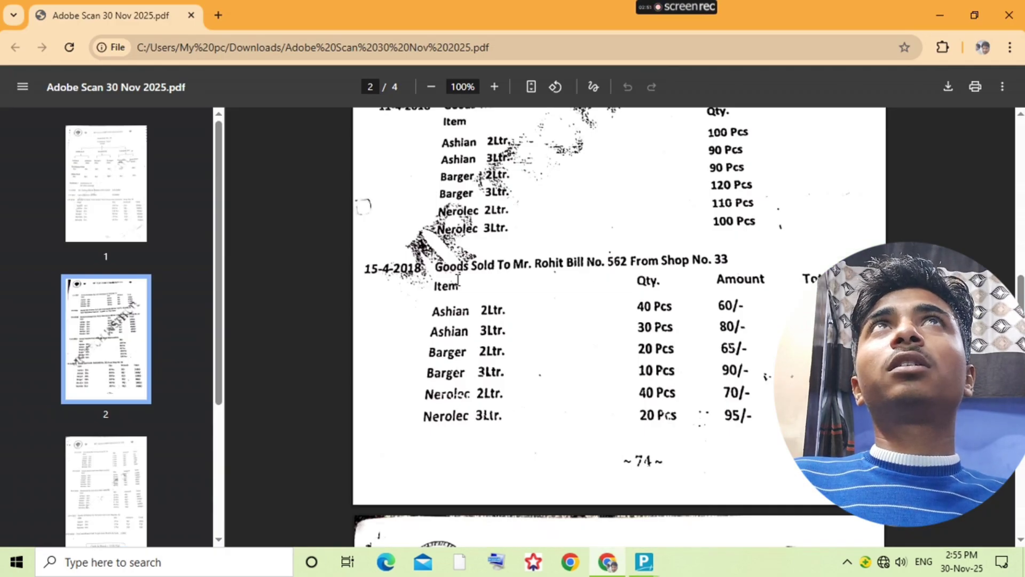
key("alt+Tab")
type("562")
key("Return")
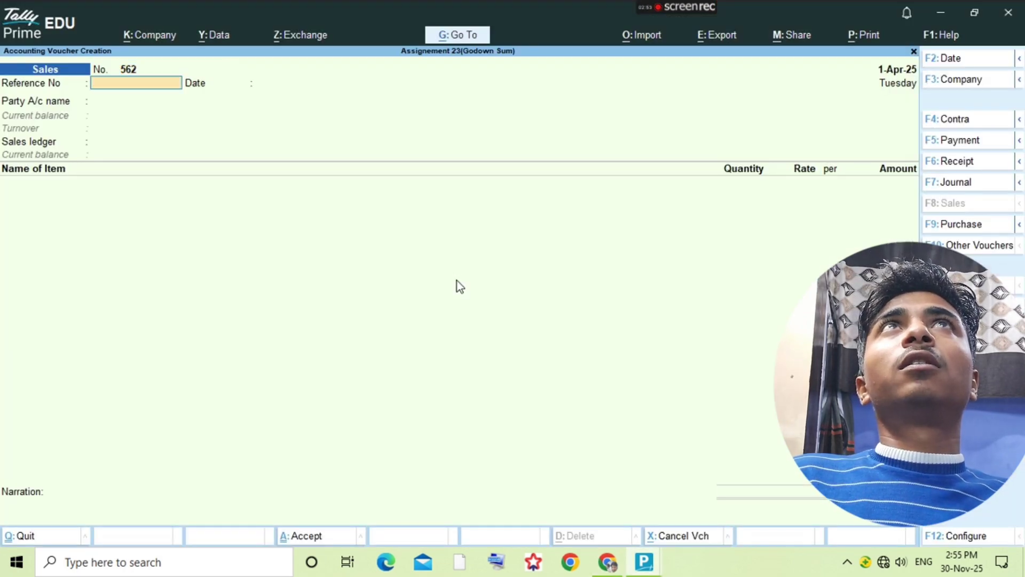
type("56")
key("Return")
key("Return")
Step: Create a party ledger under Sundry Debtors with the customer's name from the assignment's 15-4-2018 sale
key("alt+Tab")
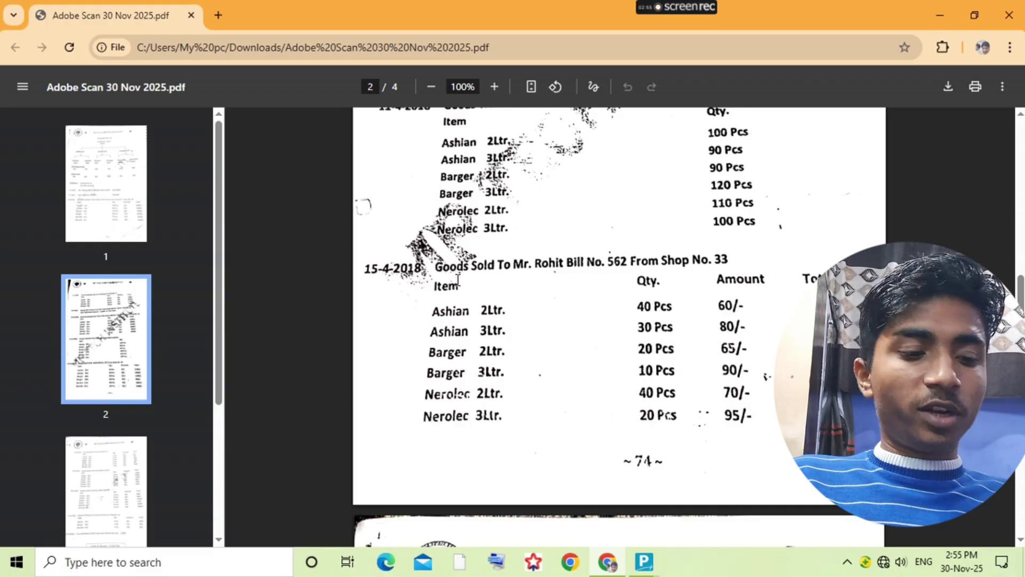
key("alt+Tab")
key("alt+c")
type("Mr,")
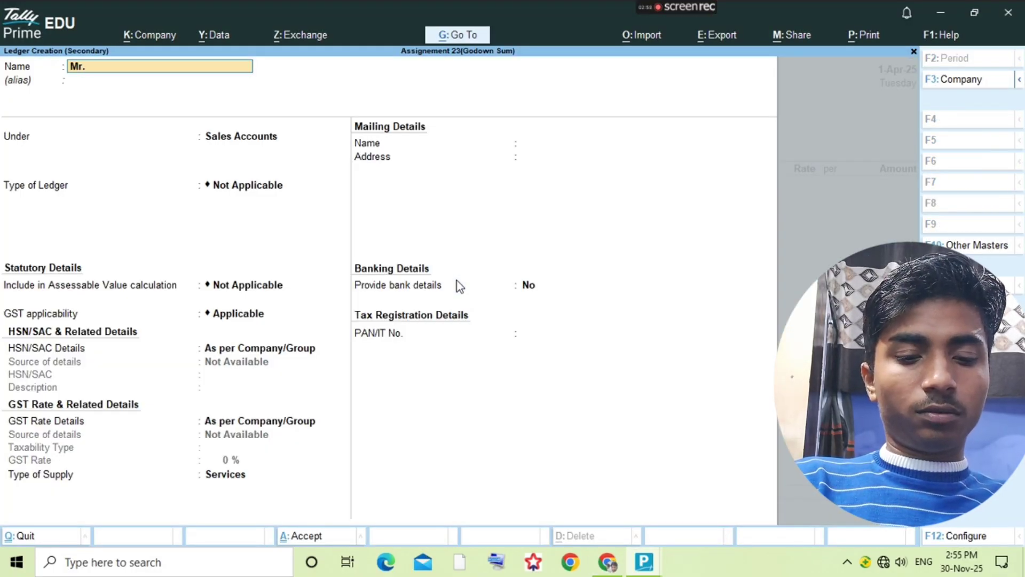
type(" Ho")
key("BackSpace")
key("BackSpace")
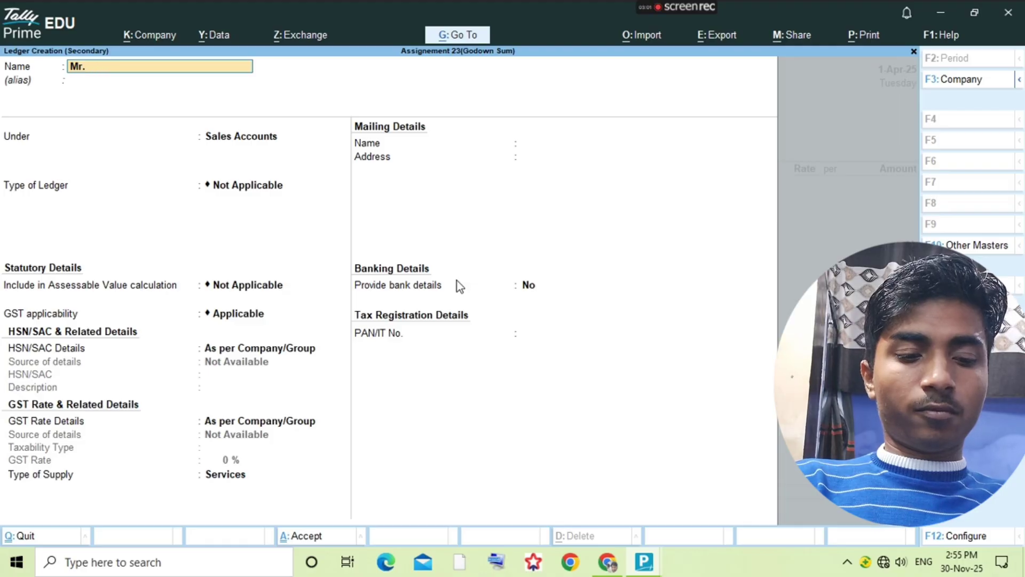
type("Rohit")
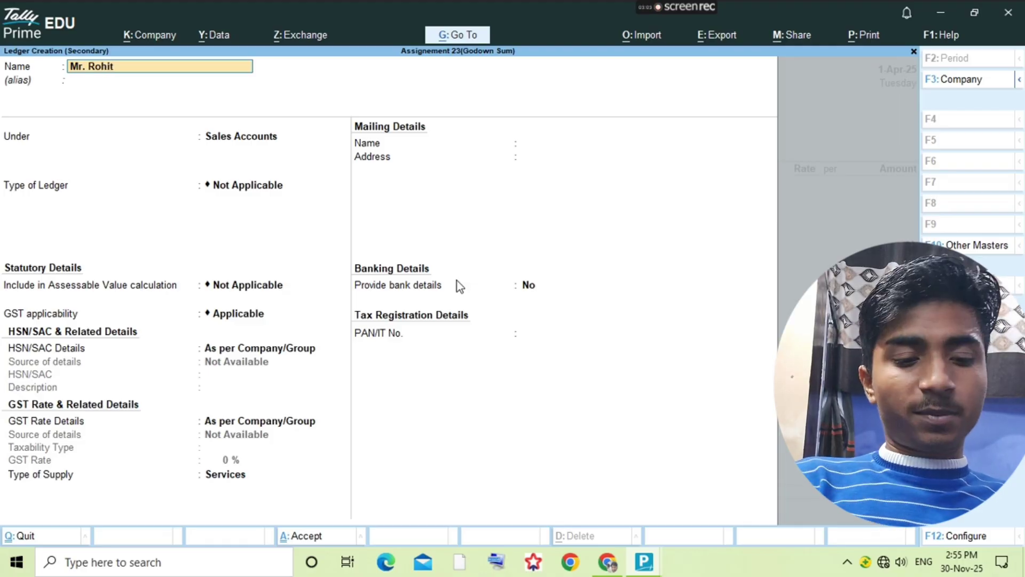
key("Return")
type("Sundry")
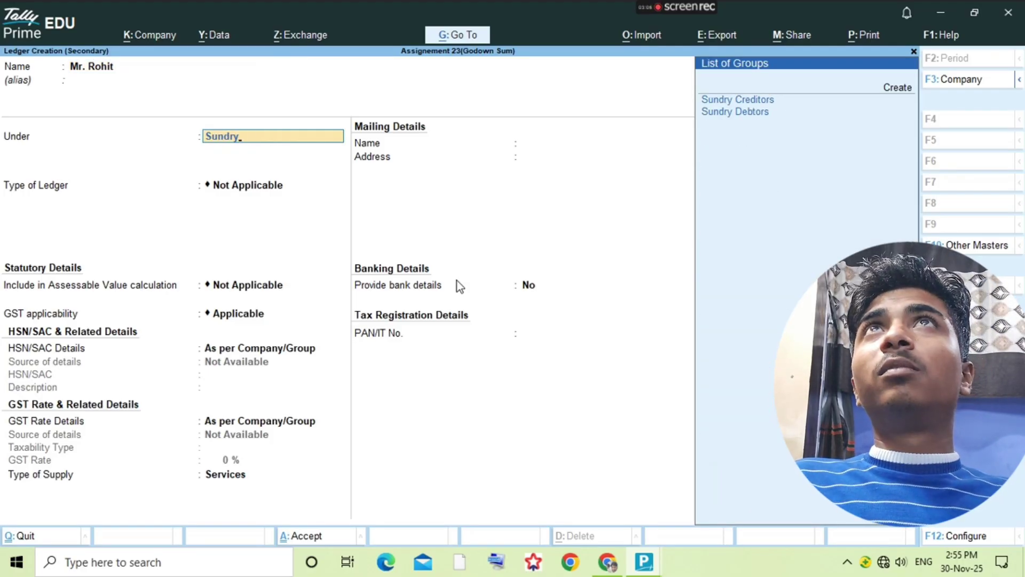
key("Down")
key("Return")
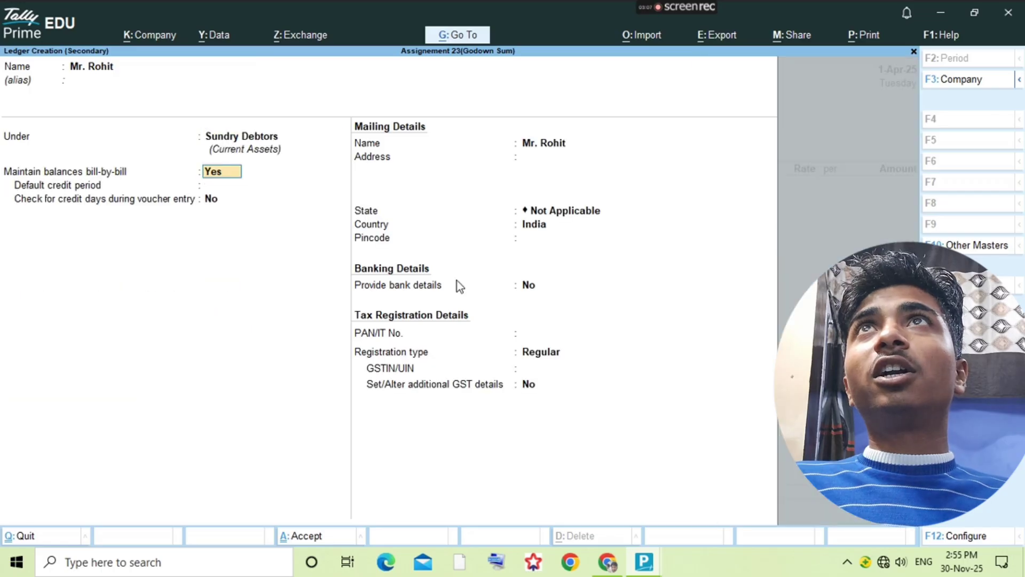
key("ctrl+a")
Step: Accept the dispatch and party details without additions and choose Sales as the sales ledger
key("Return")
key("Return")
key("Return")
key("Return")
key("Return")
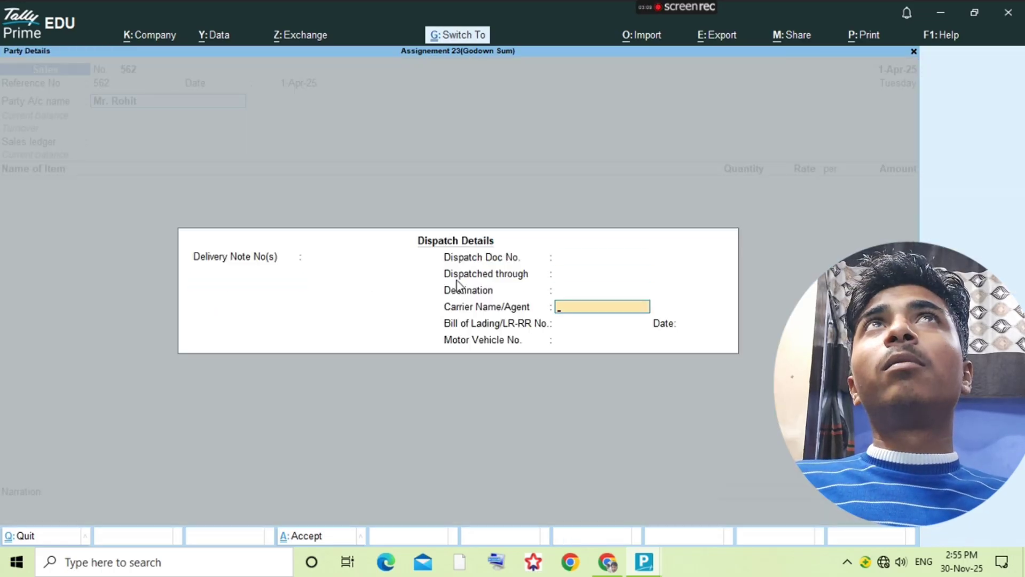
key("ctrl+a")
key("ctrl+a")
key("Return")
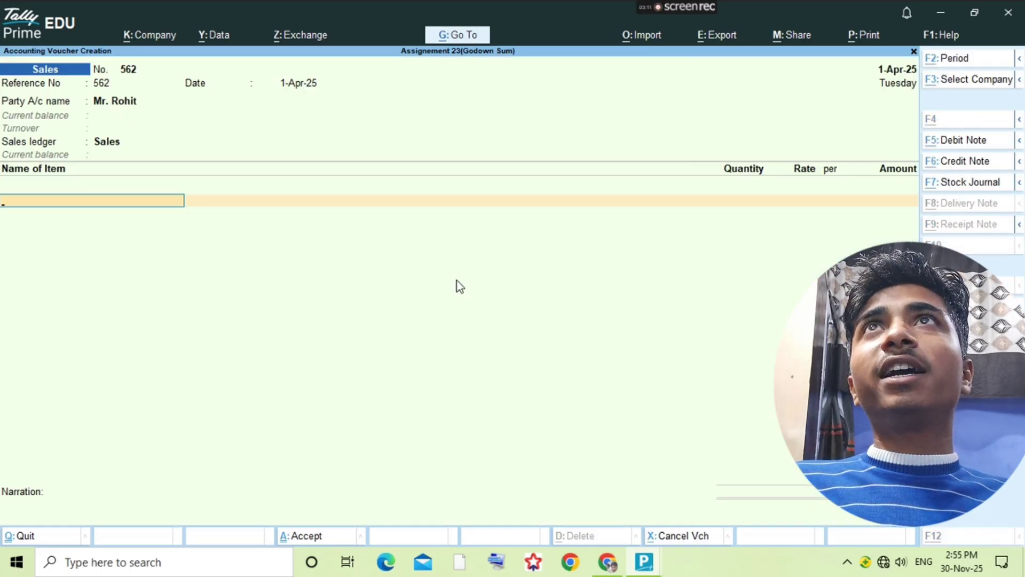
Step: Check the sold items in the assignment PDF and add Ashian 2ltr. as the first sale item without a description
key("alt+Tab")
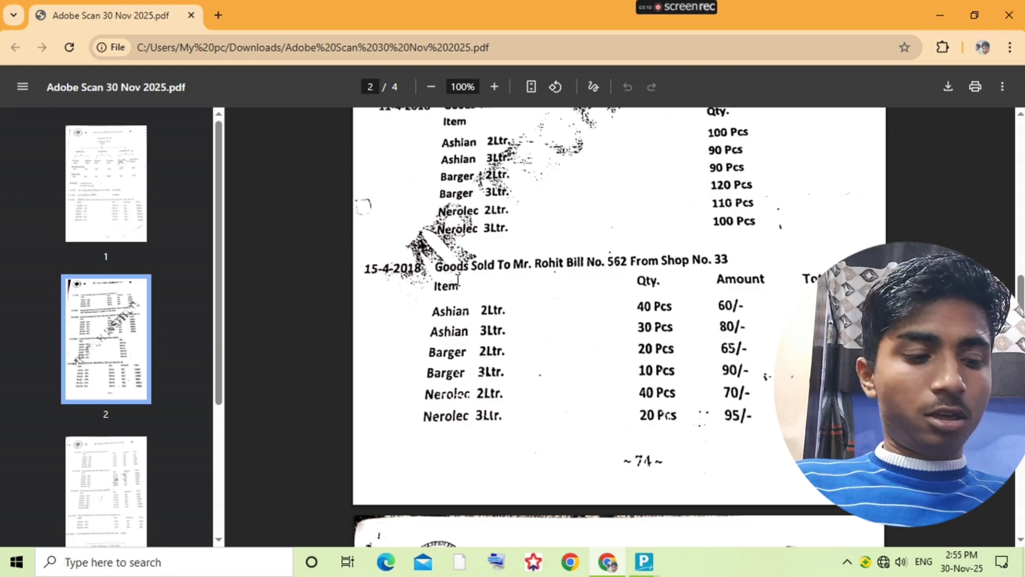
key("alt+Tab")
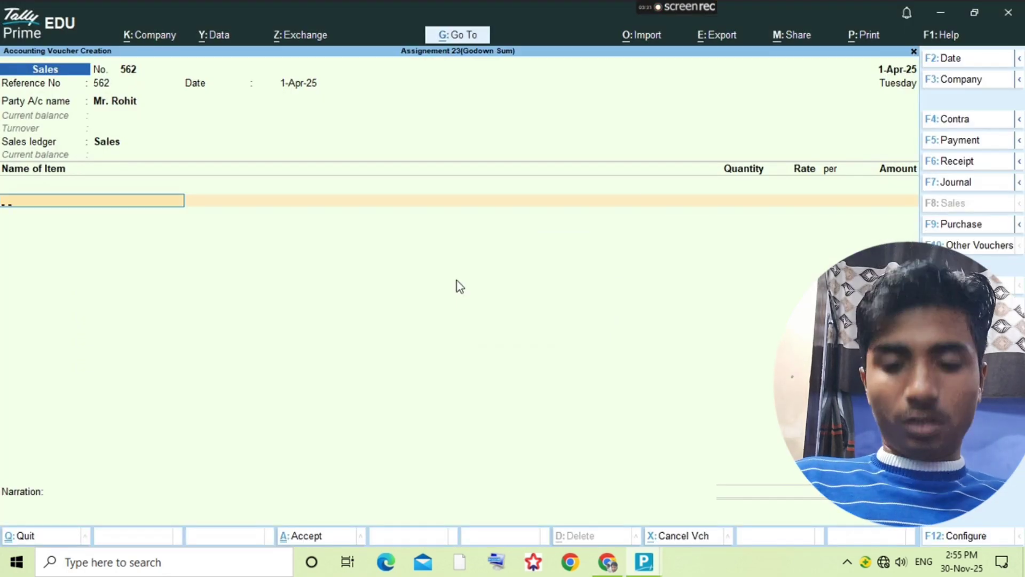
type("As")
key("Return")
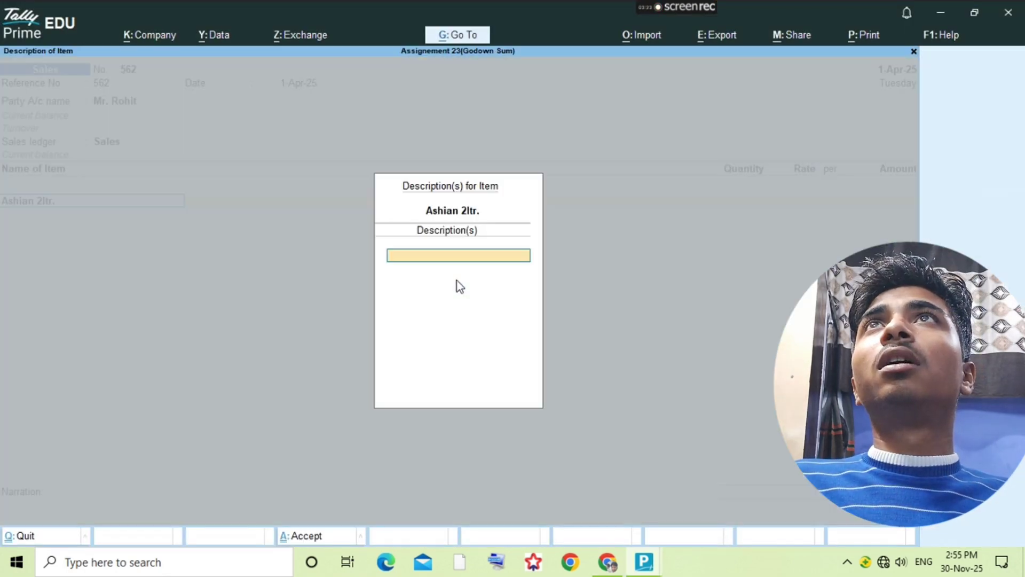
key("Return")
Step: Allocate Ashian 2ltr. from godown Shop No. 33 with 40 pcs at a rate of 60, as listed in the assignment PDF
key("alt+Tab")
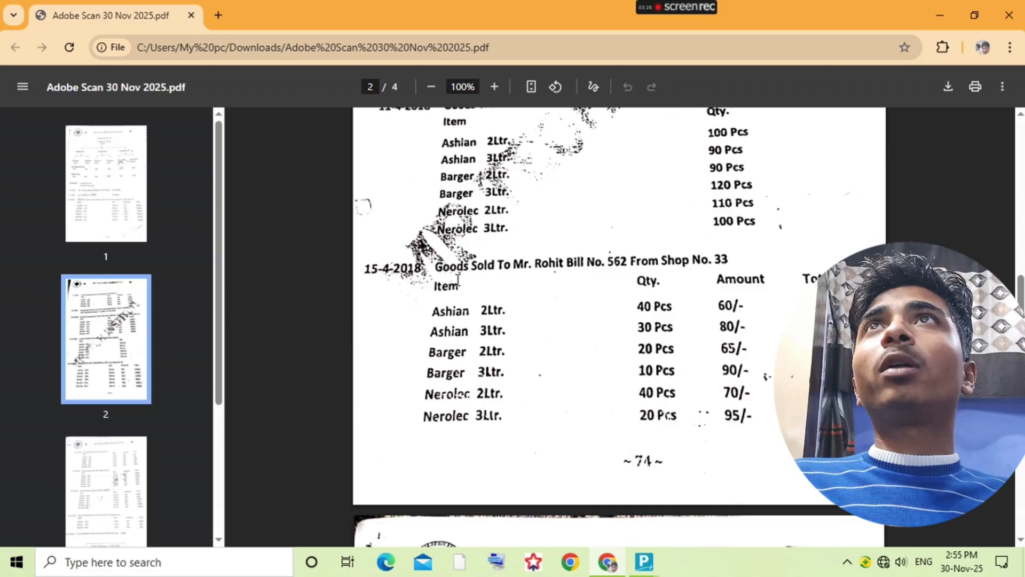
key("alt+Tab")
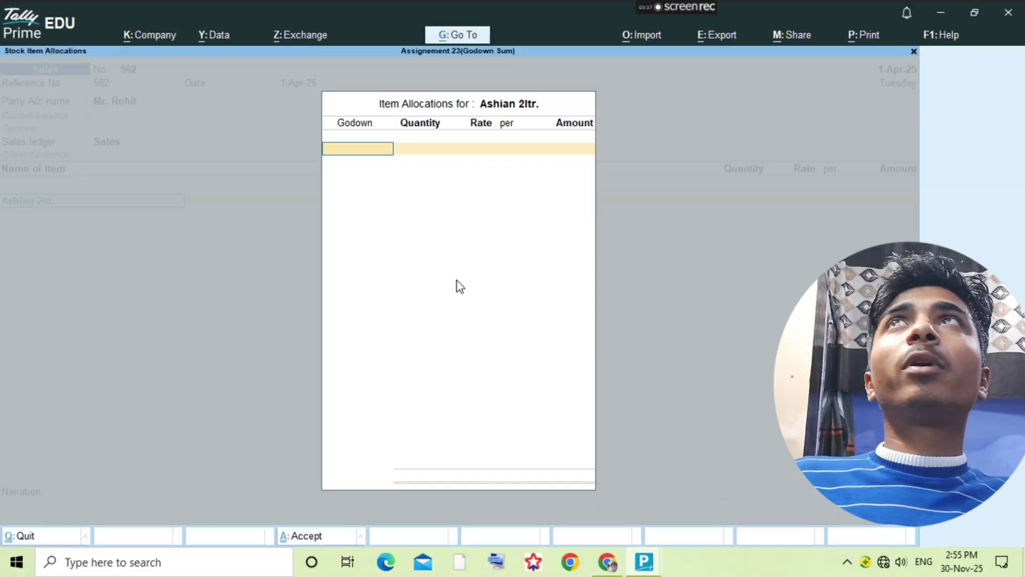
type("Sh")
key("Return")
key("alt+Tab")
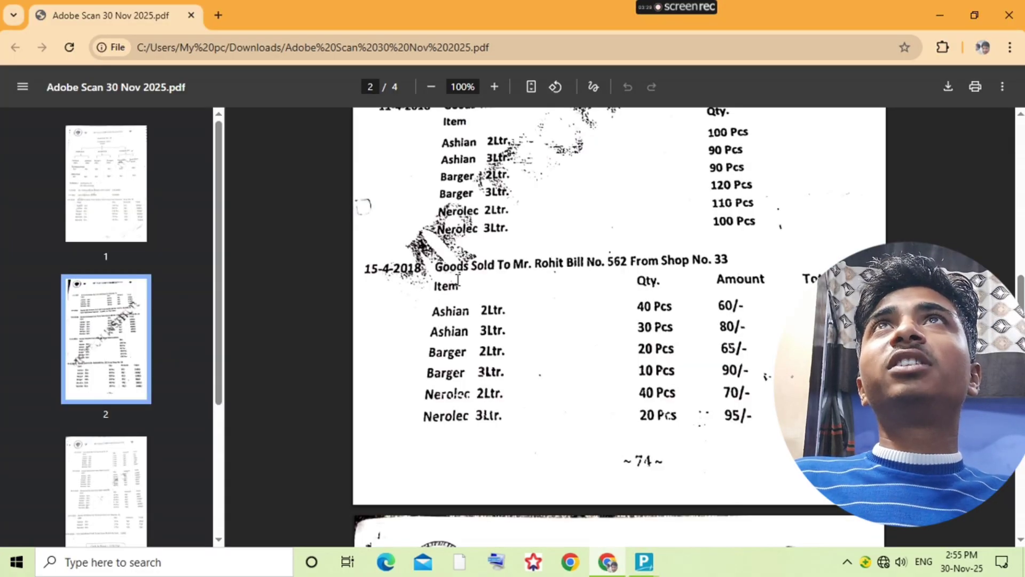
key("alt+Tab")
type("40")
key("Return")
type("60")
key("Return")
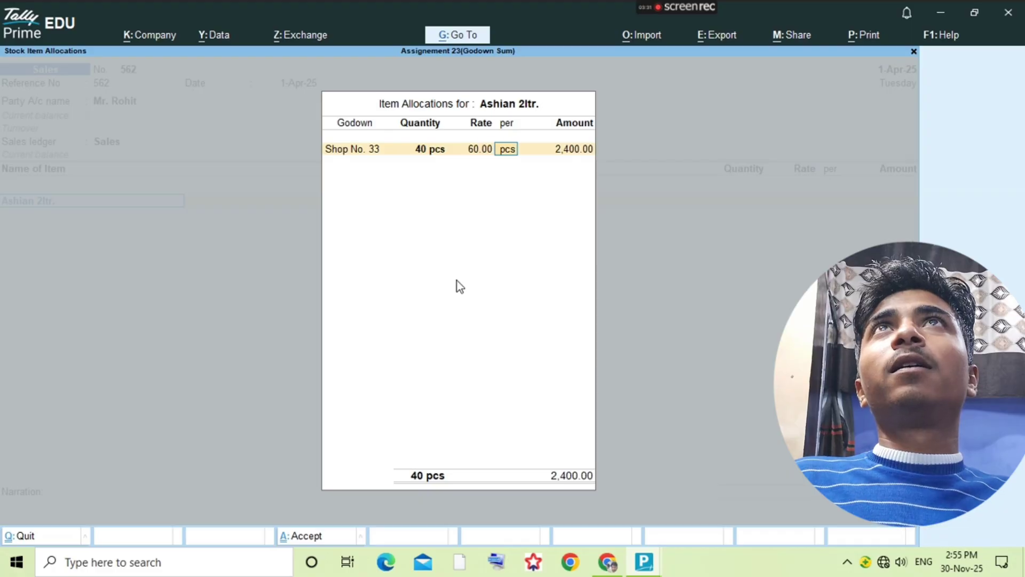
key("Return")
key("Return")
key("Return")
key("Return")
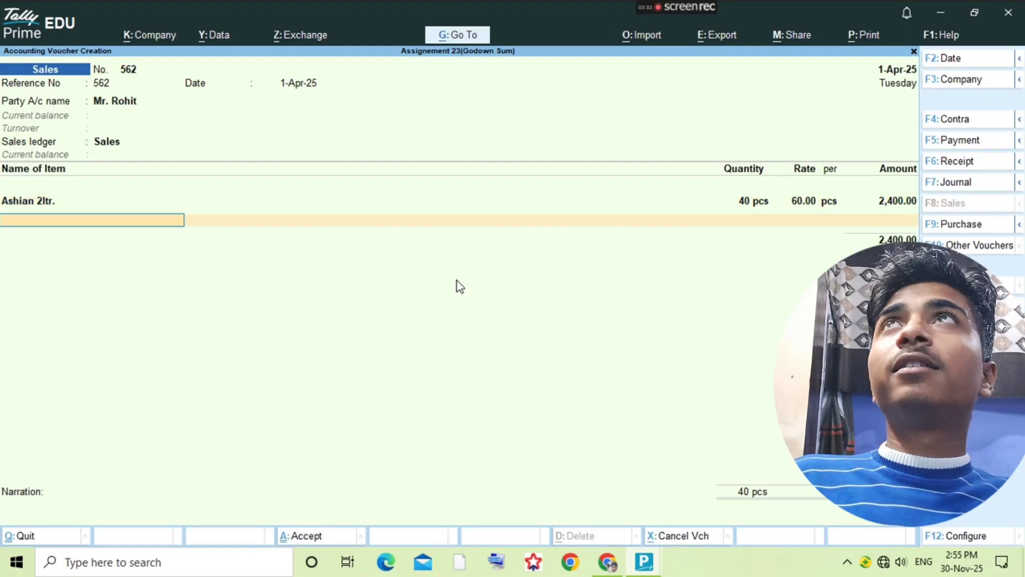
Step: Add Ashian 3ltr as the second sale item and choose Shop No. 33 as its godown
type("Ash")
key("Down")
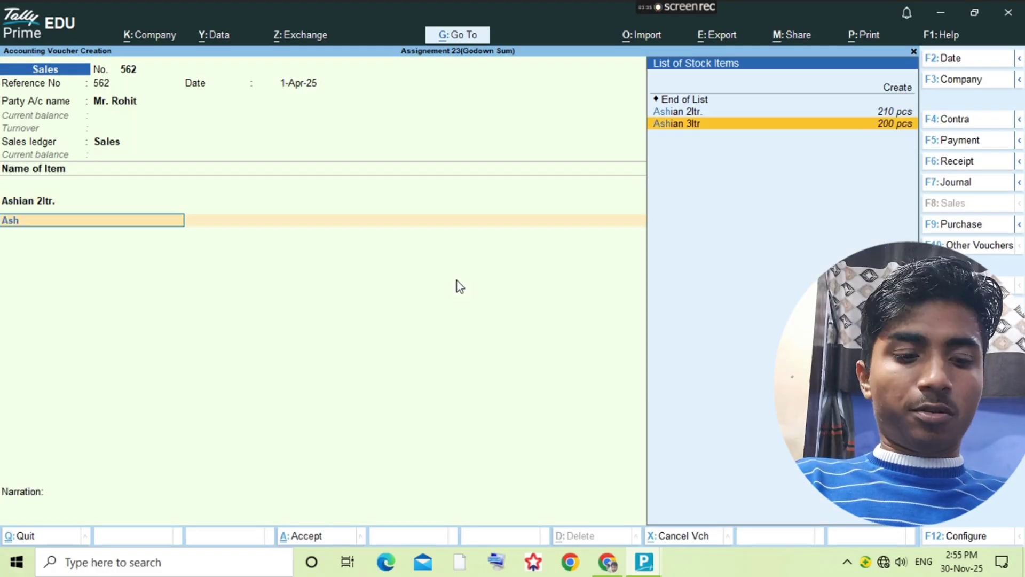
key("Return")
type("Sh")
key("Return")
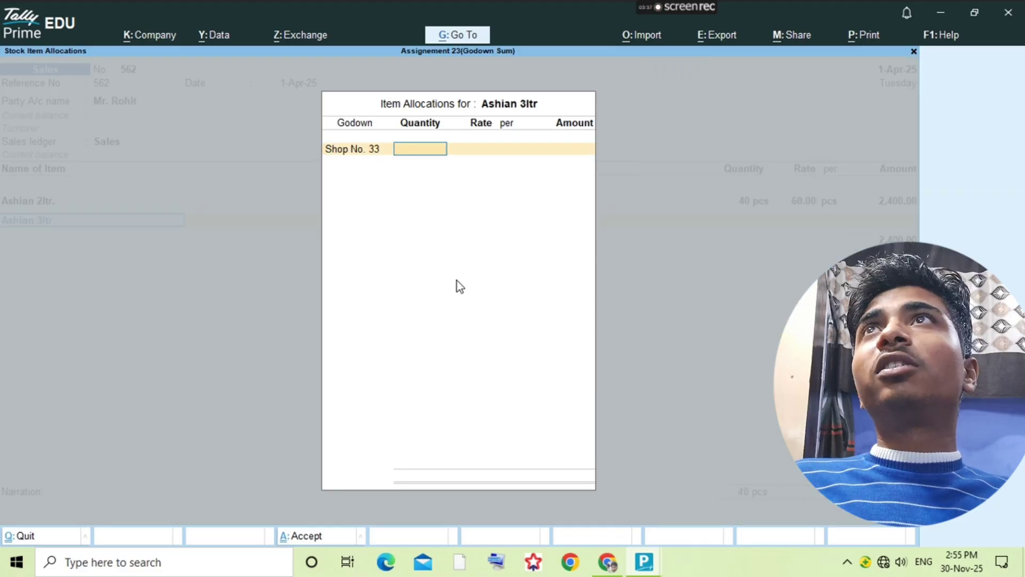
Step: Enter 30 pcs at a rate of 80 for Ashian 3ltr, as listed in the assignment PDF, and complete its allocation
key("alt+Tab")
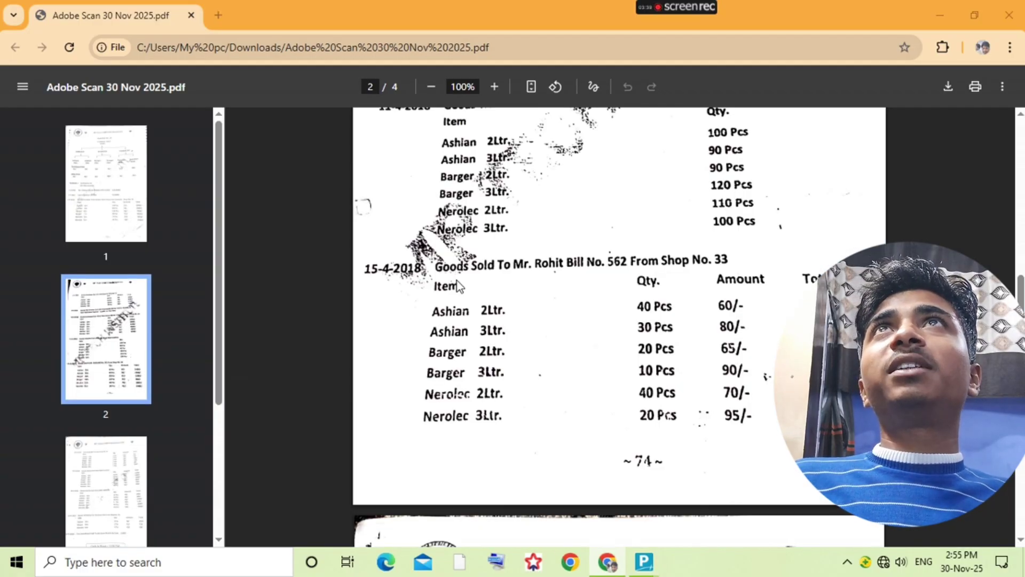
key("alt+Tab")
type("30")
key("Return")
type("80")
key("Return")
key("Return")
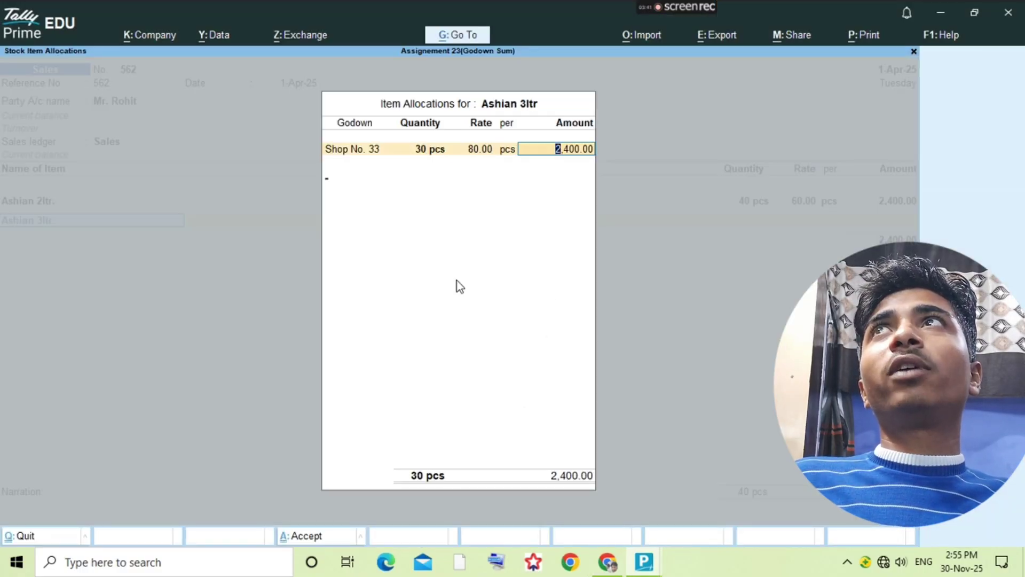
key("Return")
key("Return")
Step: Check the next sold item in the assignment PDF and add Barger 2ltr from godown Shop No. 33
key("alt+Tab")
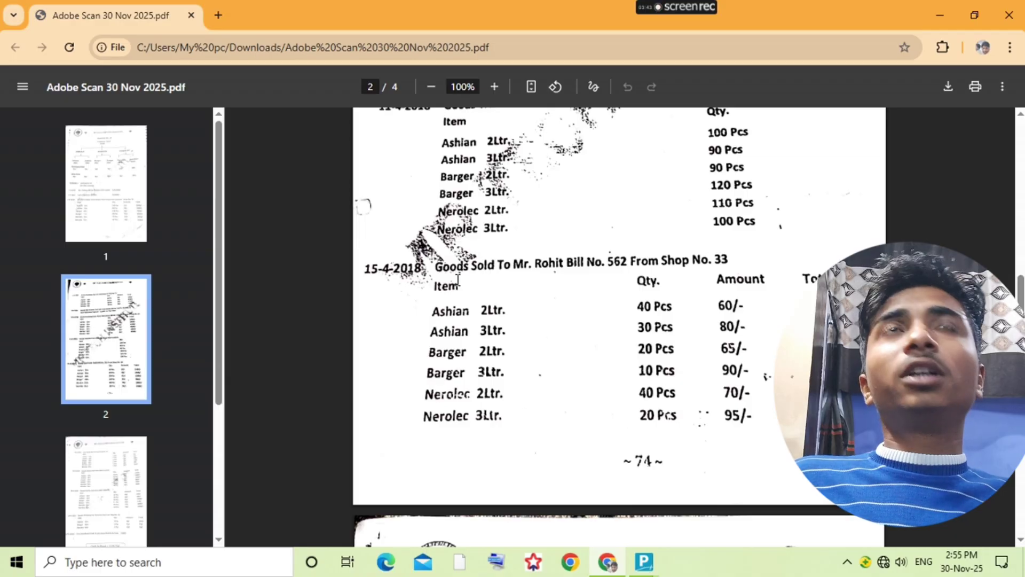
key("alt+Tab")
type("Bar")
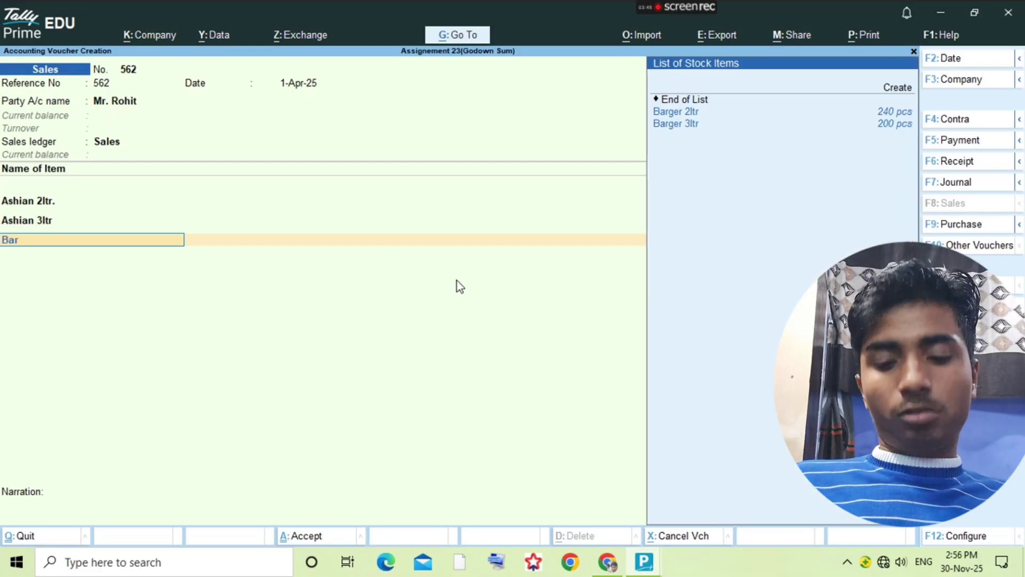
type("ge")
key("Return")
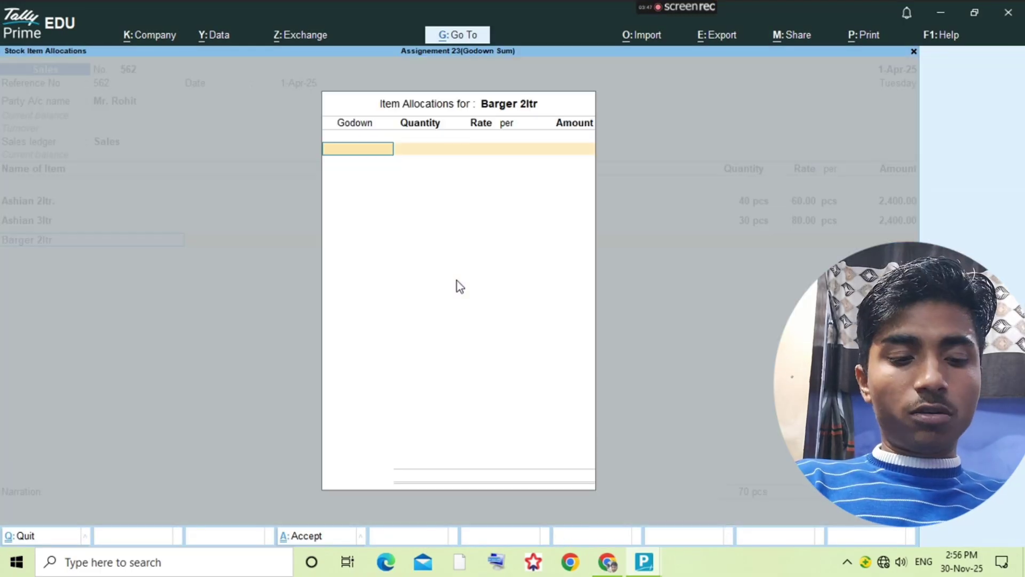
type("sh")
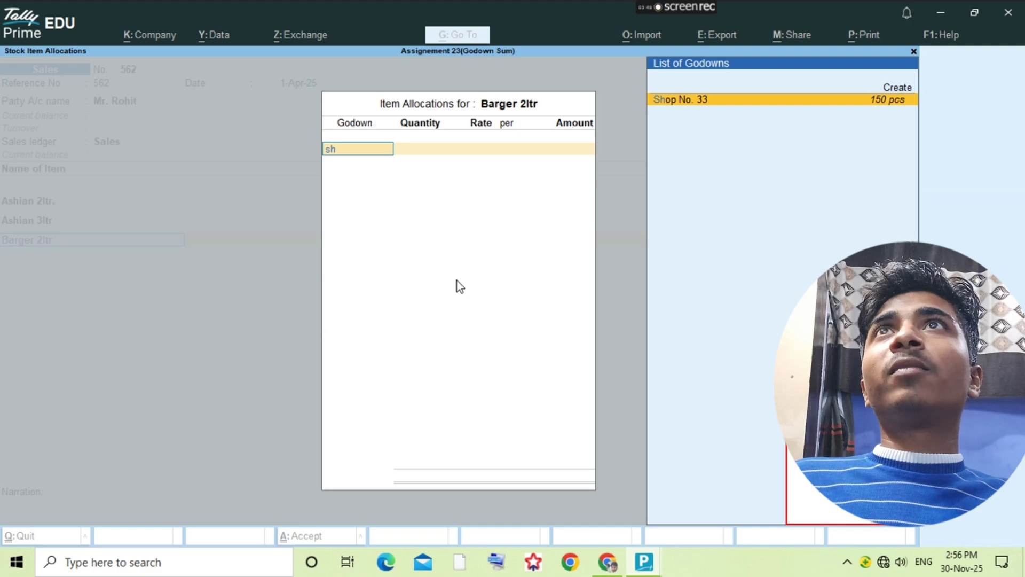
key("Return")
Step: Enter 20 pcs at a rate of 65 for Barger 2ltr, as listed in the assignment PDF, and complete its allocation
key("alt+Tab")
key("alt+Tab")
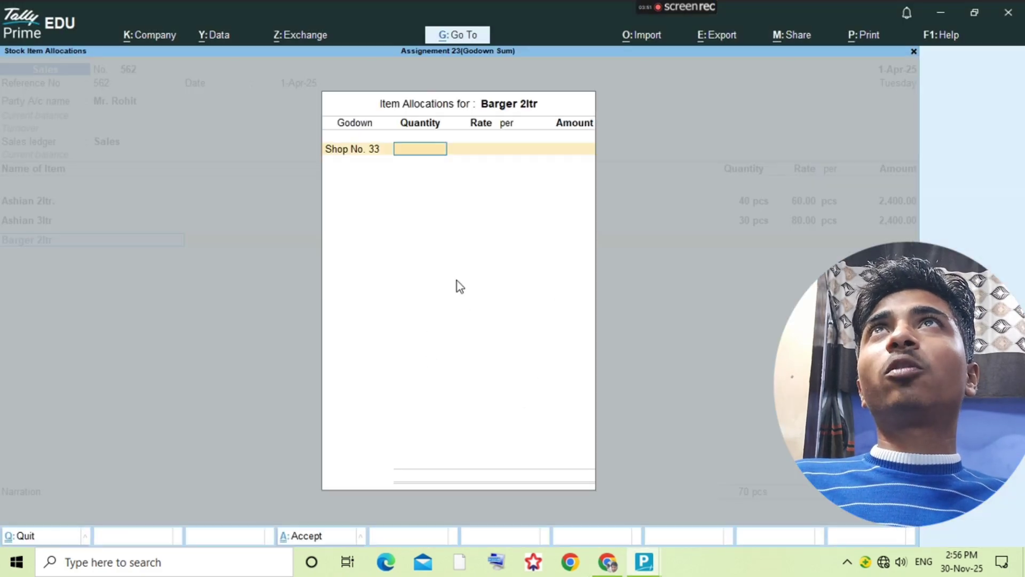
type("20")
key("Return")
type("65")
key("Return")
key("Return")
key("Return")
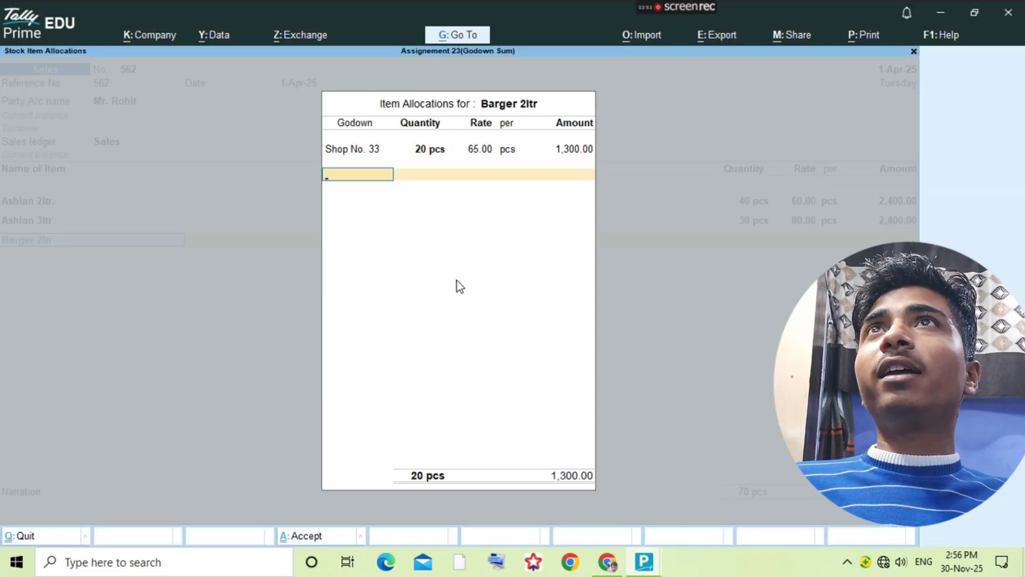
key("alt+Tab")
key("alt+Tab")
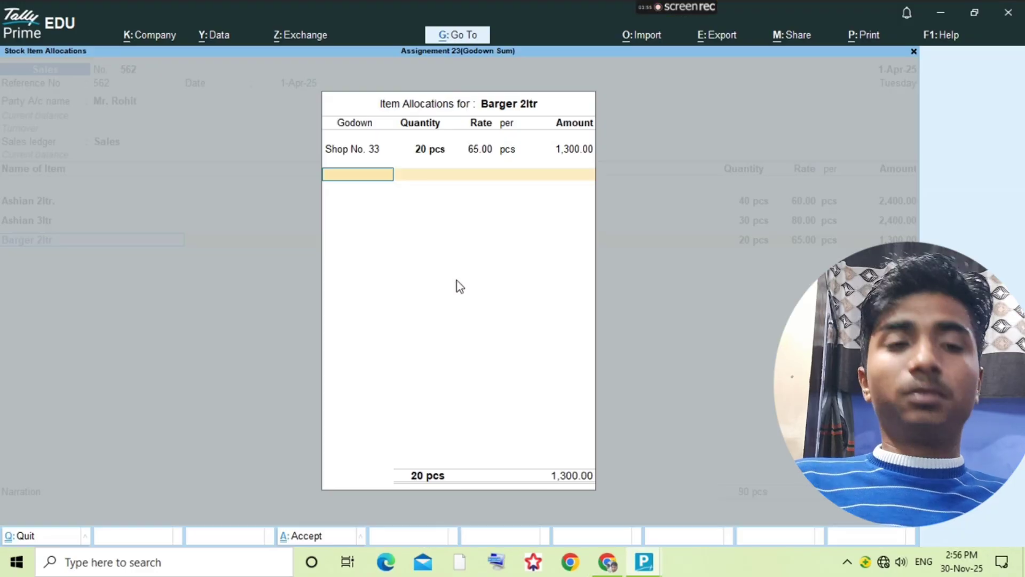
key("Return")
key("Return")
Step: Add Barger 3ltr to the sale without a description and choose Shop No. 33 as its godown
type("Ba")
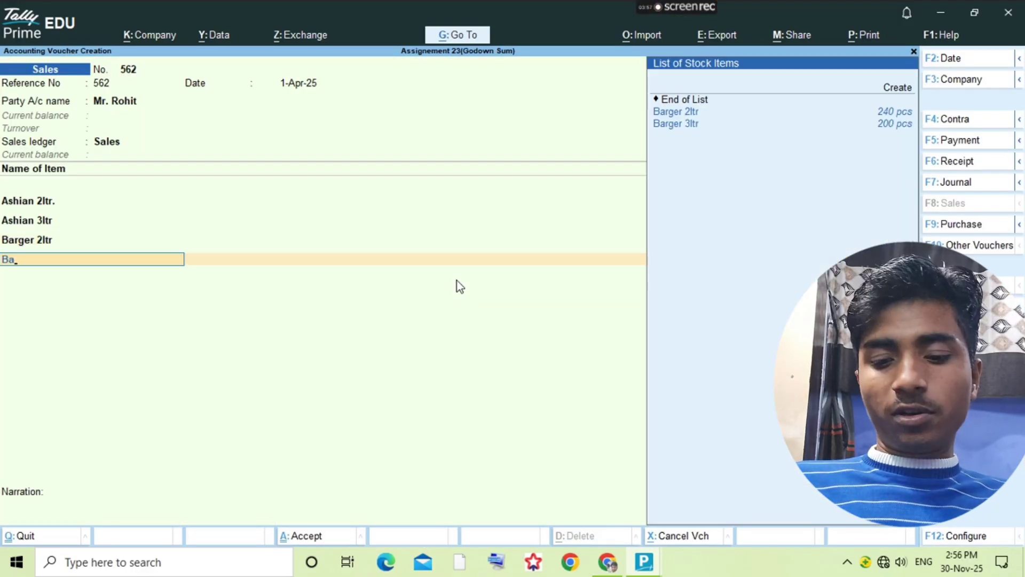
key("Down")
key("Down")
key("Return")
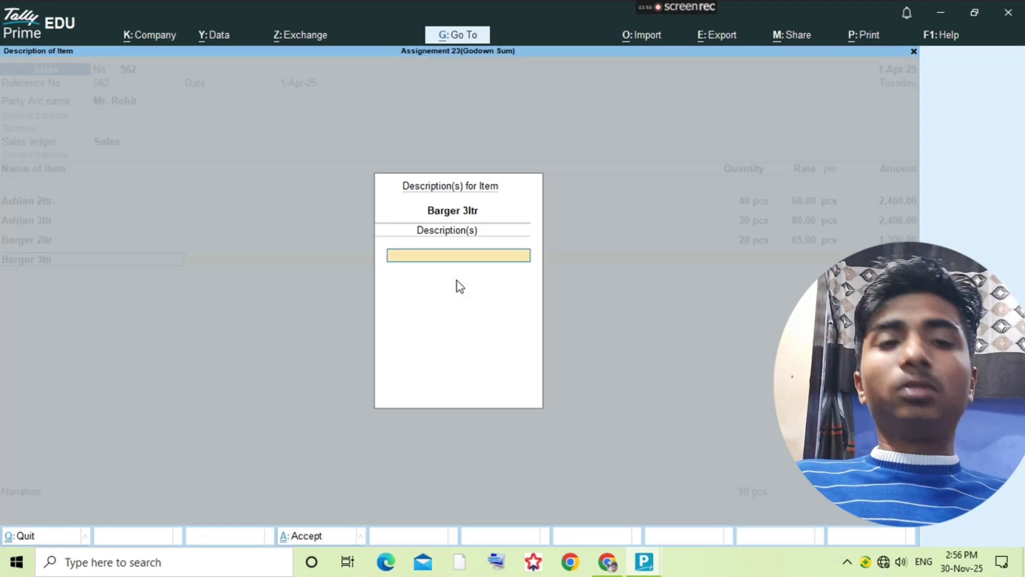
key("Return")
type("Sh")
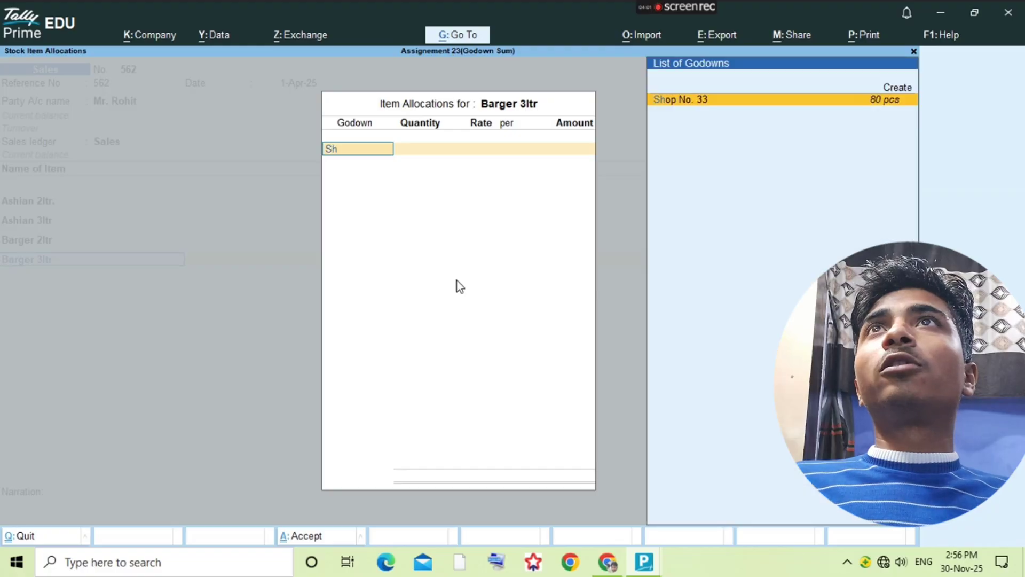
key("Return")
Step: Enter 10 pcs at a rate of 90 for Barger 3ltr, checking the assignment PDF, and complete its allocation
key("alt+Tab")
key("alt+Tab")
type("1090")
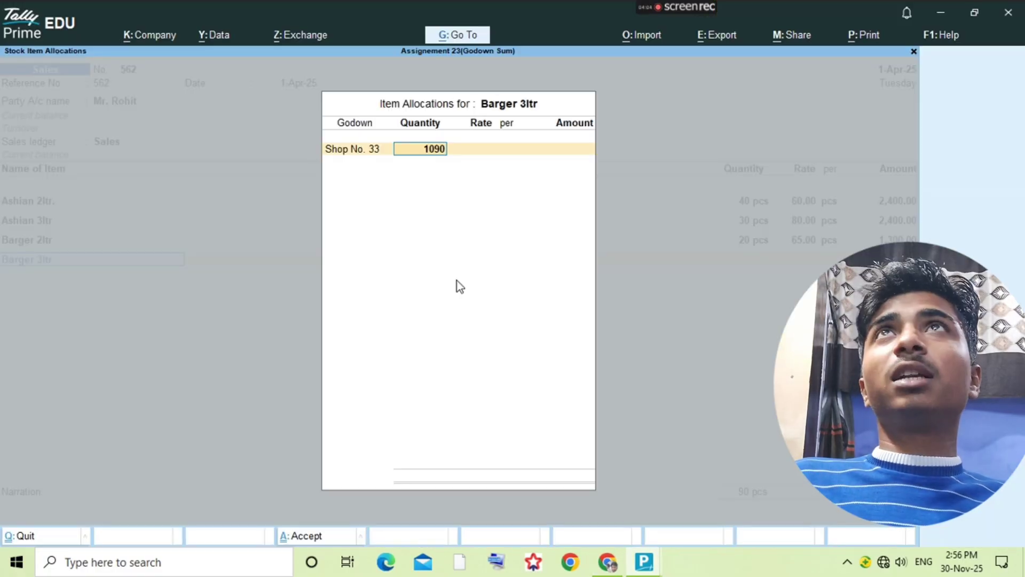
key("BackSpace")
key("BackSpace")
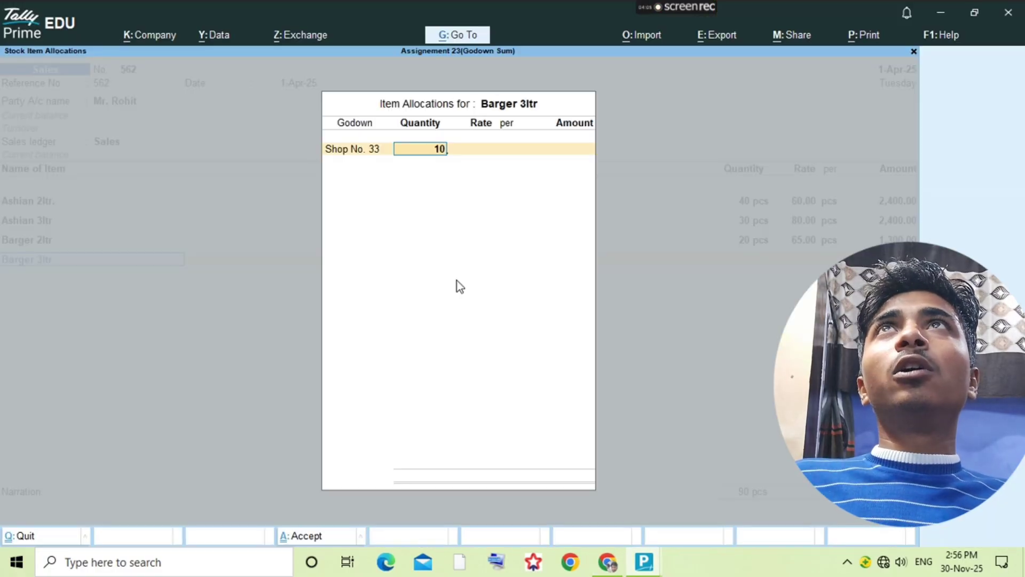
key("Return")
type("90")
key("Return")
key("alt+Tab")
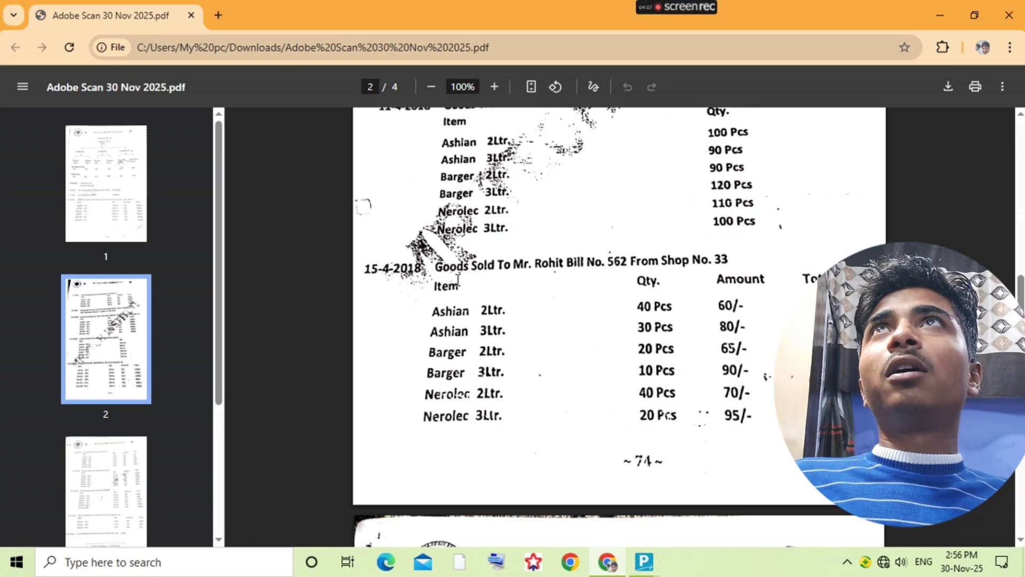
key("alt+Tab")
key("Return")
key("Return")
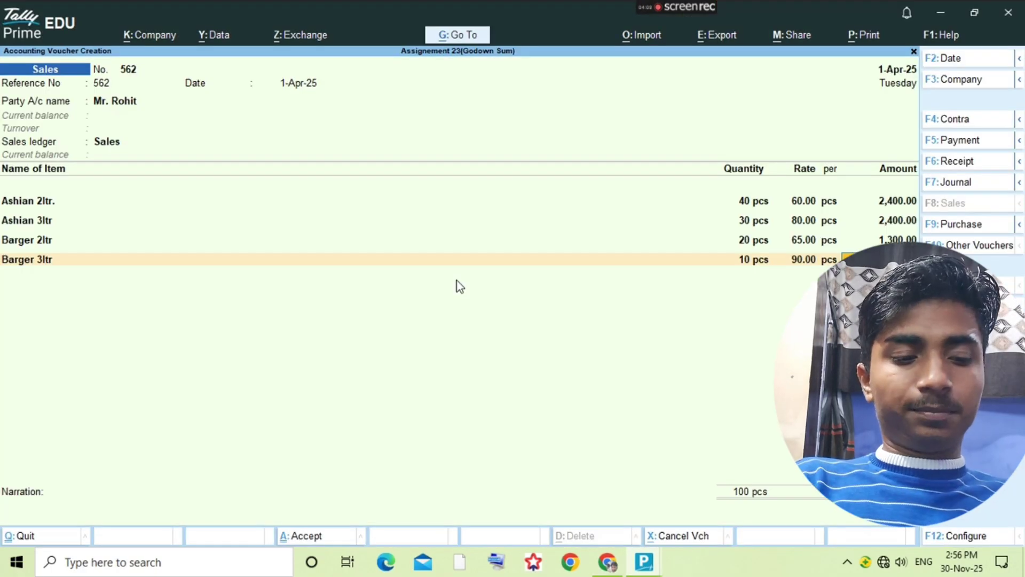
key("Return")
Step: Add Nerolec 2ltr to the sale without a description and choose Shop No. 33 as its godown
type("Ne")
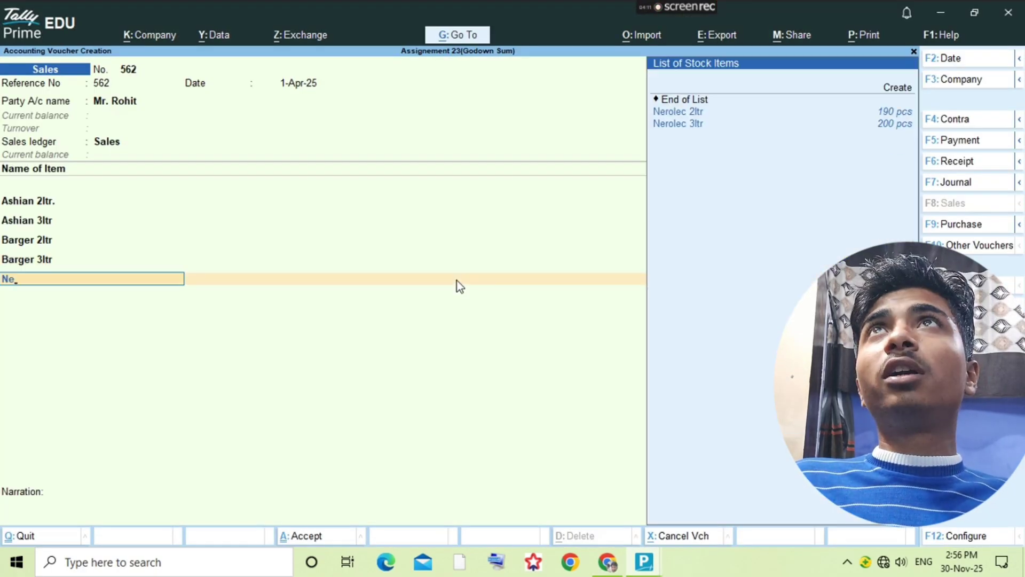
key("Return")
key("Return")
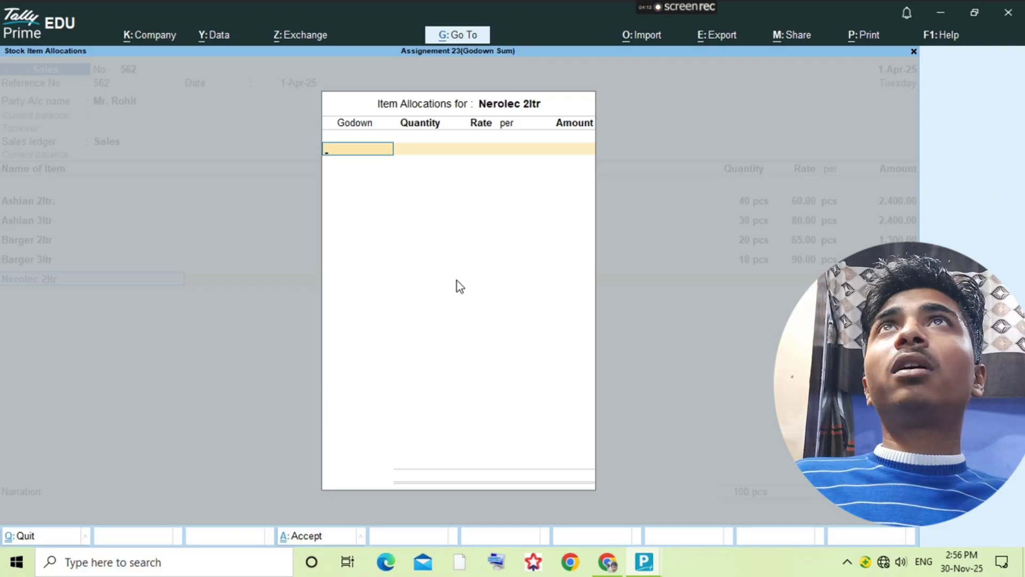
type("sh")
key("Return")
Step: Enter 40 pcs at a rate of 70 for Nerolec 2ltr, as listed in the assignment PDF, and complete its allocation
key("alt+Tab")
key("alt+Tab")
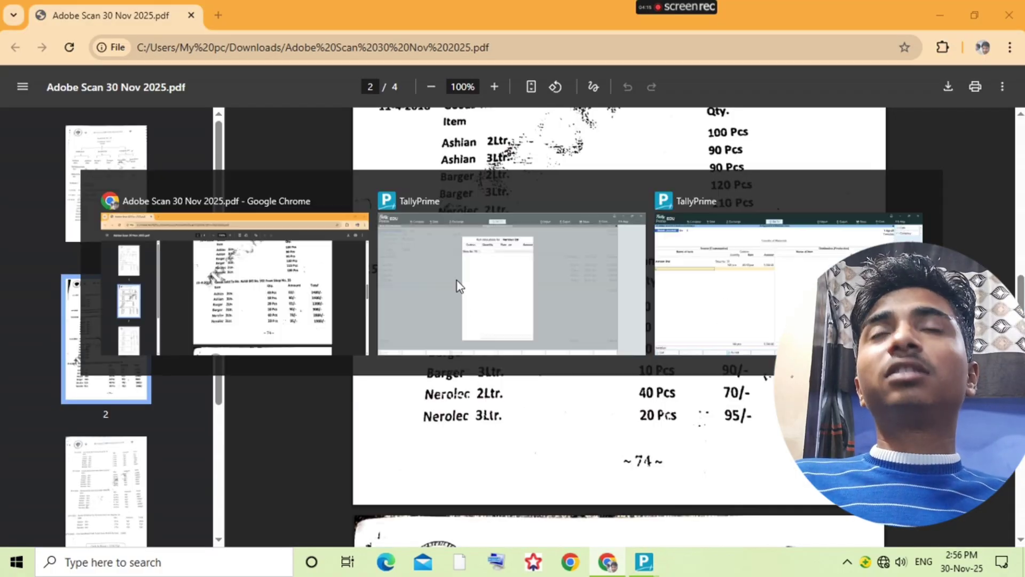
key("Return")
key("BackSpace")
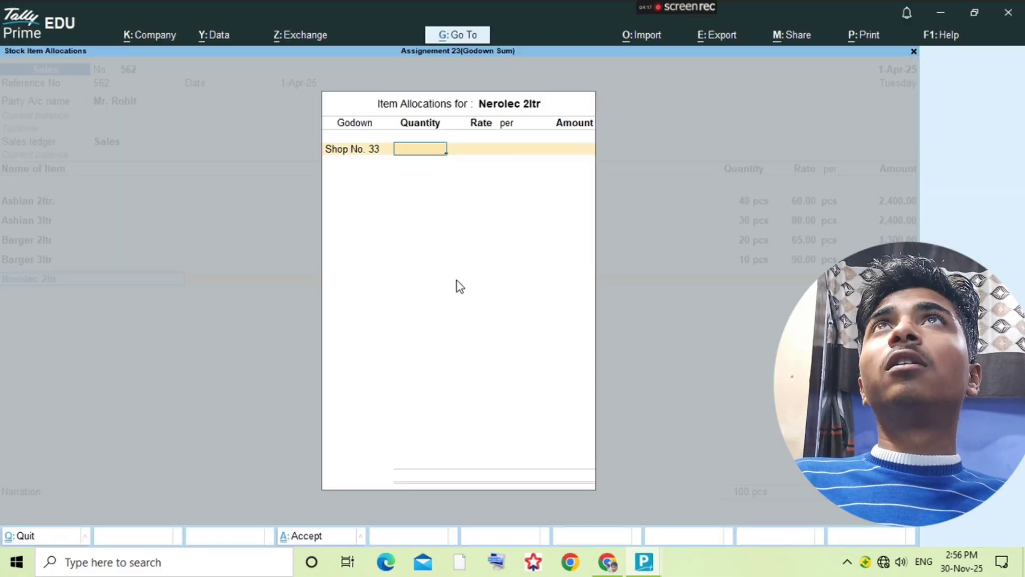
type("40")
key("Return")
type("70")
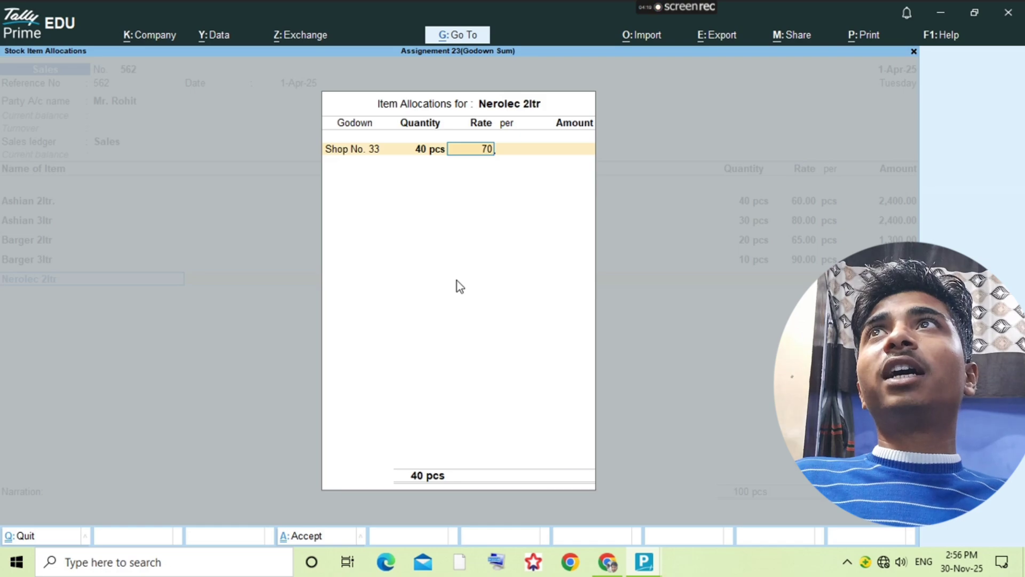
key("Return")
key("alt+Tab")
key("alt+Tab")
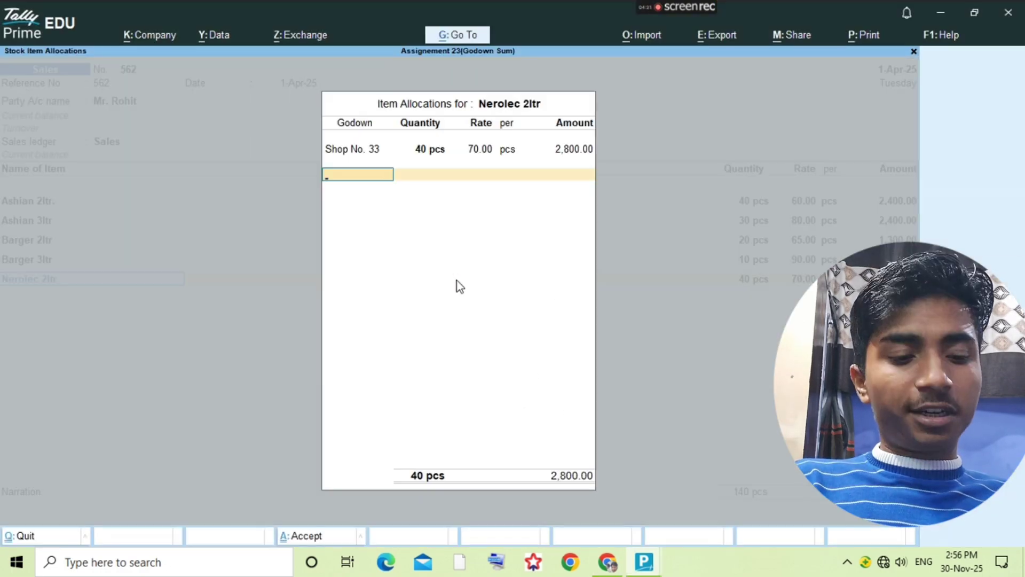
key("Return")
Step: Add Nerolec 3ltr as the last sale item and choose Shop No. 33 as its godown
type("Ne")
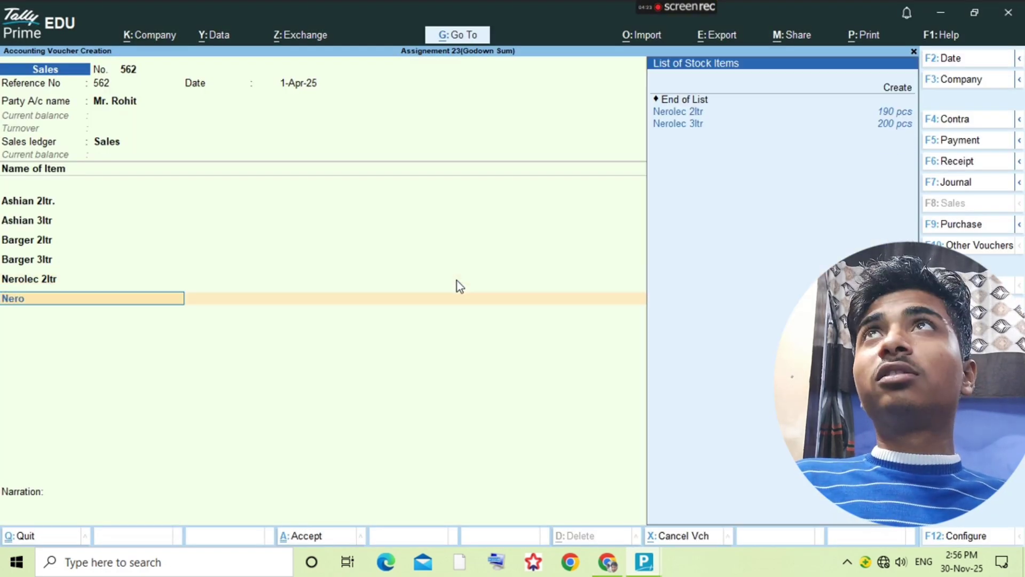
type("ro")
key("Down")
key("Return")
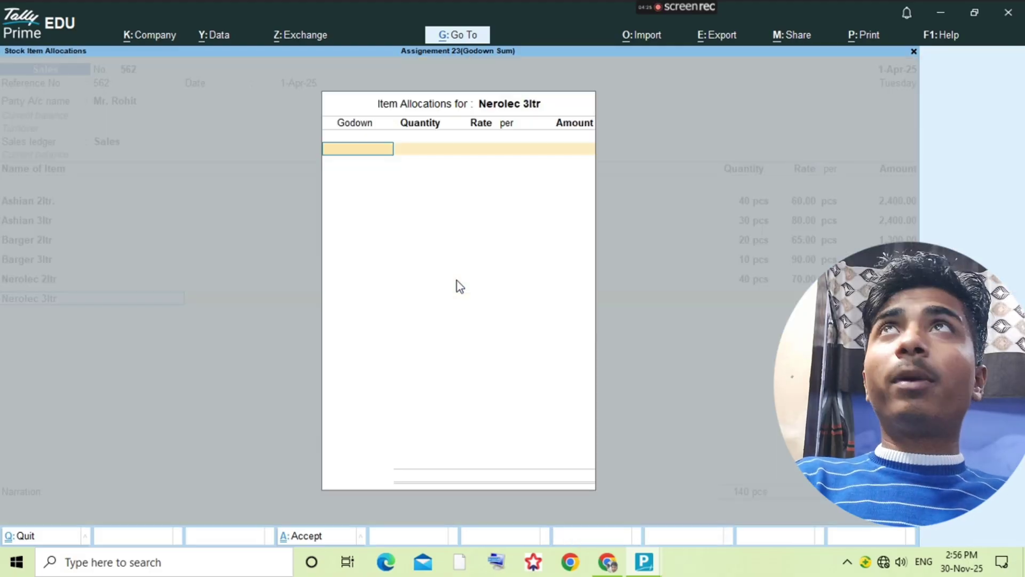
type("Sh")
key("Return")
Step: Enter 20 pcs at a rate of 95 for Nerolec 3ltr, as listed in the assignment PDF, and complete its allocation
key("alt+Tab")
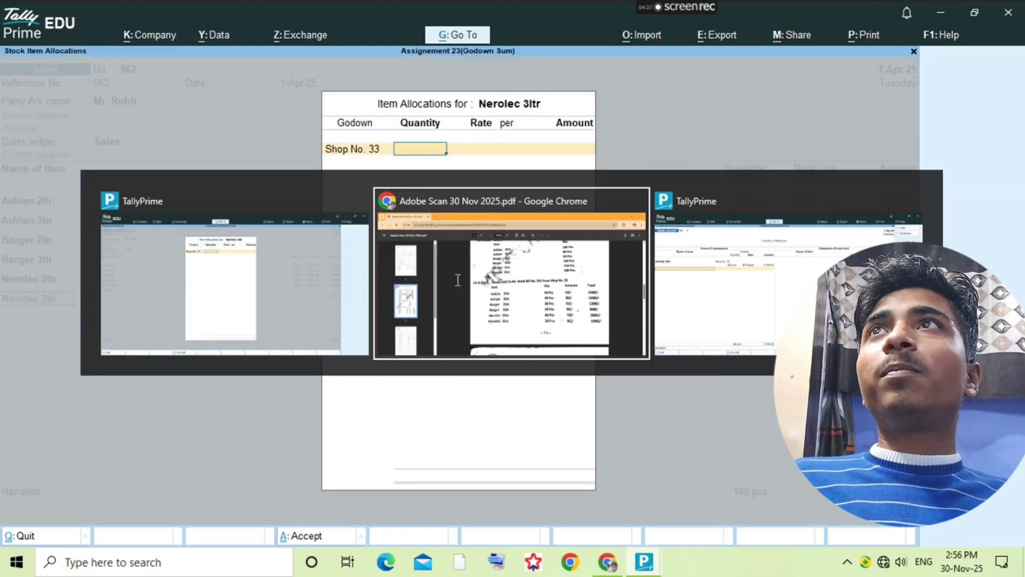
key("alt+Tab")
type("20")
key("Return")
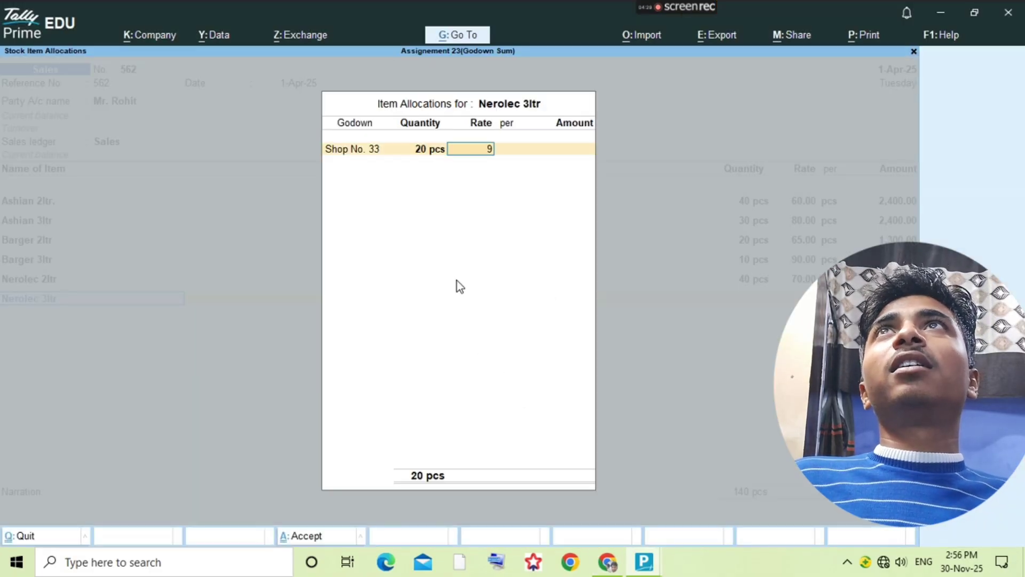
type("95")
key("Return")
key("Return")
key("Return")
Step: Compare the sale items with the assignment PDF and save sales voucher 562
key("alt+Tab")
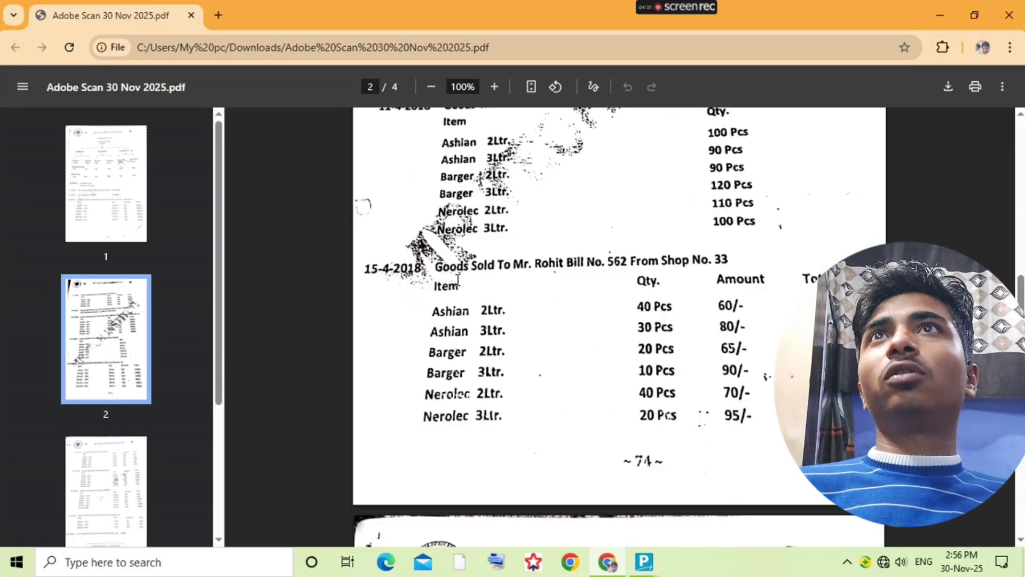
scroll(676, 402, "down", 3)
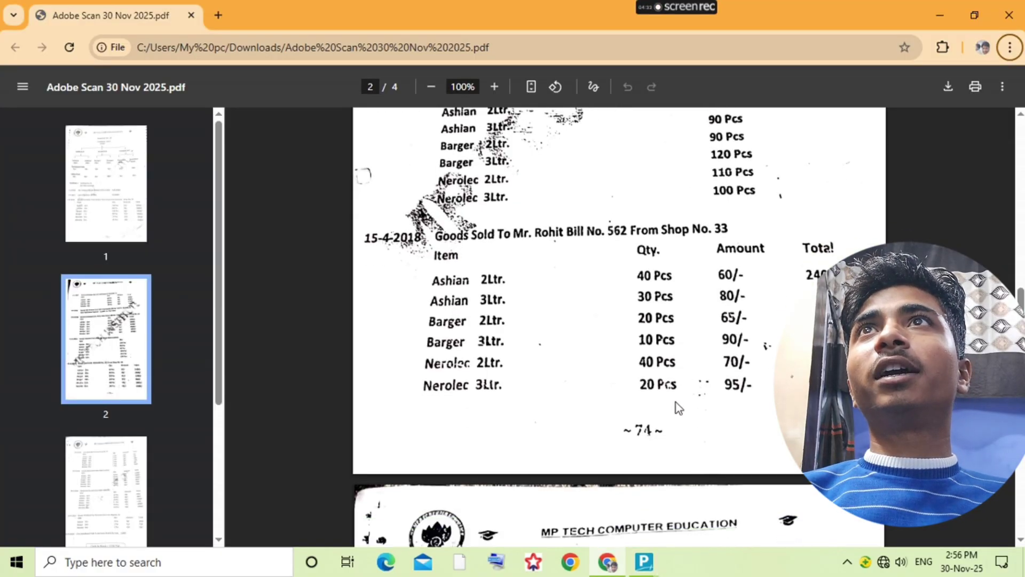
key("alt+Tab")
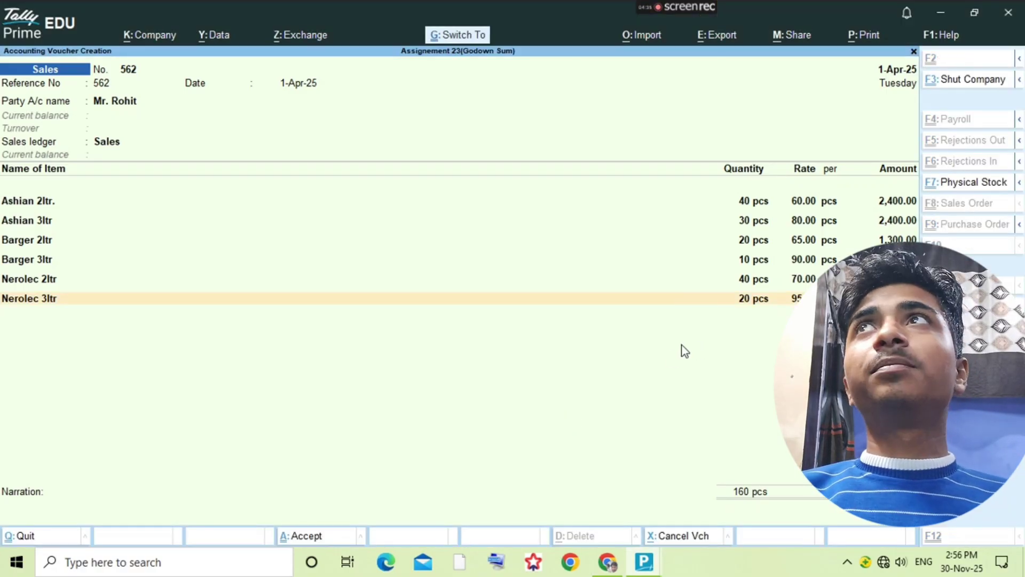
key("ctrl+a")
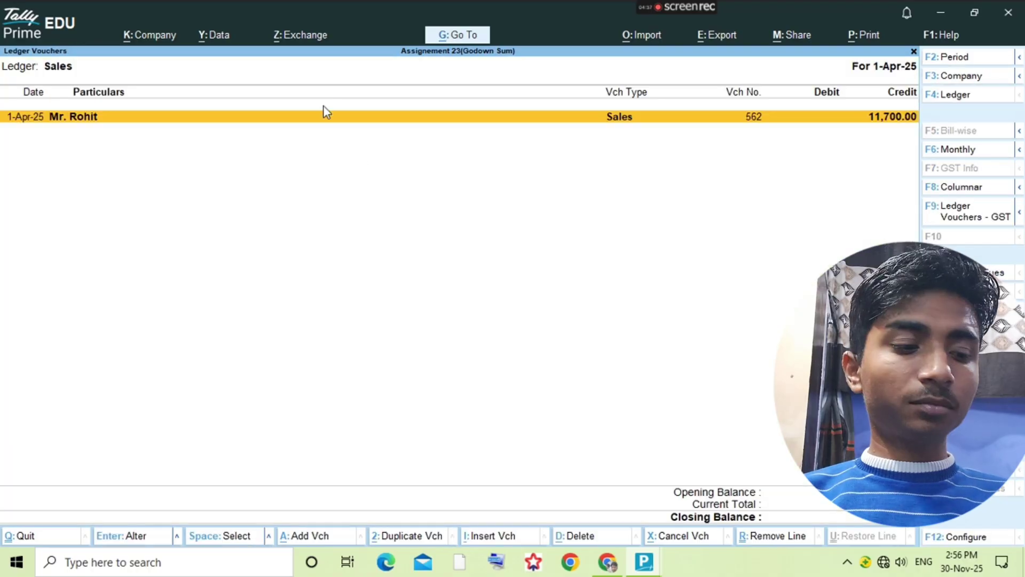
Step: Check the 18-4-2018 fire loss in the assignment PDF and start a new ledger named Loss Goods by Fire
key("Escape")
key("alt+Tab")
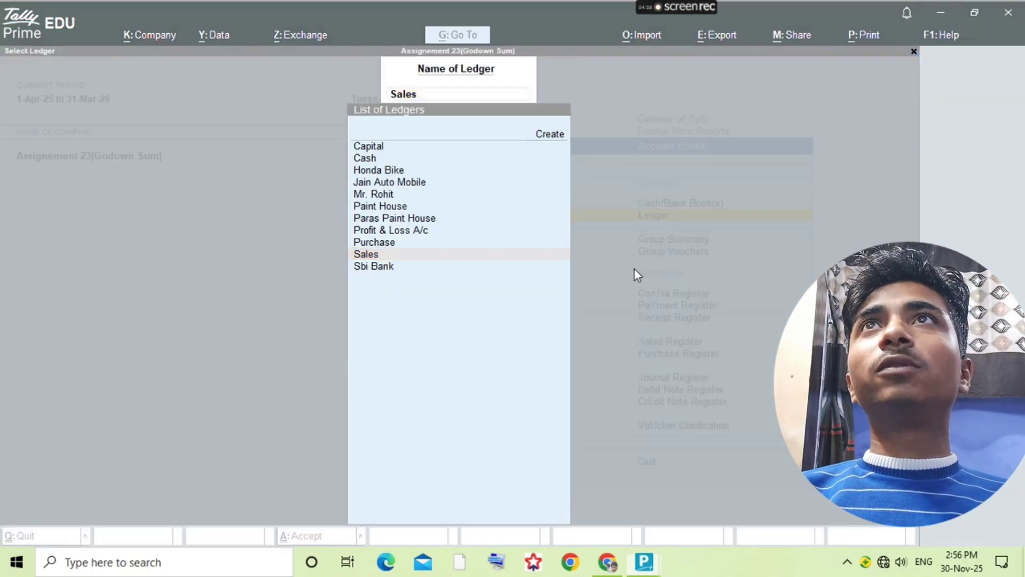
scroll(505, 401, "down", 1)
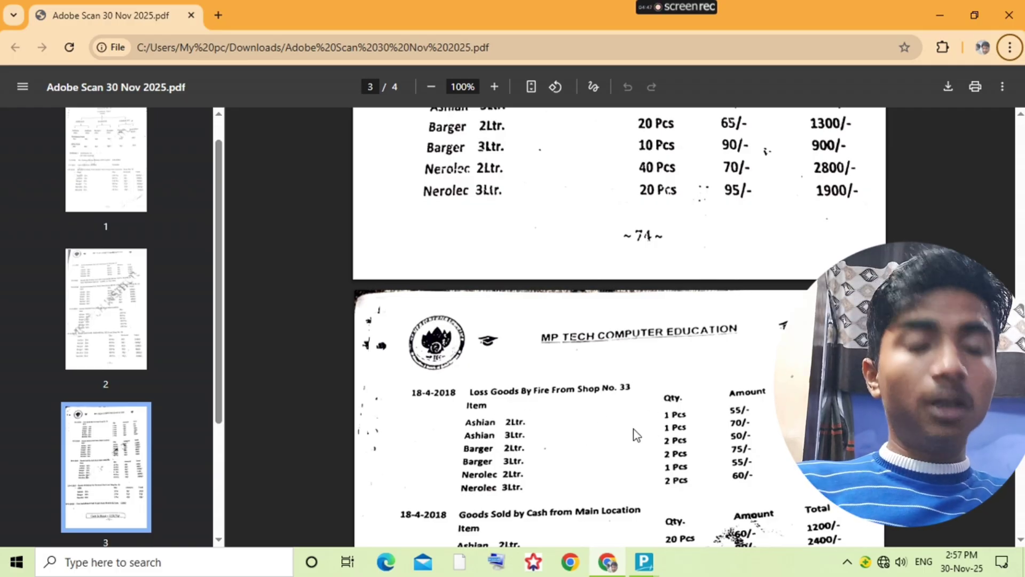
key("alt+Tab")
key("alt+c")
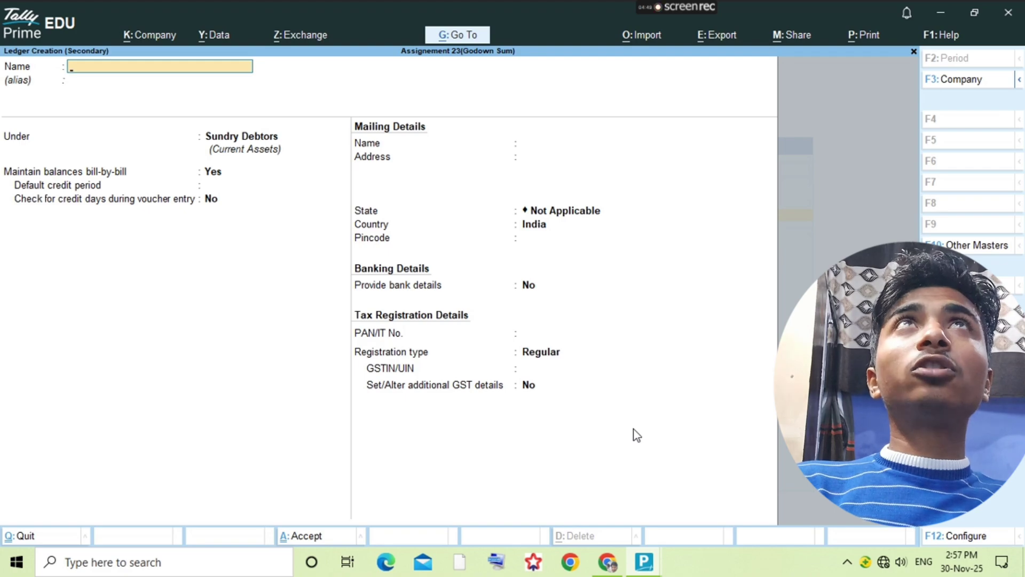
type("LOSS")
key("BackSpace")
key("BackSpace")
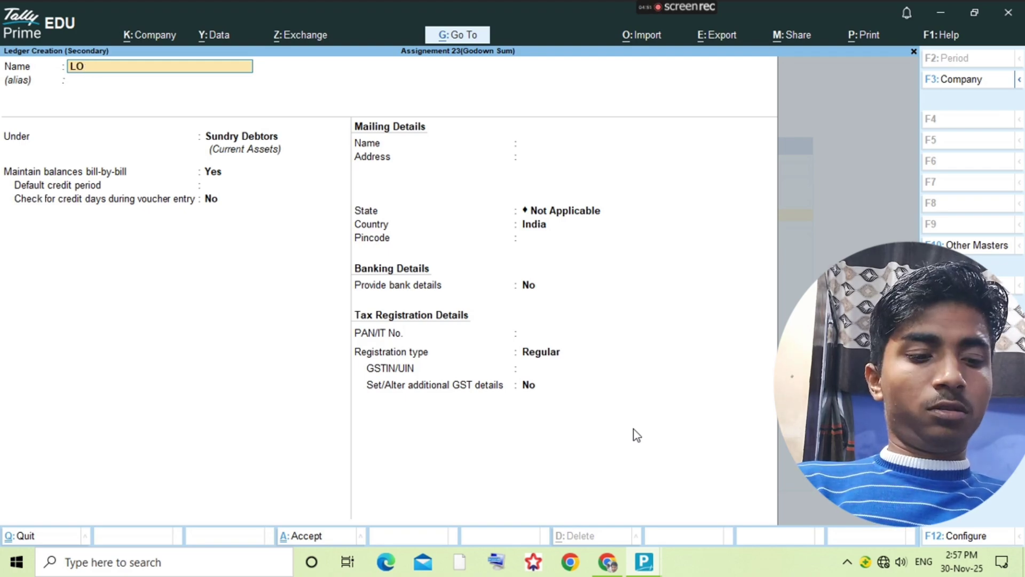
type("ss G")
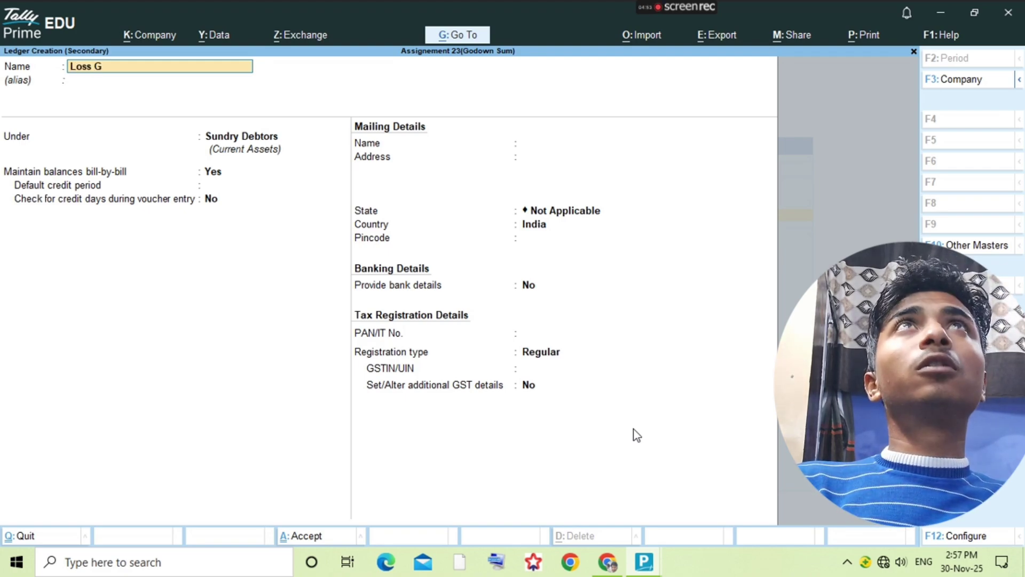
type("oods by Fire")
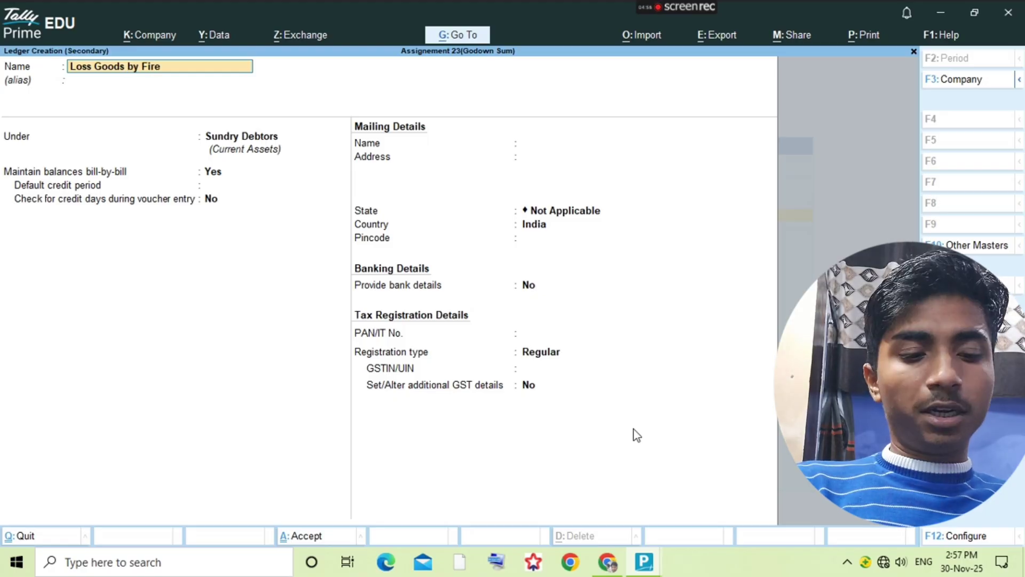
Step: Group the Loss Goods by Fire ledger under Indirect Expenses, save it and open its voucher report
key("Return")
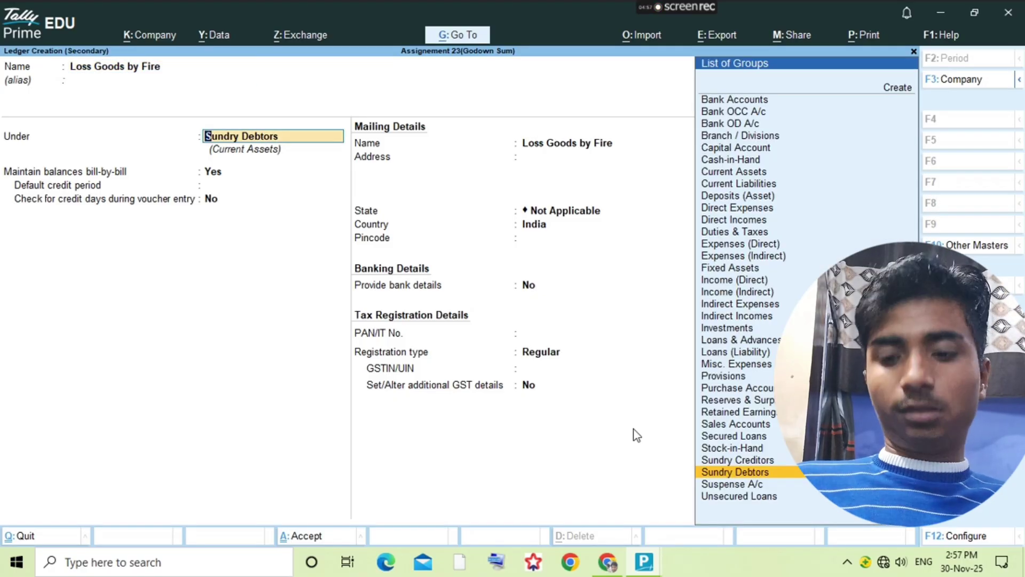
type("Indi")
key("Return")
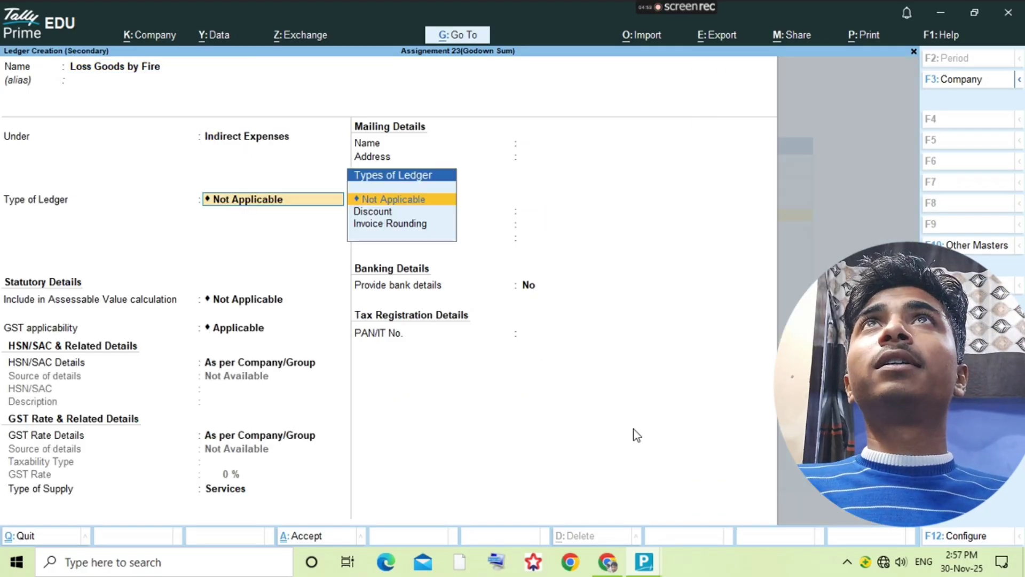
key("ctrl+a")
key("Return")
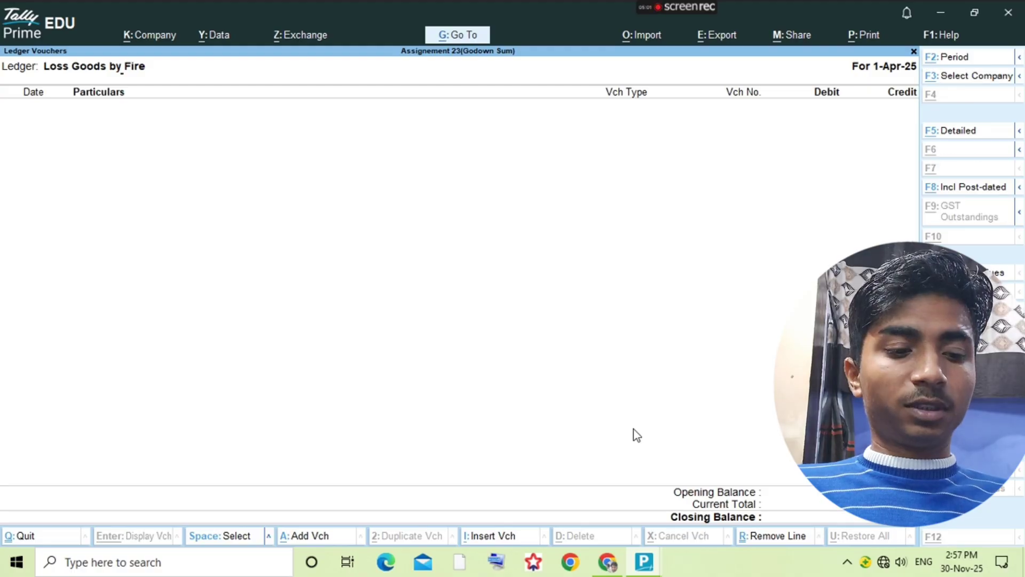
key("alt+a")
key("F7")
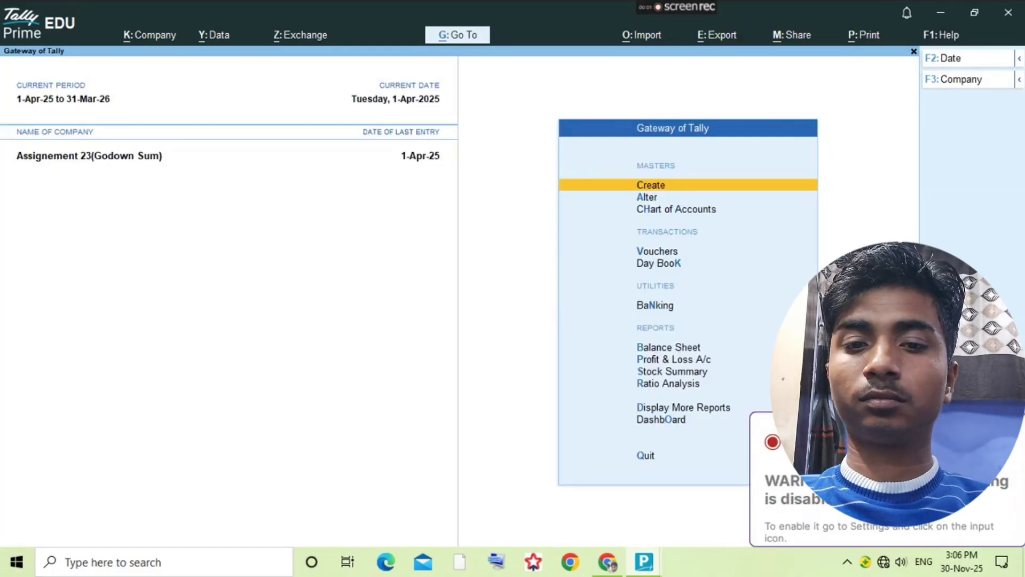
left_click(1008, 436)
left_click(744, 232)
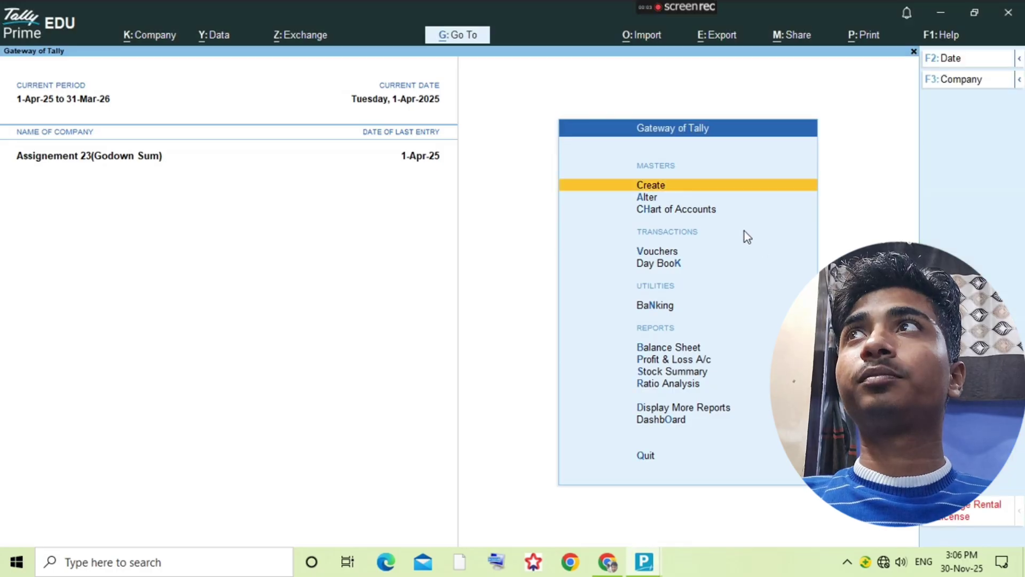
Step: Review the 18-4-2018 fire loss from Shop No. 33 in the assignment PDF and open the Loss Goods by Fire ledger's vouchers
key("alt+Tab")
scroll(581, 262, "up", 1)
scroll(580, 262, "up", 3)
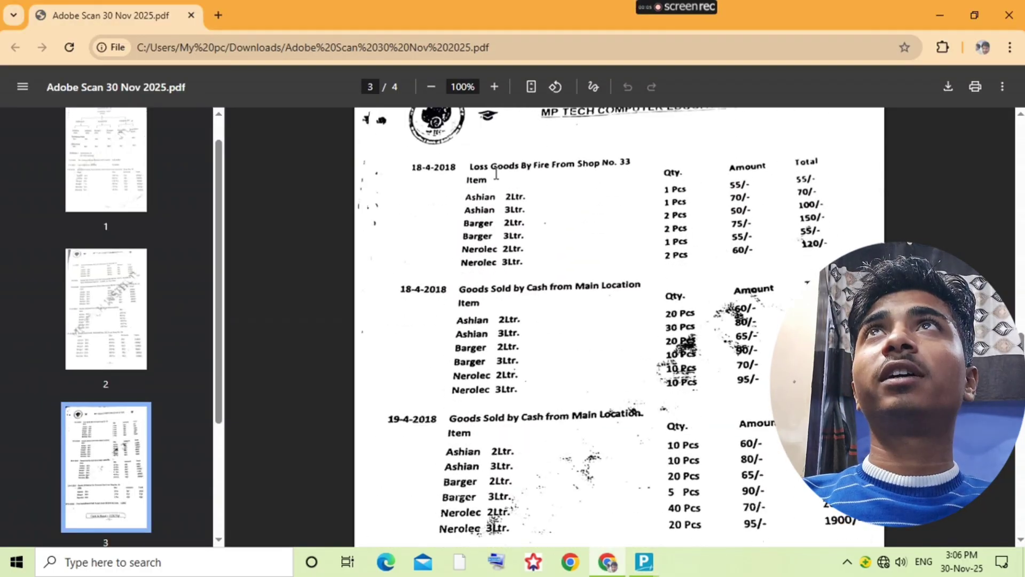
key("alt+Tab")
type("dal")
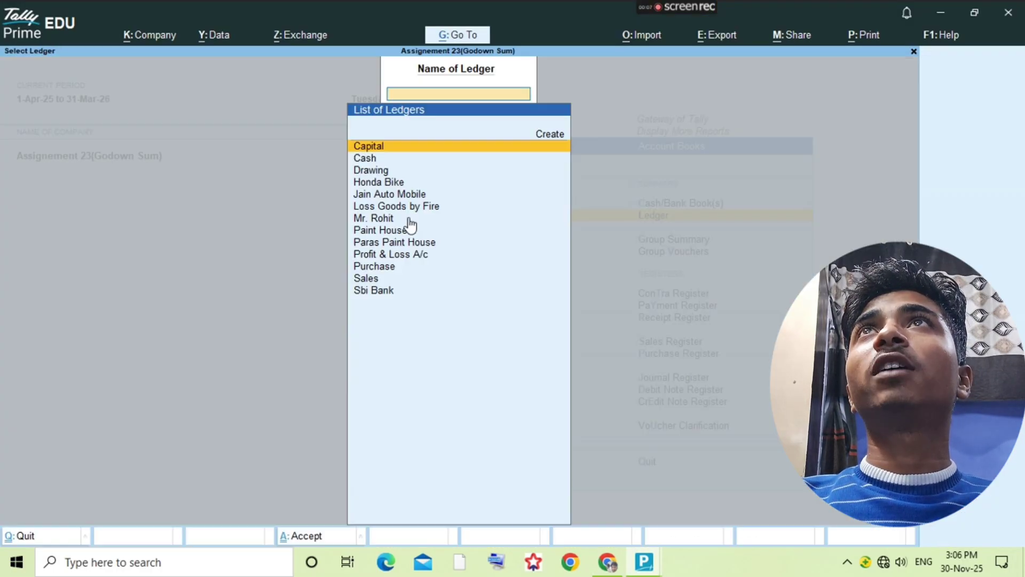
type("Loss")
key("Return")
Step: Add a journal voucher that debits Loss Goods by Fire with 1000 and credits Purchase
key("alt+a")
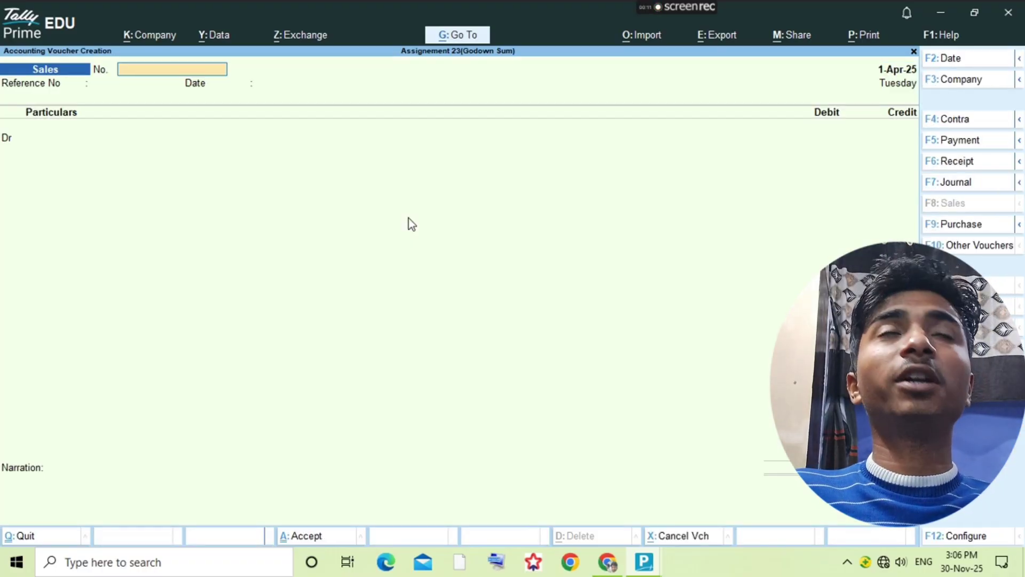
key("F7")
key("Return")
key("Return")
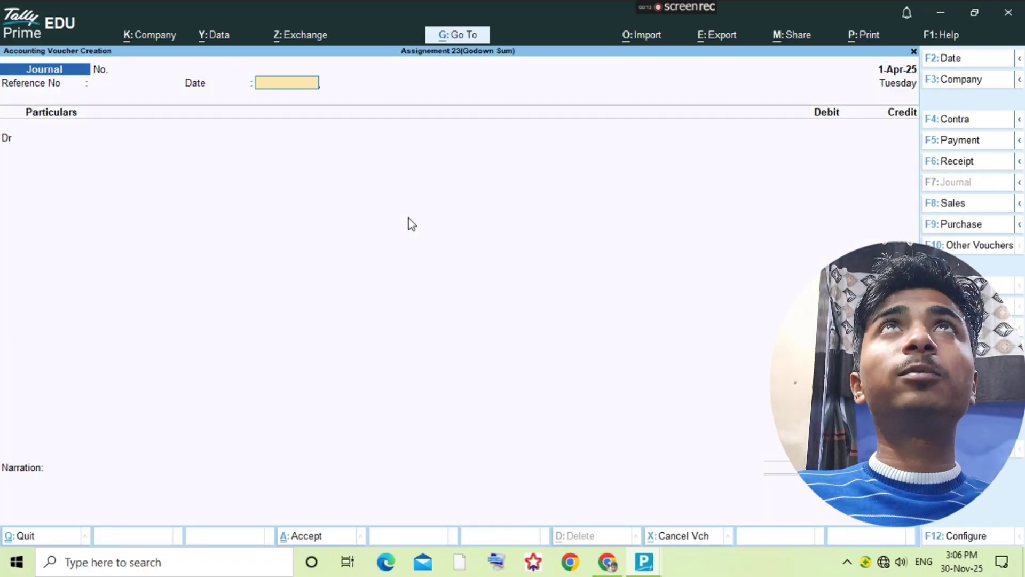
type("Loss")
key("Return")
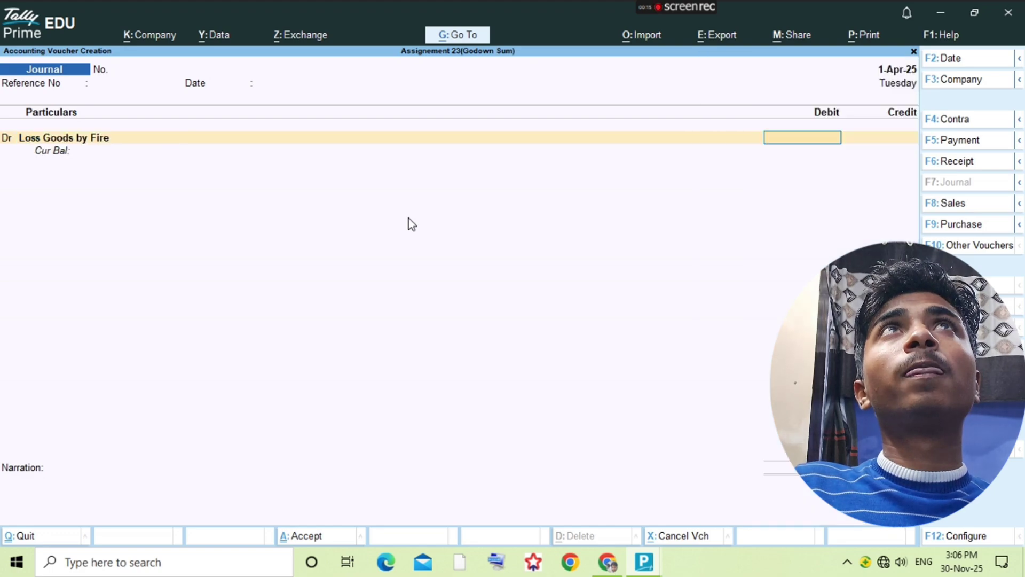
type("1000")
key("Return")
key("Return")
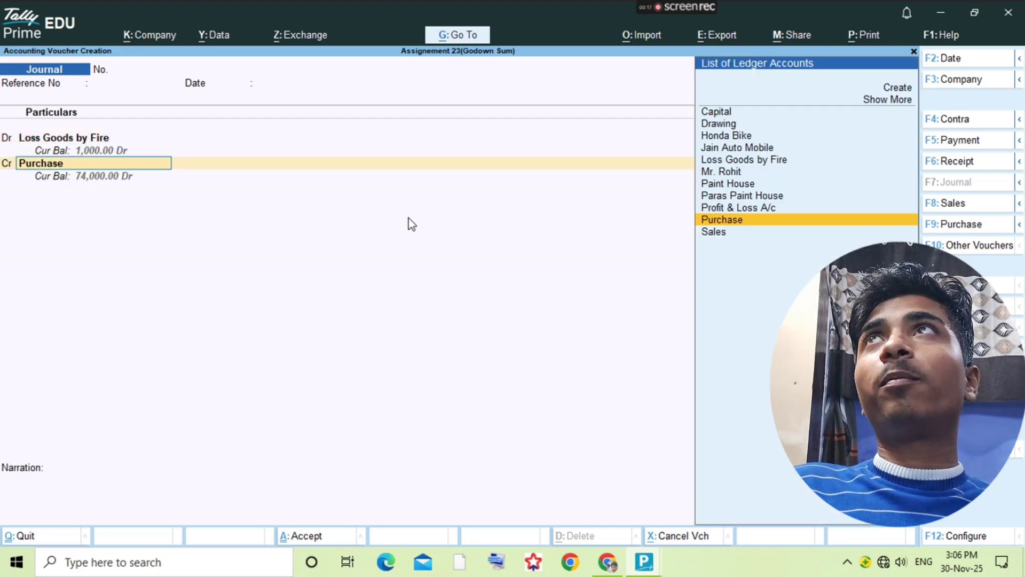
key("Return")
Step: Add Ashian 2ltr as the first Purchase allocation item, as listed in the assignment PDF, and choose Shop No. 33 as its godown
key("alt+Tab")
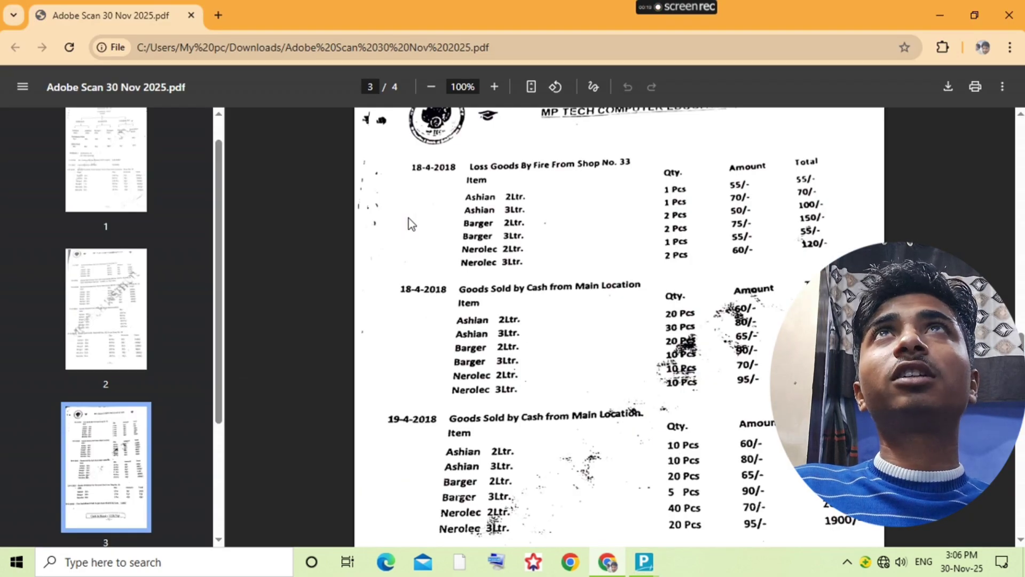
key("alt+Tab")
type("Ash")
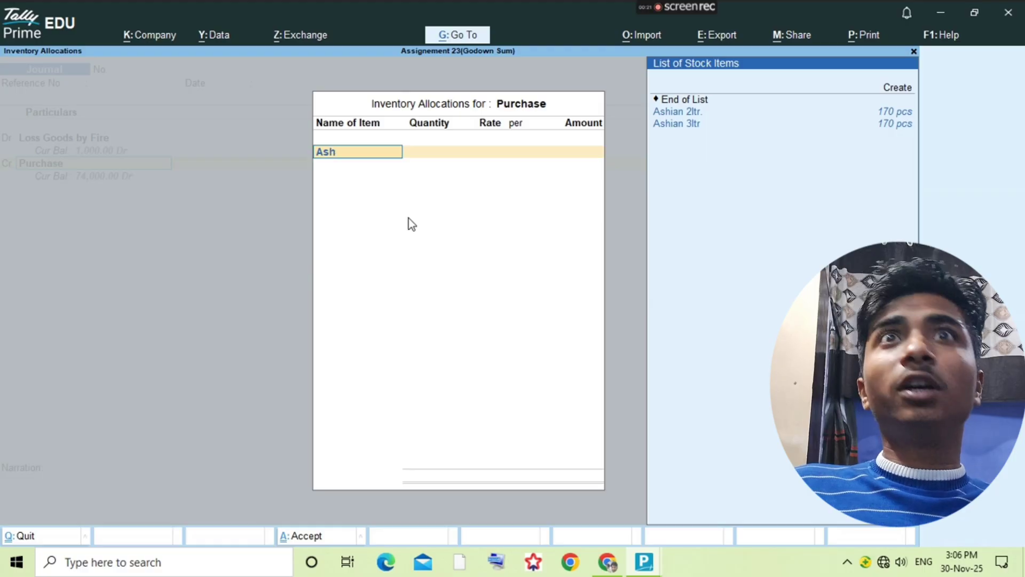
type("ian ")
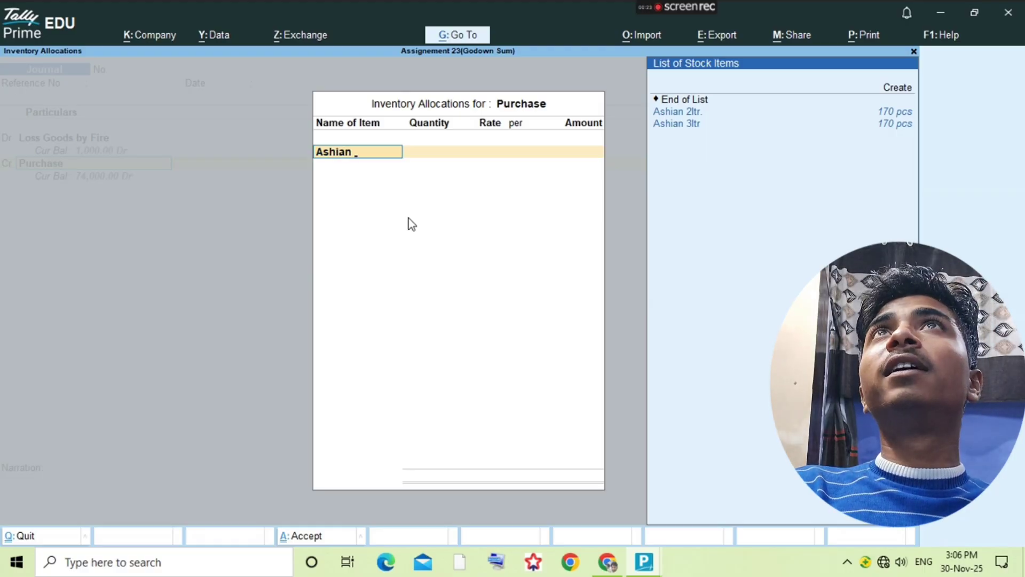
type("2")
key("Return")
key("alt+Tab")
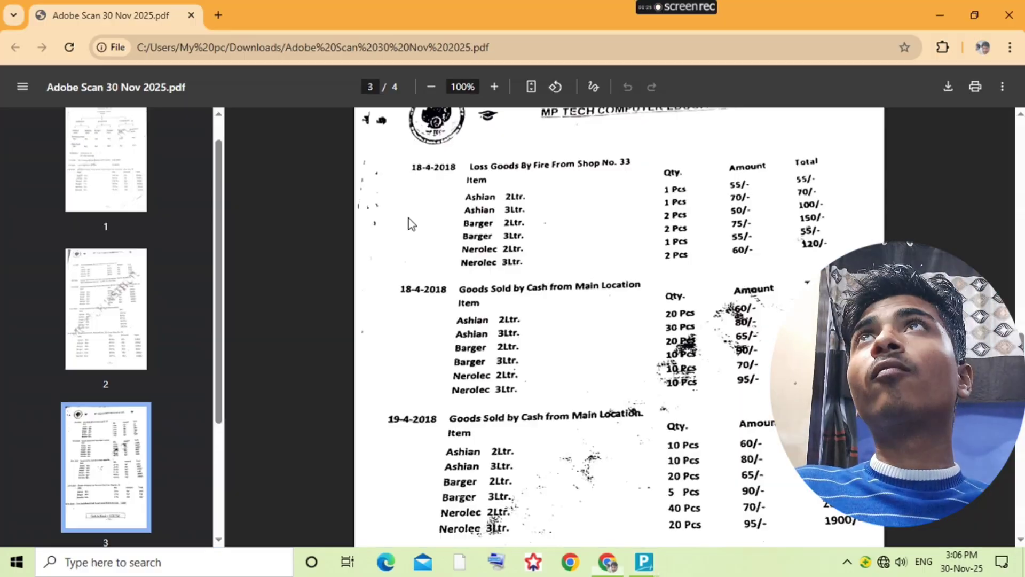
key("alt+Tab")
type("Shop")
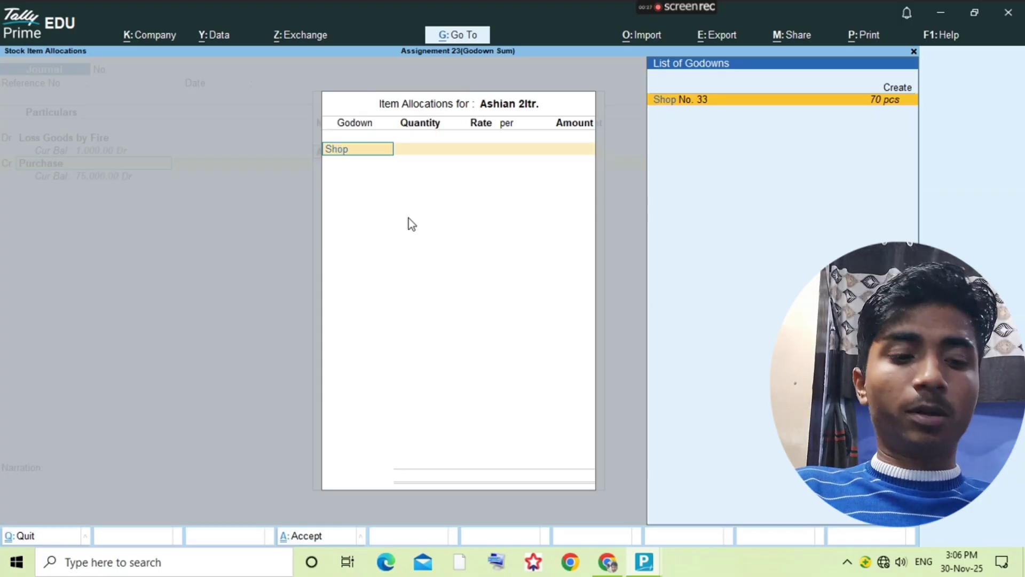
key("Return")
Step: Enter 1 pcs at a rate of 55 for Ashian 2ltr, as listed in the assignment PDF, and complete its allocation
key("alt+Tab")
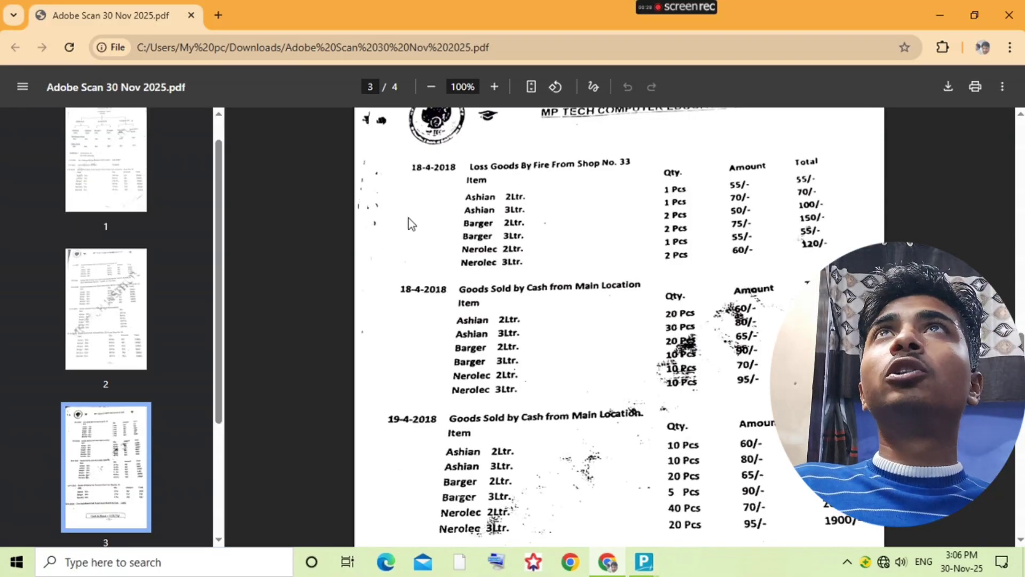
key("alt+Tab")
type("1")
key("Return")
key("Return")
key("Return")
key("Return")
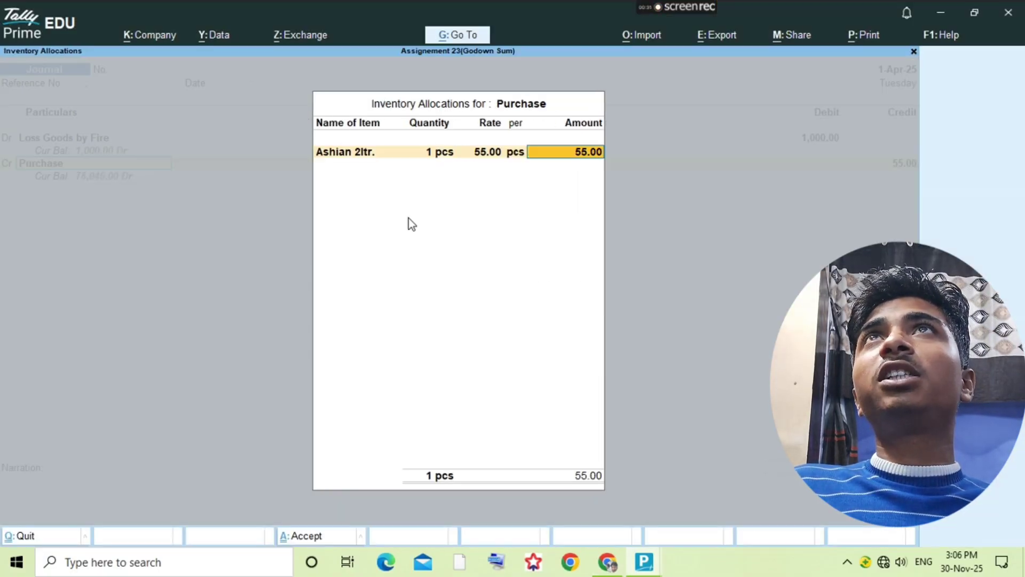
key("Return")
Step: Add Ashian 3ltr as the second Purchase allocation item and choose Shop No. 33 as its godown
type("Ash")
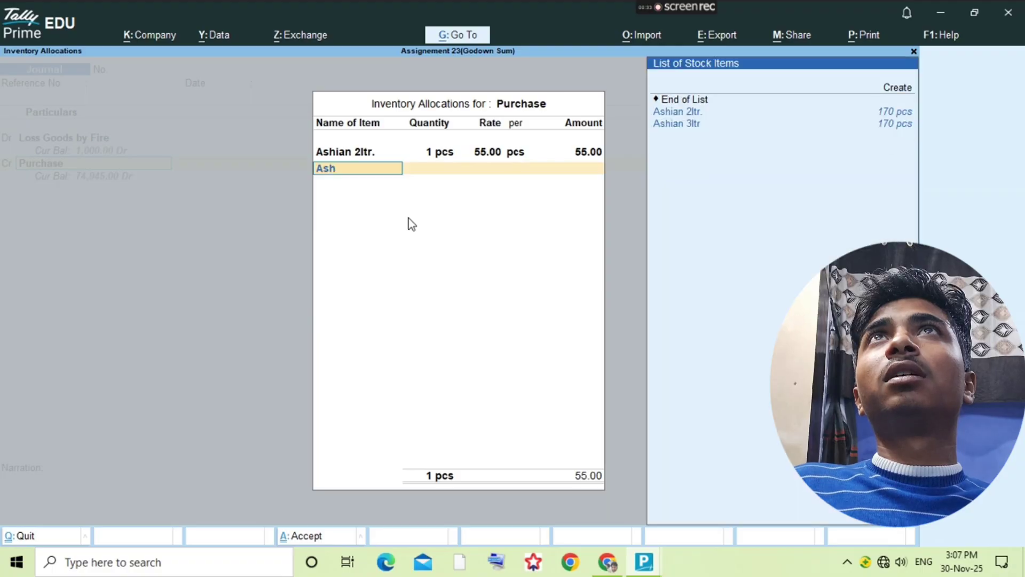
key("Down")
key("Return")
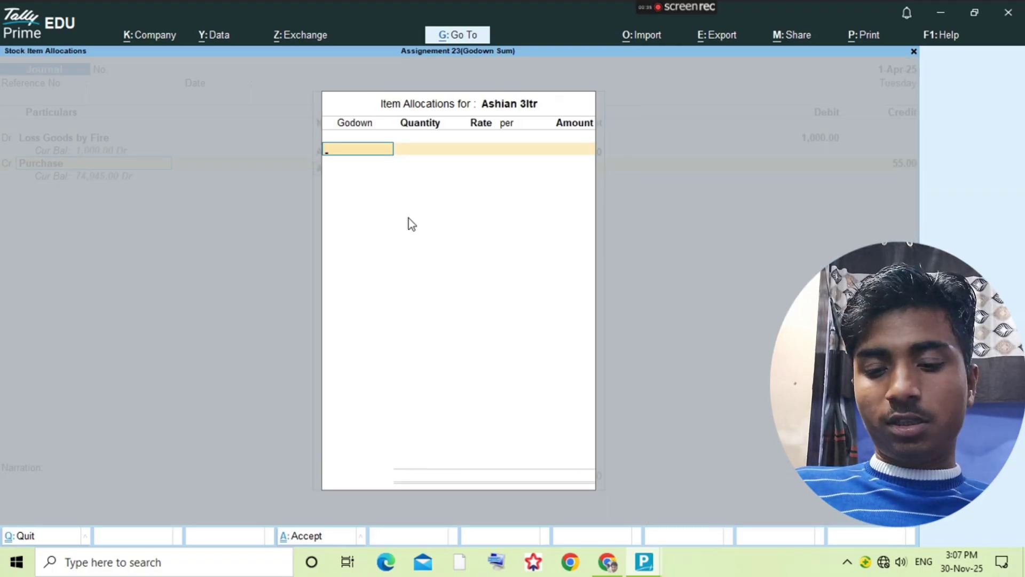
type("Sh")
key("Return")
Step: Enter 1 pcs at a rate of 70 for Ashian 3ltr, as listed in the assignment PDF, and complete its allocation
key("alt+Tab")
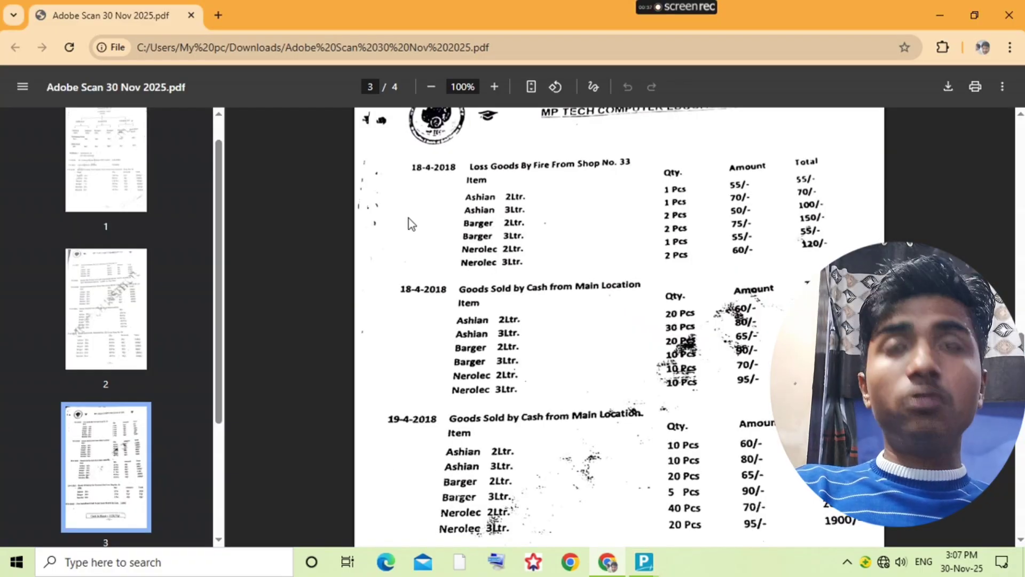
key("alt+Tab")
type("1")
key("Return")
key("Return")
key("Return")
key("Return")
key("Return")
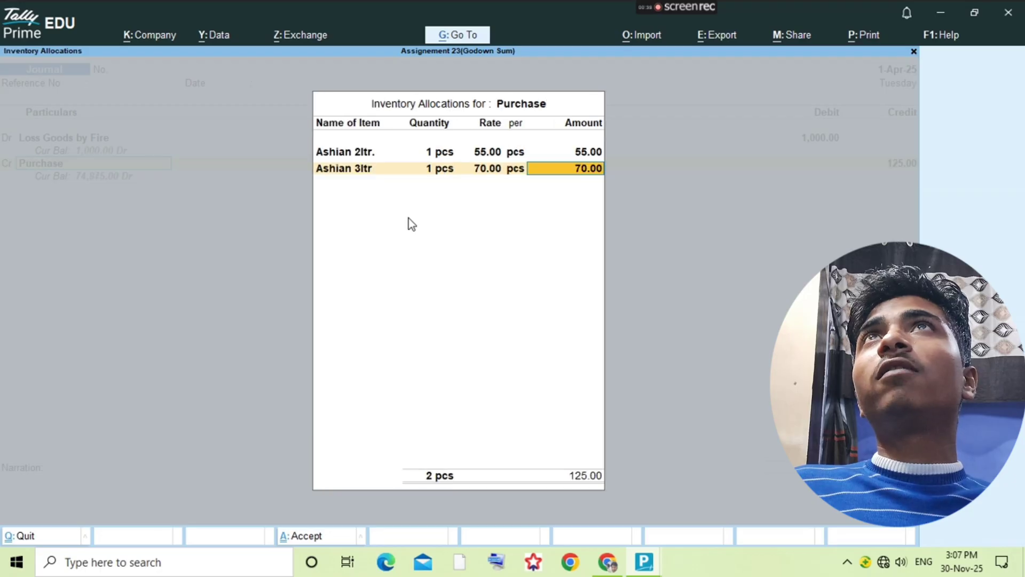
key("Return")
Step: Add Barger 2ltr as the third Purchase allocation item, following the assignment PDF, and choose Shop No. 33 as its godown
key("alt+Tab")
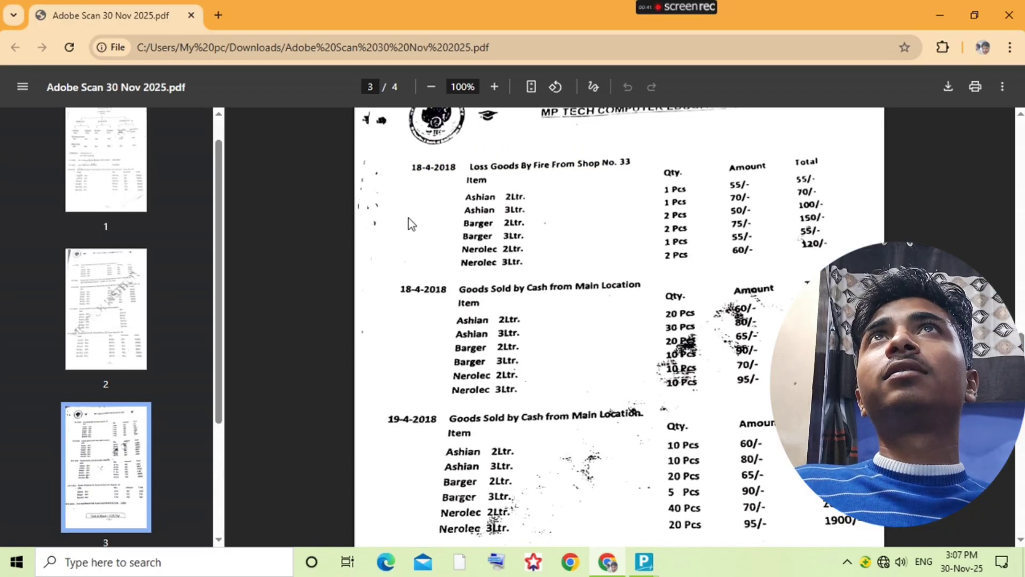
key("alt+Tab")
type("Barge")
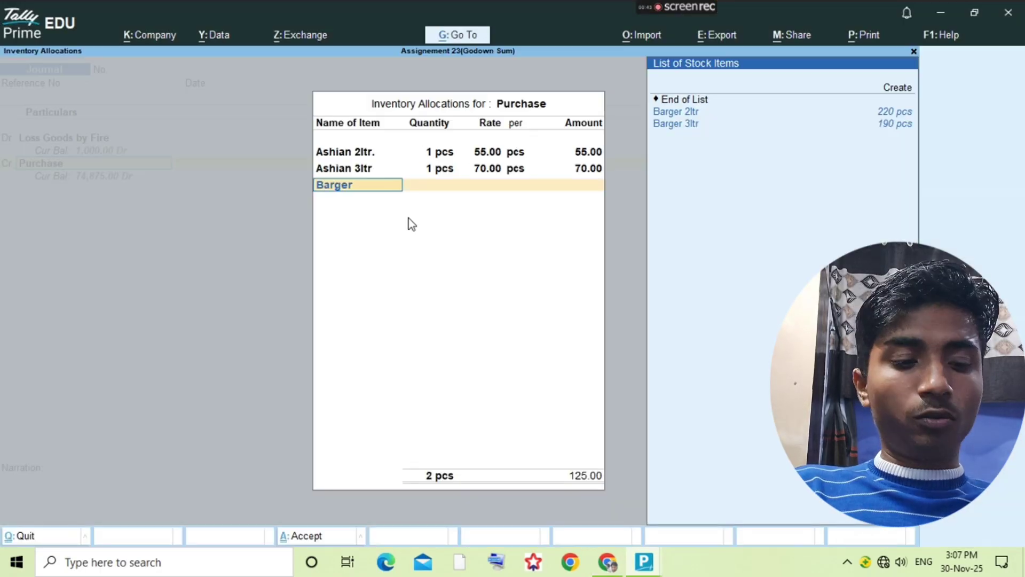
type("r")
key("Down")
key("Return")
key("Return")
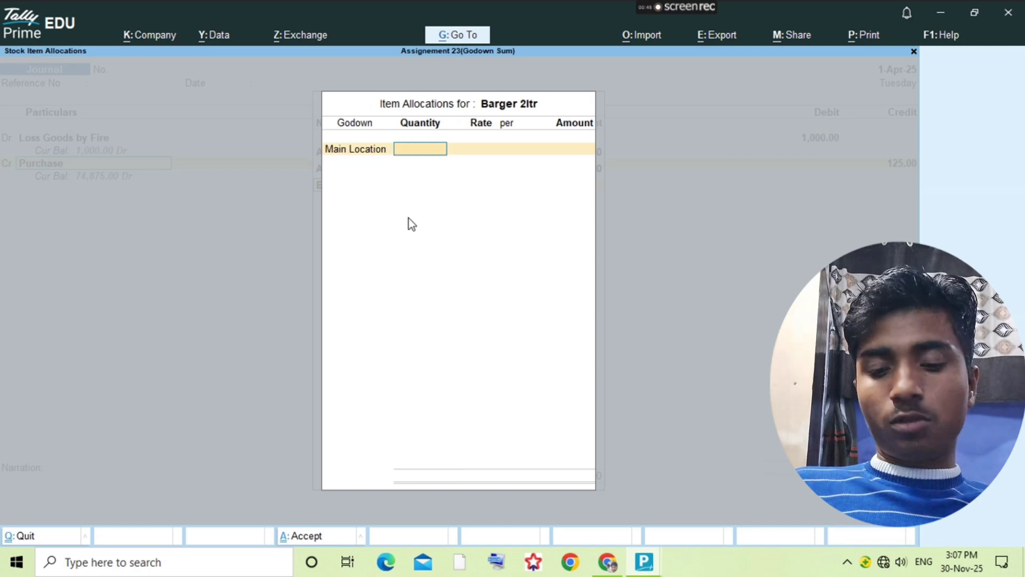
key("BackSpace")
type("Sh")
key("Return")
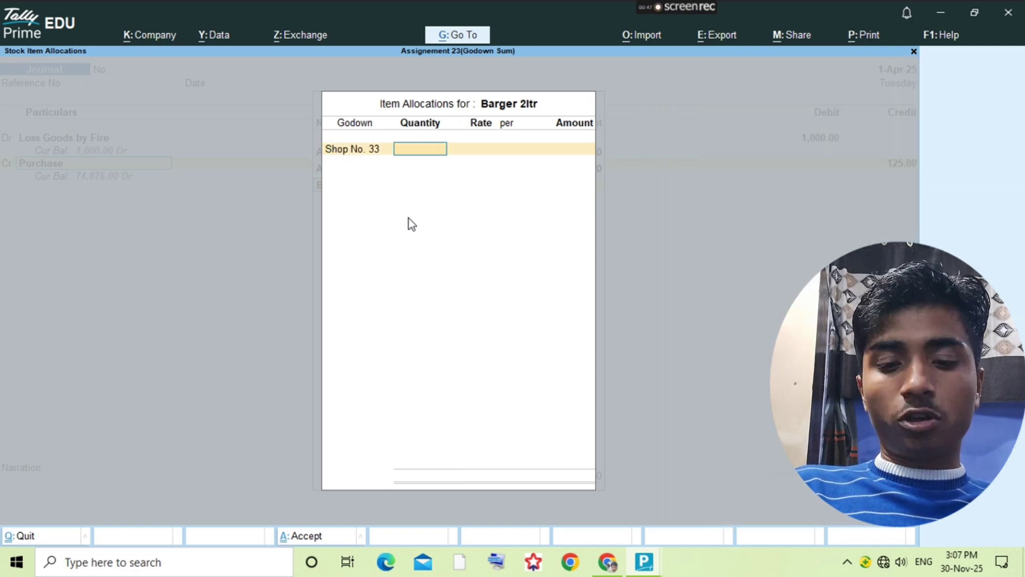
Step: Enter 2 pcs at a rate of 50 for Barger 2ltr, as listed in the assignment PDF, and complete its allocation
key("alt+Tab")
key("alt+Tab")
type("2")
key("Return")
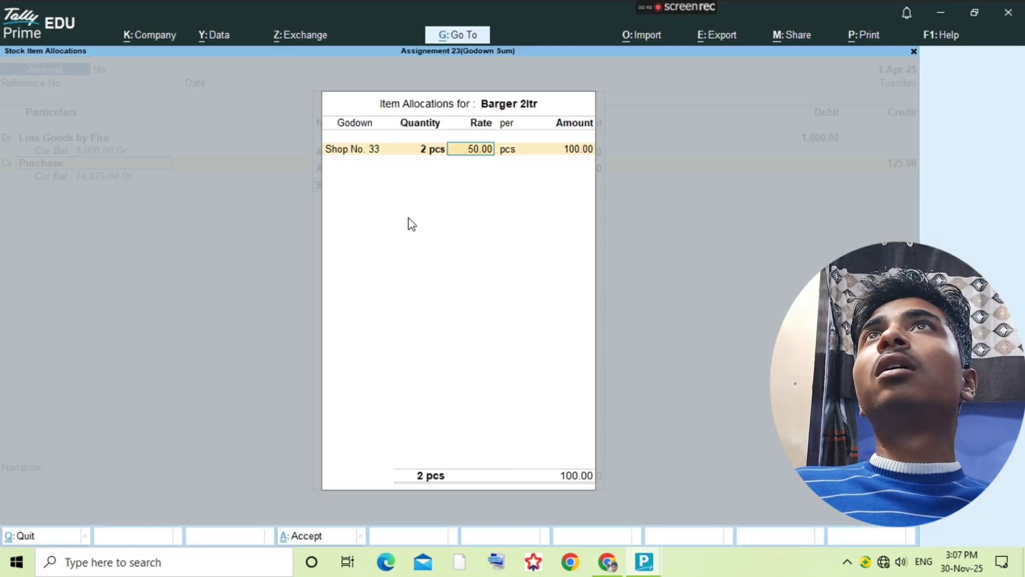
type("50")
key("Return")
key("Return")
key("Return")
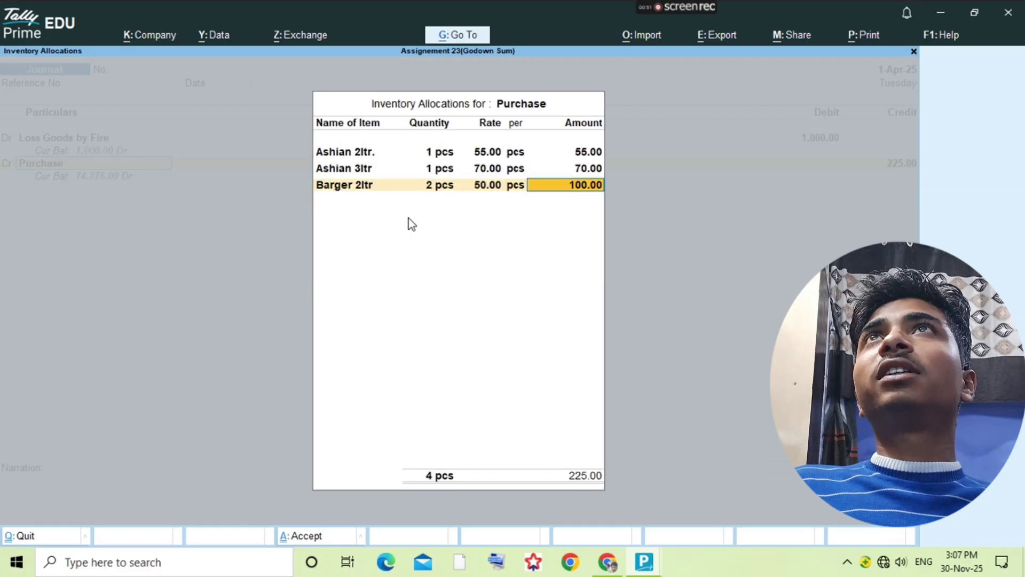
Step: Add Barger 3ltr as the fourth Purchase allocation item, following the assignment PDF, and choose Shop No. 33 as its godown
key("Return")
type("Bar")
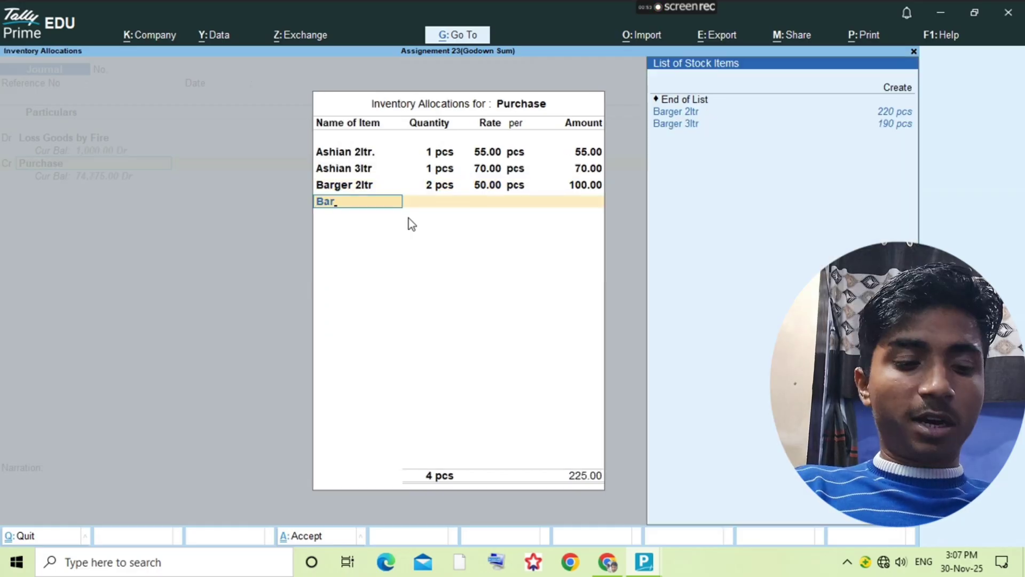
key("Down")
key("Return")
key("alt+Tab")
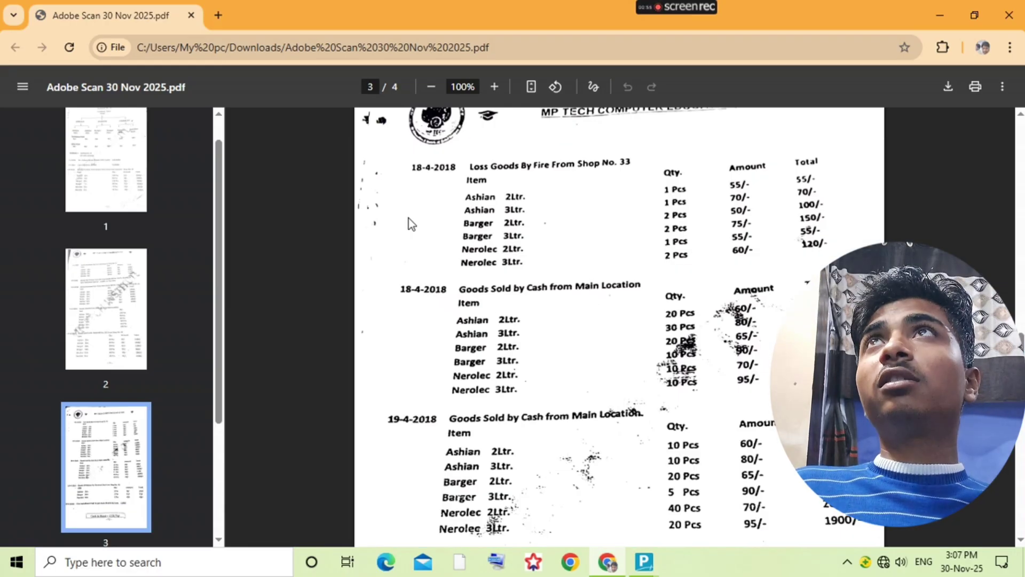
key("alt+Tab")
type("Sh")
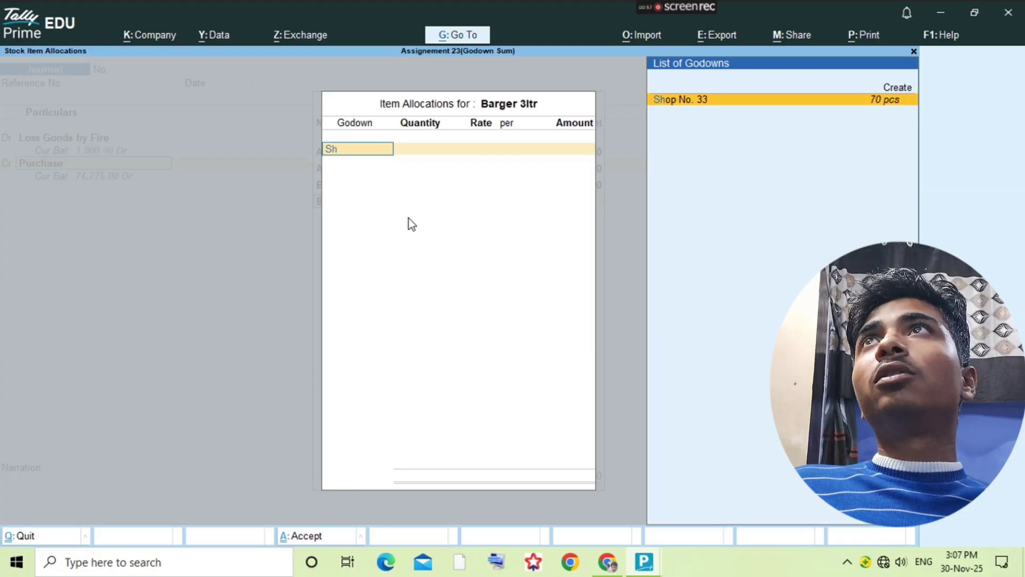
key("Return")
Step: Enter 2 pcs at a rate of 75 for Barger 3ltr and complete its allocation
type("2")
key("Return")
key("Return")
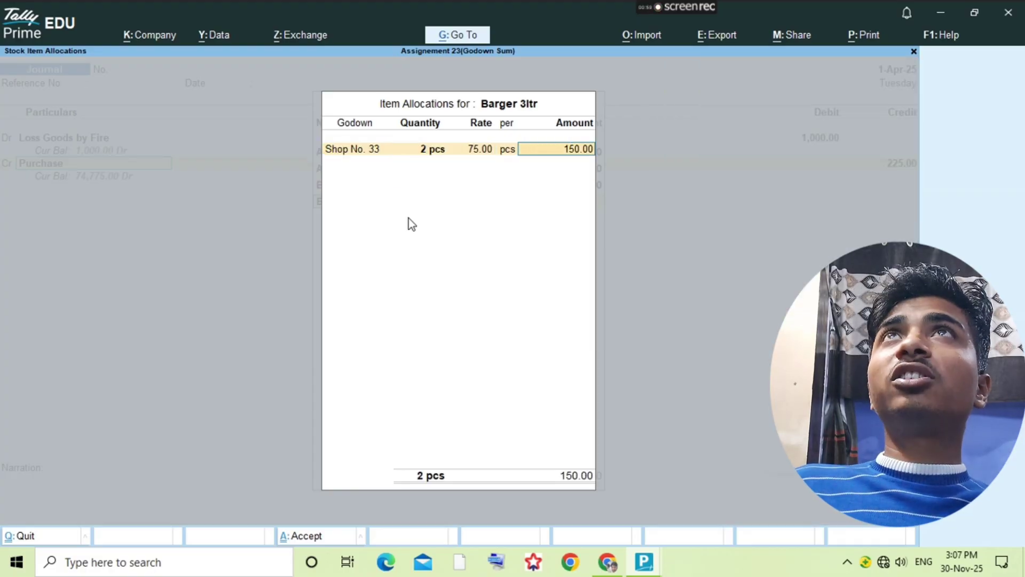
key("Return")
key("Return")
key("Return")
Step: Add Nerolec 2ltr as the fifth Purchase allocation item and choose Shop No. 33 as its godown
type("Nerolec")
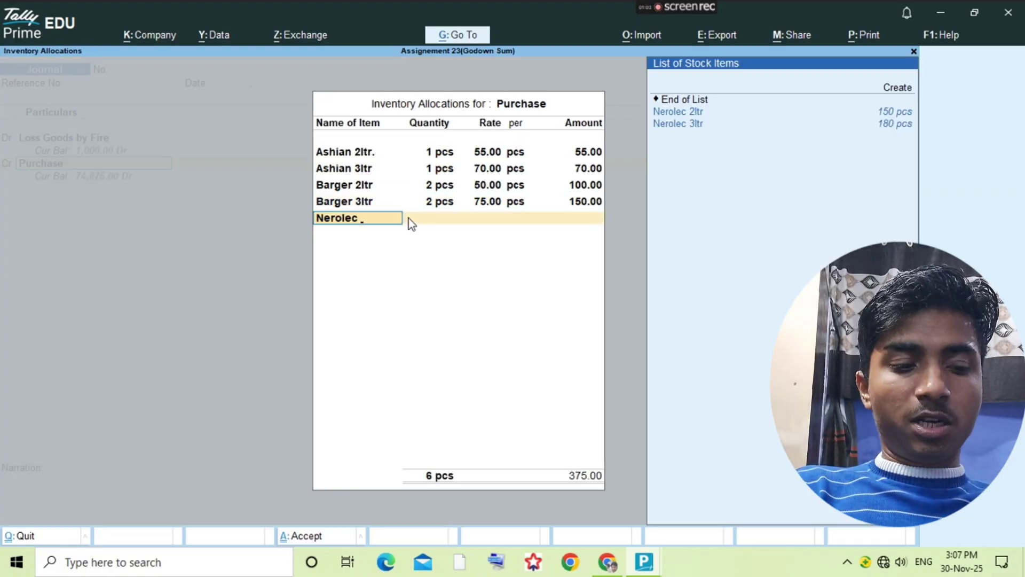
key("Return")
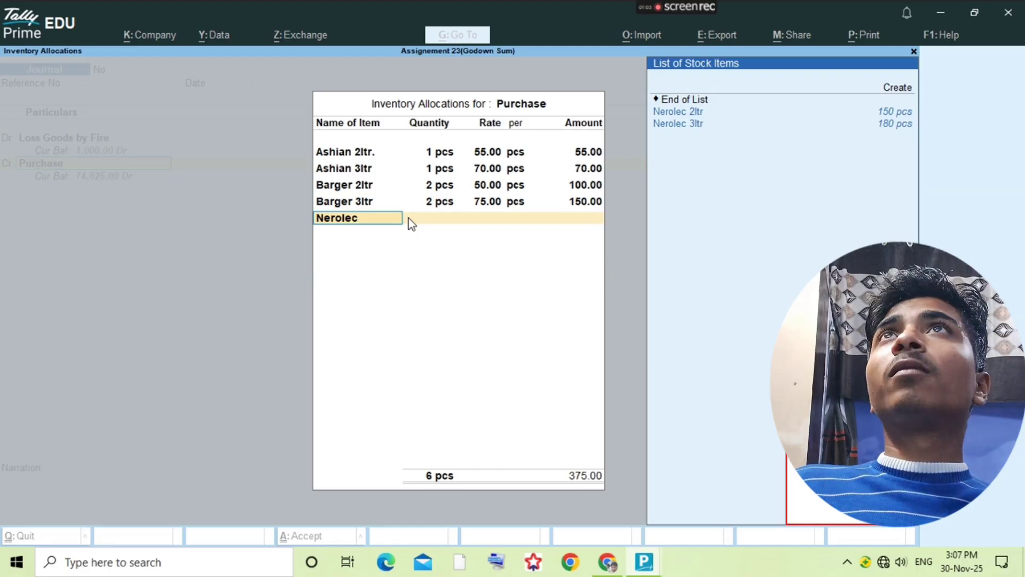
key("BackSpace")
key("Return")
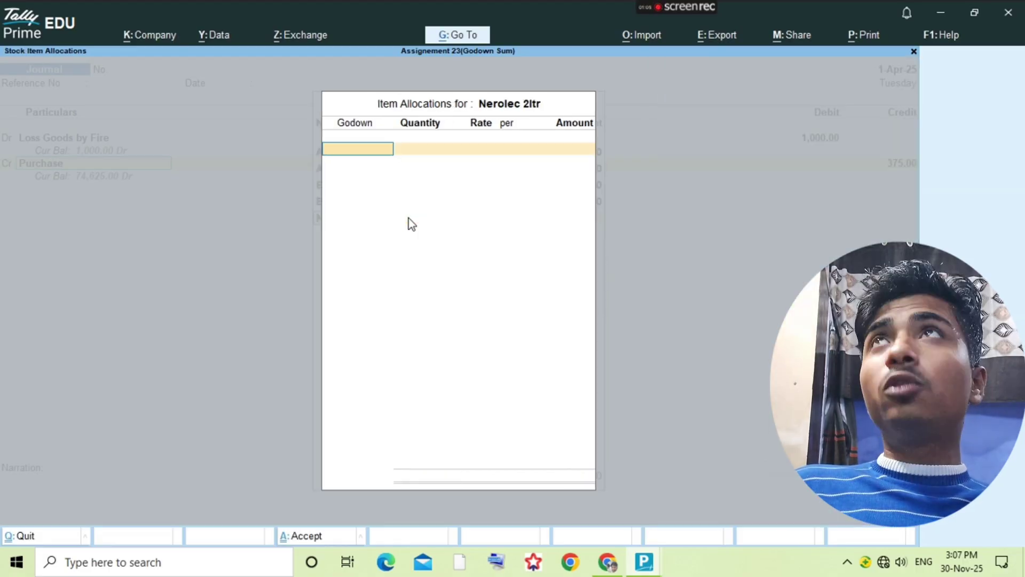
type("Sh")
key("Return")
Step: Enter 1 pcs at a rate of 55 for Nerolec 2ltr, as listed in the assignment PDF, and complete its allocation
key("alt+Tab")
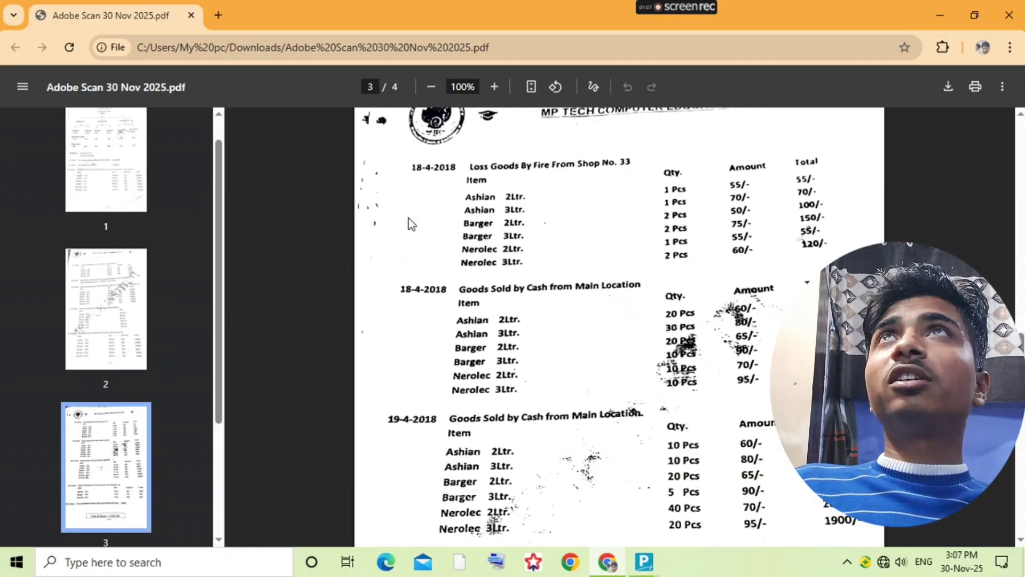
key("alt+Tab")
type("1")
key("Return")
key("Return")
key("Return")
key("Return")
key("Return")
key("Return")
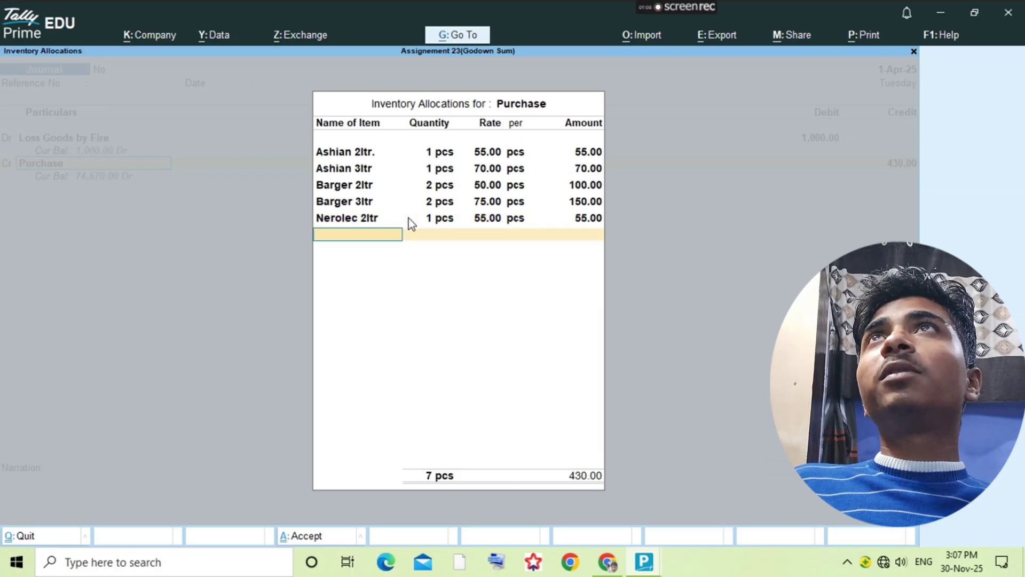
Step: Add Nerolec 3ltr as the sixth Purchase allocation item, following the assignment PDF, and choose Shop No. 33 as its godown
key("alt+Tab")
key("alt+Tab")
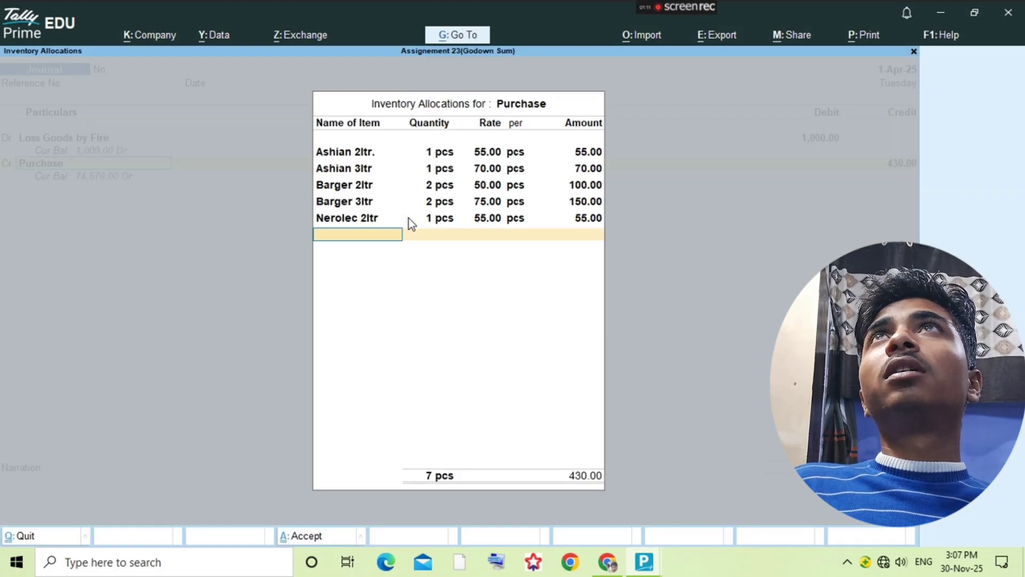
type("Nerolec")
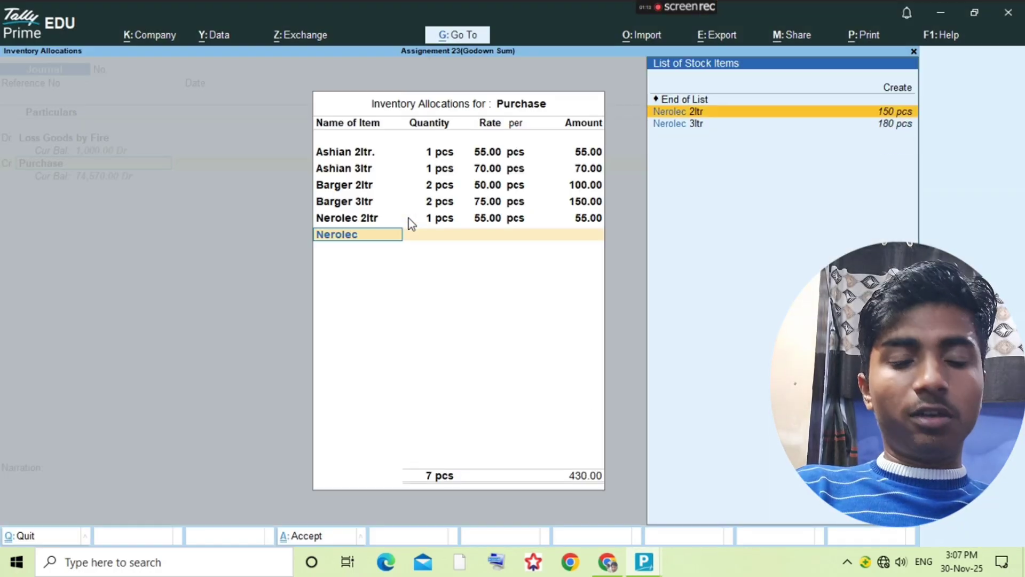
key("Down")
key("Return")
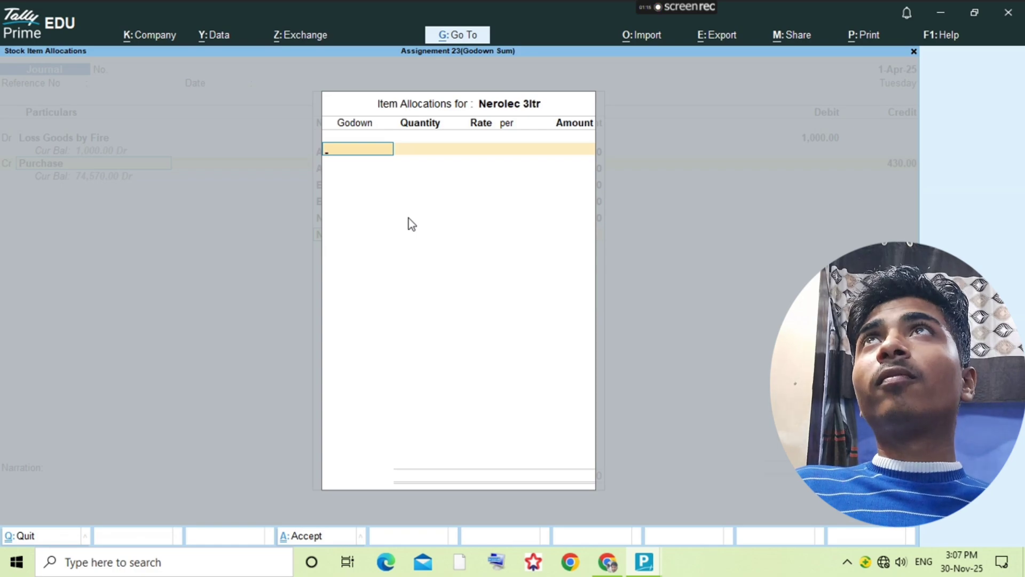
type("Sh")
key("Return")
Step: Enter 2 pcs at a rate of 60 for Nerolec 3ltr, as listed in the assignment PDF, and finish the Purchase item list
key("alt+Tab")
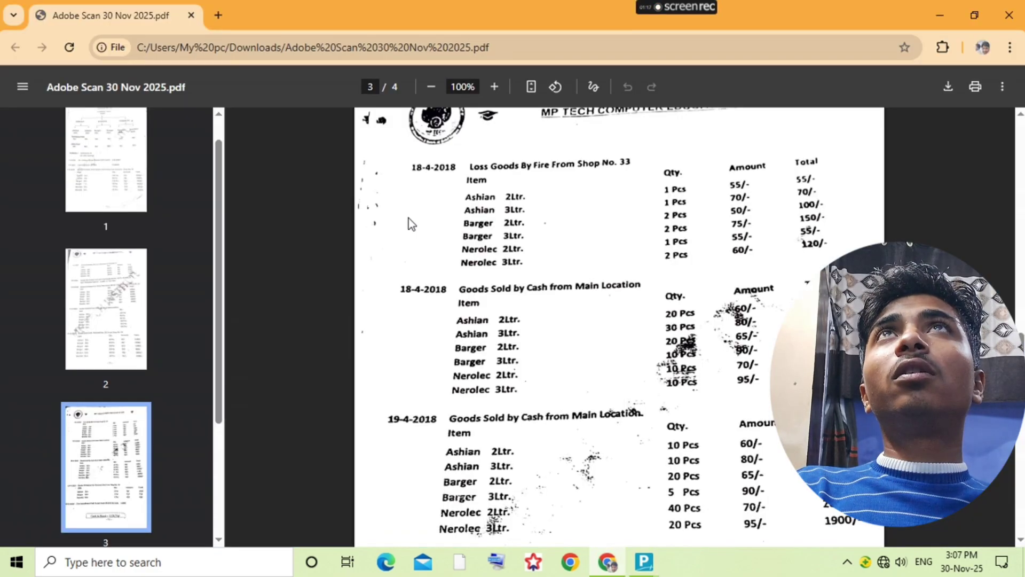
key("alt+Tab")
type("2")
key("Return")
key("Return")
key("Return")
key("Return")
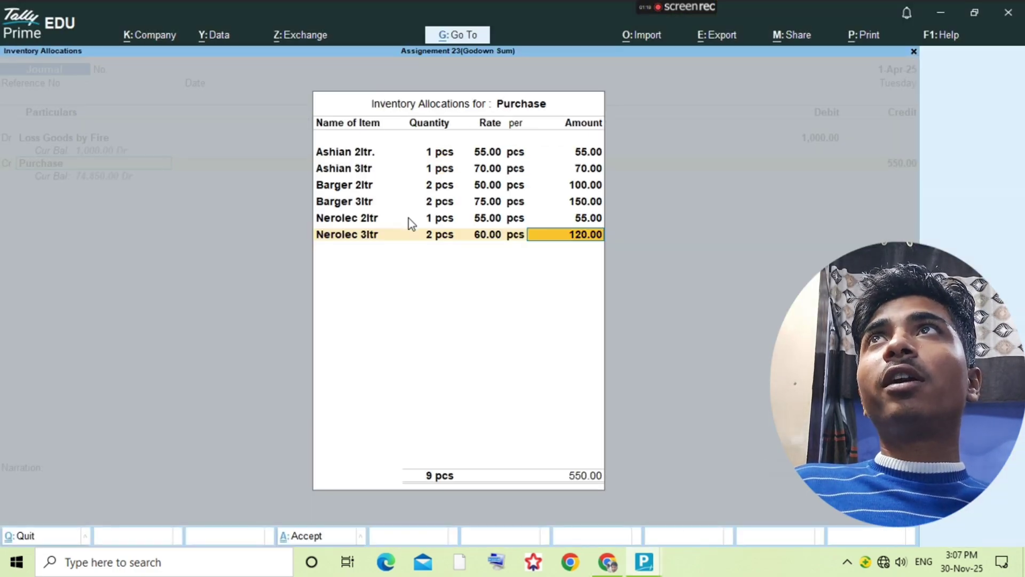
key("Return")
key("Return")
Step: Set the Loss Goods by Fire debit amount to 550 and save the journal voucher
key("Up")
key("Up")
key("Up")
key("Up")
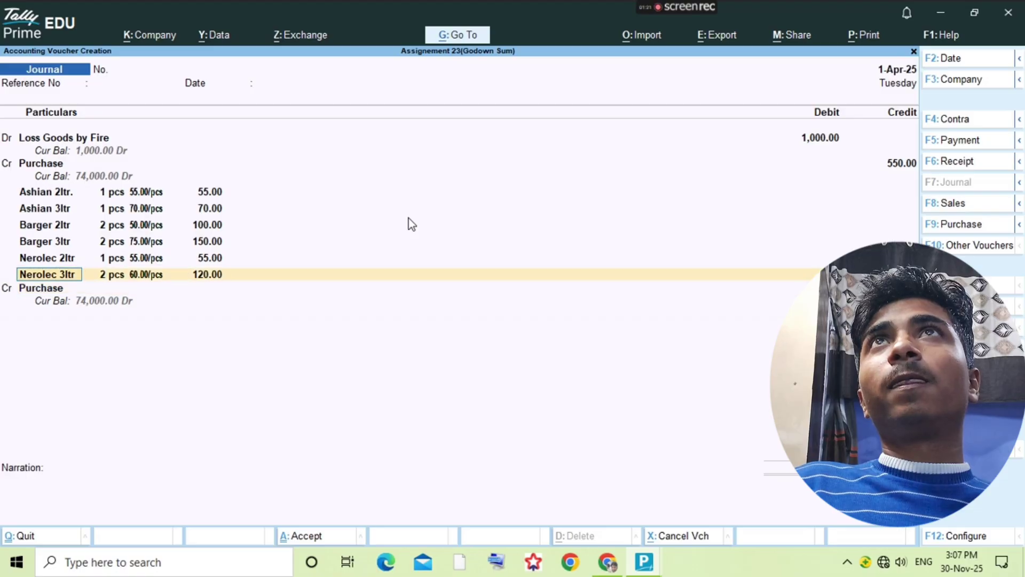
key("Up")
key("Up")
key("Up")
key("Up")
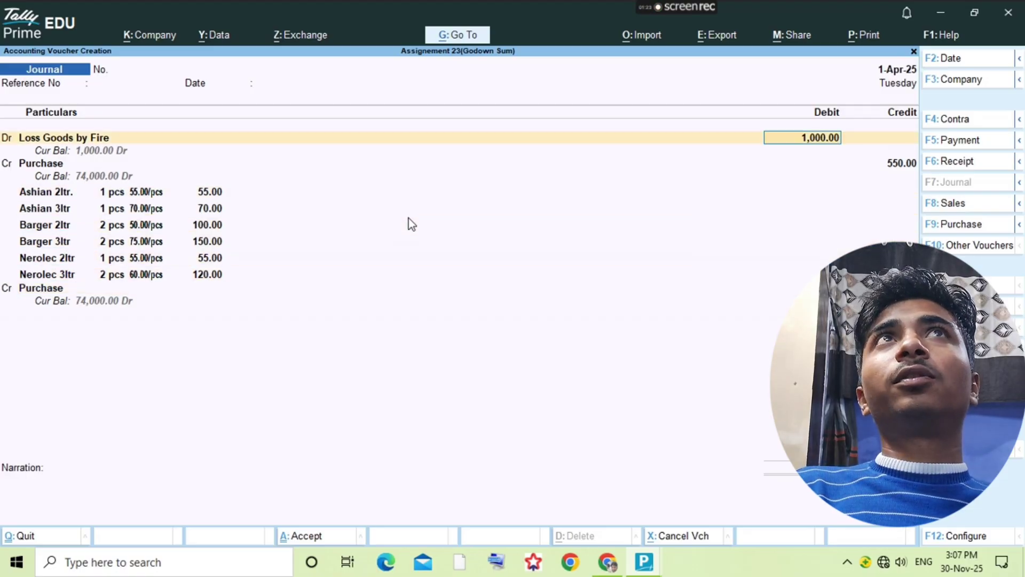
type("550")
key("Return")
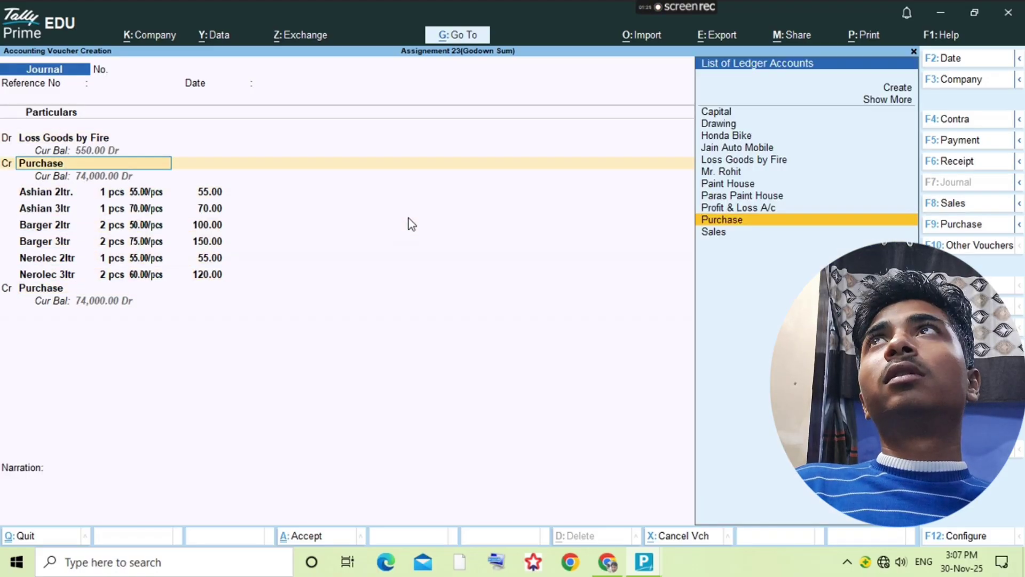
key("Return")
key("ctrl+a")
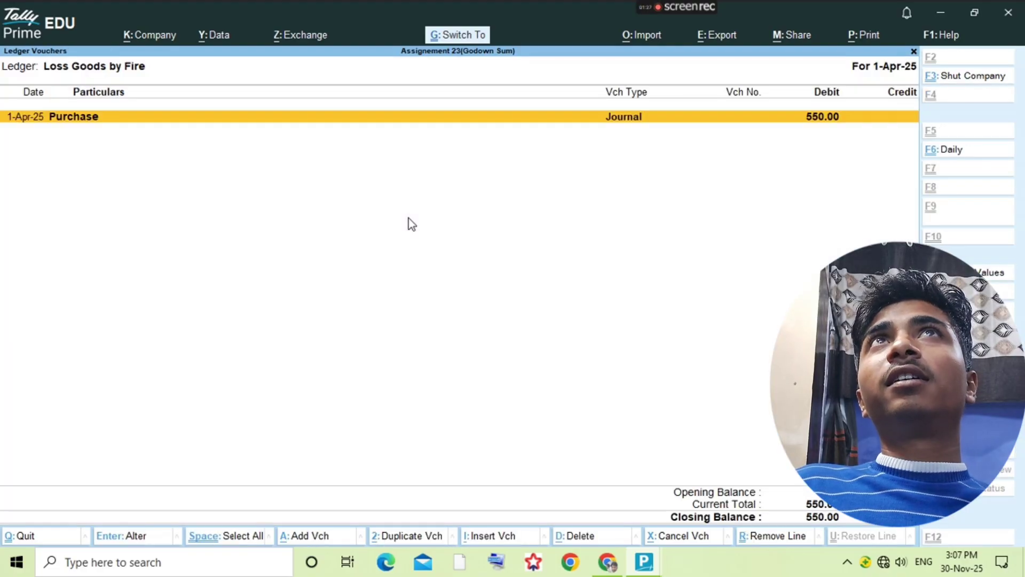
Step: Check the next transaction in the assignment PDF and start a new sales voucher from the Sales ledger's vouchers
key("Escape")
key("alt+Tab")
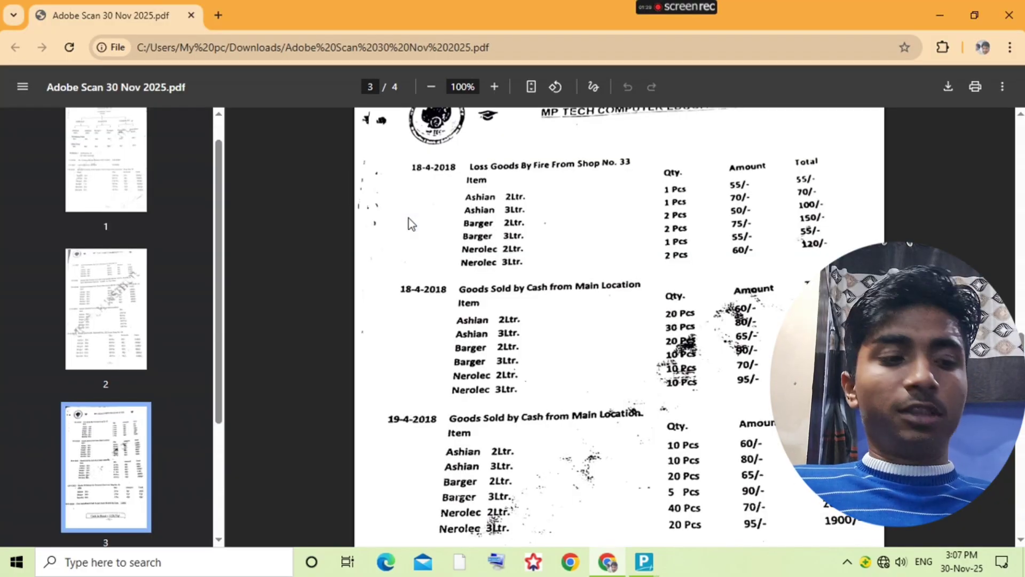
scroll(542, 296, "down", 2)
scroll(542, 296, "up", 2)
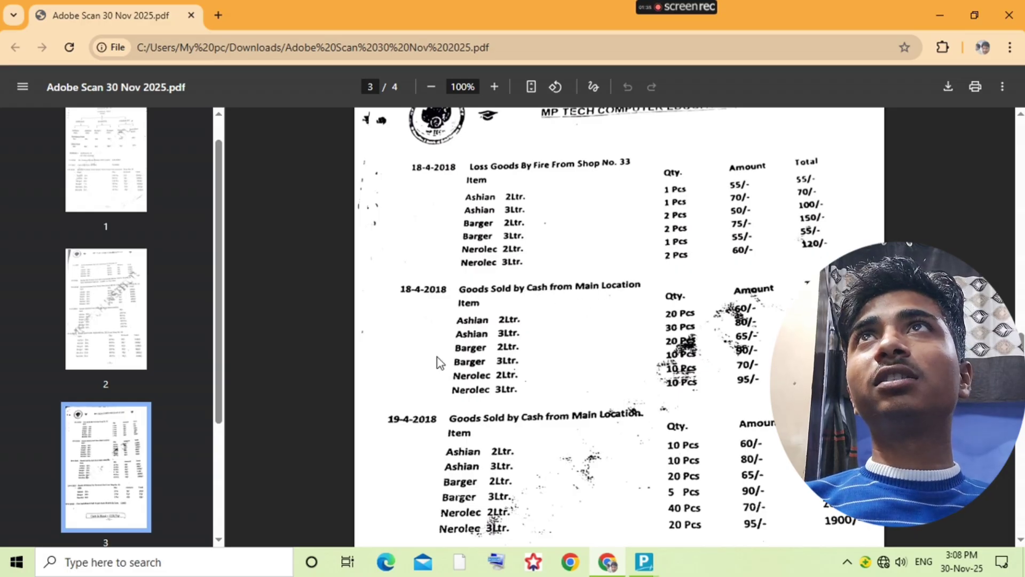
key("alt+Tab")
type("S")
key("Return")
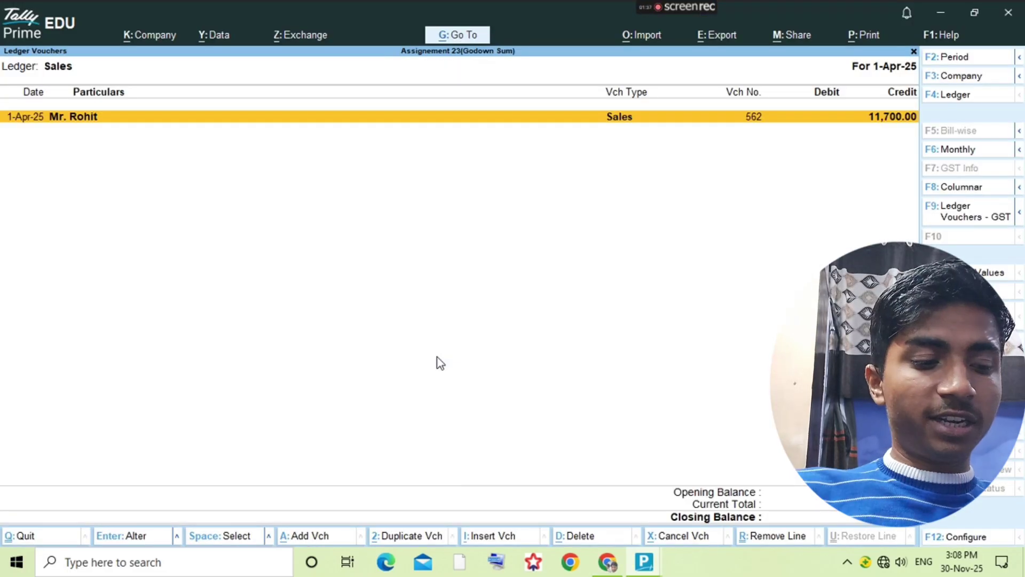
key("alt+a")
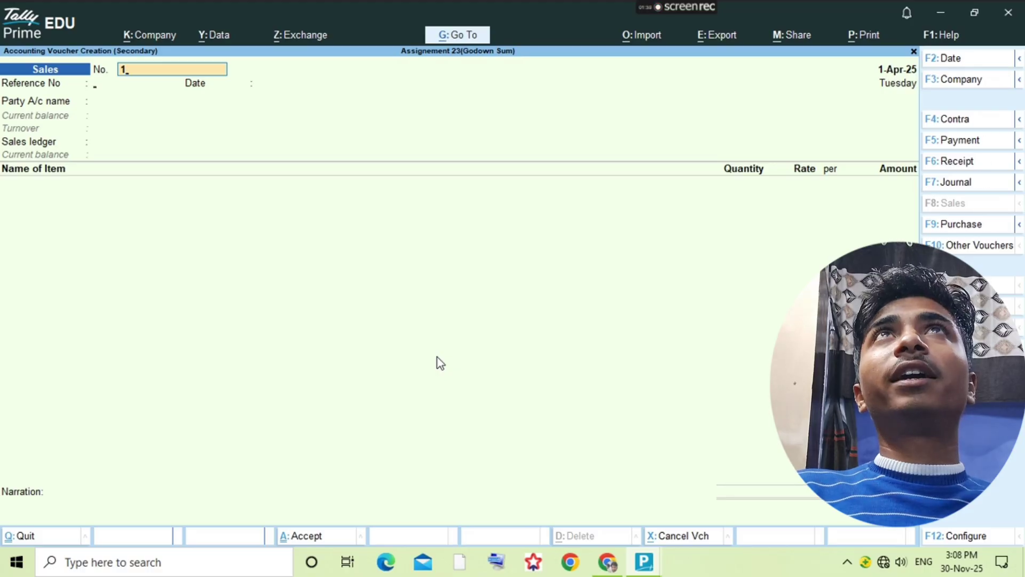
Step: Set the sales voucher number and reference number to 1, with Cash as the party account and Sales as the sales ledger
type("1")
key("Return")
type("1")
key("Return")
key("Return")
type("C")
key("Return")
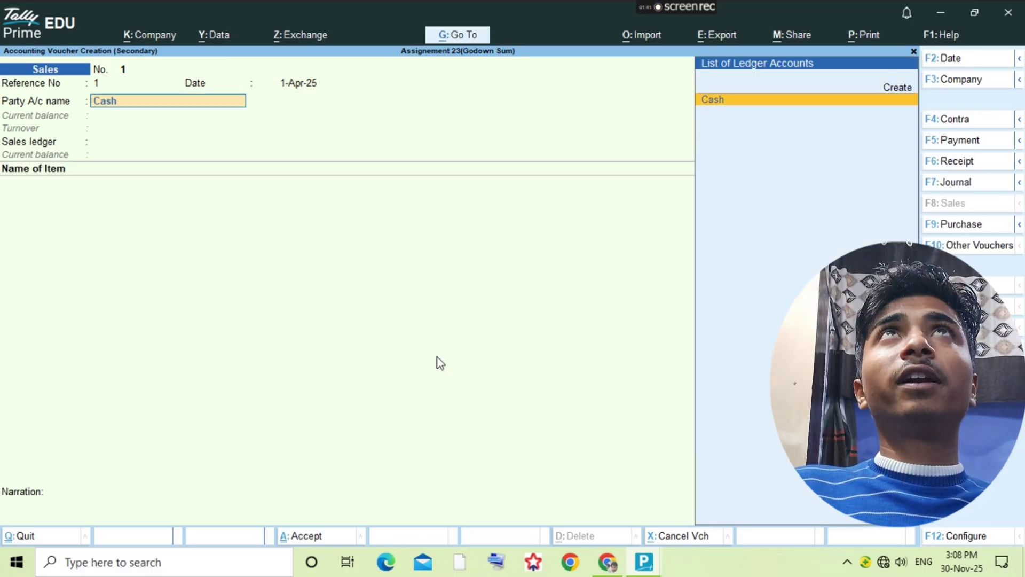
key("Return")
key("Return")
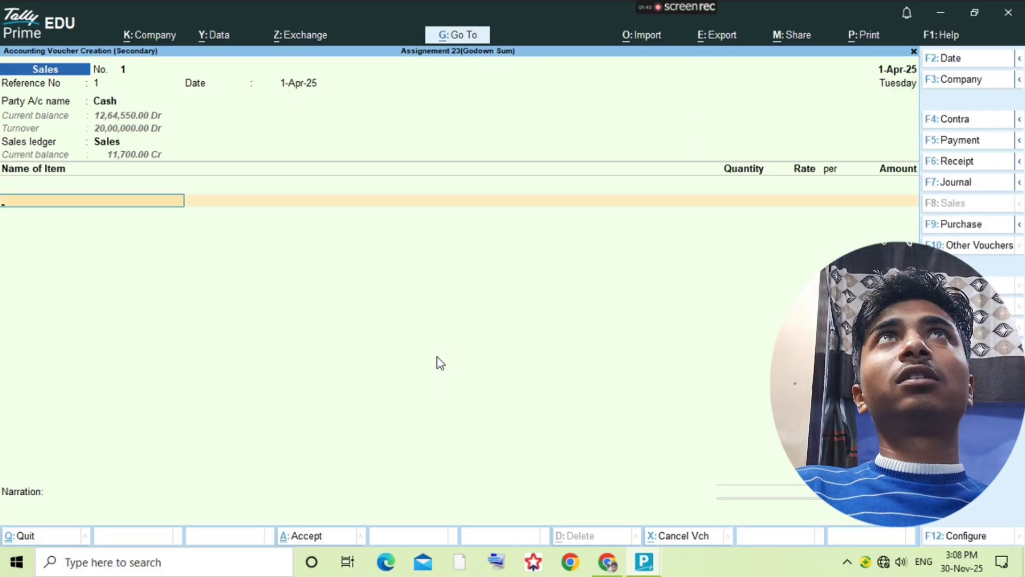
Step: Add Ashian 2ltr. as the first sales item, following the assignment PDF, and choose Main Location as its godown
key("alt+Tab")
key("alt+Tab")
type("Ashian")
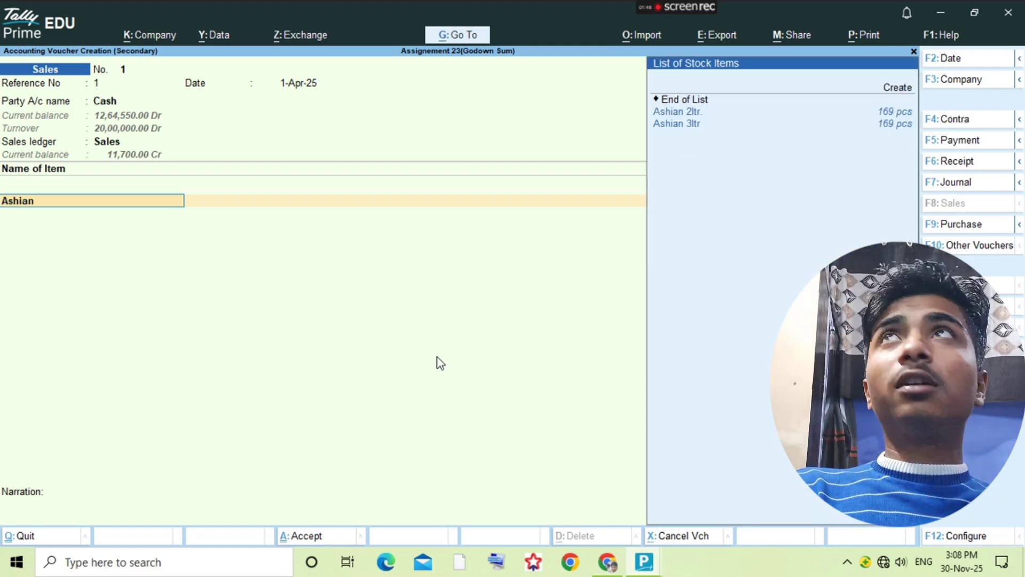
key("Down")
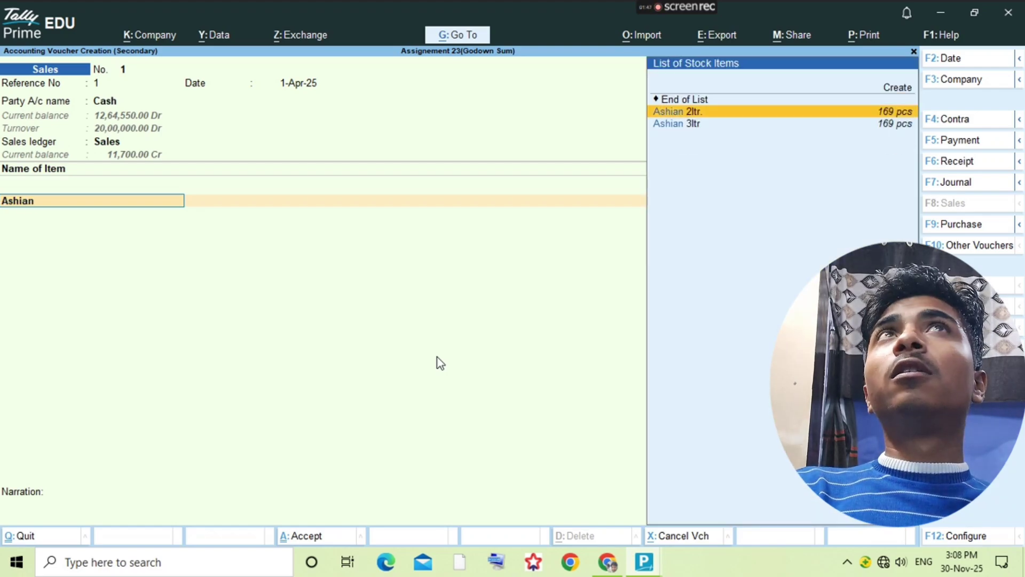
key("Return")
key("Return")
key("alt+Tab")
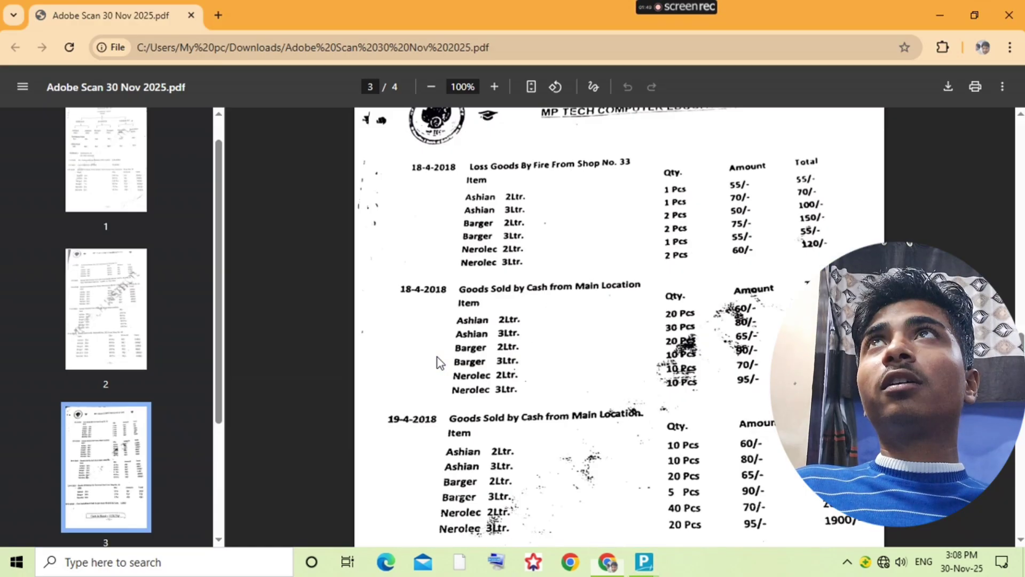
key("alt+Tab")
type("Ma")
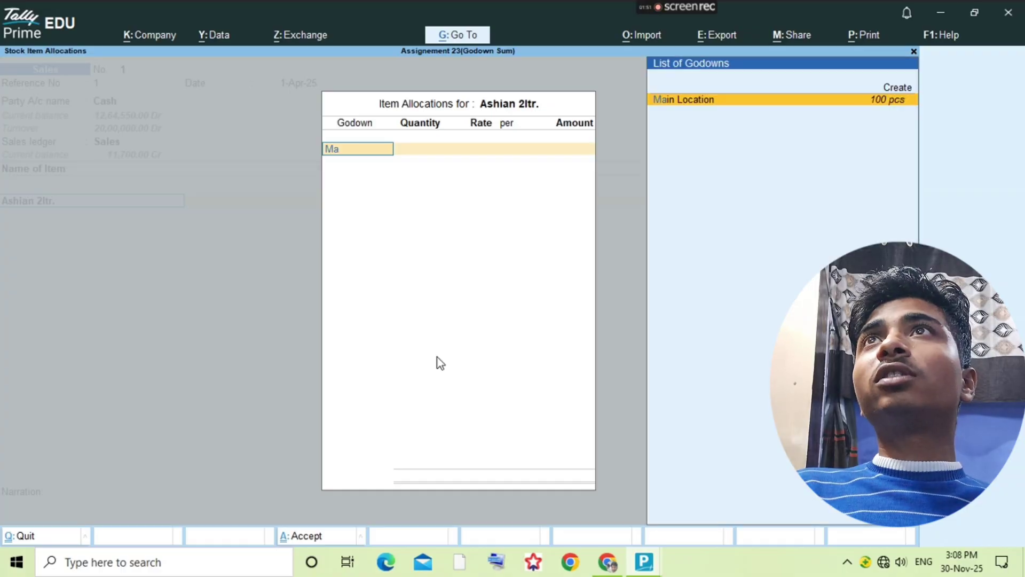
key("Return")
Step: Enter 20 pcs at a rate of 60 for Ashian 2ltr., as listed in the assignment PDF, and complete its allocation
key("alt+Tab")
key("alt+Tab")
type("206")
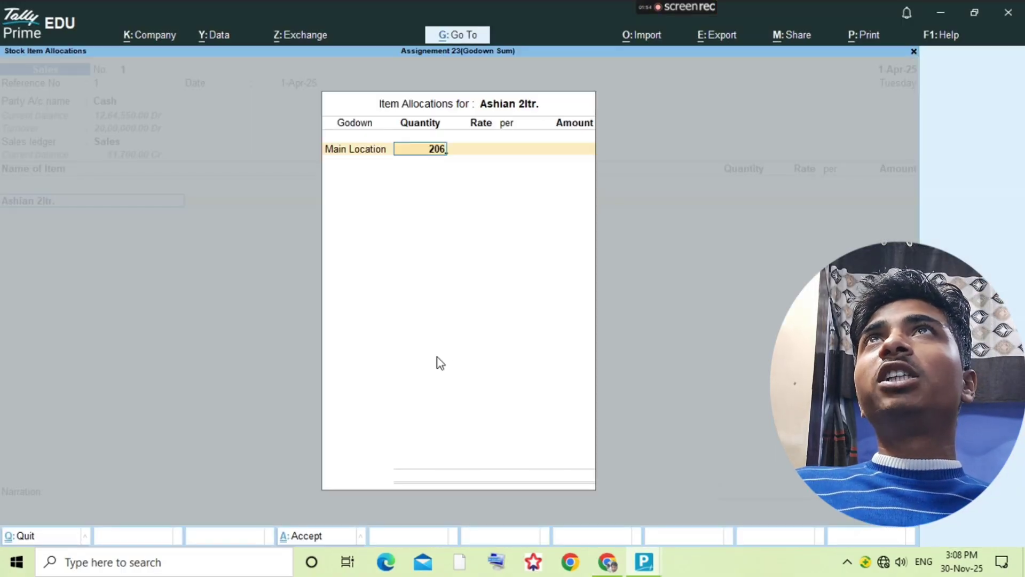
key("BackSpace")
key("Return")
type("60")
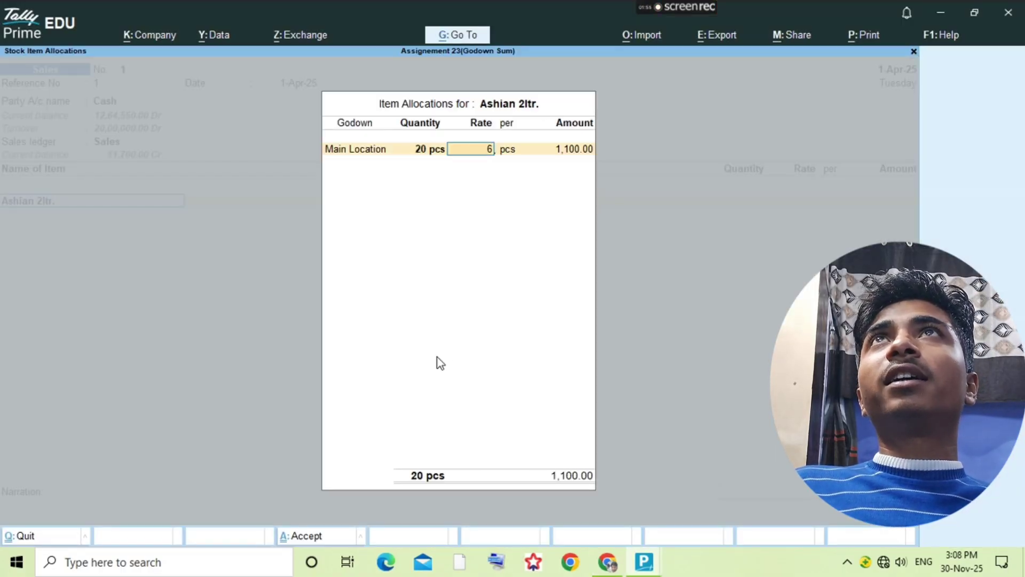
key("Return")
key("Return")
key("Return")
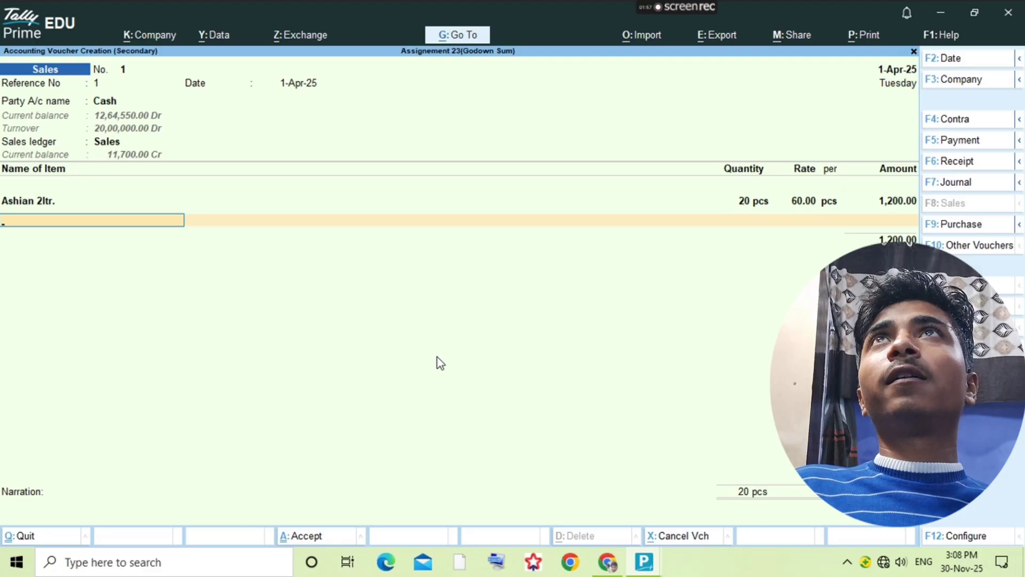
Step: Add Ashian 3ltr as the second sales item and choose Main Location as its godown
type("Ash")
key("Down")
key("Return")
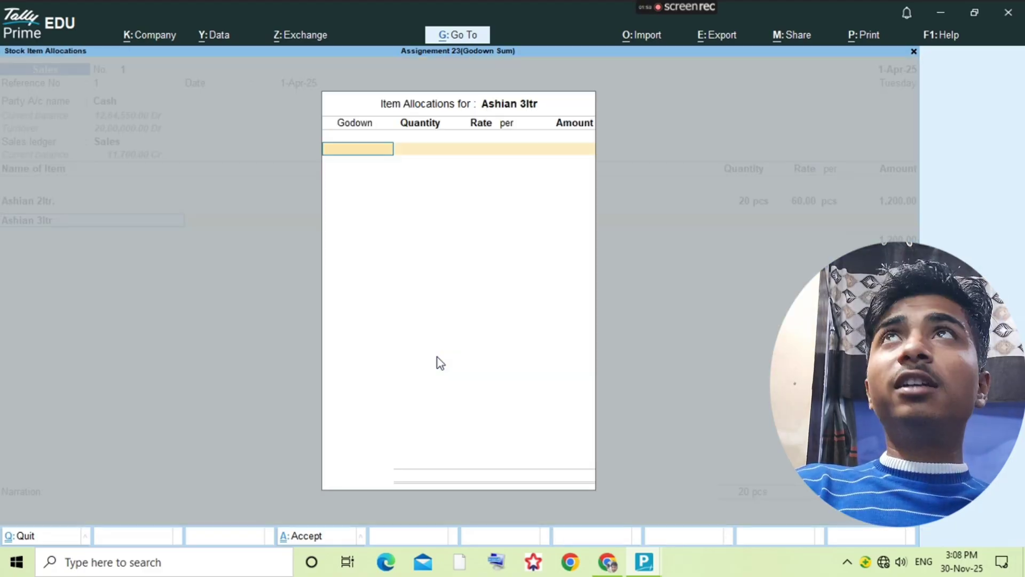
type("Main")
key("Return")
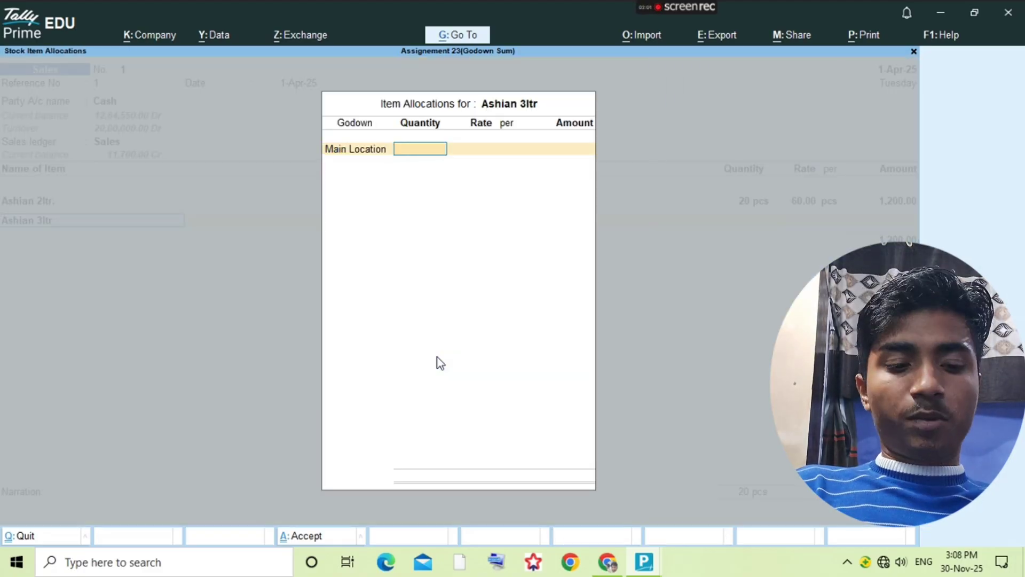
Step: Enter 30 pcs at a rate of 80 for Ashian 3ltr, as listed in the assignment PDF, and complete its allocation
key("alt+Tab")
key("alt+Tab")
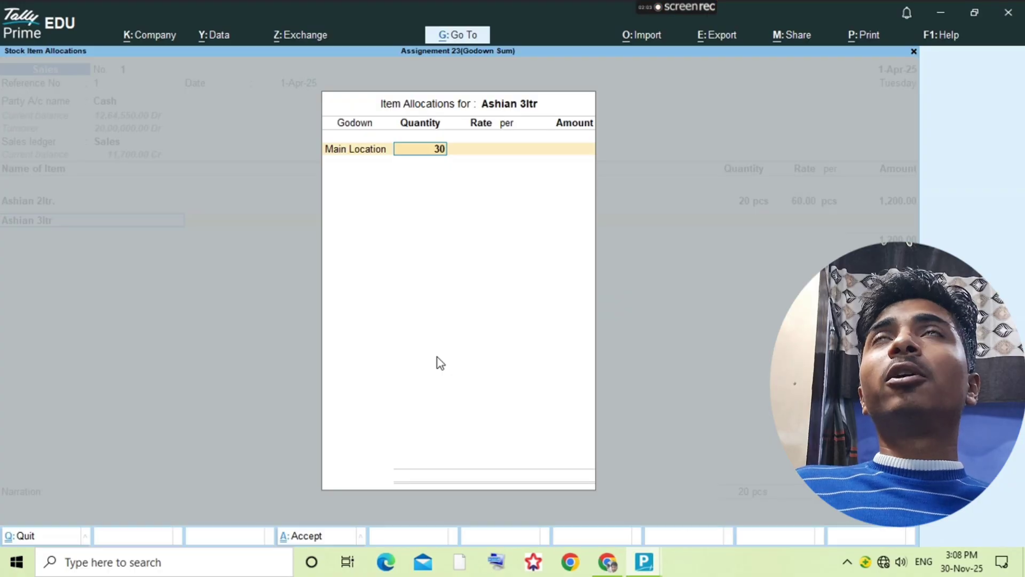
type("30")
key("Return")
type("80")
key("Return")
key("Return")
key("Return")
key("Return")
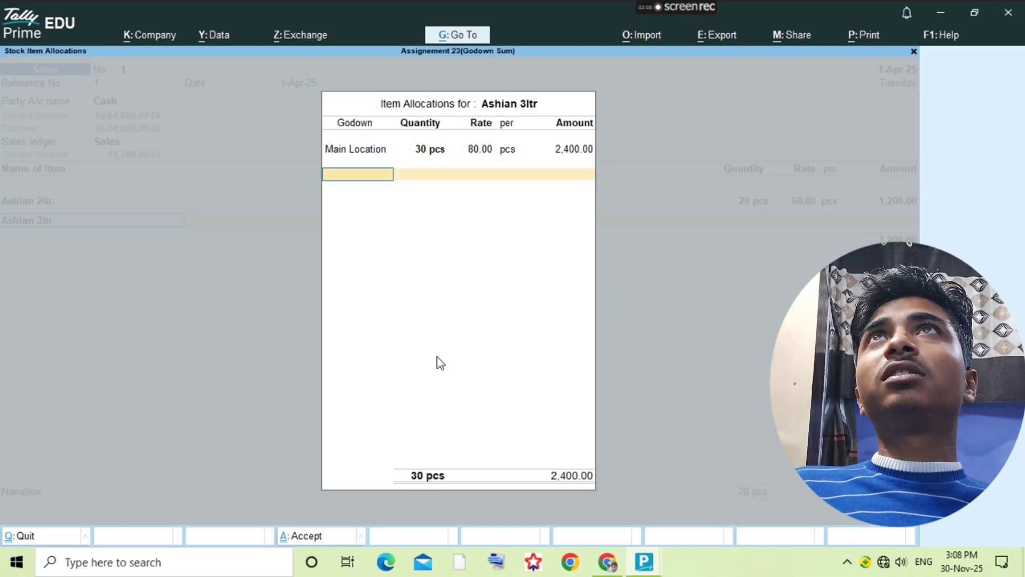
Step: Add Barger 2ltr as the third sales item, following the assignment PDF, and choose Main Location as its godown
key("alt+Tab")
key("alt+Tab")
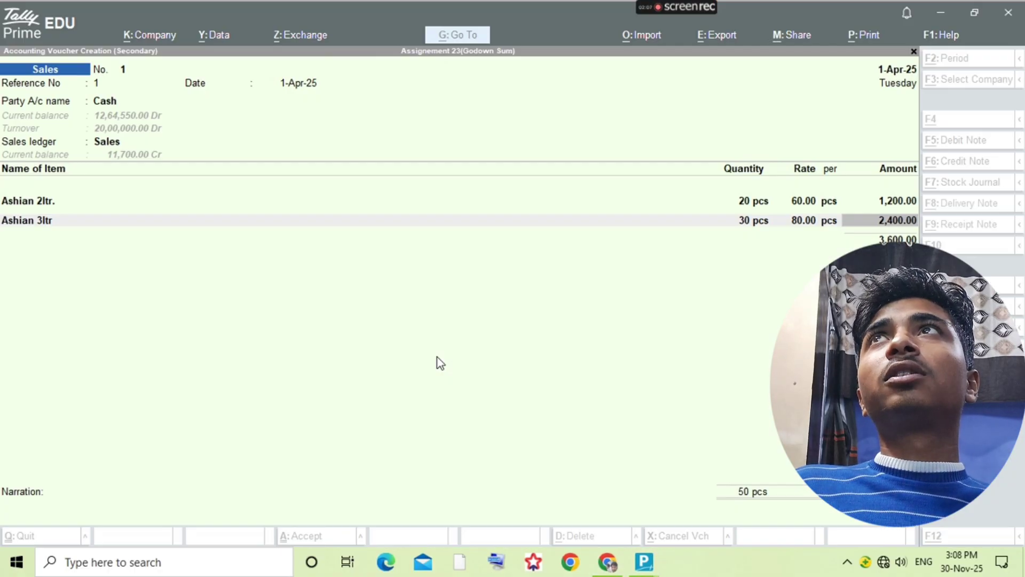
key("Return")
type("Bar")
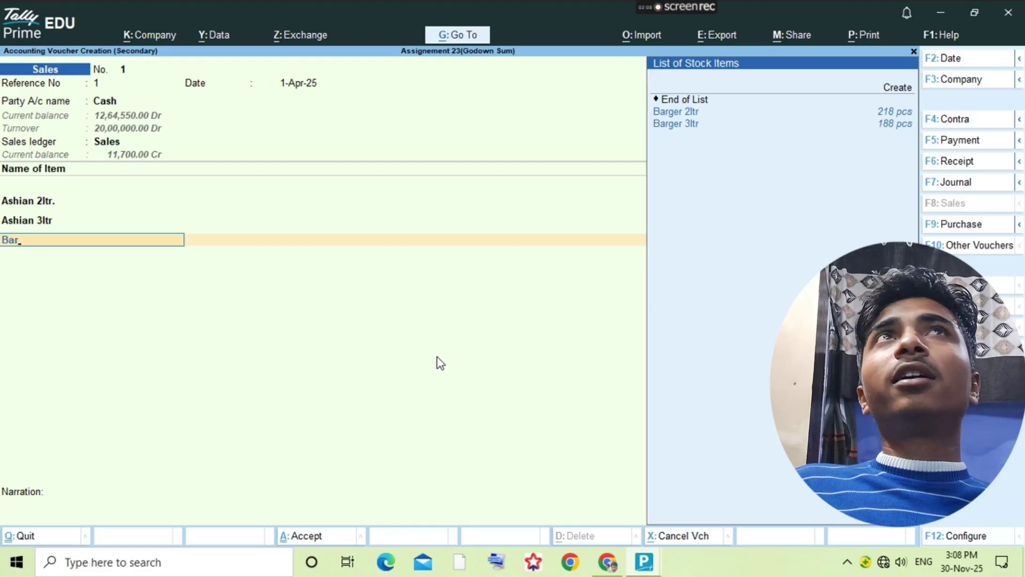
key("Return")
key("Return")
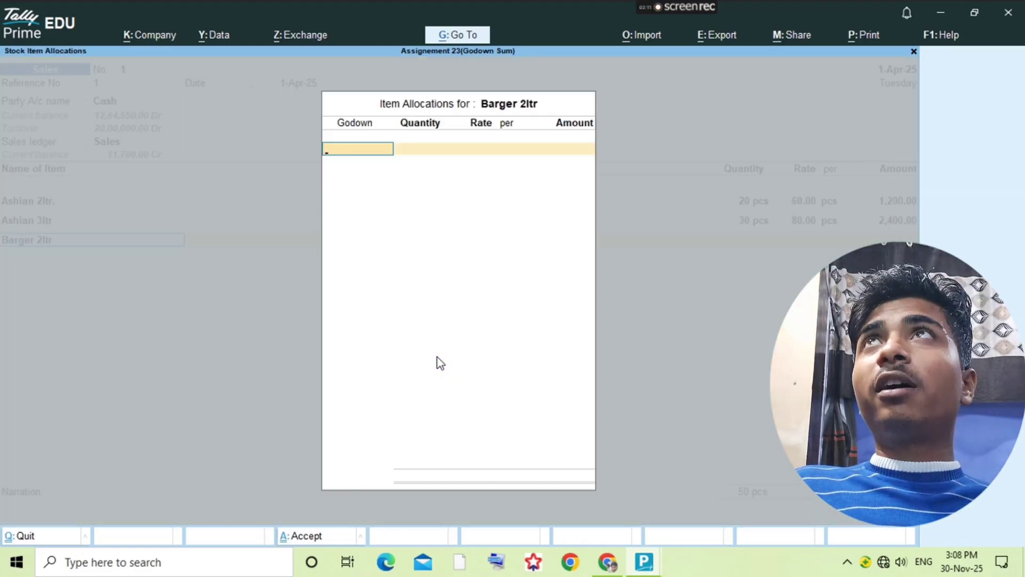
type("Main")
Step: Enter 20 pcs at a rate of 65 for Barger 2ltr, as listed in the assignment PDF, and complete its allocation
key("alt+Tab")
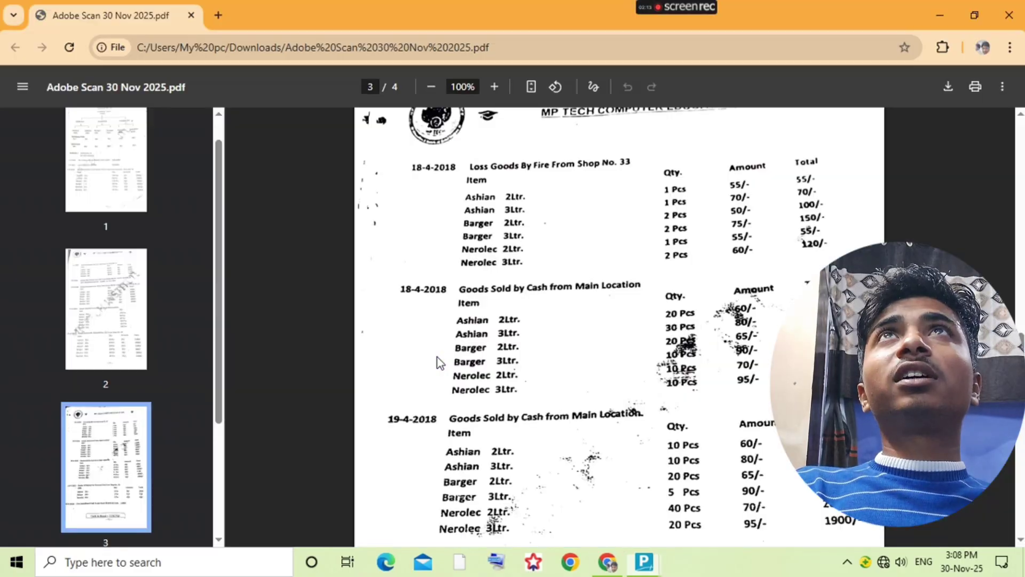
key("alt+Tab")
type("20")
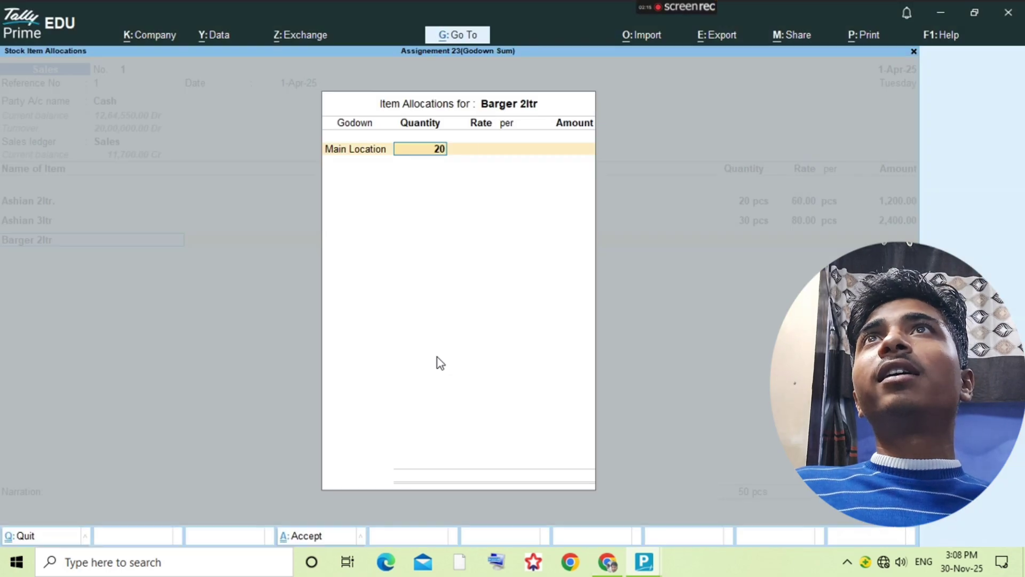
key("Return")
type("65")
key("Return")
key("Return")
key("Return")
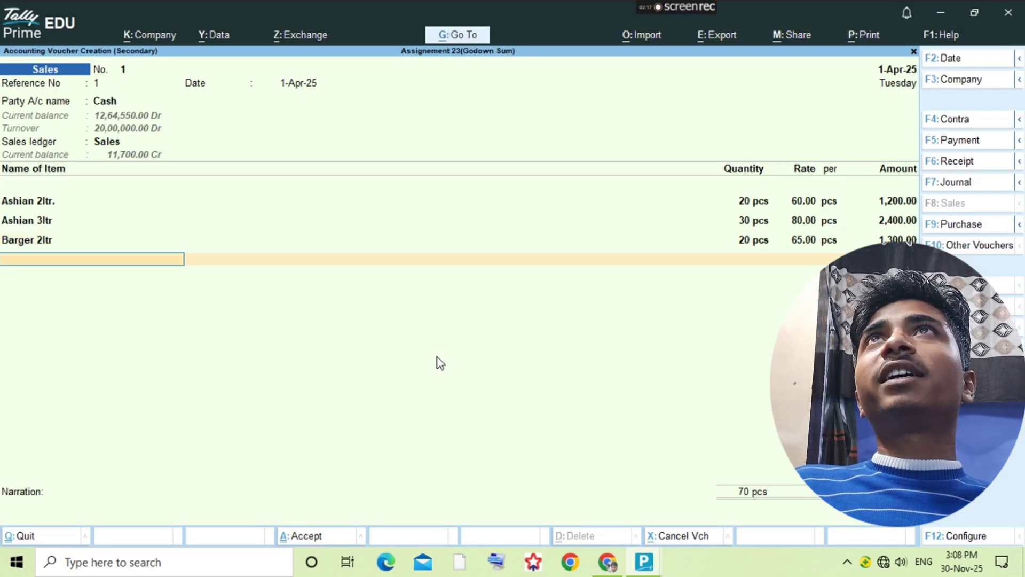
Step: Add Barger 3ltr as the fourth sales item and choose Main Location as its godown
type("Barger")
key("Down")
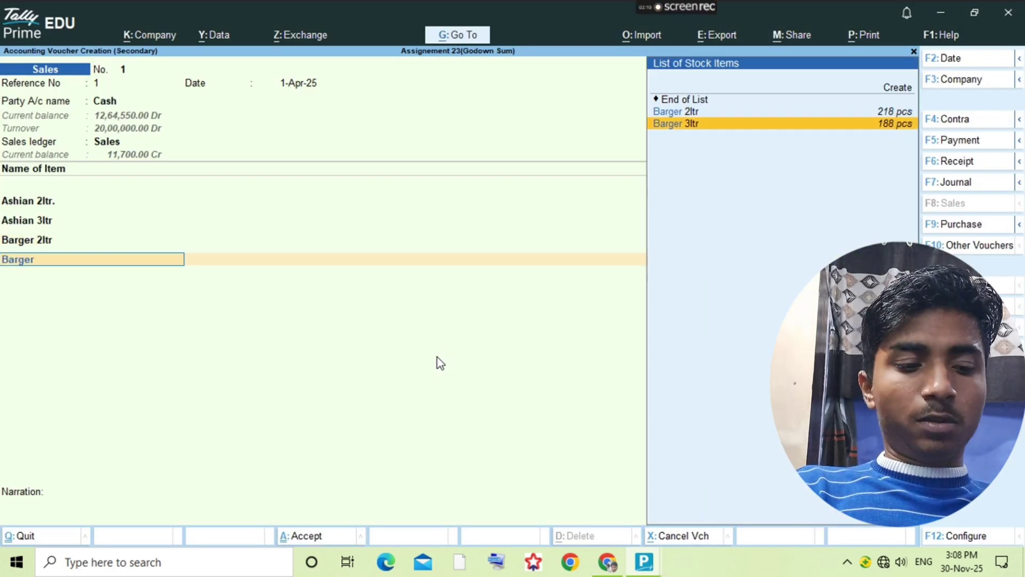
key("Return")
key("Return")
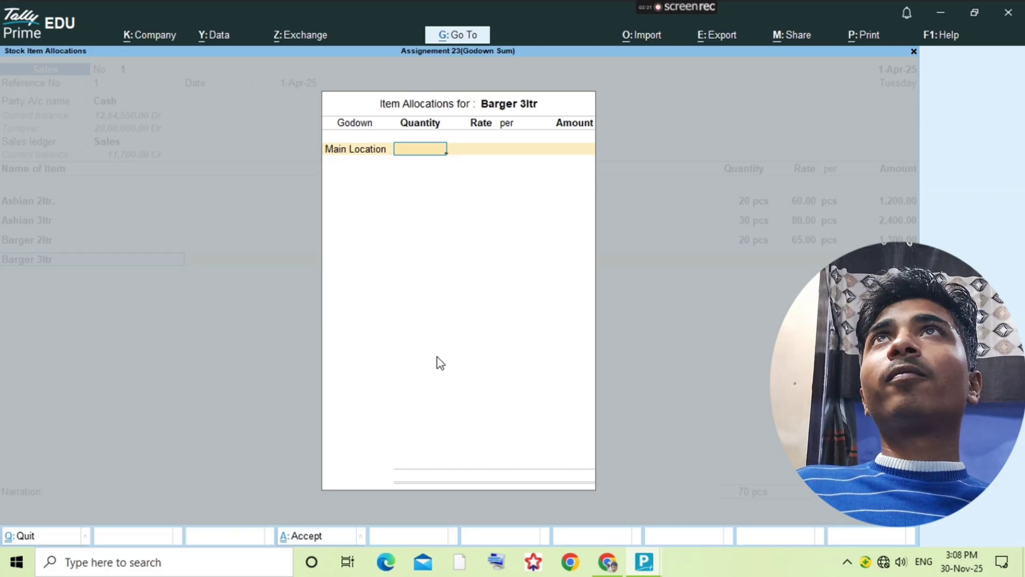
Step: Enter 10 pcs at a rate of 90 for Barger 3ltr, as listed in the assignment PDF, and complete its allocation
key("alt+Tab")
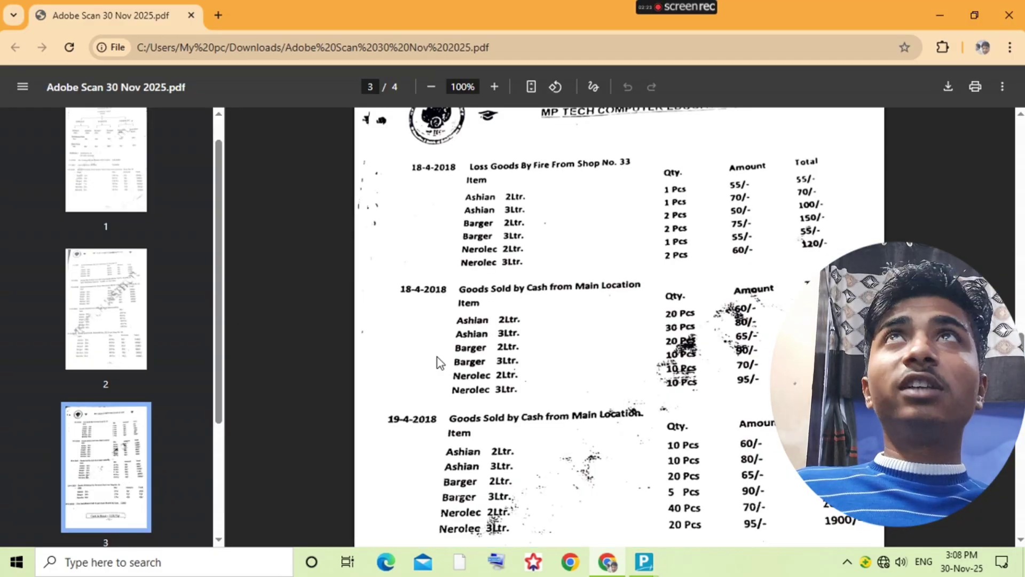
key("alt+Tab")
type("10")
key("Return")
type("90")
key("Return")
key("Return")
key("Return")
Step: Add Nerolec 2ltr as the fifth sales item, following the assignment PDF, and choose Main Location as its godown
key("alt+Tab")
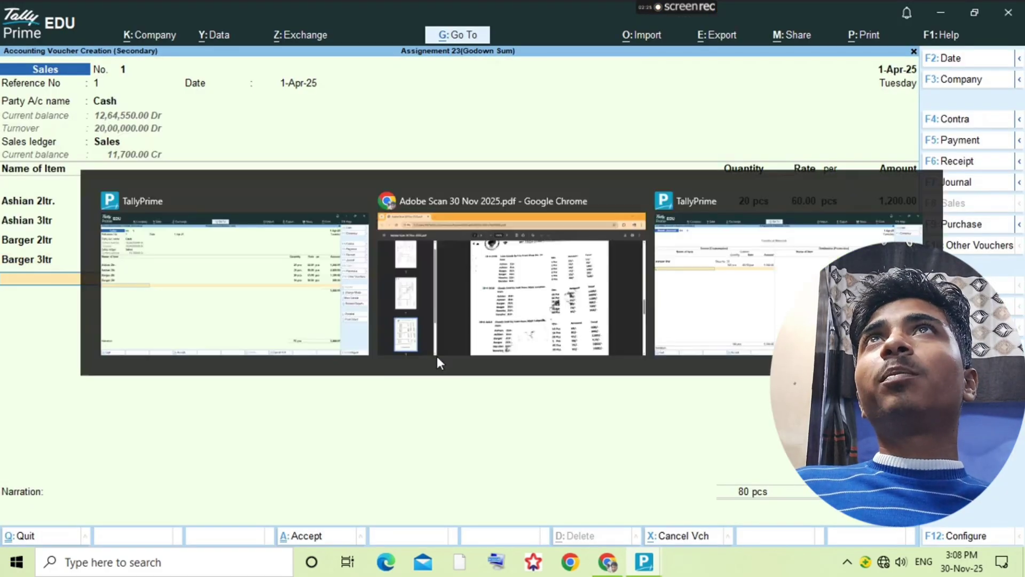
key("alt+Tab")
key("Return")
key("BackSpace")
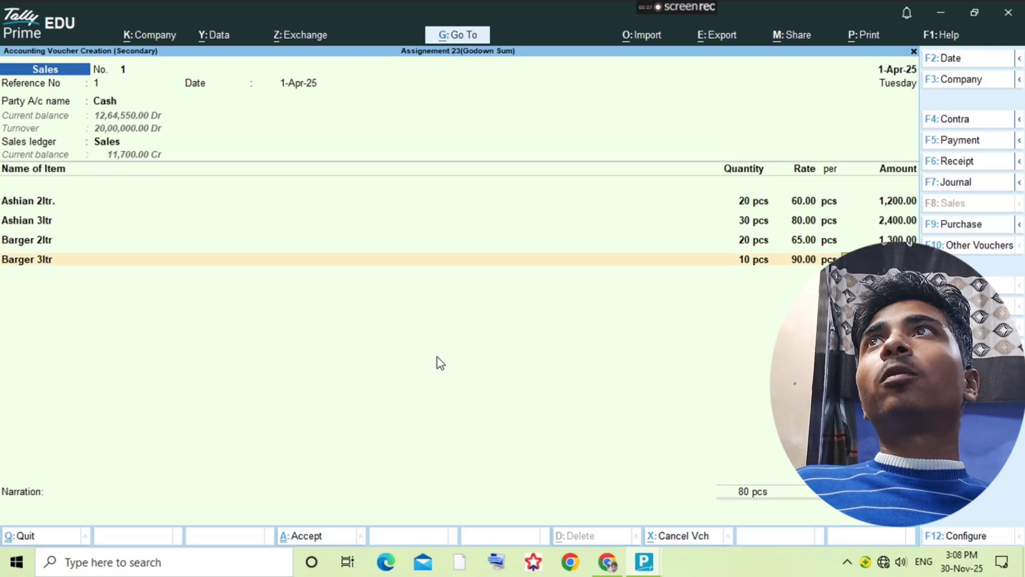
key("Return")
type("Ne")
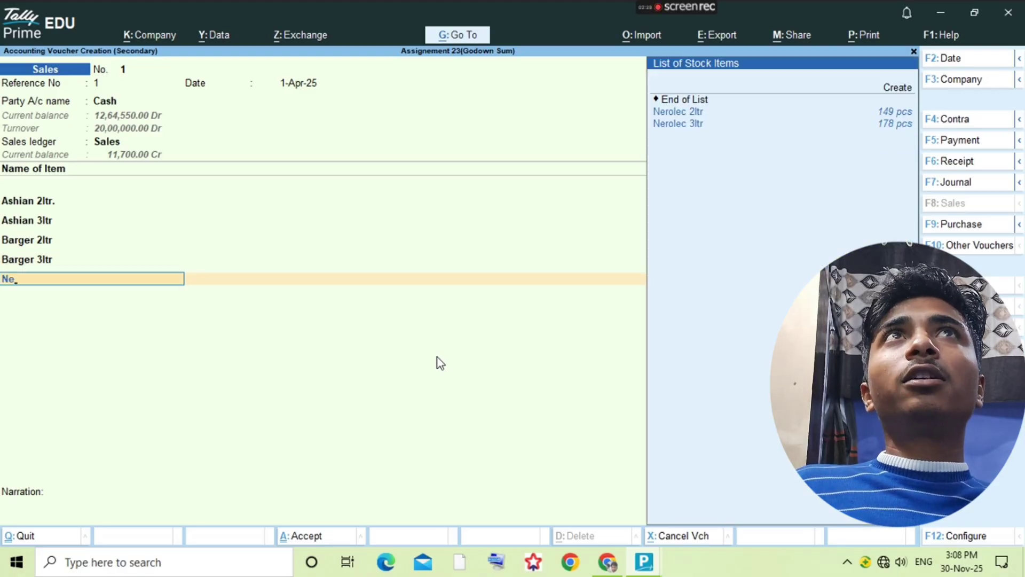
key("Return")
key("Return")
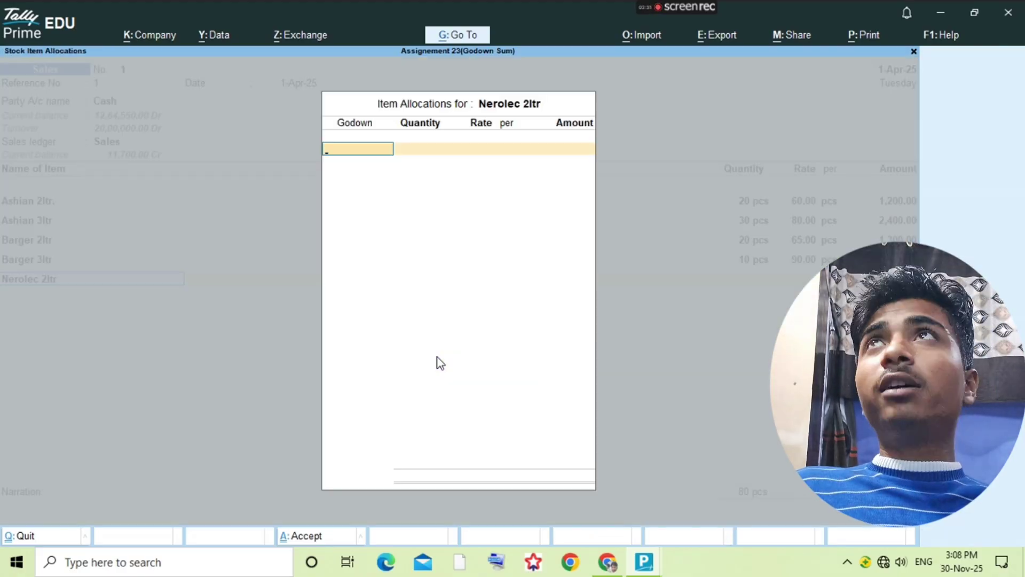
type("Ma")
key("Return")
Step: Enter 10 pcs at a rate of 70 for Nerolec 2ltr, as listed in the assignment PDF, and complete its allocation
key("alt+Tab")
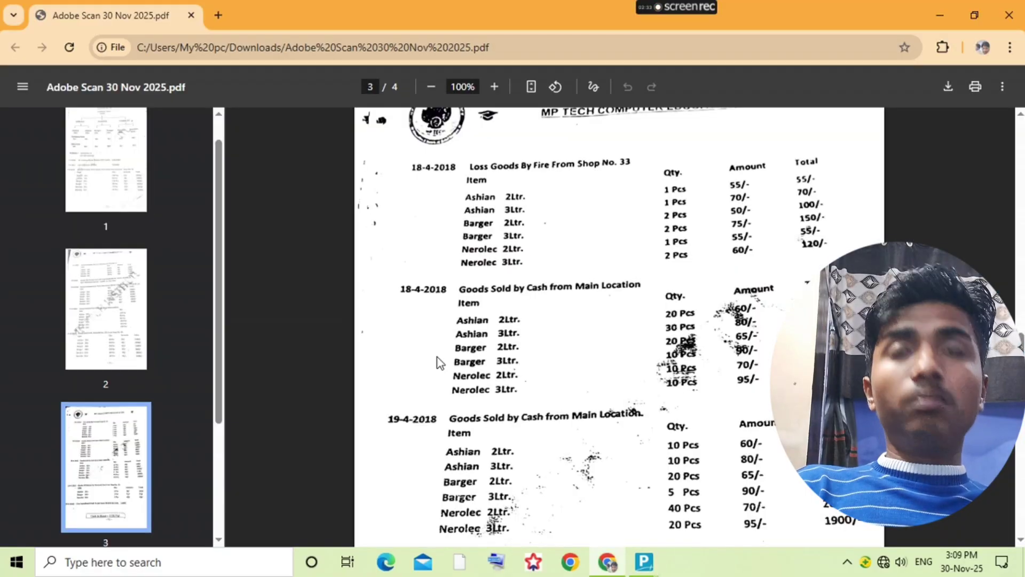
key("alt+Tab")
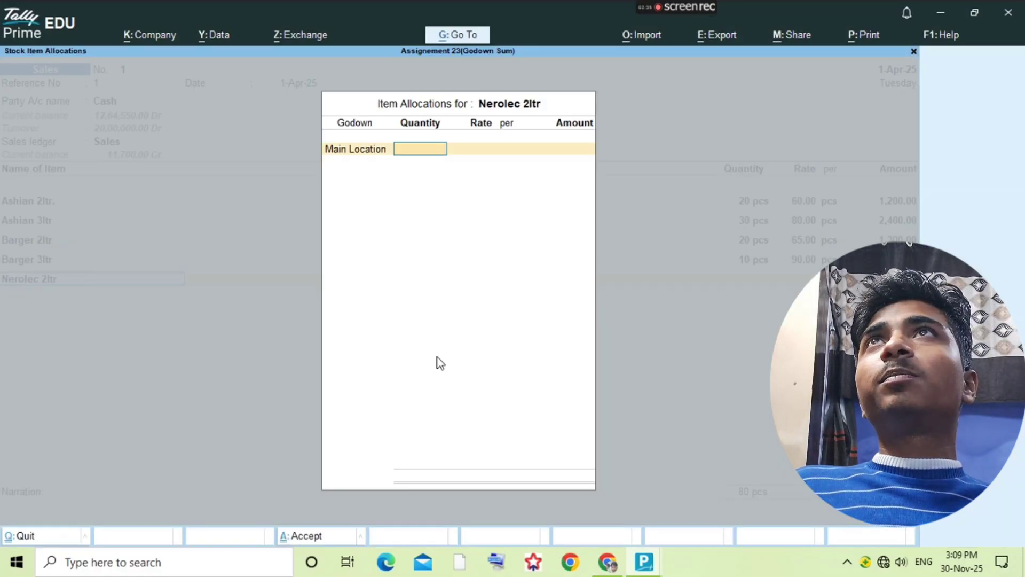
type("10")
key("Return")
type("70")
key("Return")
key("Return")
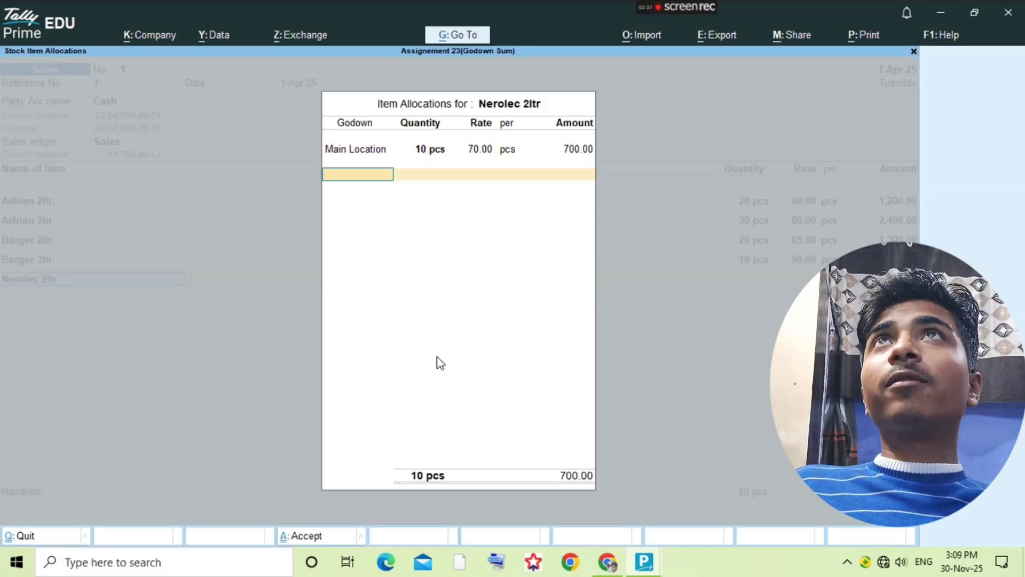
key("Return")
Step: Add Nerolec 3ltr as the sixth sales item, choose Main Location as its godown, and check its quantity and rate in the assignment PDF
type("Nero")
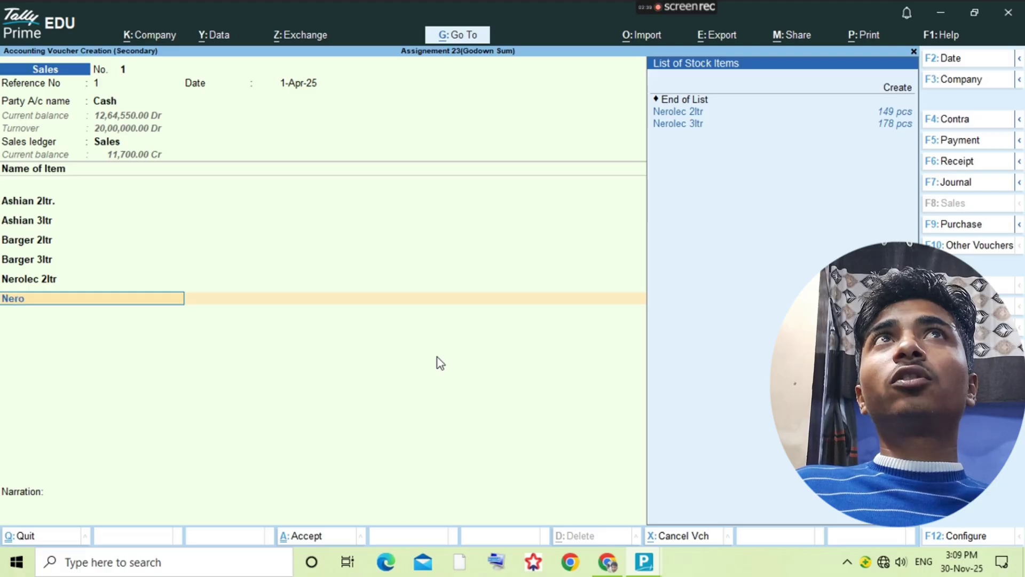
key("Down")
key("Return")
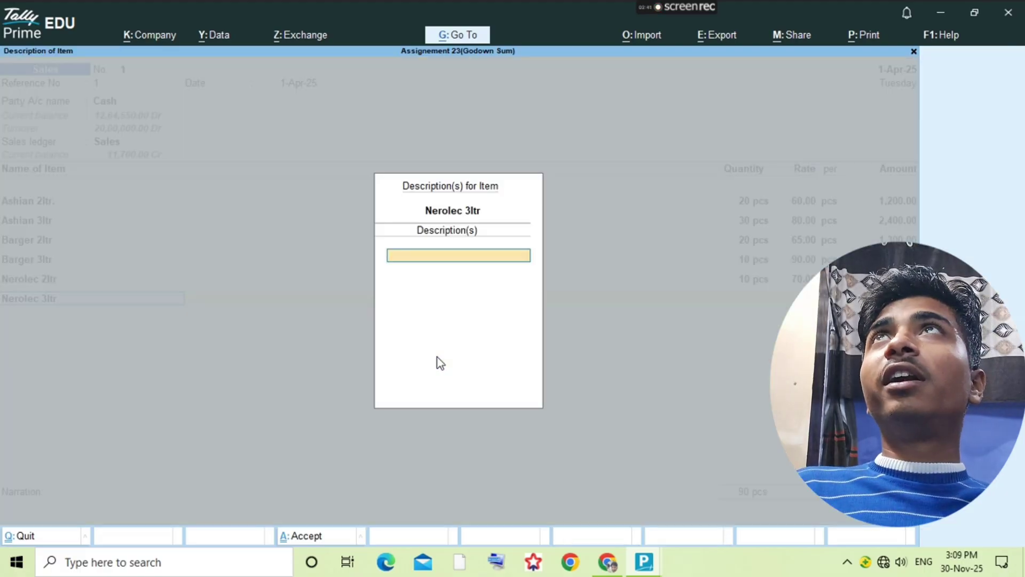
key("Return")
type("Ma")
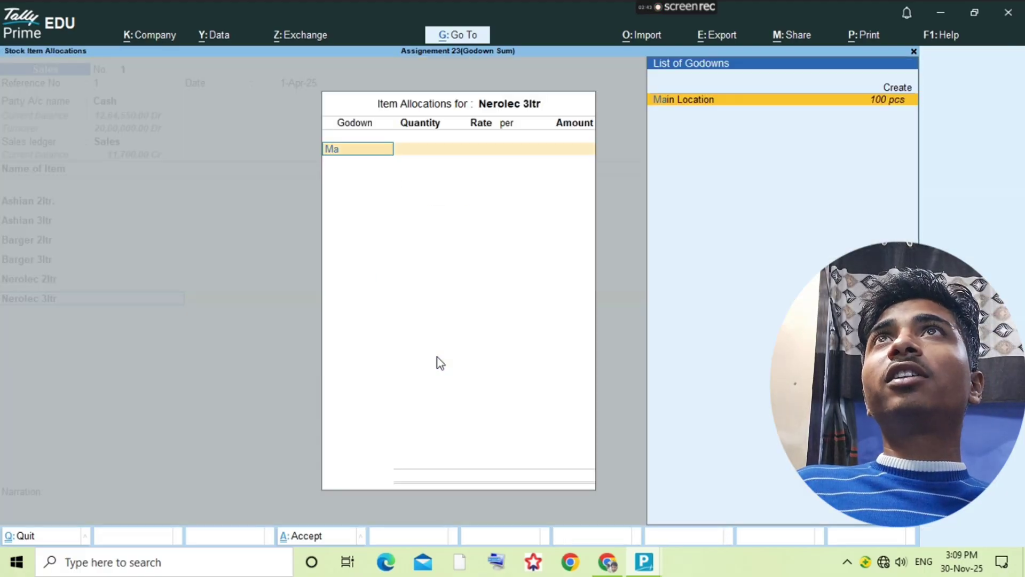
key("Return")
key("alt+Tab")
key("alt+Tab")
key("Return")
type("9")
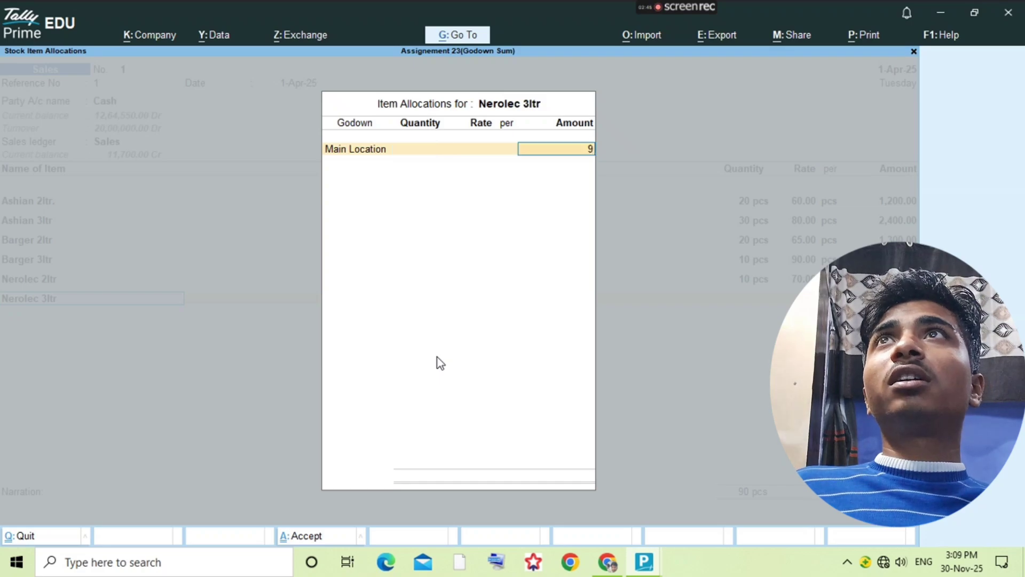
key("BackSpace")
key("BackSpace")
type("10")
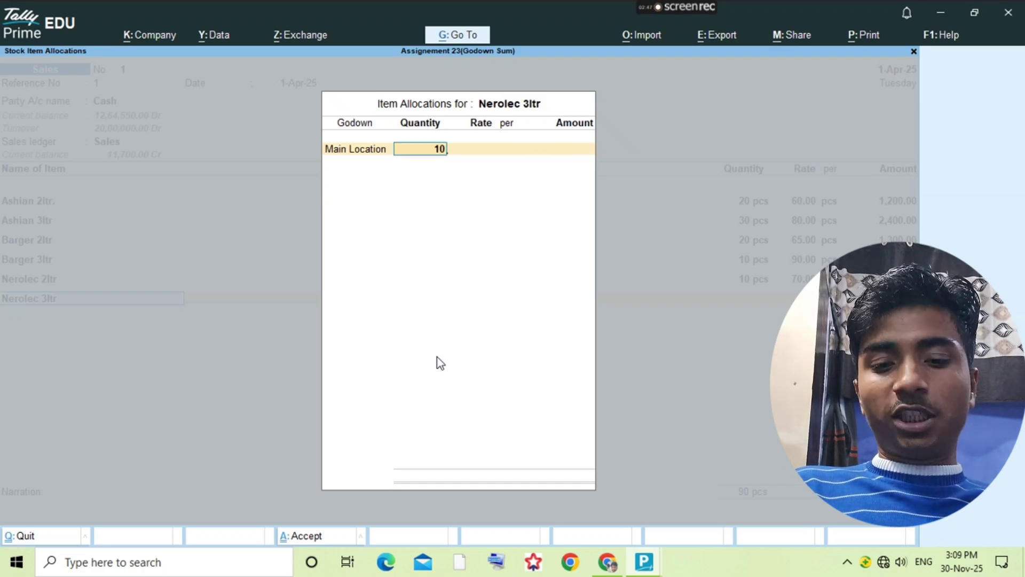
type("95")
key("Return")
Step: Enter 10 pcs at a rate of 95 for Nerolec 3ltr and save the completed cash sales voucher
type("1")
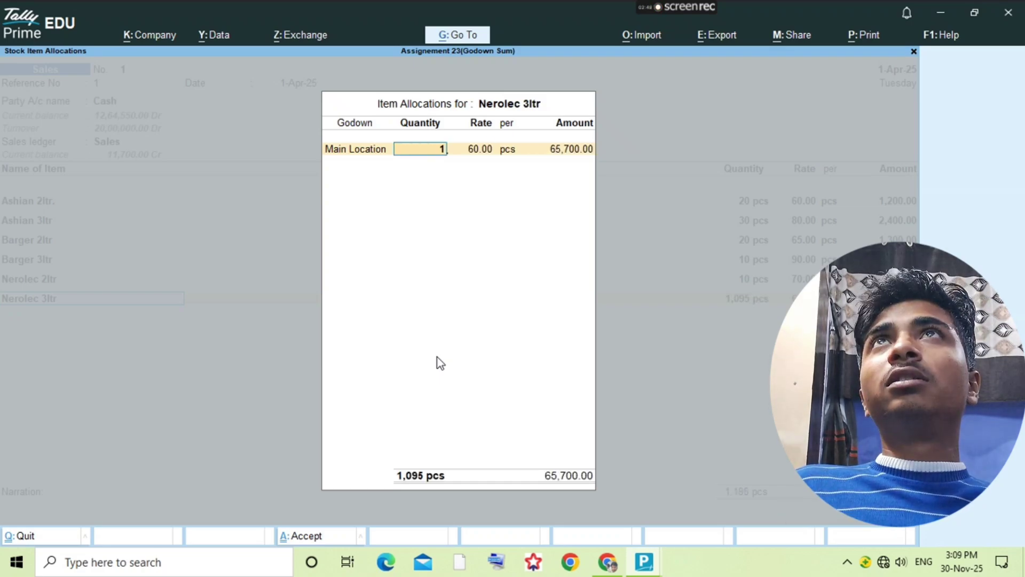
type("0")
key("Return")
type("9")
key("Return")
key("Return")
key("Return")
key("Return")
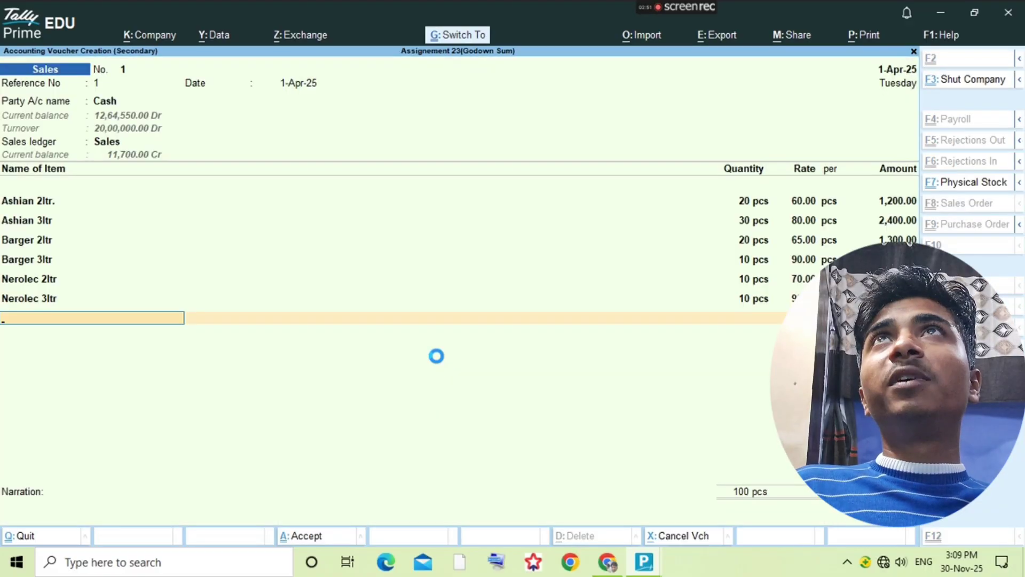
Step: Start a new sales voucher for the PDF's 19-4-2018 cash sale with reference number 1, party Cash and the Sales ledger
key("alt+Tab")
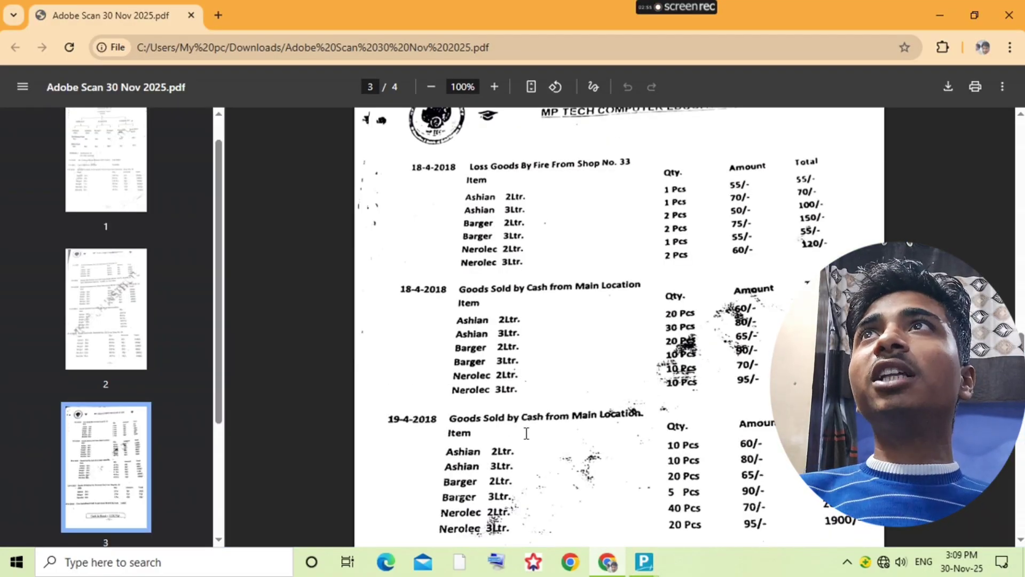
scroll(541, 431, "down", 1)
key("alt+Tab")
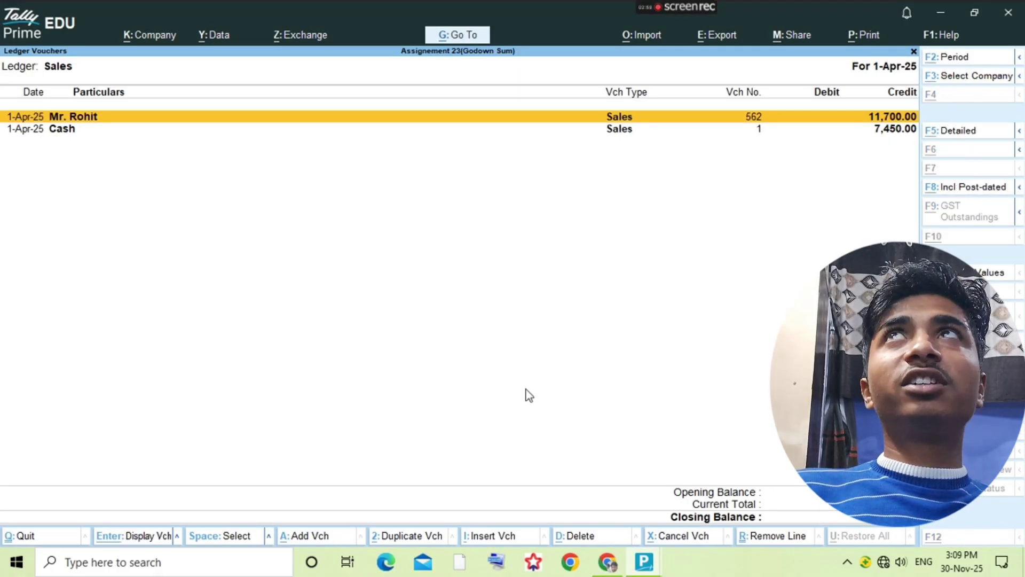
key("alt+a")
type("1")
key("Return")
key("Return")
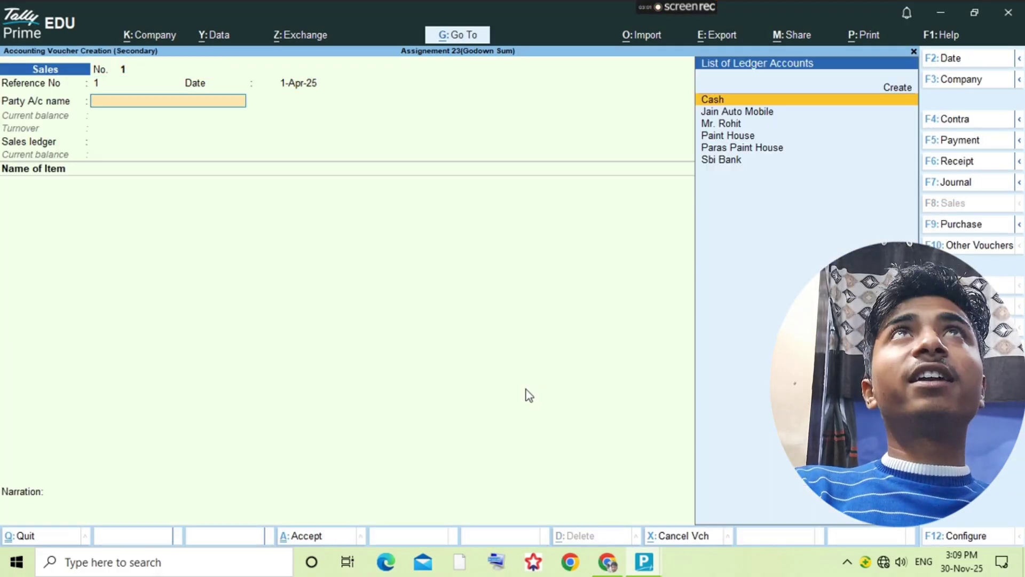
type("cash")
key("Return")
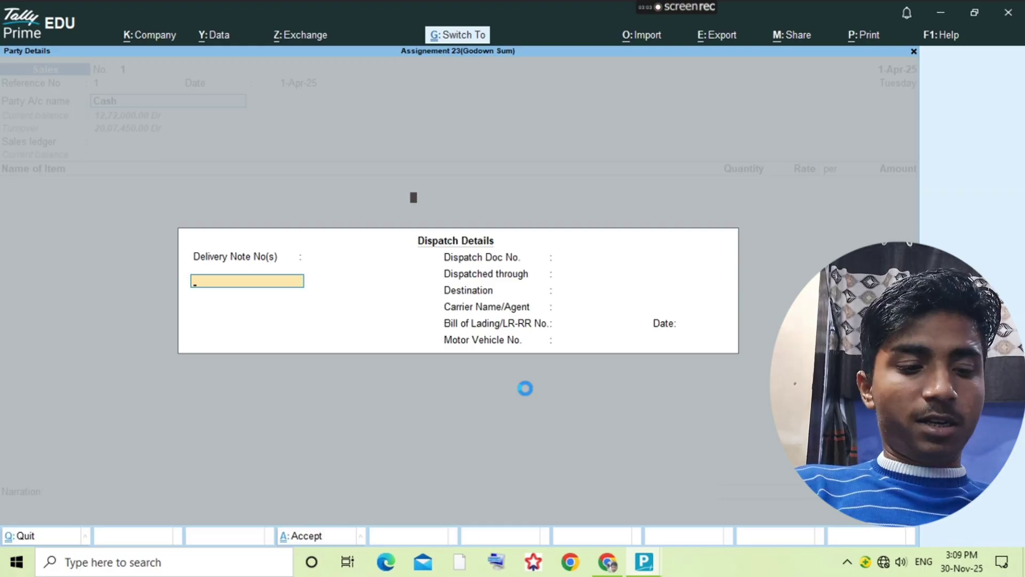
key("ctrl+a")
key("Return")
Step: Add Ashian 2ltr. as the first item of the 19-4-2018 sale and choose Main Location as its godown
key("alt+Tab")
key("alt+Tab")
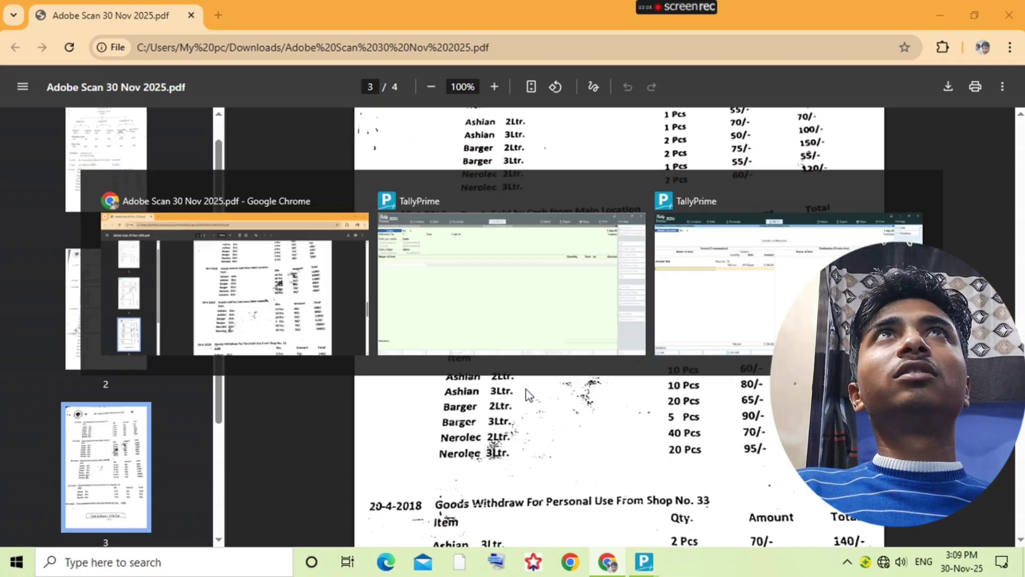
key("alt+Tab")
type("Ashi")
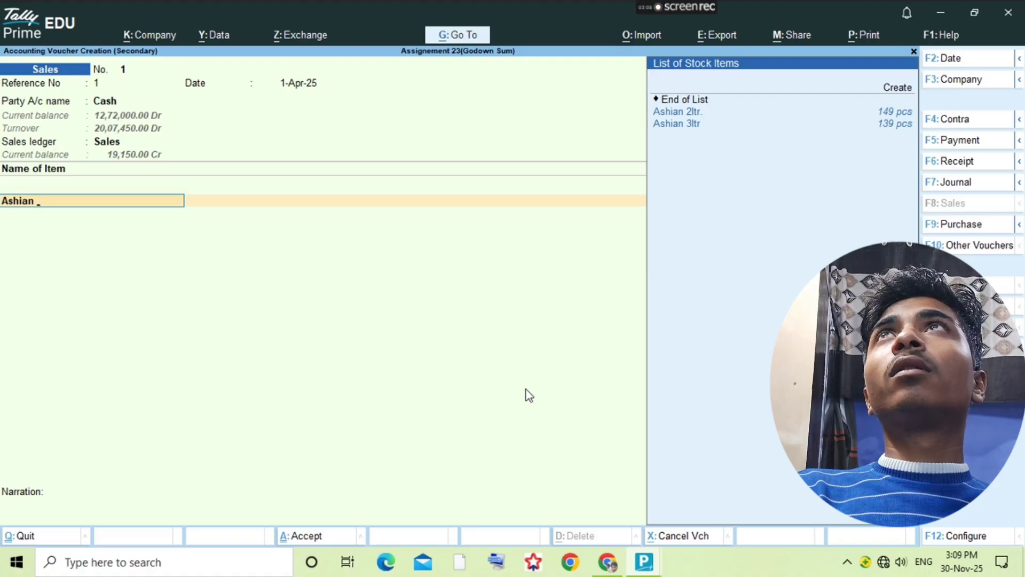
type("an")
key("Return")
key("Return")
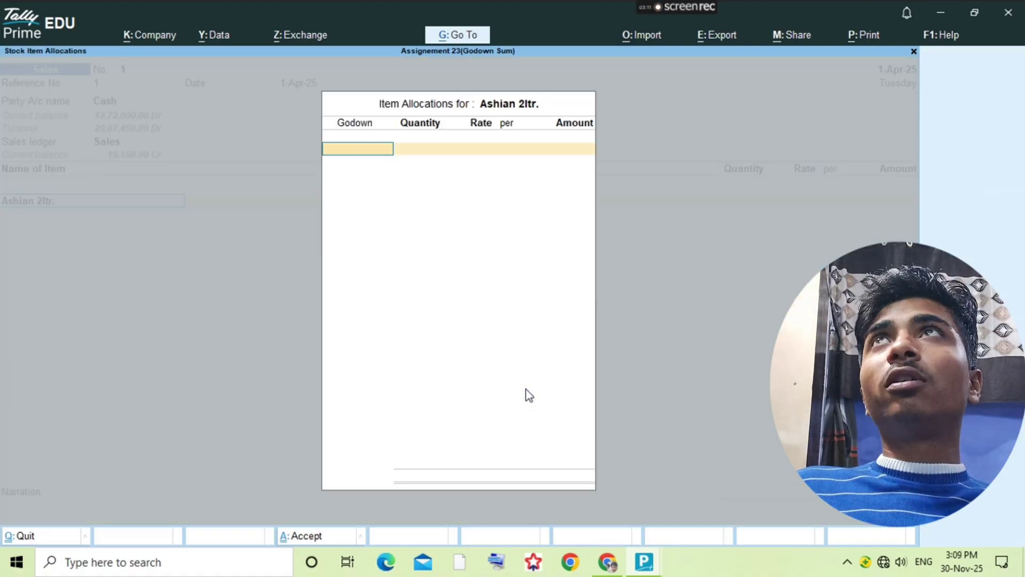
type("Main")
key("Return")
Step: Enter 10 pcs at a rate of 60 for Ashian 2ltr., as listed in the assignment PDF, and complete its allocation
key("alt+Tab")
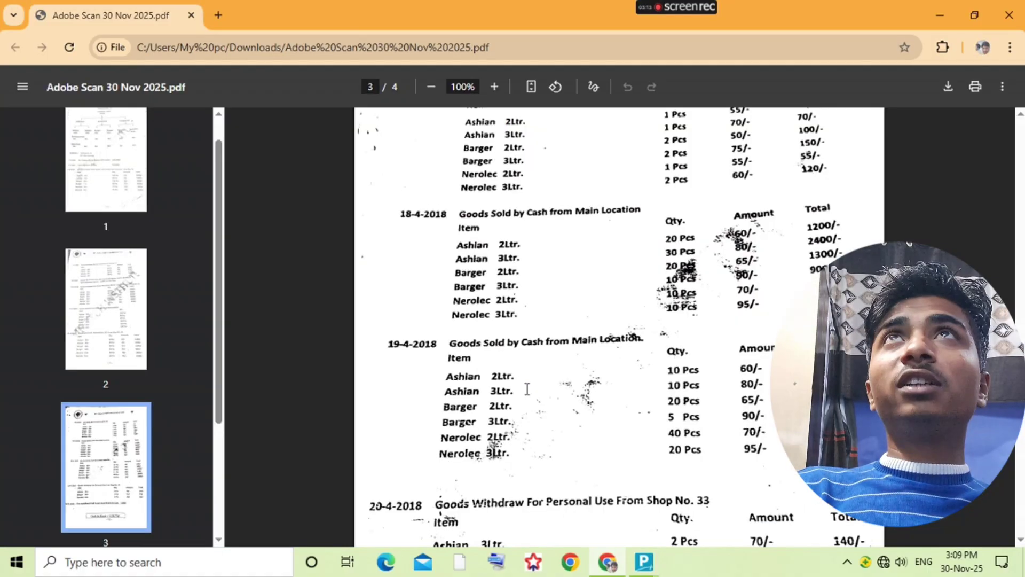
key("alt+Tab")
type("10")
key("Return")
key("Return")
key("Return")
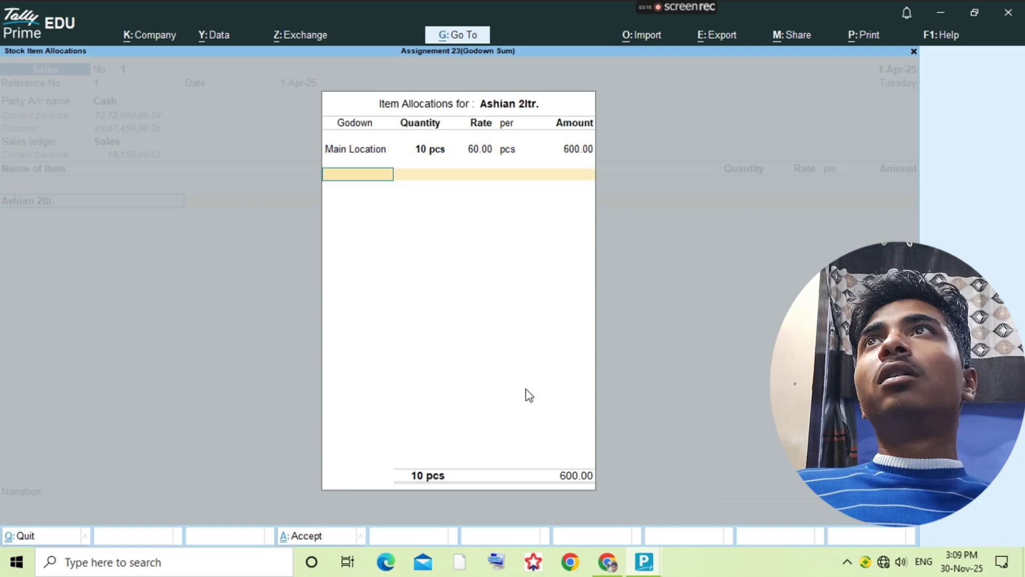
key("Return")
key("Return")
Step: Add Ashian 3ltr as the second item of the 19-4-2018 sale and choose Main Location as its godown
type("As")
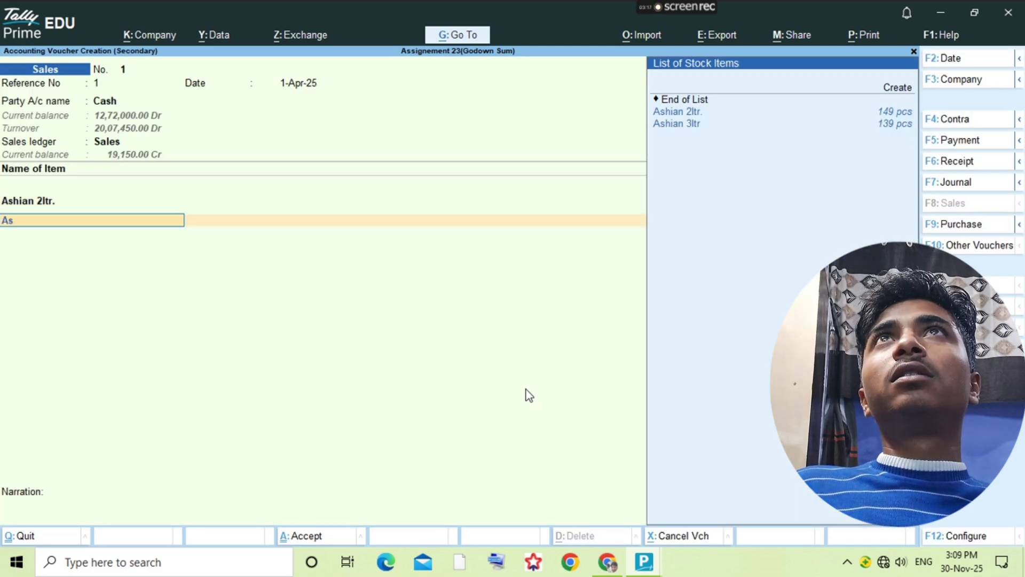
type("h")
key("Down")
key("Return")
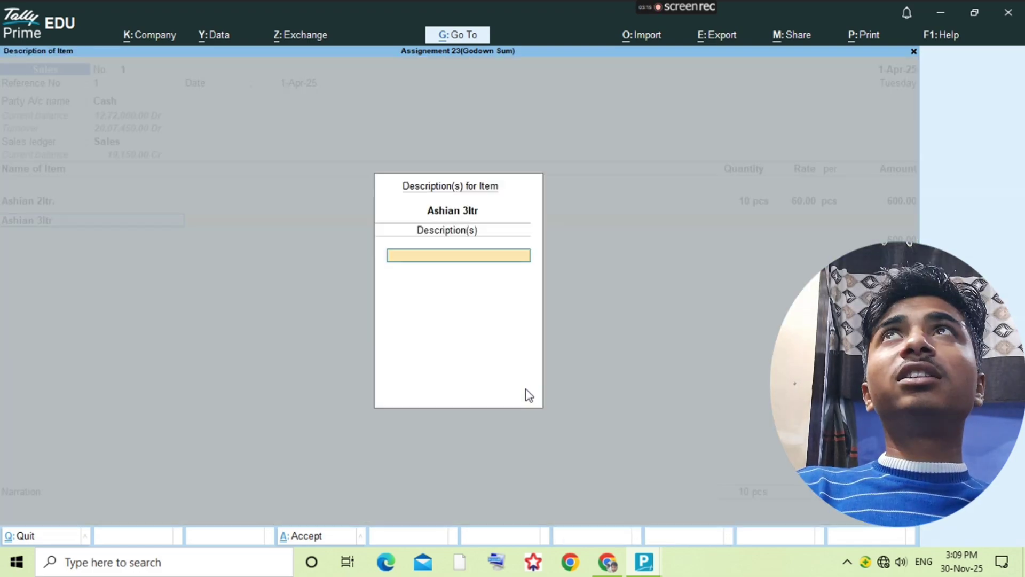
key("Return")
type("main")
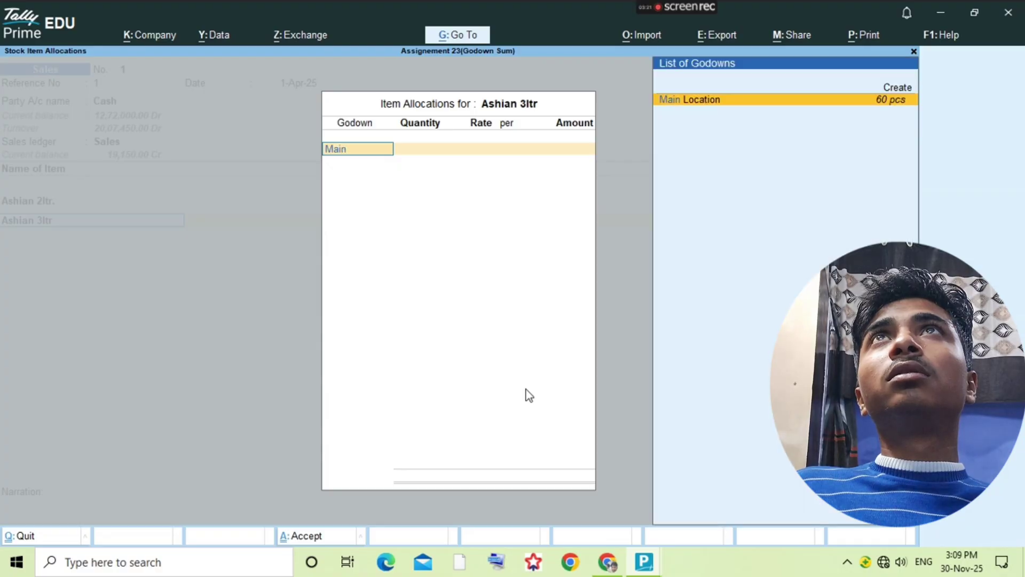
key("Return")
Step: Enter 10 pcs at a rate of 80 for Ashian 3ltr, as listed in the assignment PDF, and complete its allocation
key("alt+Tab")
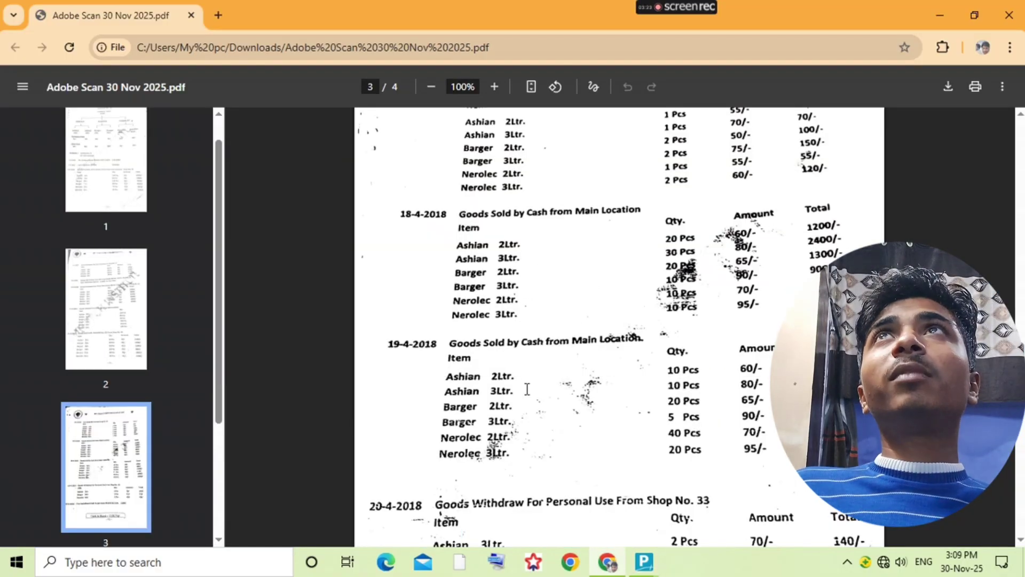
key("alt+Tab")
type("10")
key("Return")
type("80")
key("Return")
key("Return")
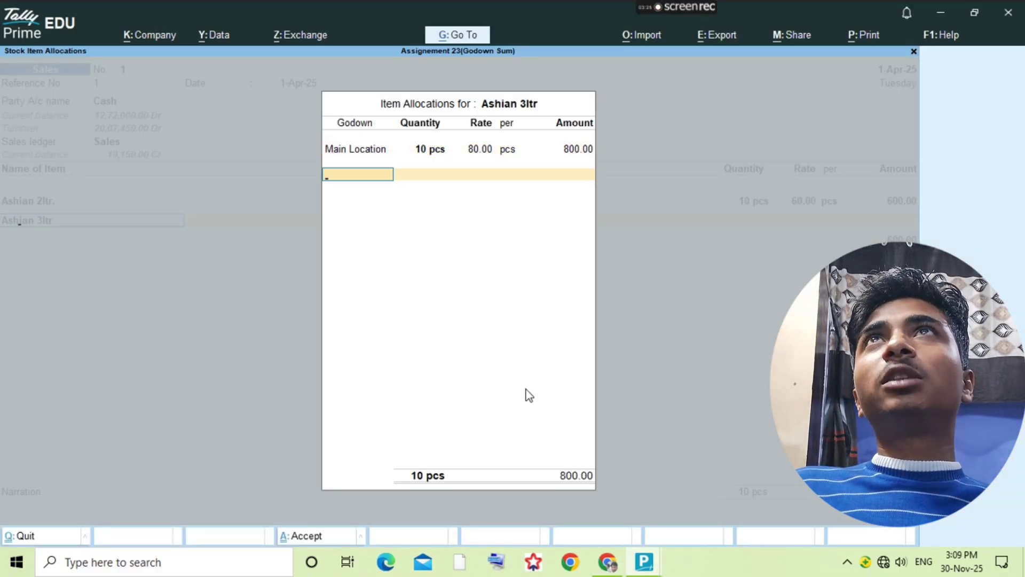
key("Return")
Step: Add Barger 2ltr as the third item of the sale and choose Main Location as its godown
type("Bar")
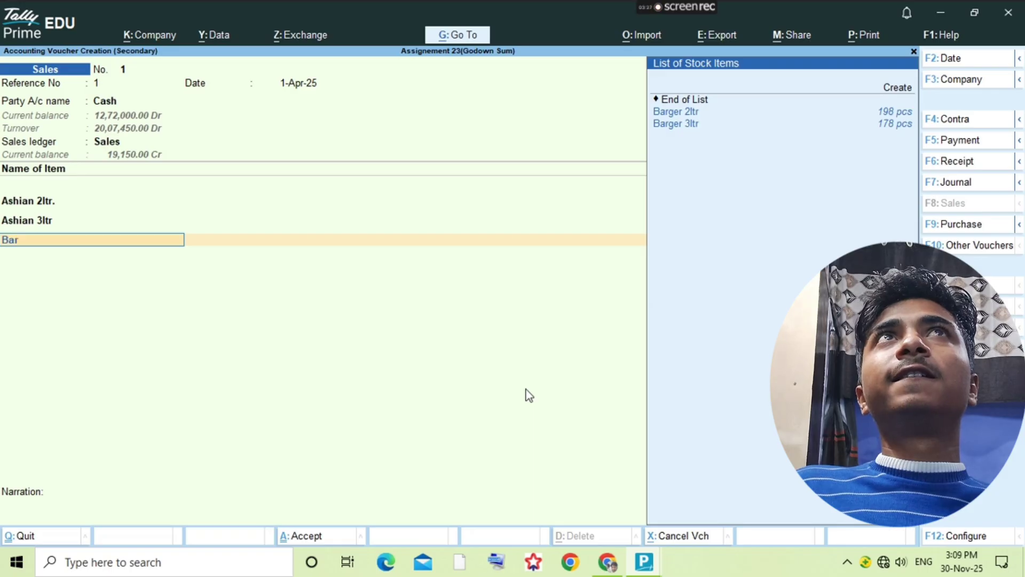
key("Return")
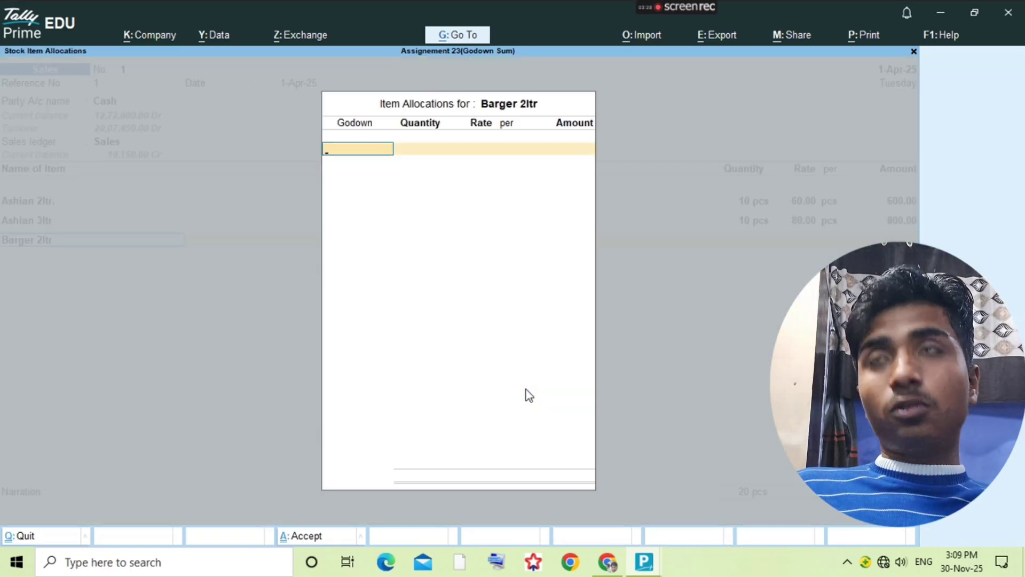
type("Ma")
key("Return")
Step: Enter 20 pcs at a rate of 65 for Barger 2ltr, following the assignment PDF, and complete its allocation
key("alt+Tab")
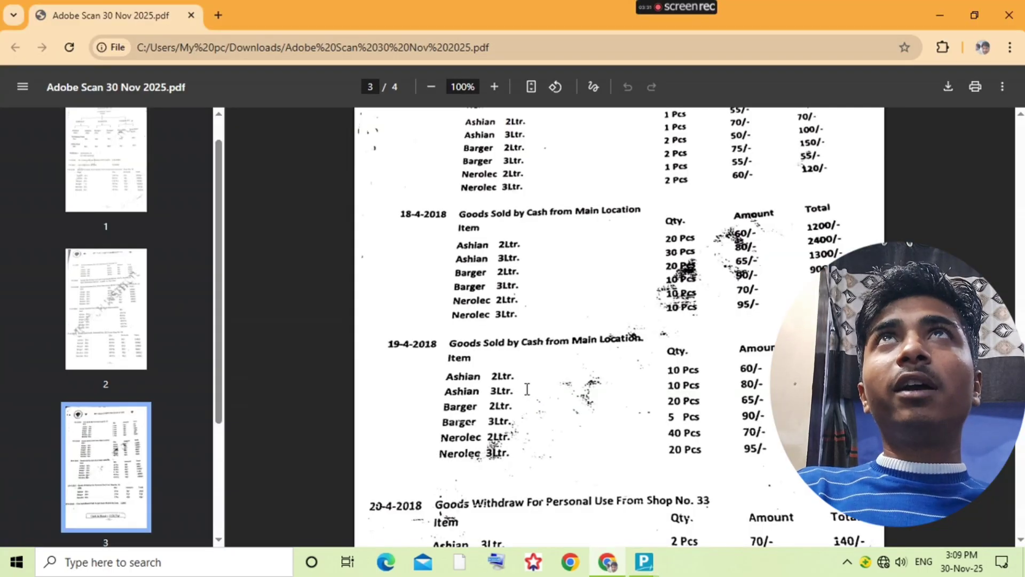
key("alt+Tab")
type("20")
key("Return")
type("65")
key("Return")
key("Return")
key("Return")
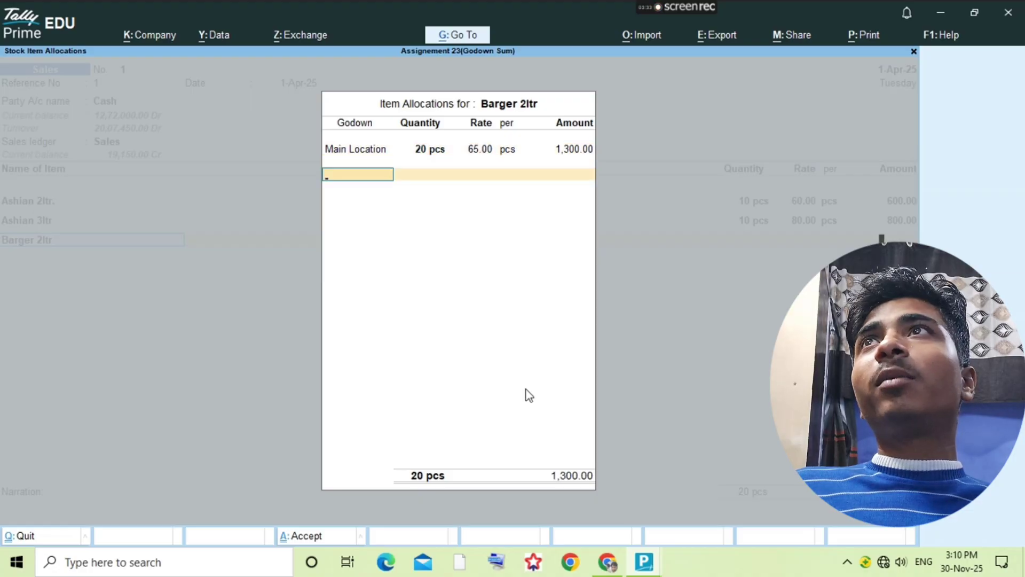
key("Return")
Step: Add Barger 3ltr as the fourth item of the sale and choose Main Location as its godown
type("Bar")
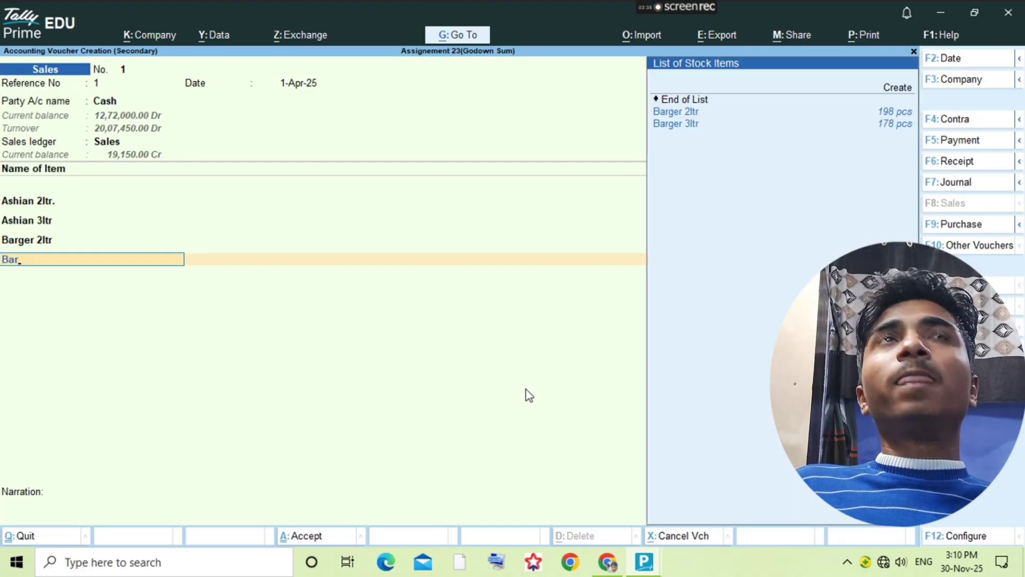
key("Down")
key("Return")
key("Return")
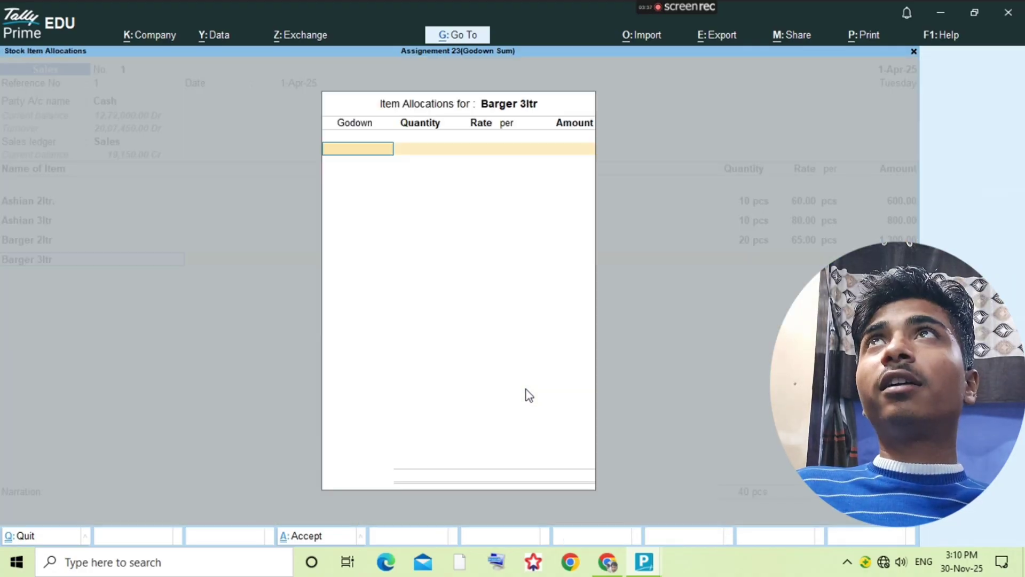
type("l")
key("Return")
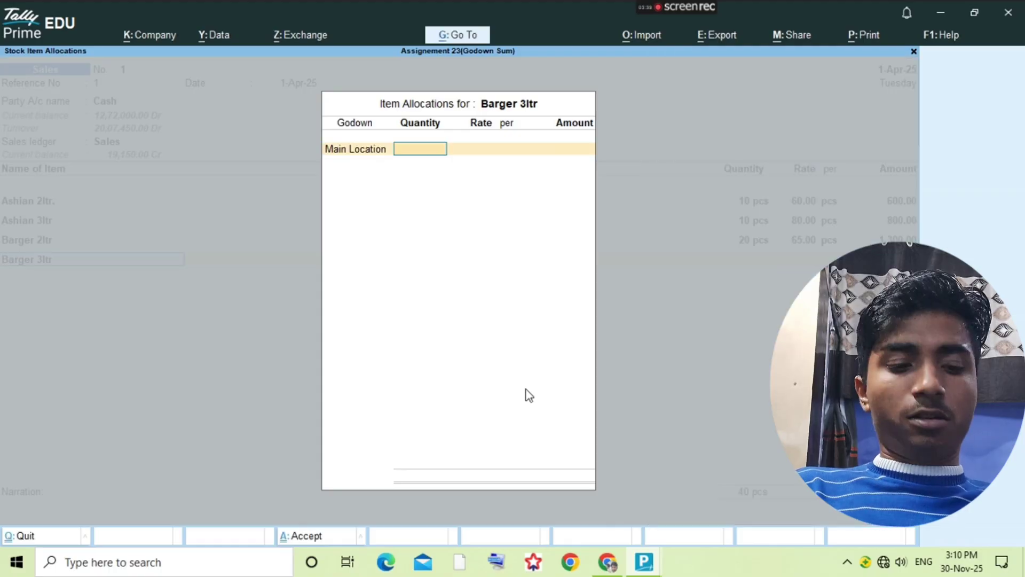
Step: Enter 5 pcs at a rate of 90 for Barger 3ltr, following the assignment PDF, and complete its allocation
key("alt+Tab")
key("alt+Tab")
type("5")
key("Return")
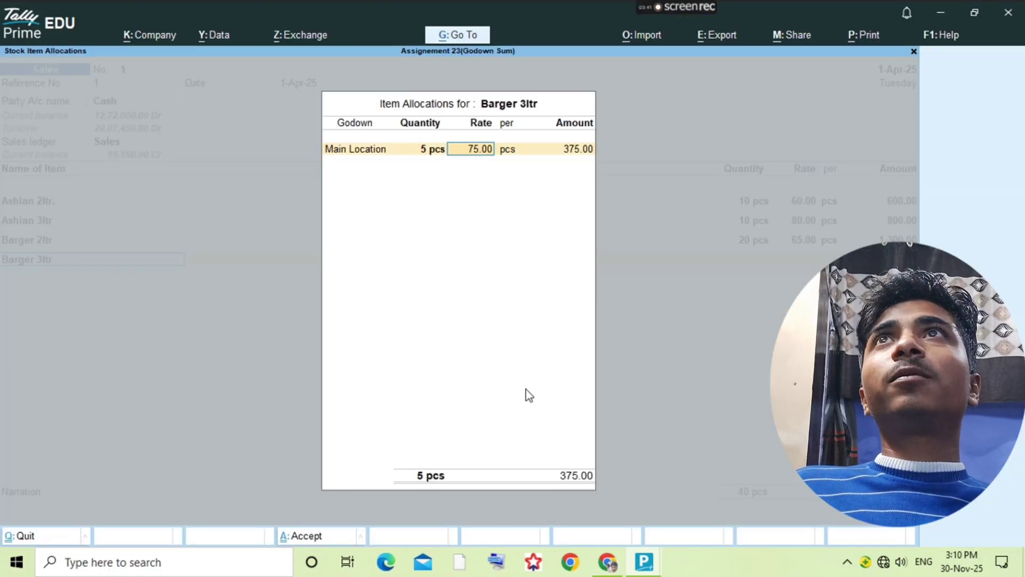
type("90")
key("Return")
key("Return")
key("Return")
key("Return")
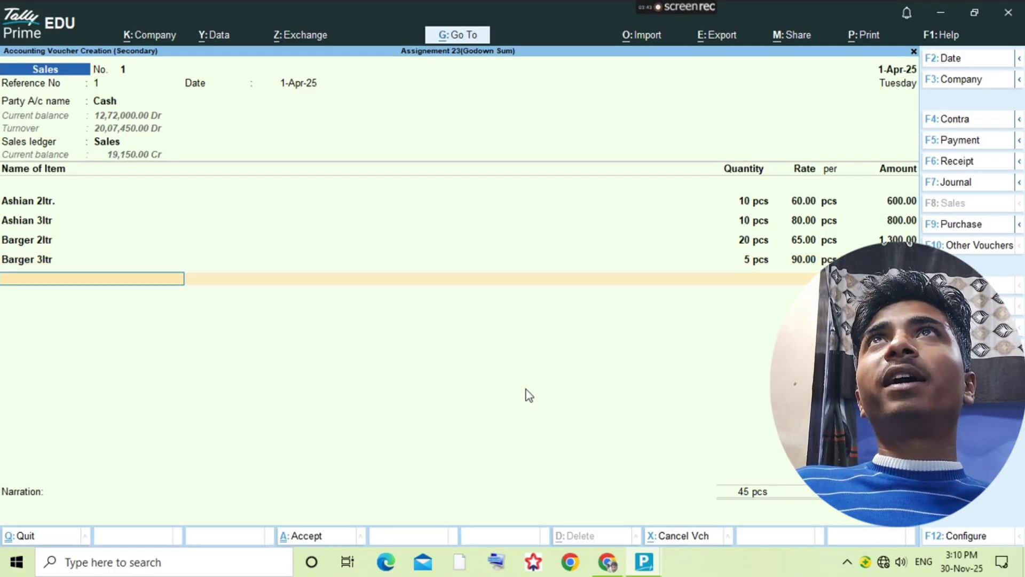
Step: Add Nerolec 2ltr as the fifth item of the sale and choose Main Location as its godown
type("Nero")
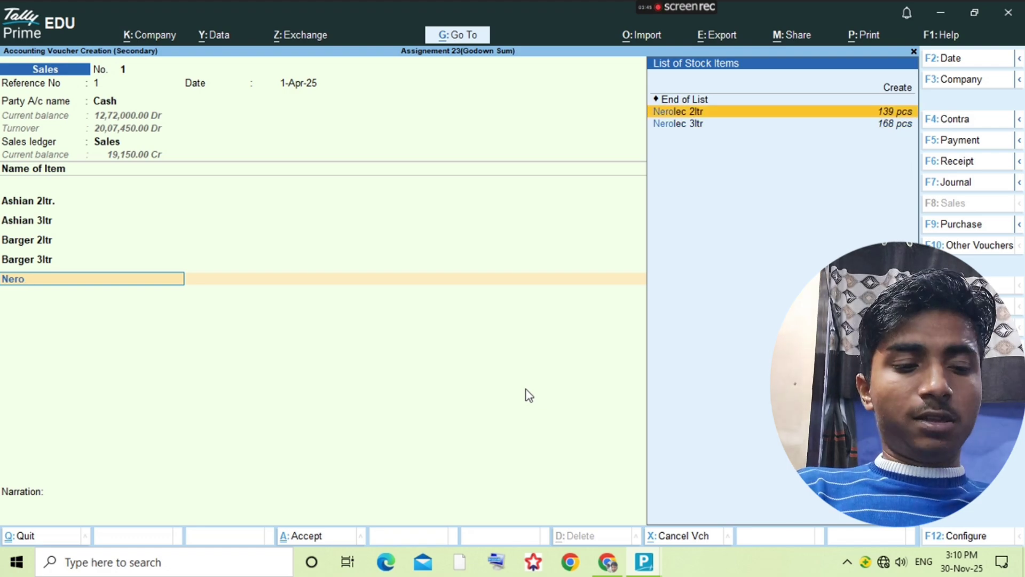
key("Return")
key("Return")
type("Main")
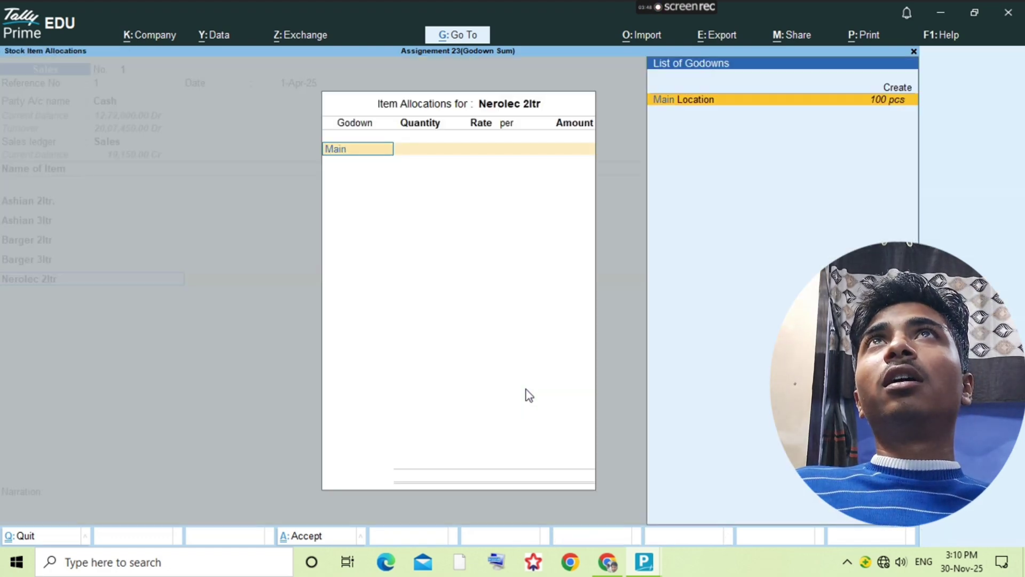
key("Return")
Step: Enter 40 pcs at a rate of 70 for Nerolec 2ltr, following the assignment PDF, and complete its allocation
key("alt+Tab")
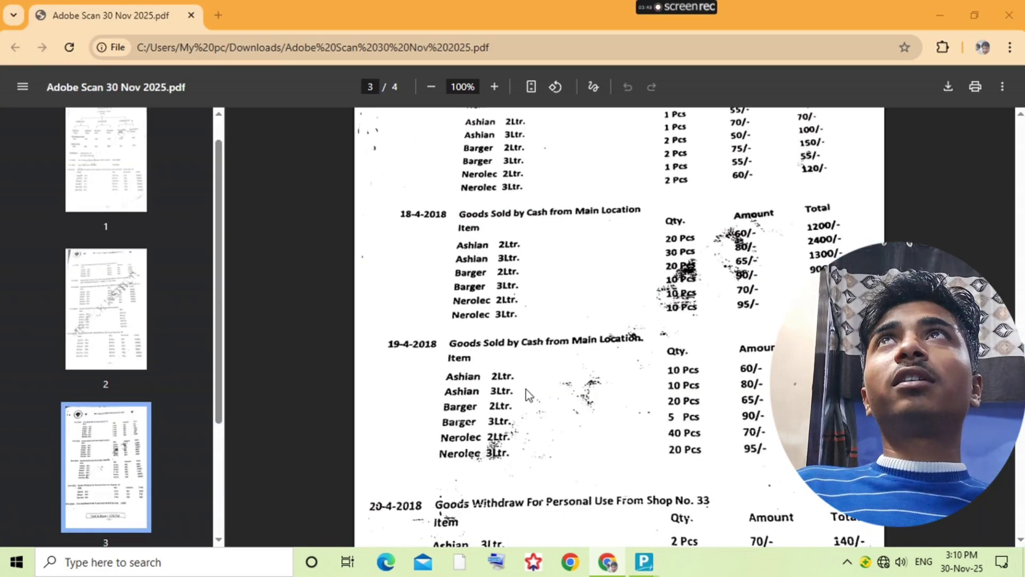
key("alt+Tab")
type("40")
key("Return")
type("70")
key("Return")
key("Return")
key("Return")
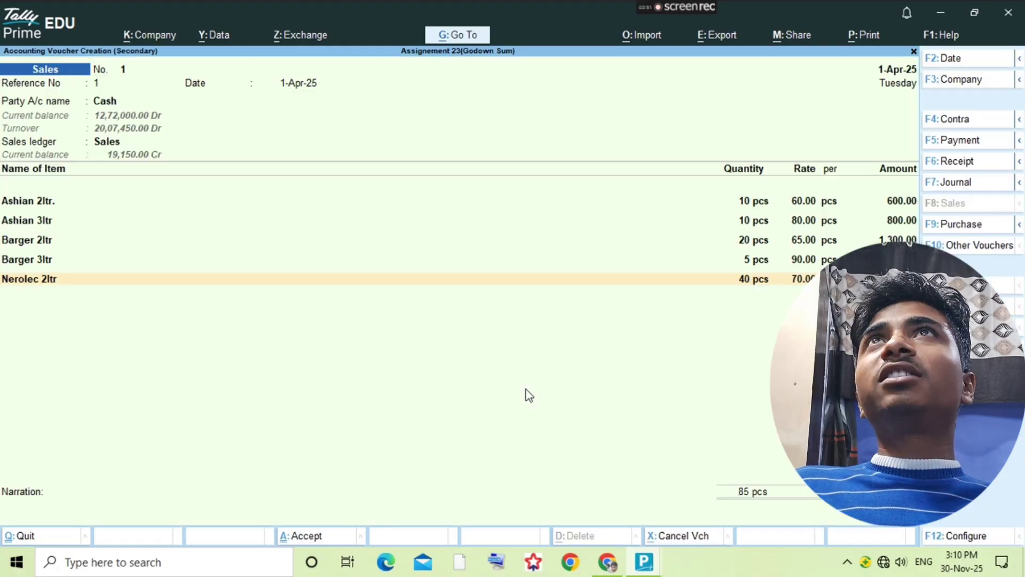
key("Return")
Step: Add Nerolec 3ltr as the sixth item of the sale and choose Main Location as its godown
type("Nero")
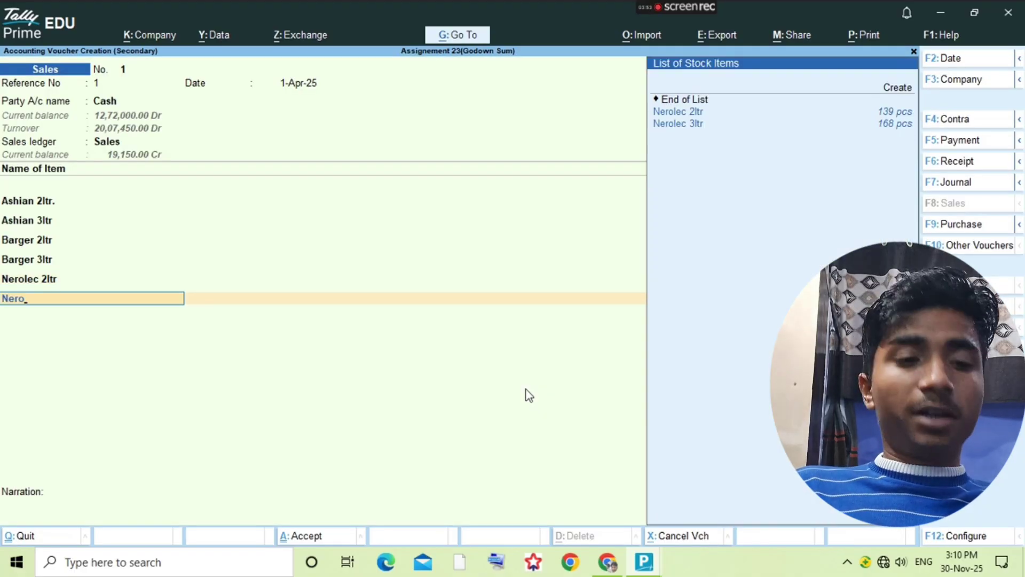
key("Down")
key("Return")
key("Return")
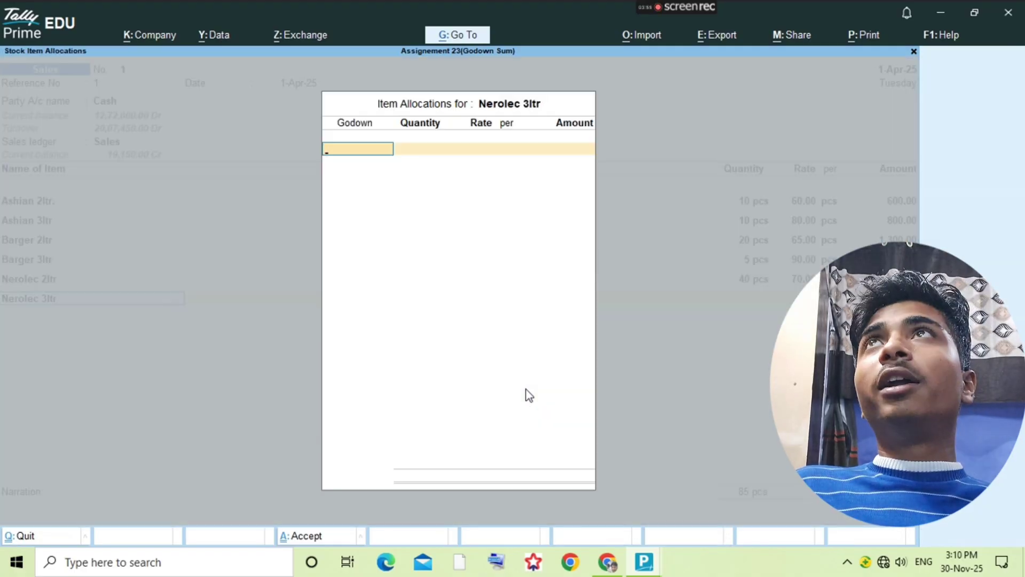
type("ma")
key("Return")
Step: Enter 20 pcs at a rate of 95 for Nerolec 3ltr and save the completed 19-4-2018 cash sales voucher
key("alt+Tab")
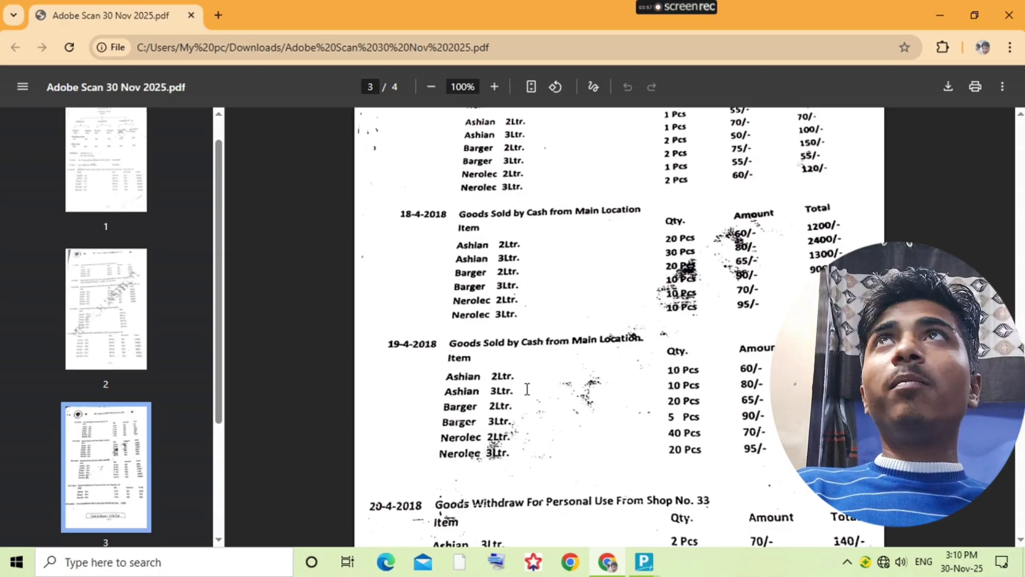
key("alt+Tab")
type("20")
key("Return")
type("95")
key("Return")
key("Return")
key("Return")
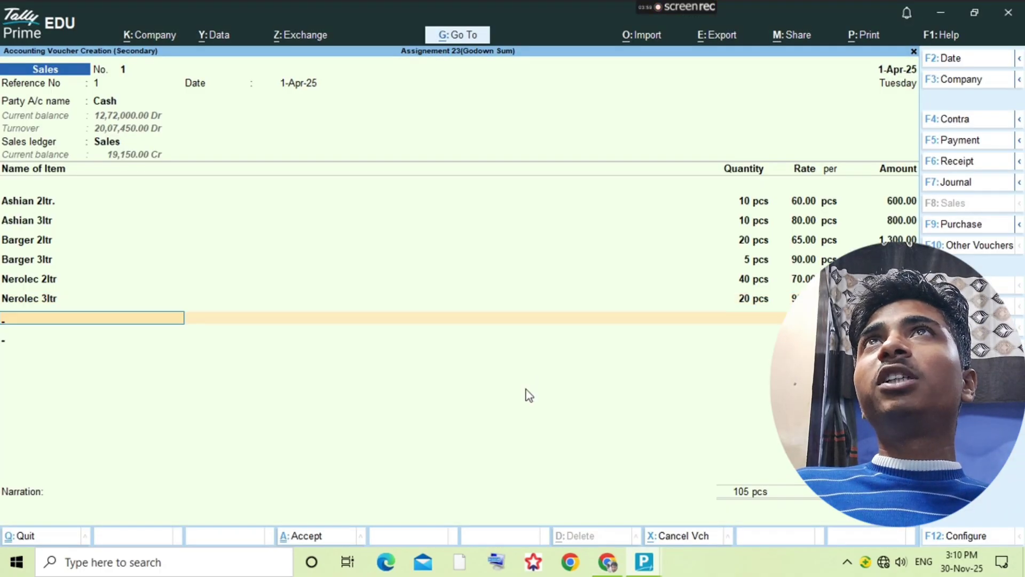
key("ctrl+a")
Step: Check the assignment PDF for the transaction dated 20-4-2018, the goods withdrawn for personal use from Shop No. 33
key("alt+Tab")
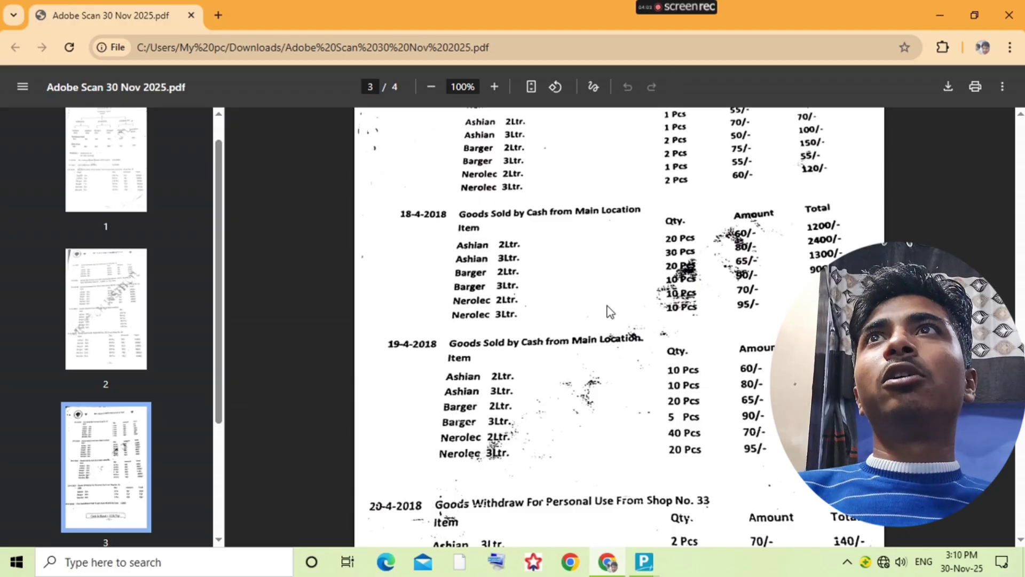
scroll(578, 375, "down", 1)
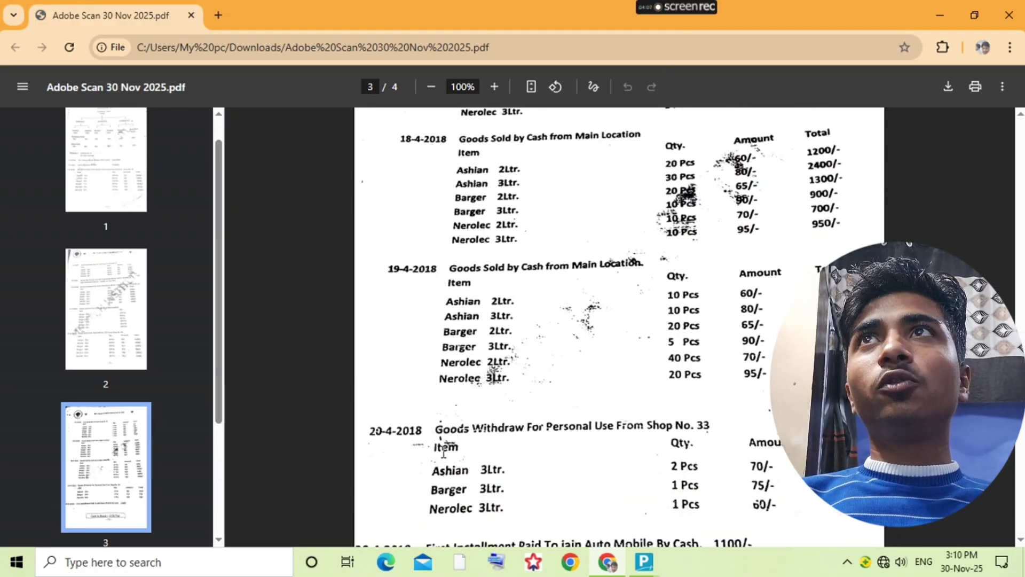
key("alt+Tab")
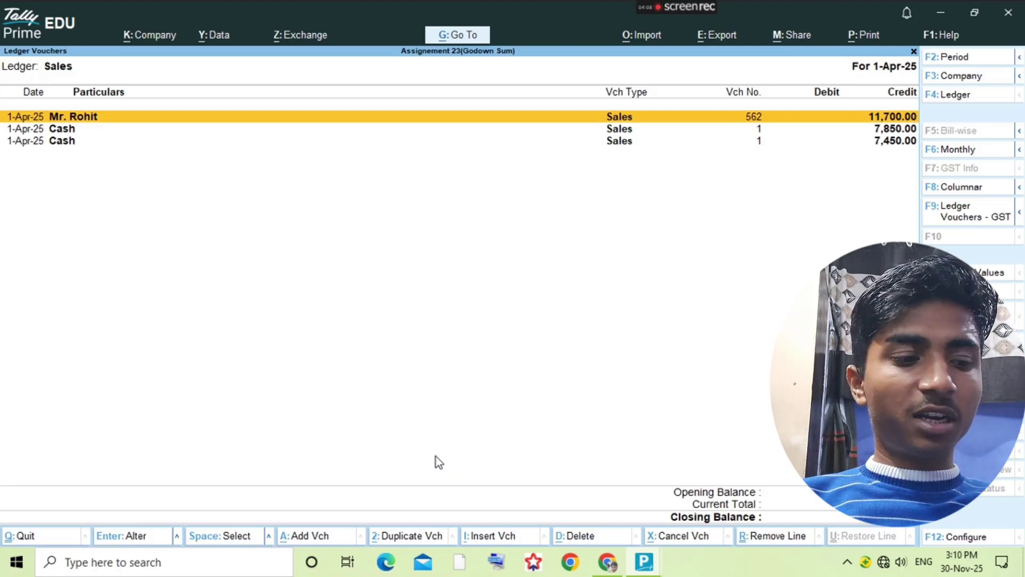
left_click(676, 10)
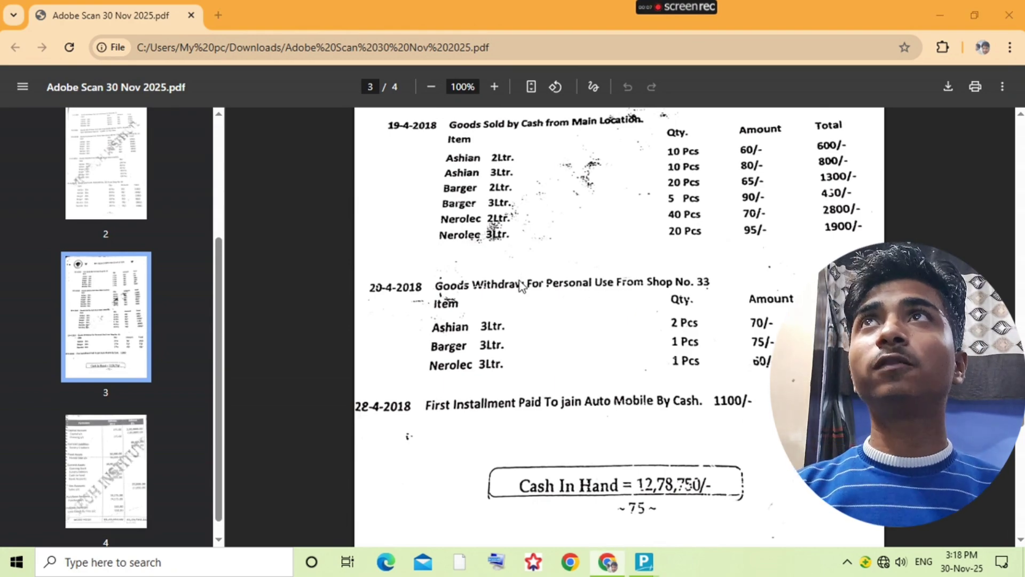
Step: Open the Drawing ledger's vouchers from the account books and start adding a new voucher there
key("alt+Tab")
key("d")
key("a")
key("l")
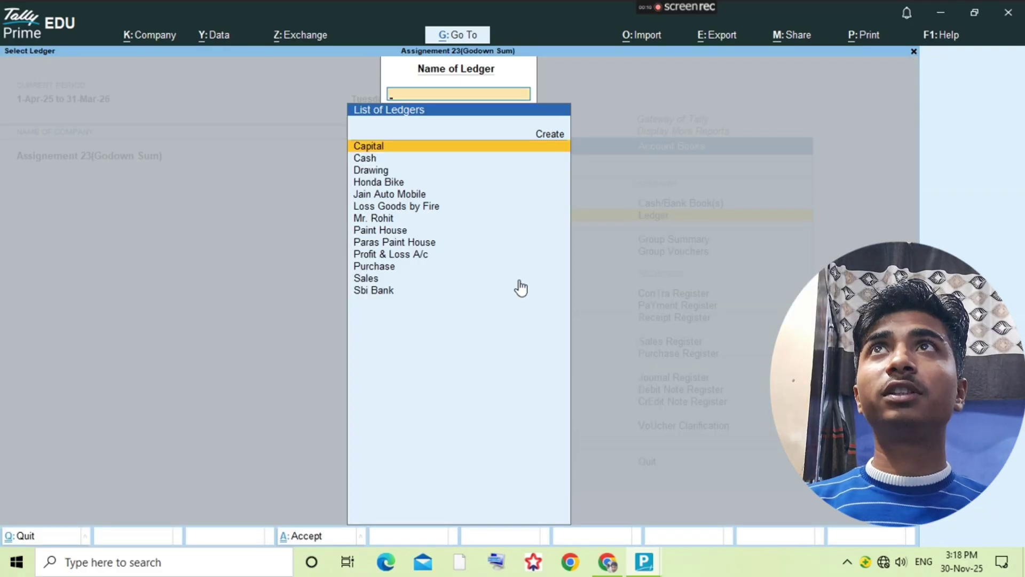
type("Draw")
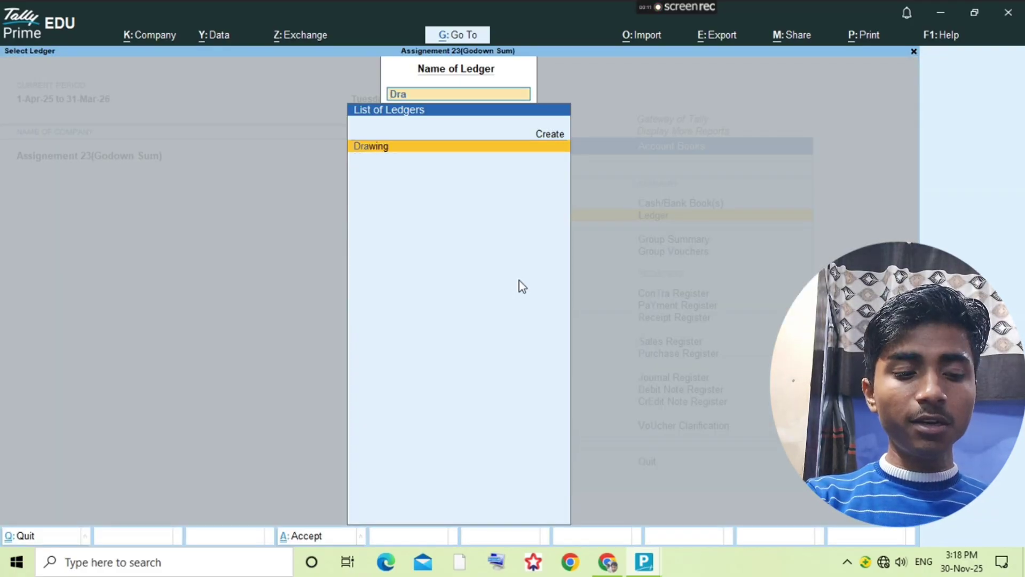
key("Return")
key("alt+a")
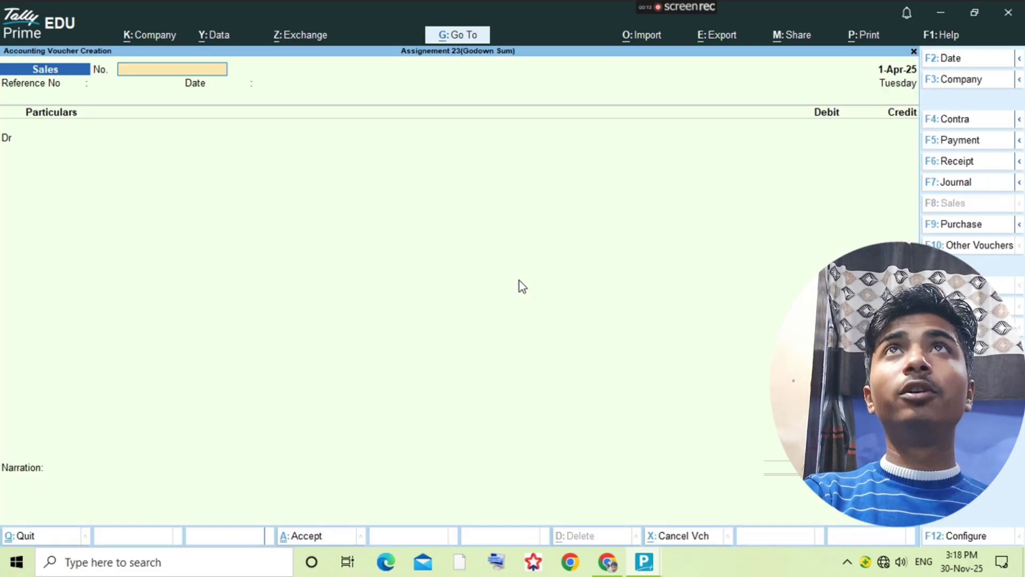
Step: Change the new voucher to a Journal, leave its reference details blank, and choose Drawing as the debit ledger
key("F7")
key("Return")
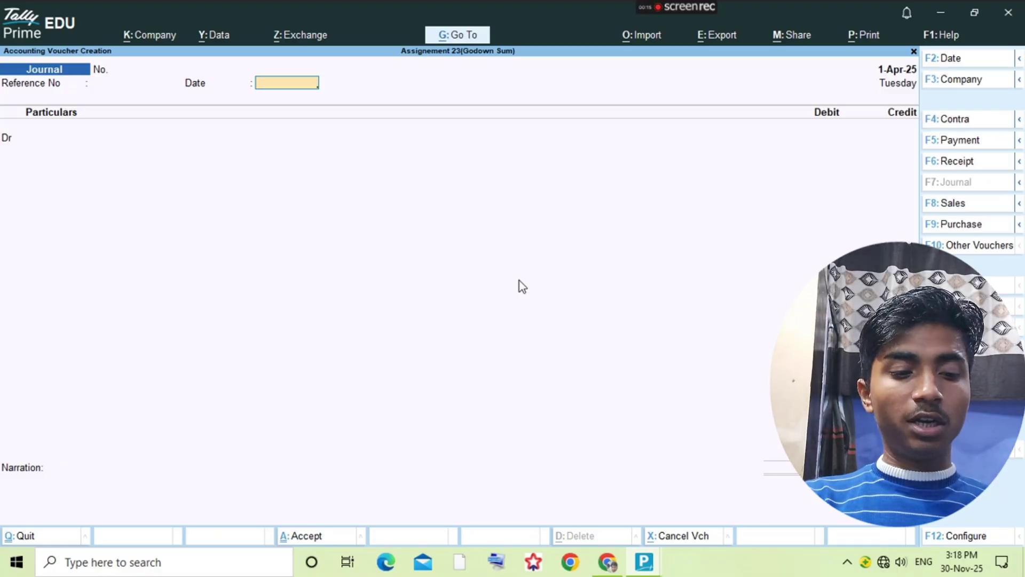
key("Return")
type("Dra")
key("Return")
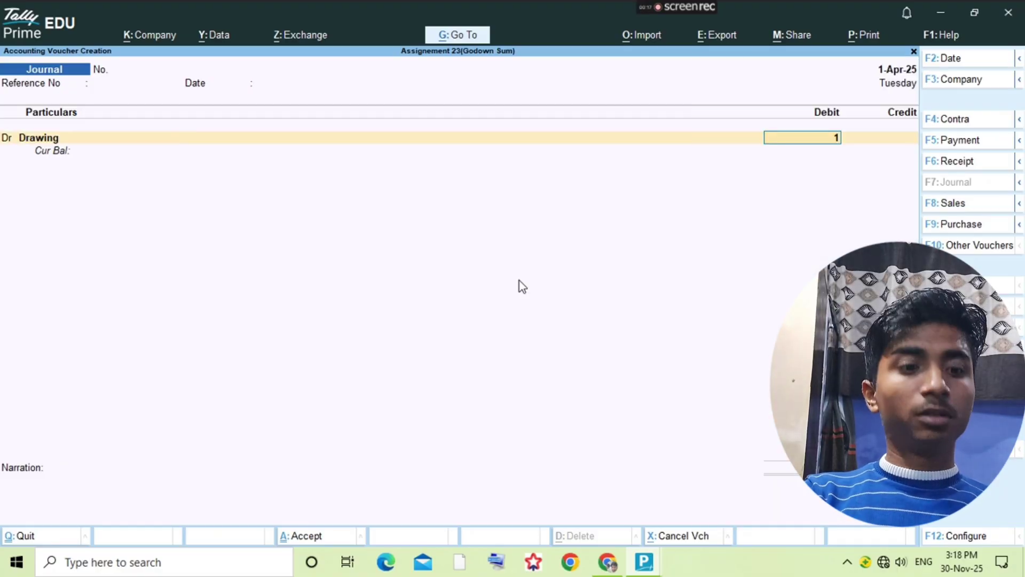
Step: Debit Drawing with 500 and credit the same amount to the Purchase ledger, opening its inventory allocations
type("50")
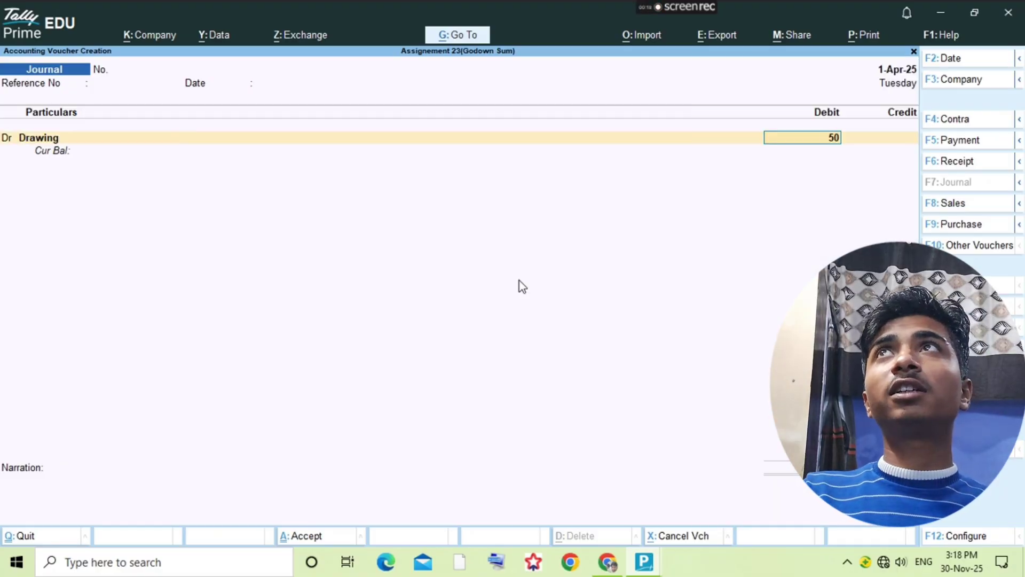
type("0")
key("Return")
key("Return")
key("Return")
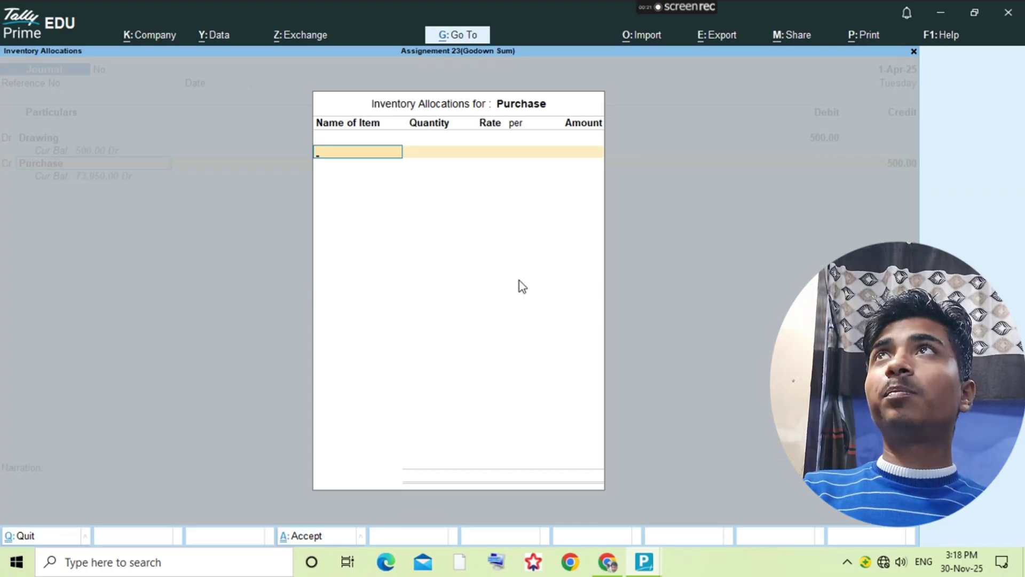
Step: Check the assignment PDF and choose Ashian 3ltr as the first stock item in the Purchase inventory allocations
key("alt+Tab")
key("alt+Tab")
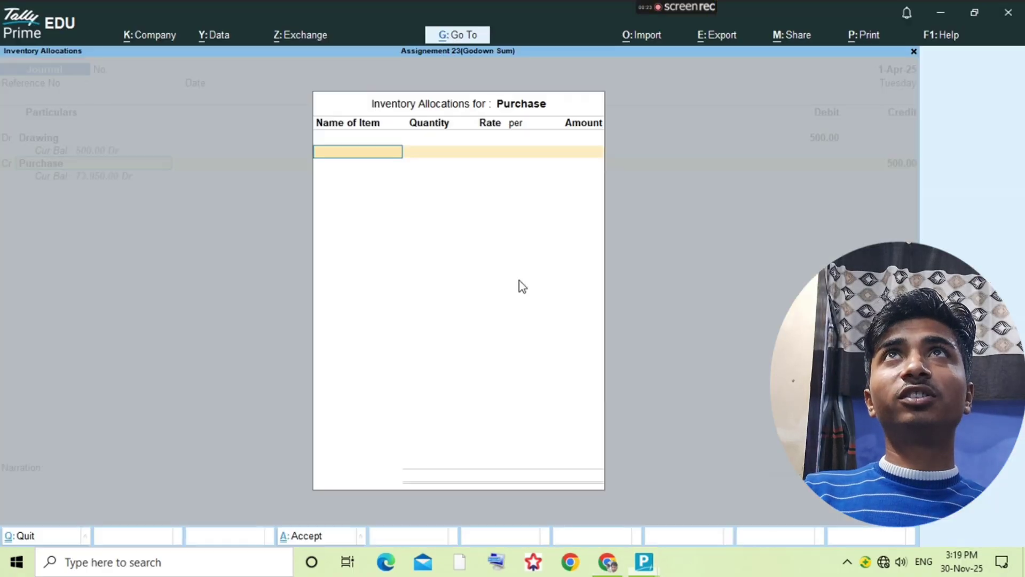
type("Ash")
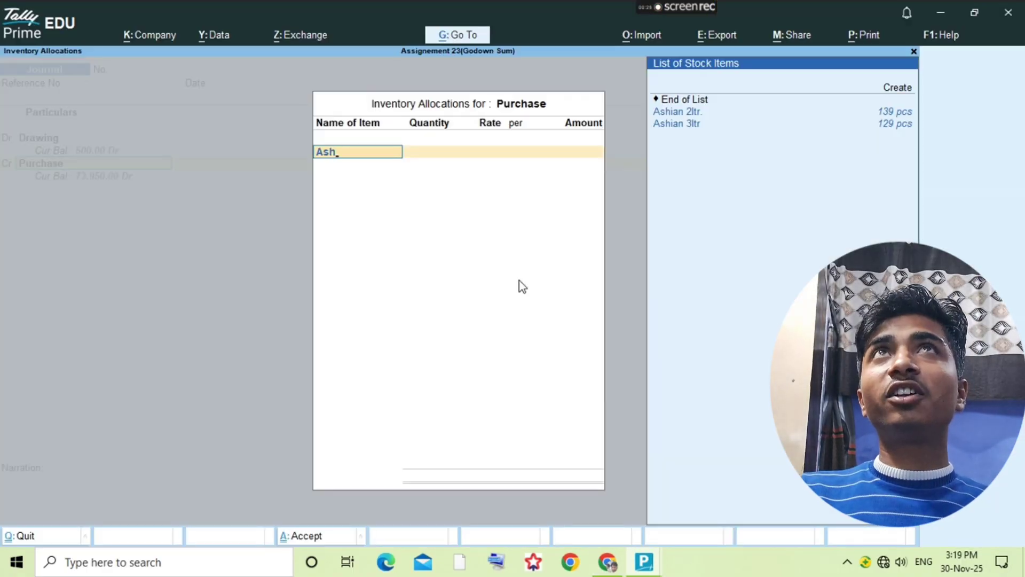
key("Down")
key("Down")
key("Return")
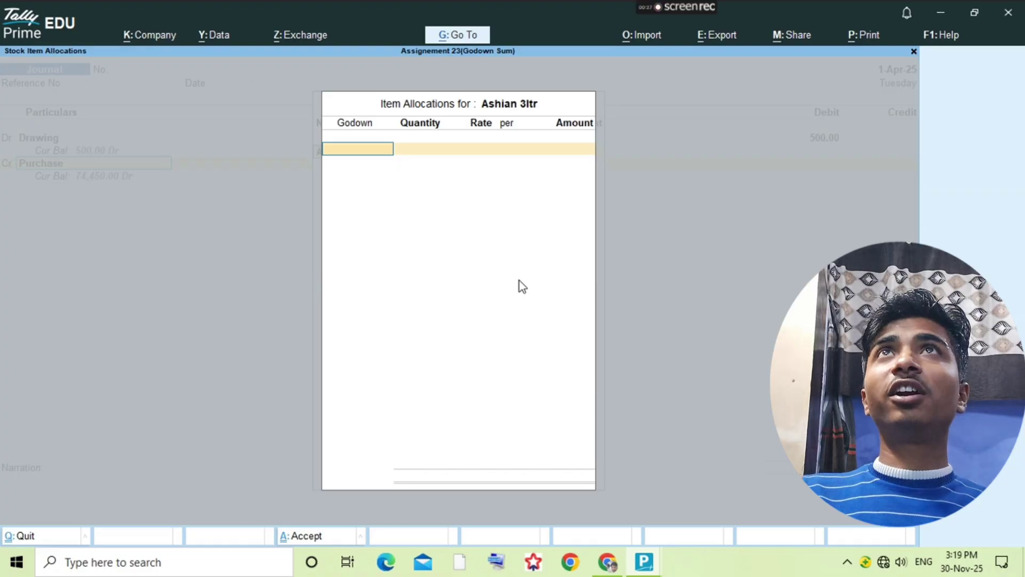
Step: Allocate 2 pcs of Ashian 3ltr from Shop No. 33 at a rate of 70, checking the details against the assignment PDF
key("alt+Tab")
key("alt+Tab")
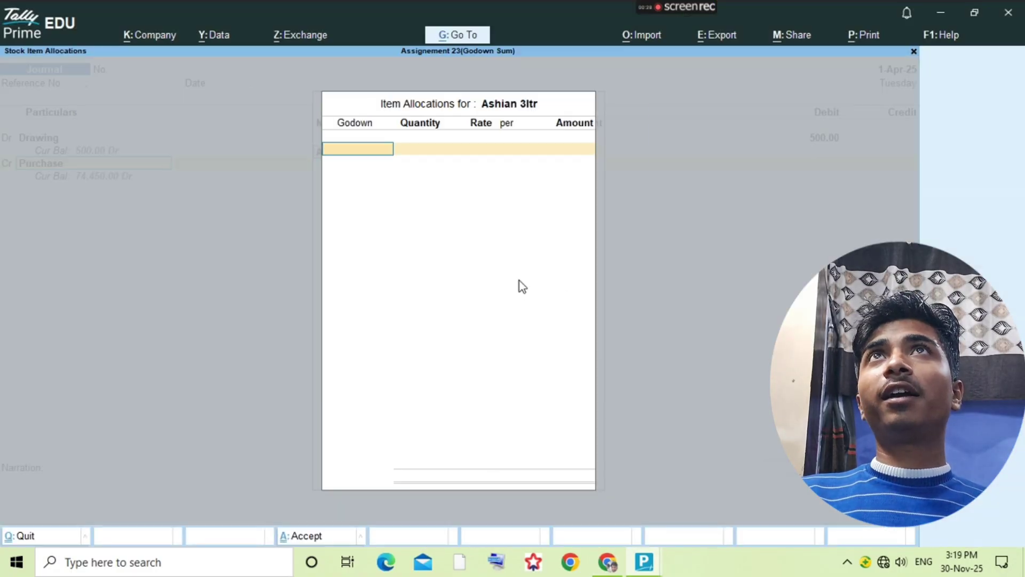
type("Sh")
key("Return")
key("alt+Tab")
key("alt+Tab")
type("2")
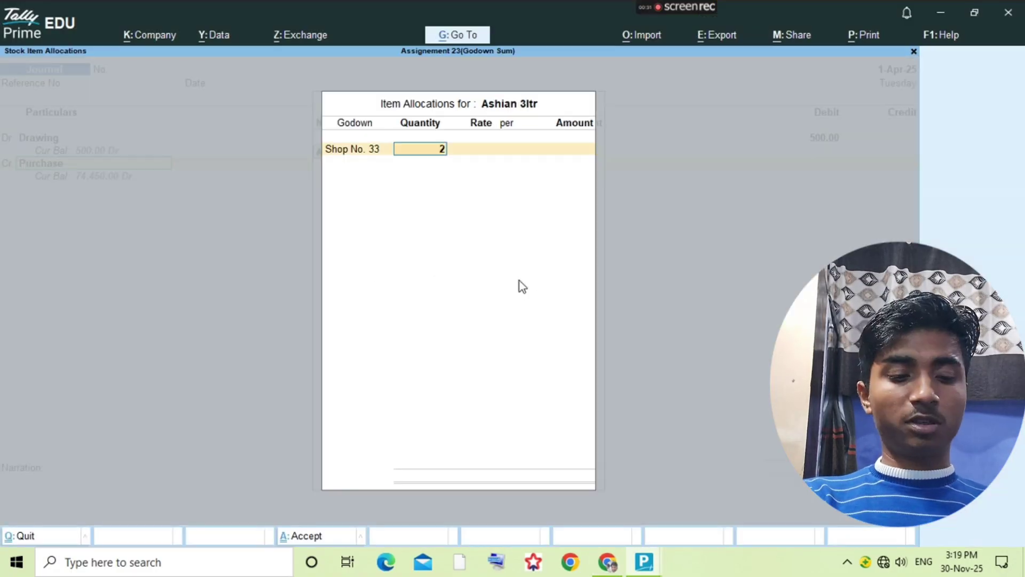
key("Return")
key("Return")
key("Return")
key("Return")
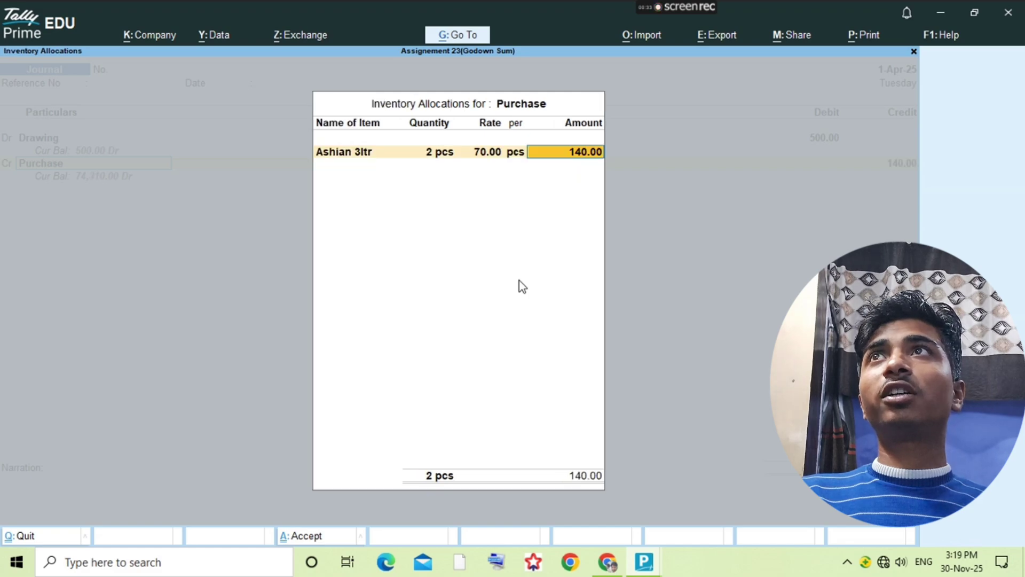
key("Return")
Step: Add Barger 3ltr to the Purchase allocations with 1 pcs from Shop No. 33 at a rate of 75
key("alt+Tab")
key("alt+Tab")
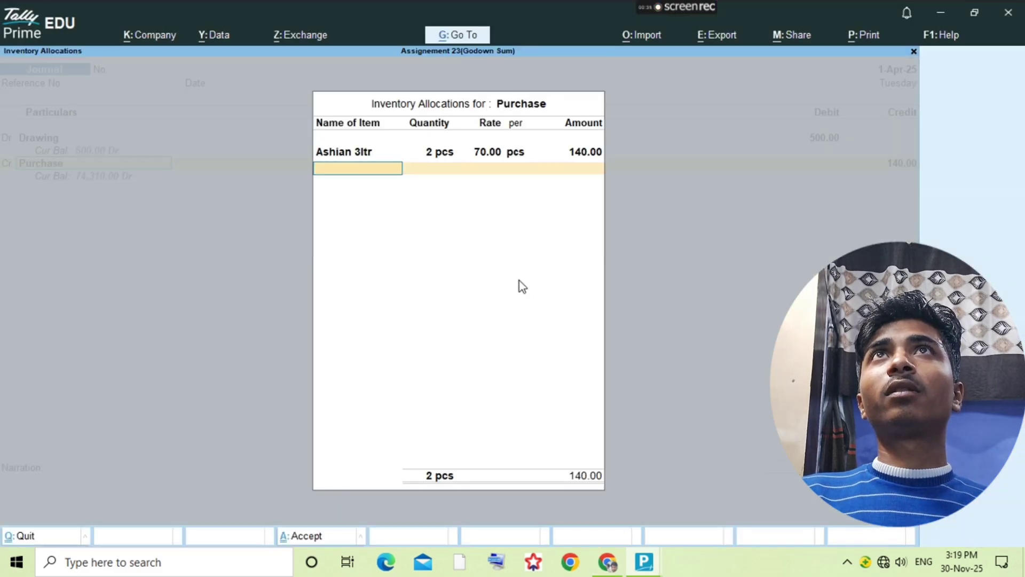
type("Barge")
key("Down")
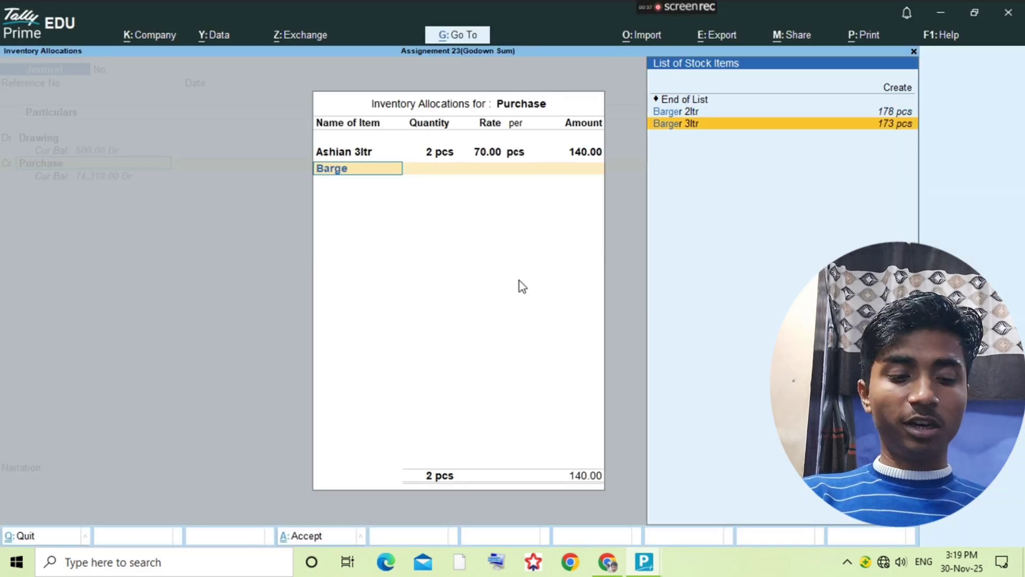
key("Return")
type("Sh")
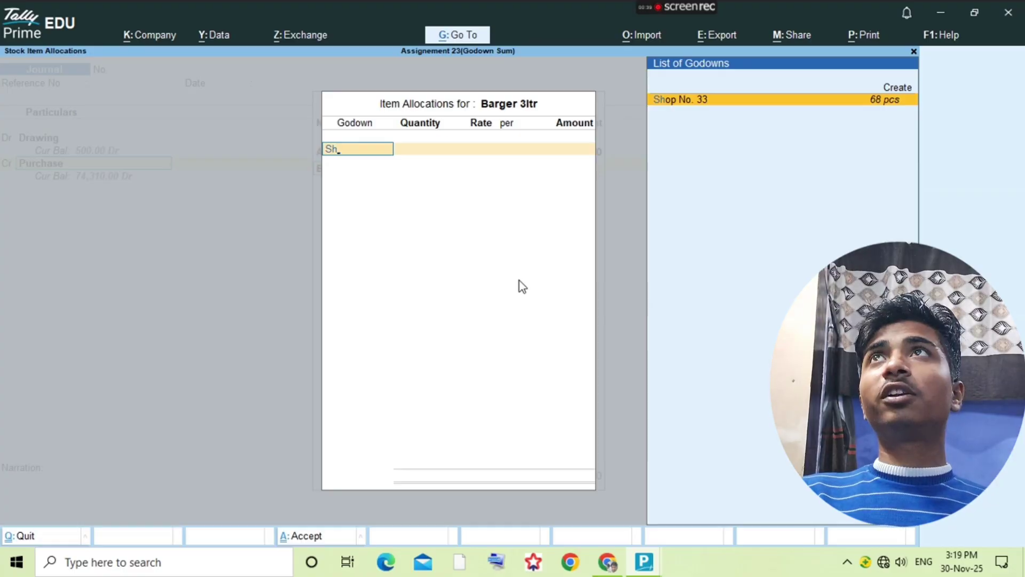
key("alt+Tab")
key("alt+Tab")
key("Return")
key("Return")
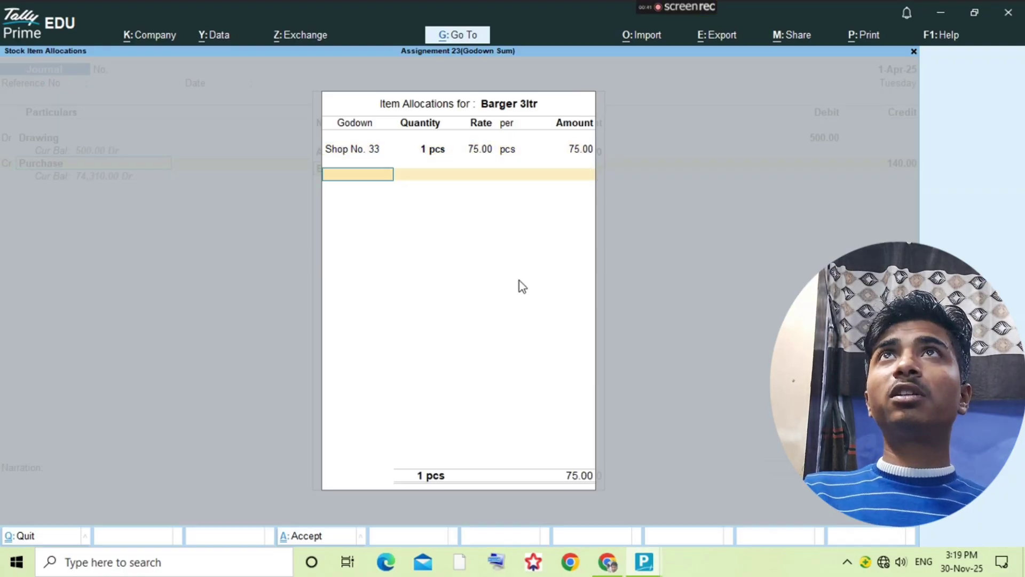
key("Return")
Step: Check the next withdrawn item in the assignment PDF and choose Nerolec 3ltr as the third stock item
key("alt+Tab")
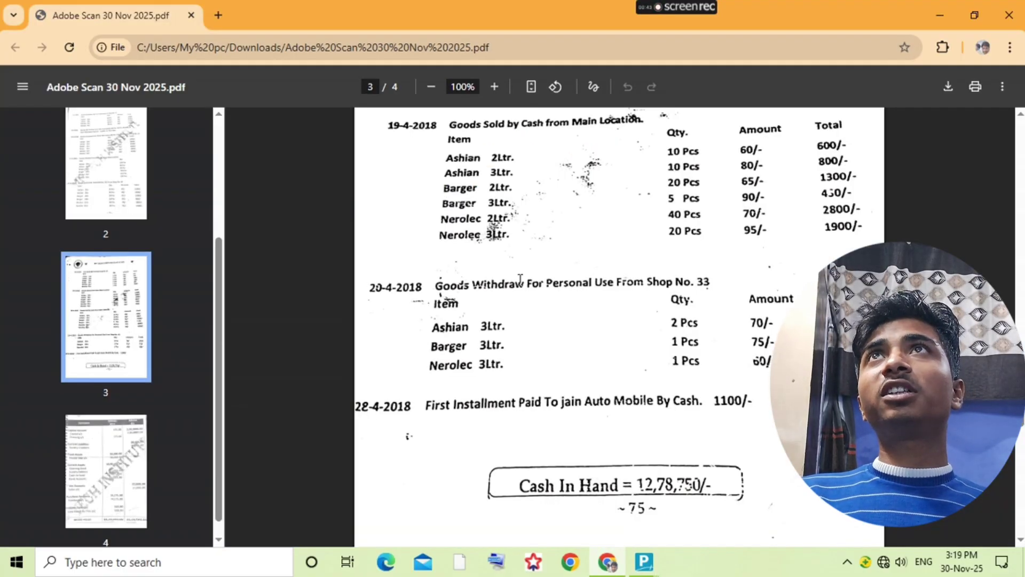
key("alt+Tab")
type("Ne")
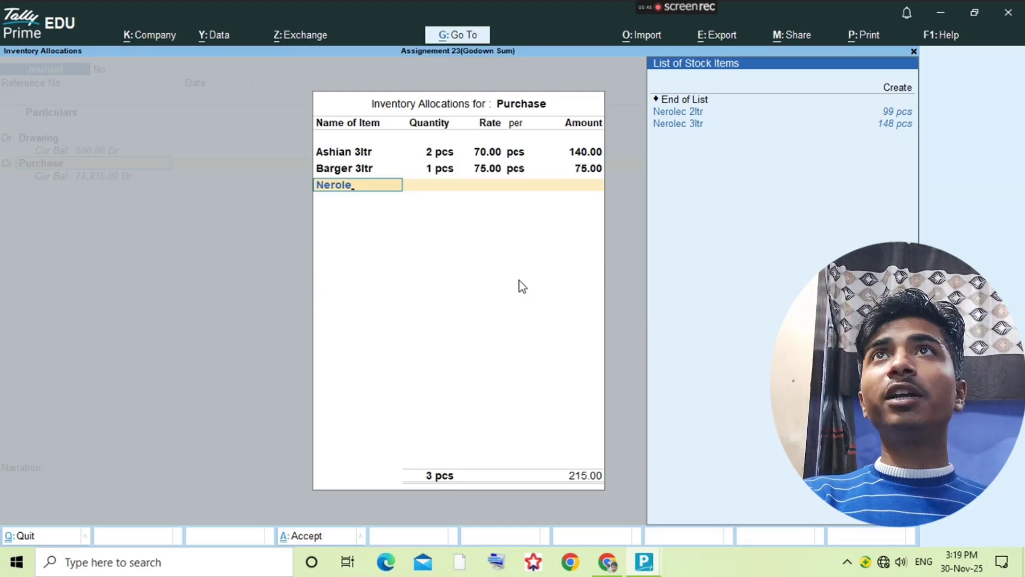
key("Down")
key("Return")
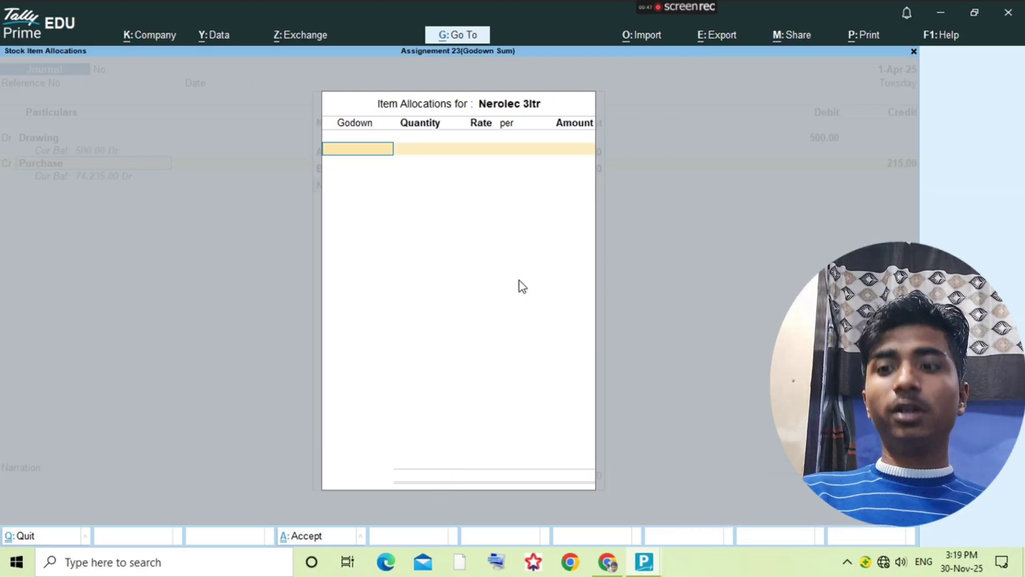
Step: Allocate 1 pcs of Nerolec 3ltr from Shop No. 33 at a rate of 60
type("Sh")
key("Return")
key("alt+Tab")
key("alt+Tab")
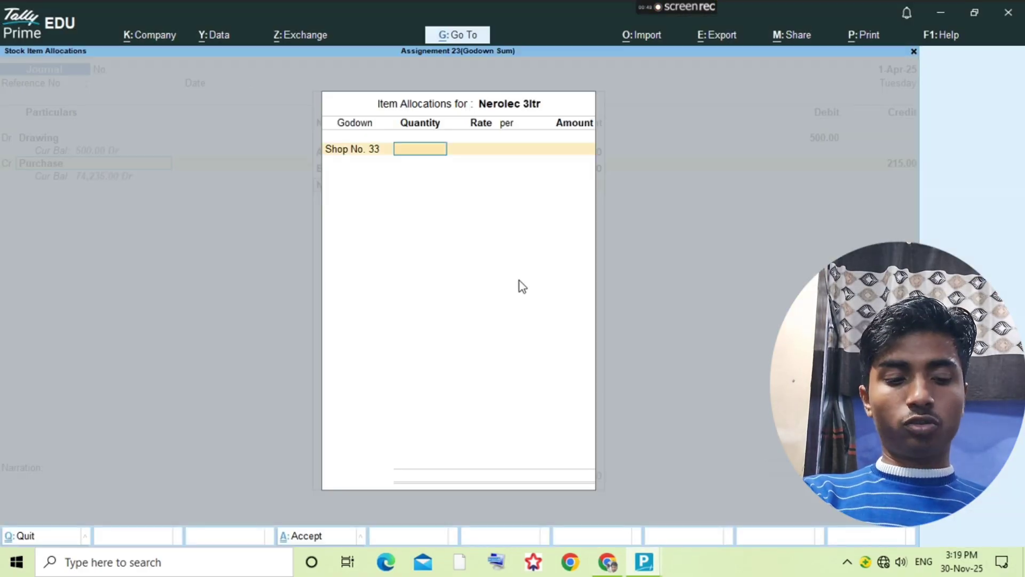
type("1")
key("Return")
key("Return")
key("Return")
key("Return")
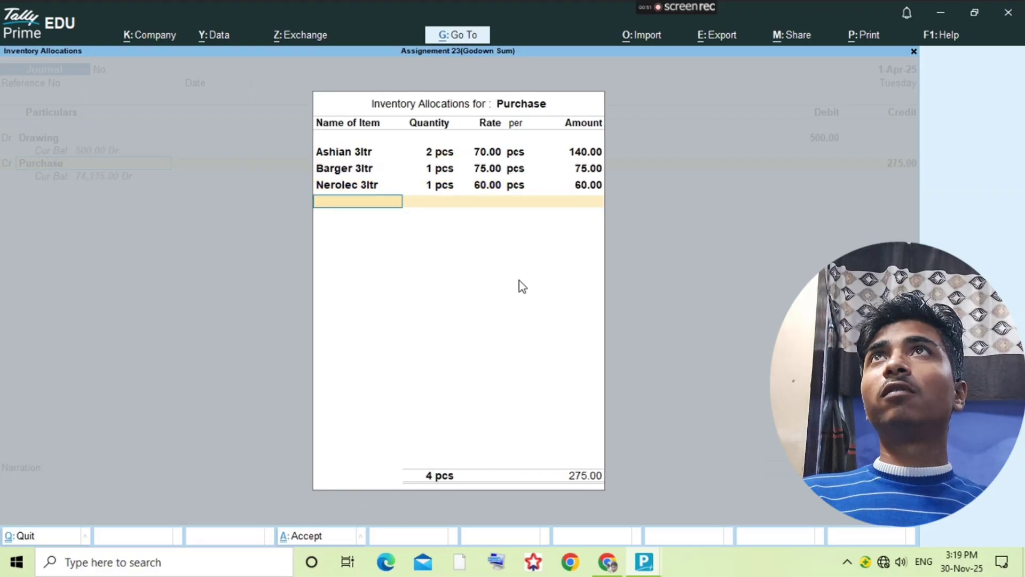
Step: End the stock item list, set the Drawing debit to 275, and save the journal voucher
key("Return")
key("Up")
key("Up")
key("Up")
key("Up")
key("Up")
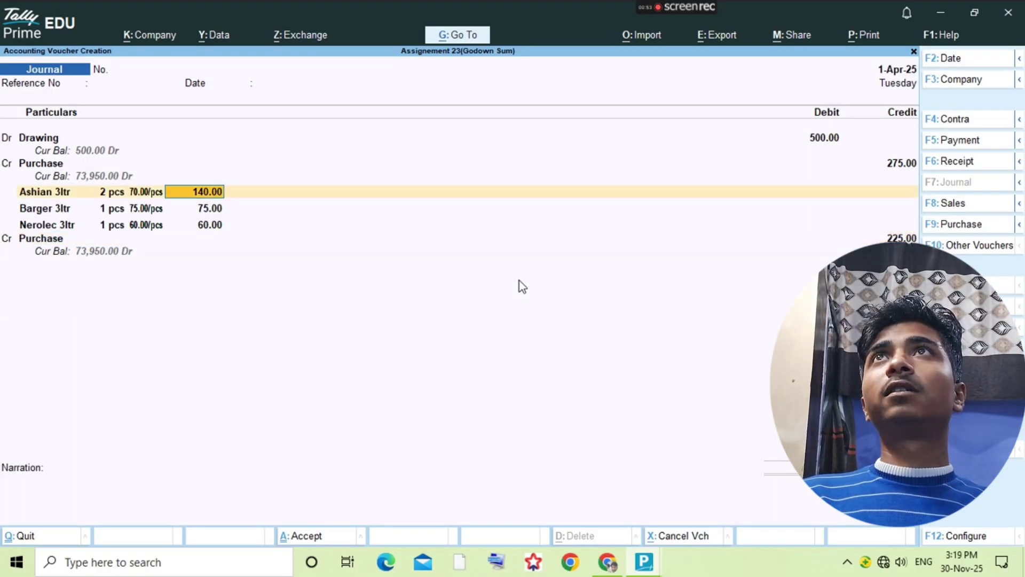
type("27")
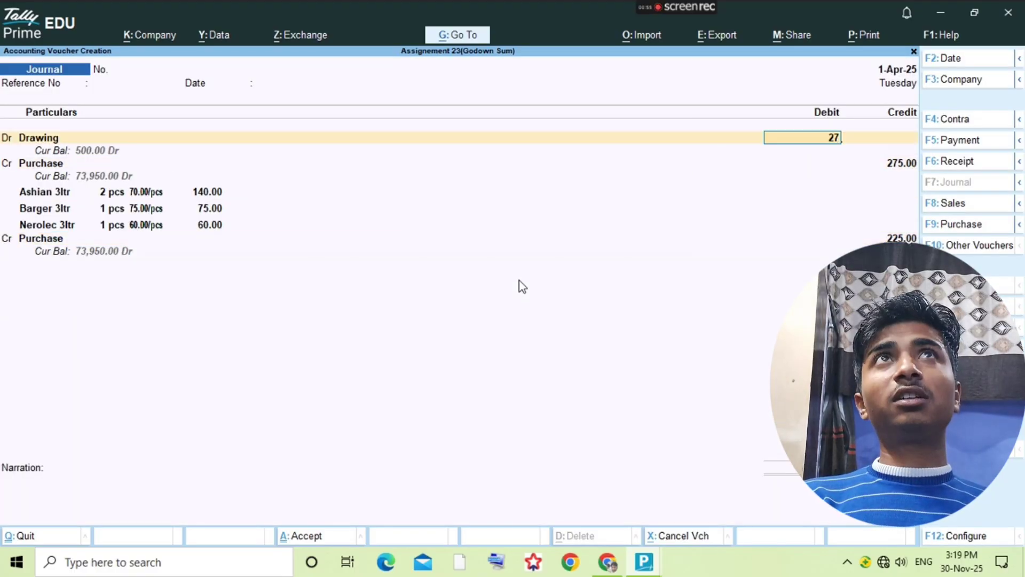
type("5")
key("Return")
key("Return")
key("Return")
key("Return")
key("ctrl+a")
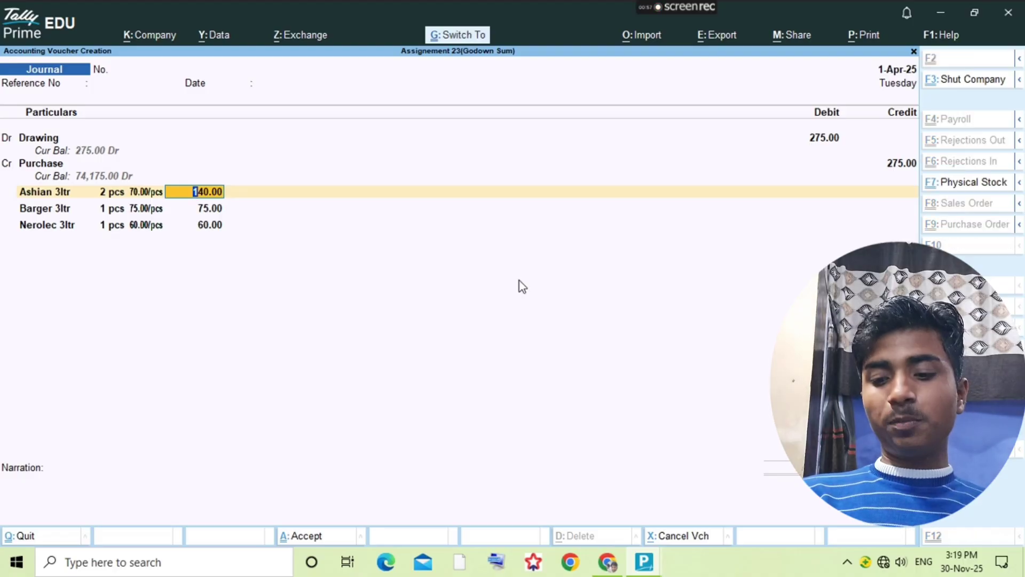
Step: Check the 28-4-2018 installment transaction in the assignment PDF and open the Jain Auto Mobile ledger's vouchers
key("Escape")
key("alt+Tab")
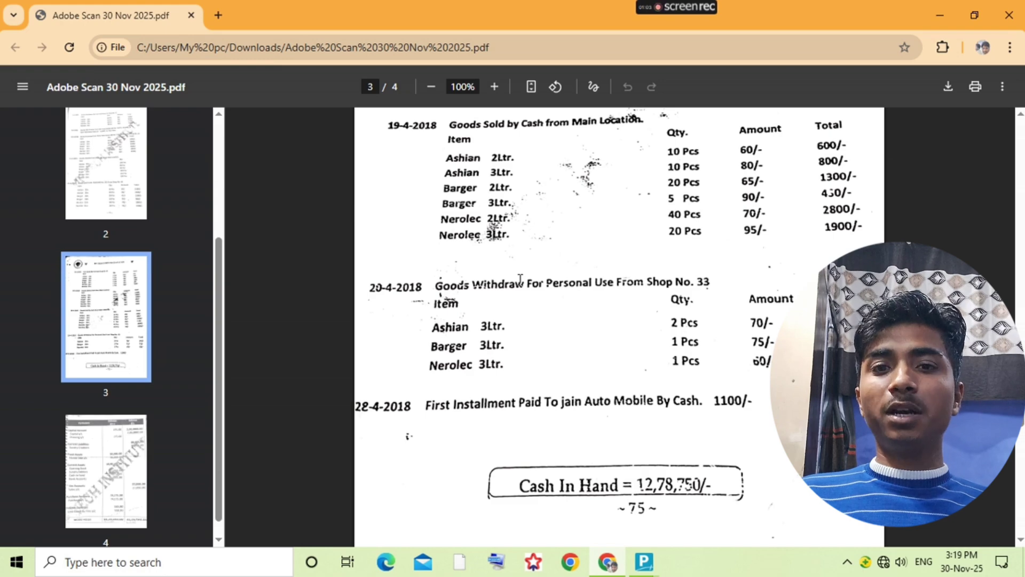
key("alt+Tab")
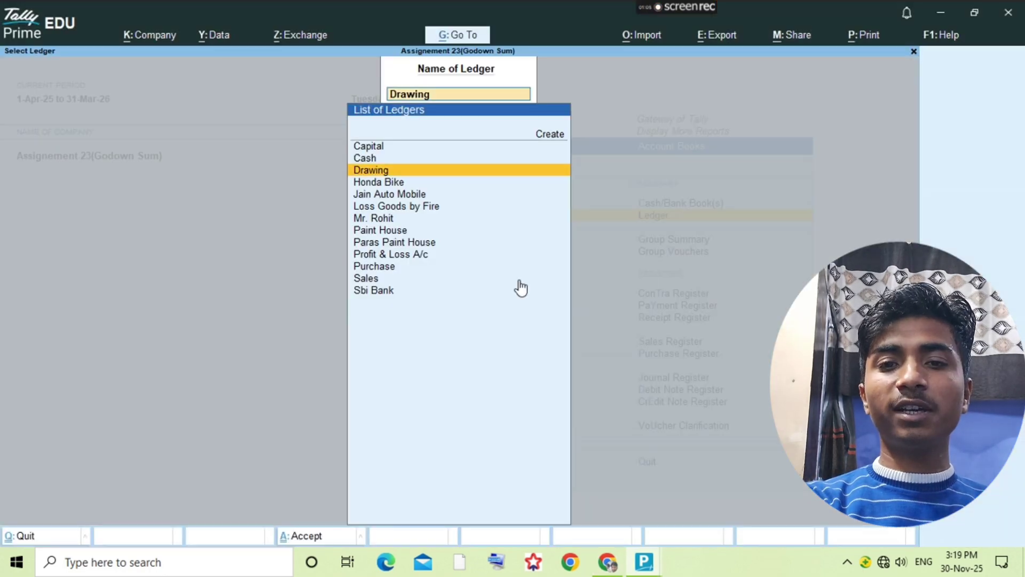
type("Jain")
key("Return")
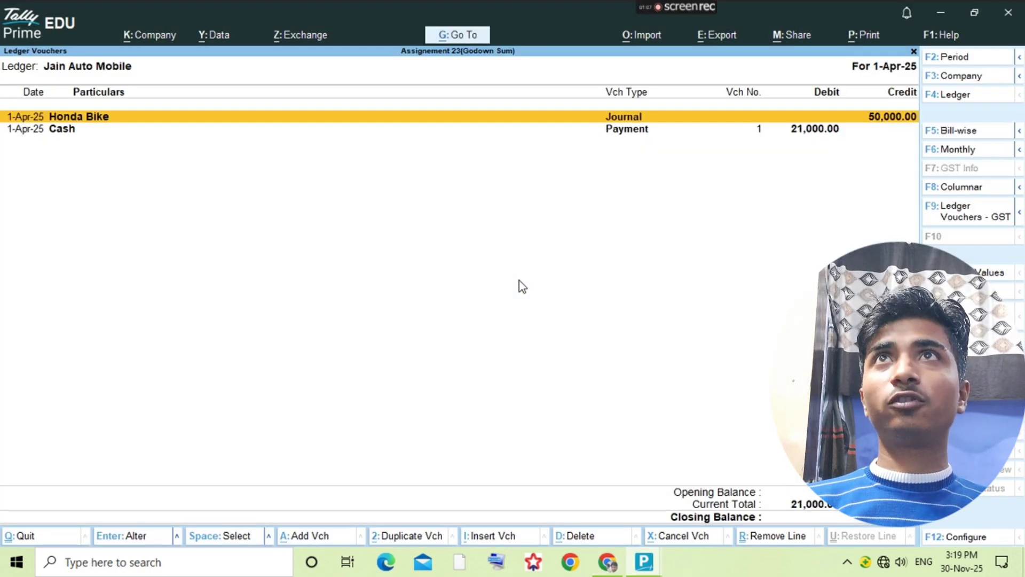
Step: Add a Payment voucher that debits Jain Auto Mobile with 1100, opening its bill-wise details
key("alt+a")
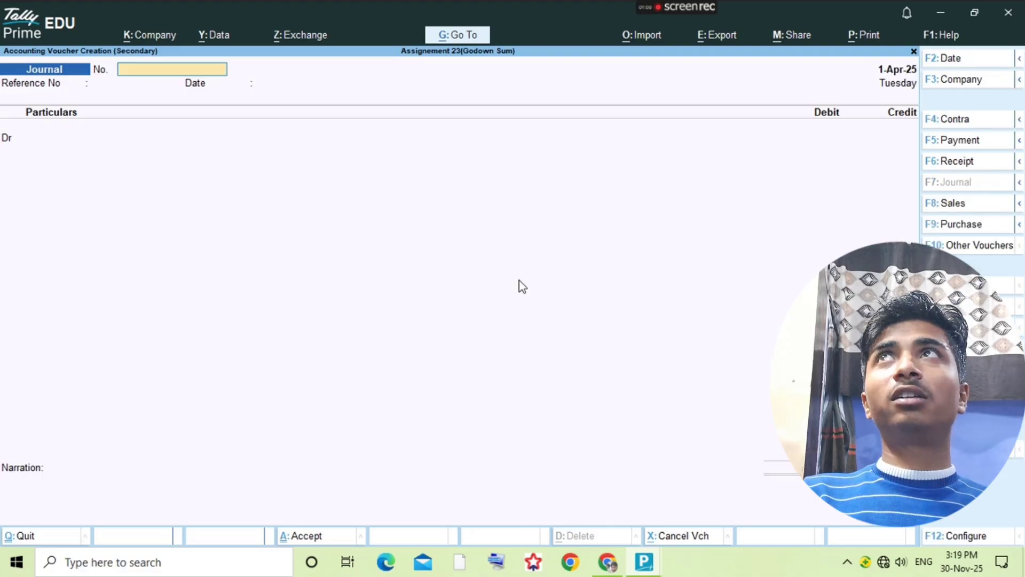
key("F5")
type("Jain")
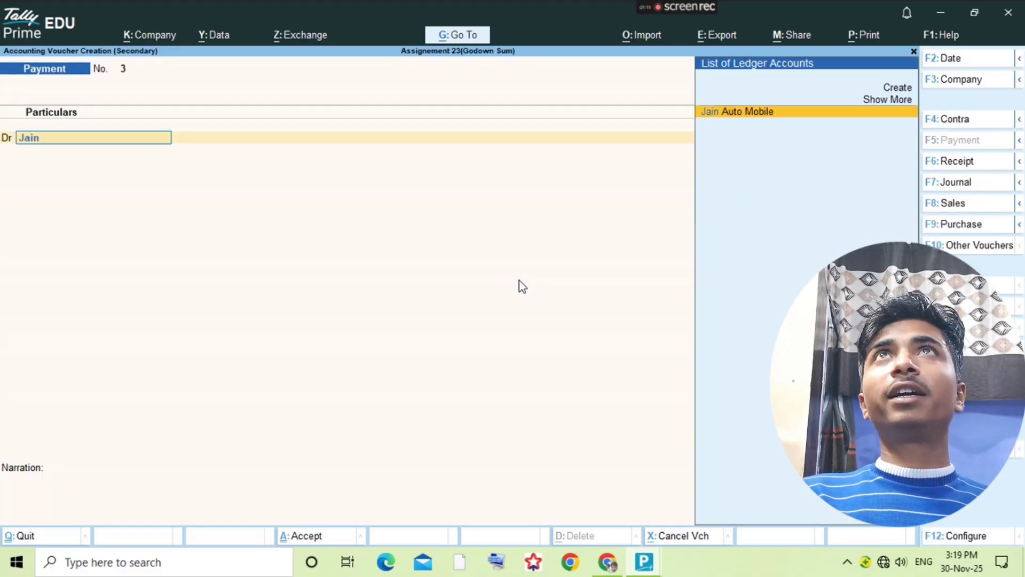
key("Return")
type("1100")
key("Return")
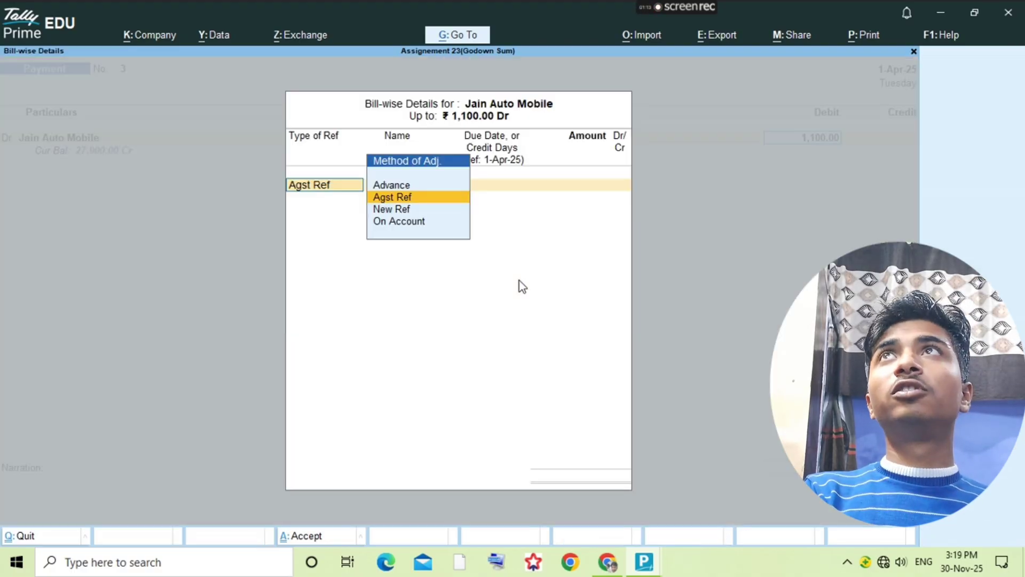
Step: Set the payment's bill-wise reference type to Agst Ref, credit Cash, and save the voucher
key("Return")
key("Return")
key("Return")
type("Cas")
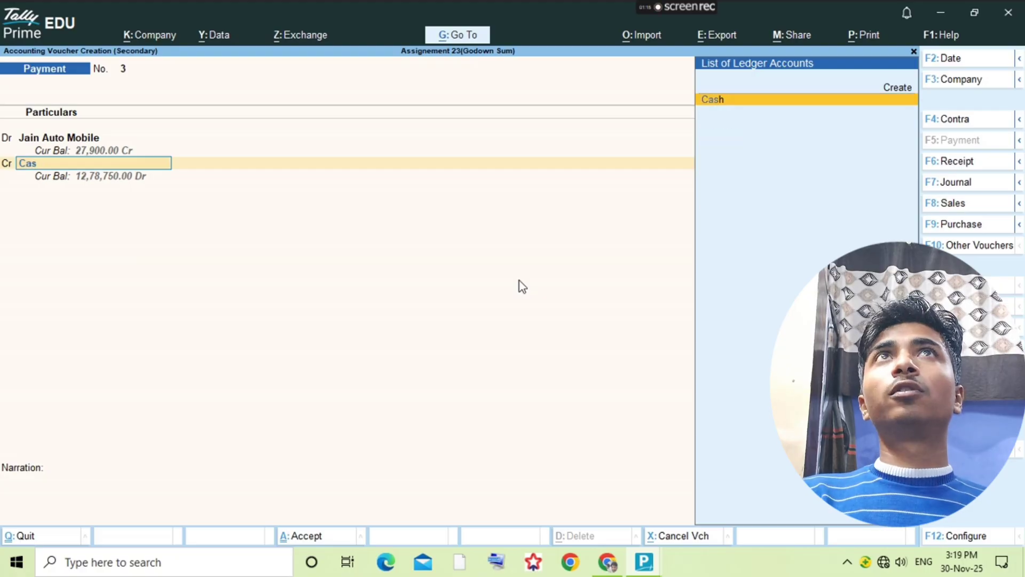
key("Return")
key("ctrl+a")
Step: Return to the Gateway of Tally and open the Trial Balance report in its detailed view
key("Escape")
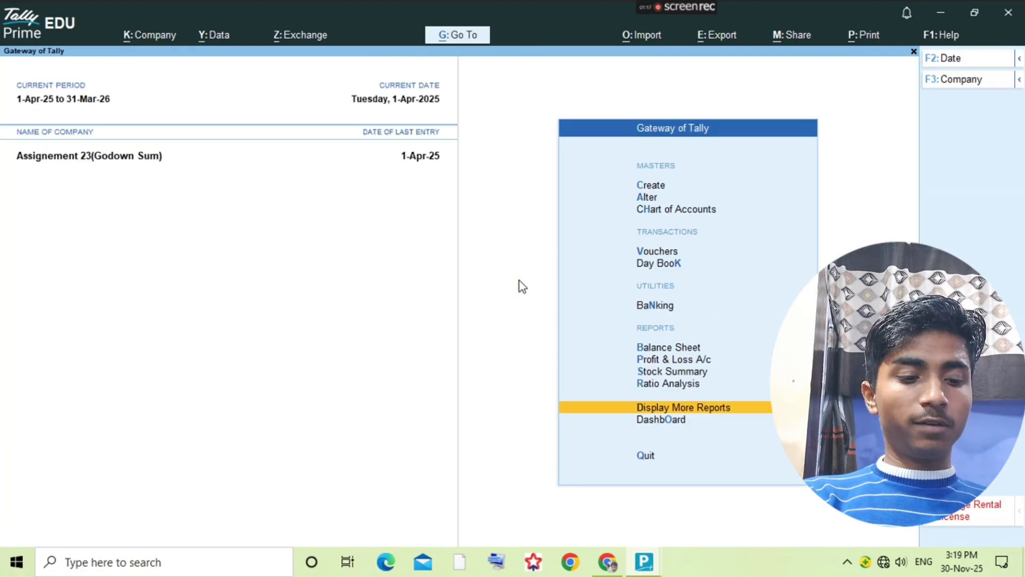
key("Escape")
key("Escape")
key("d")
key("t")
key("alt+F5")
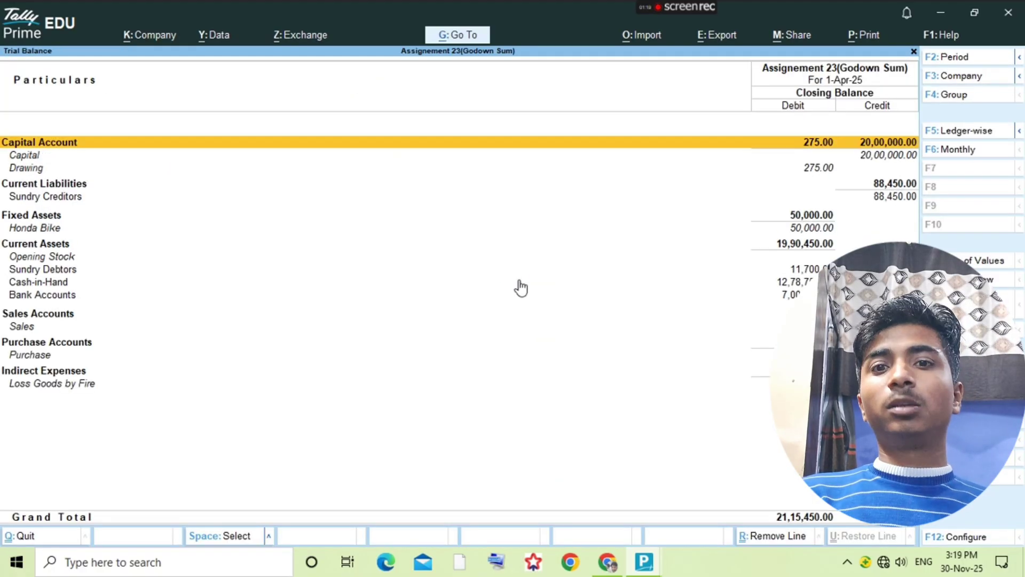
Step: Compare the Trial Balance's grand total and account balances with the answer table on page 4 of the assignment PDF
key("alt+Tab")
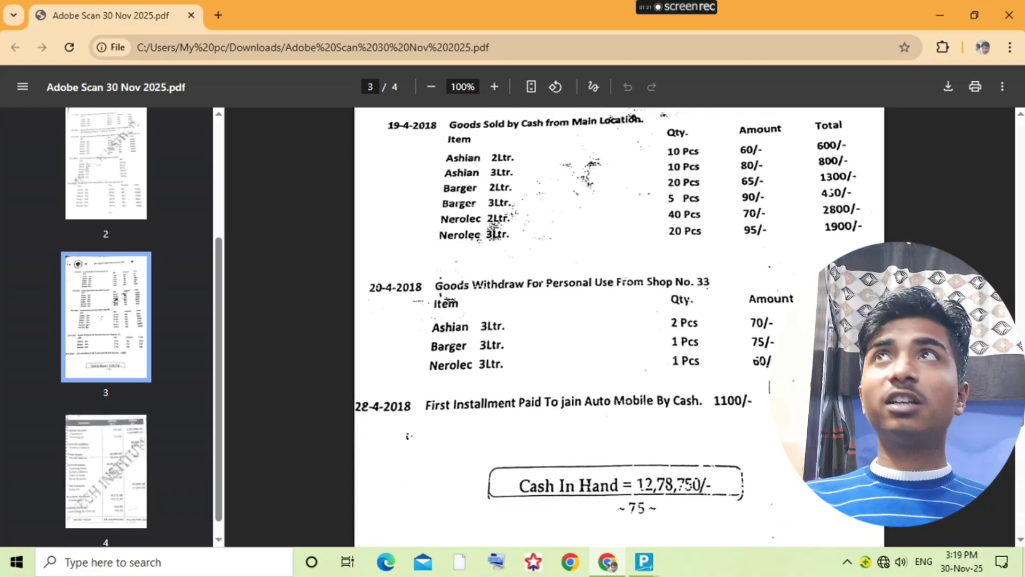
scroll(619, 326, "down", 10)
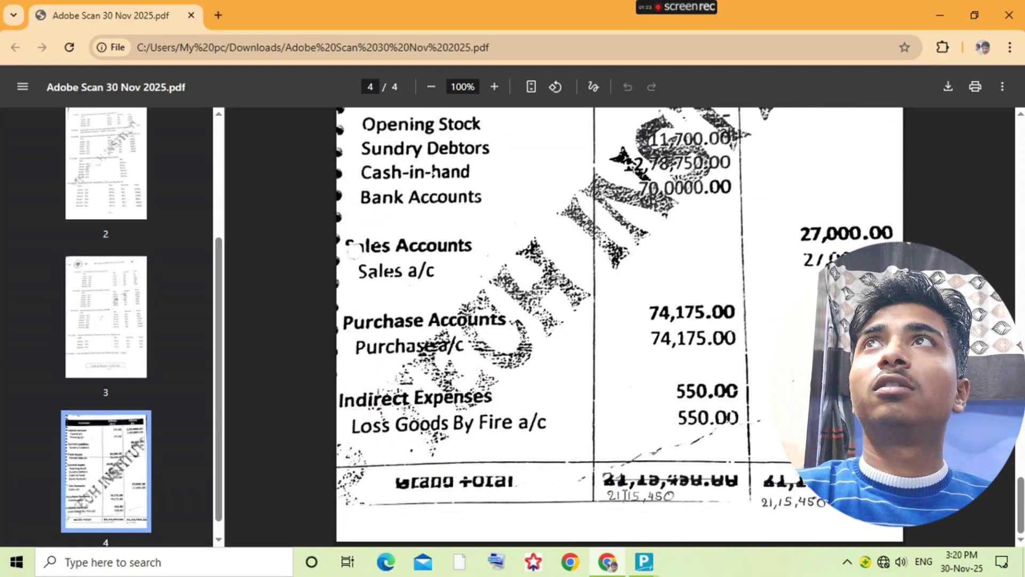
key("alt+Tab")
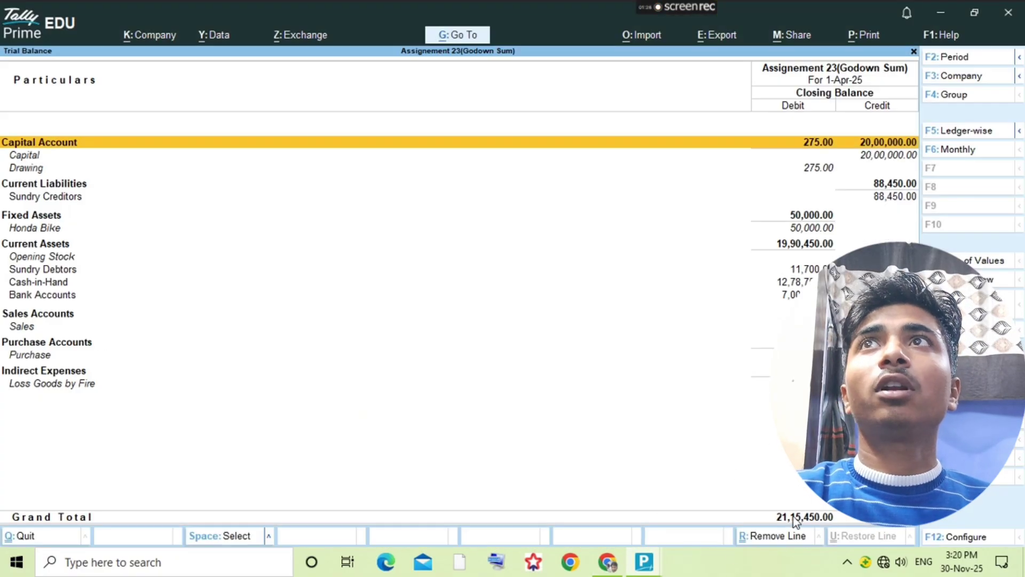
key("alt+Tab")
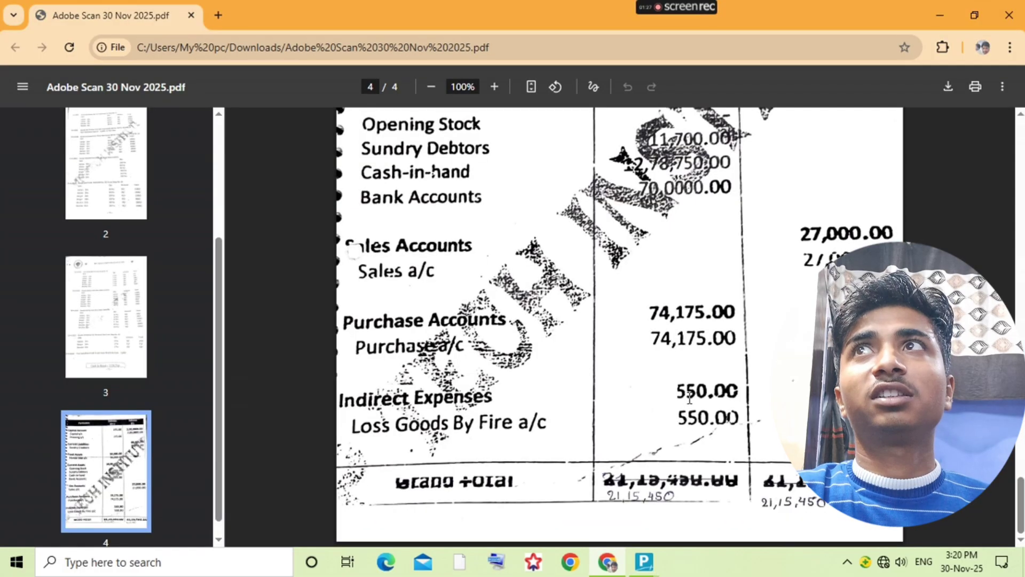
key("alt+Tab")
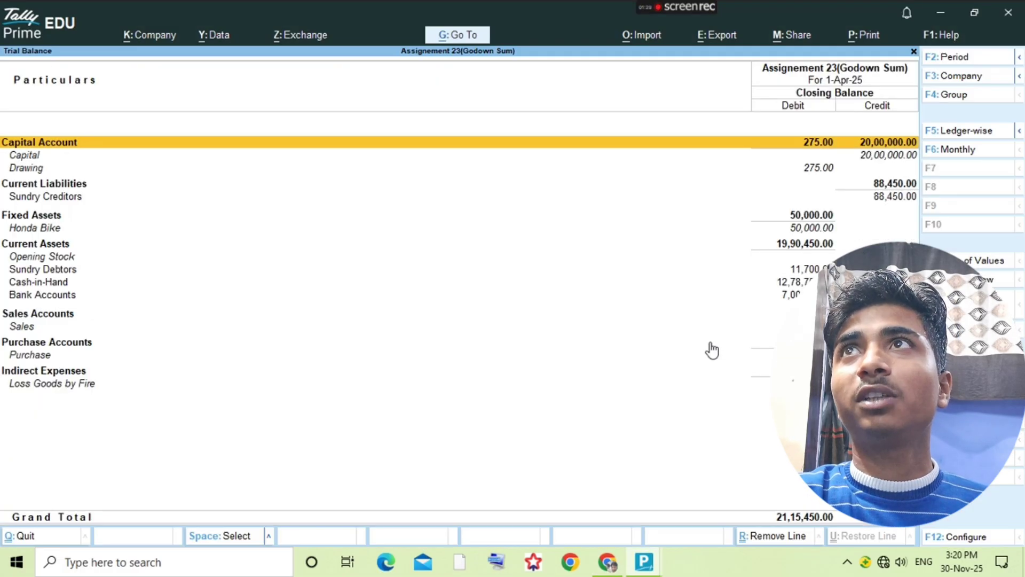
key("alt+Tab")
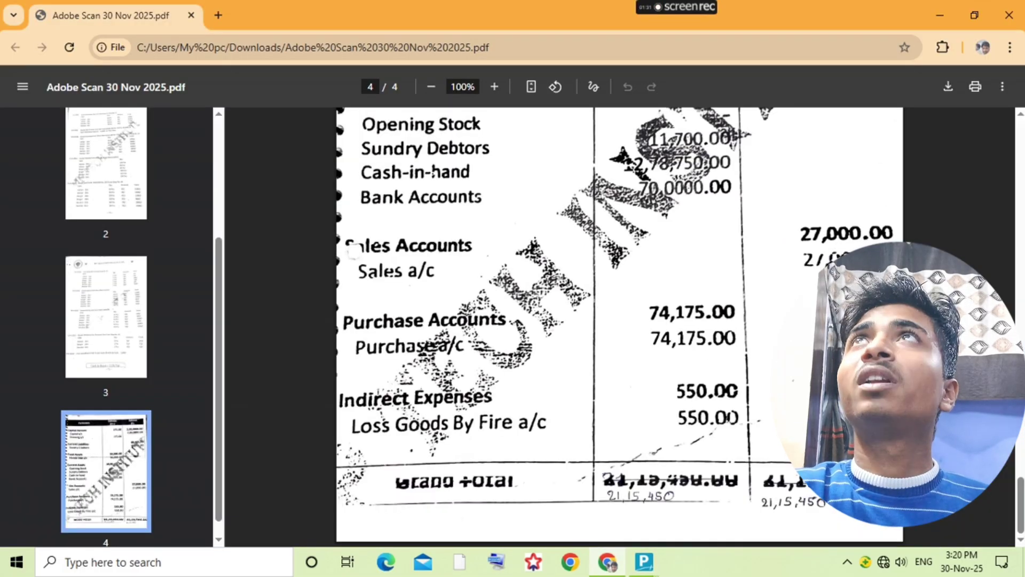
scroll(643, 405, "up", 5)
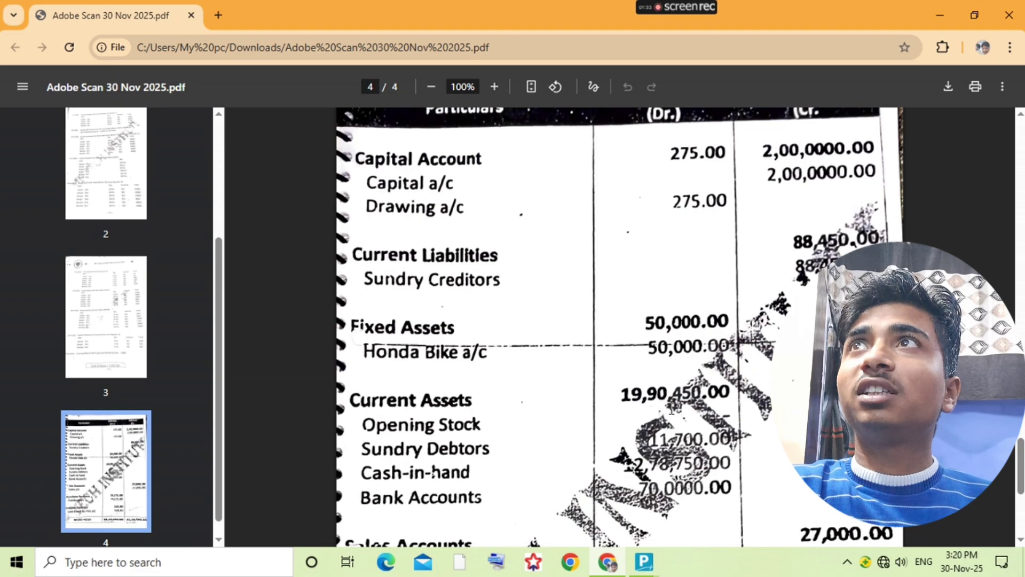
key("alt+Tab")
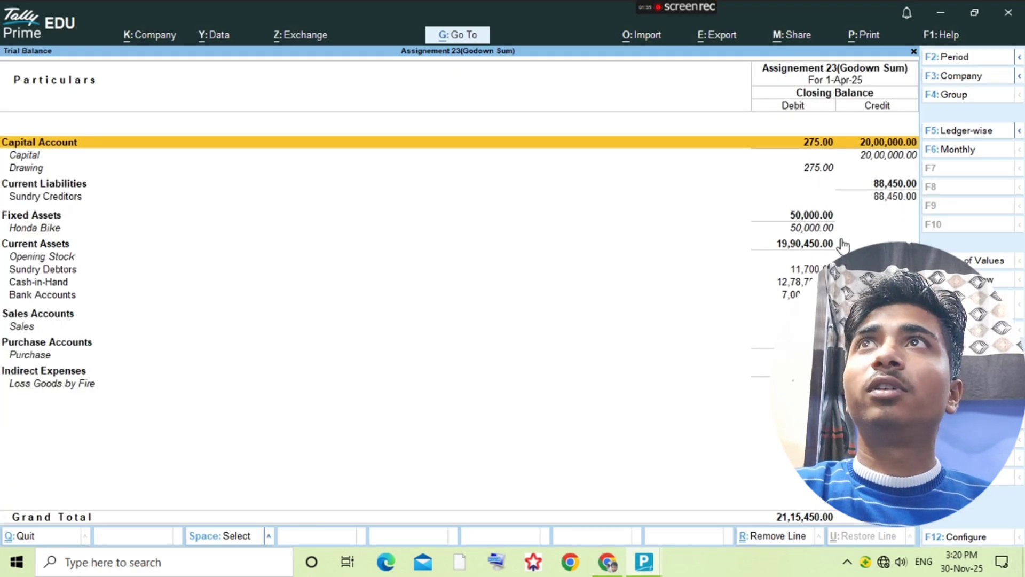
key("alt+Tab")
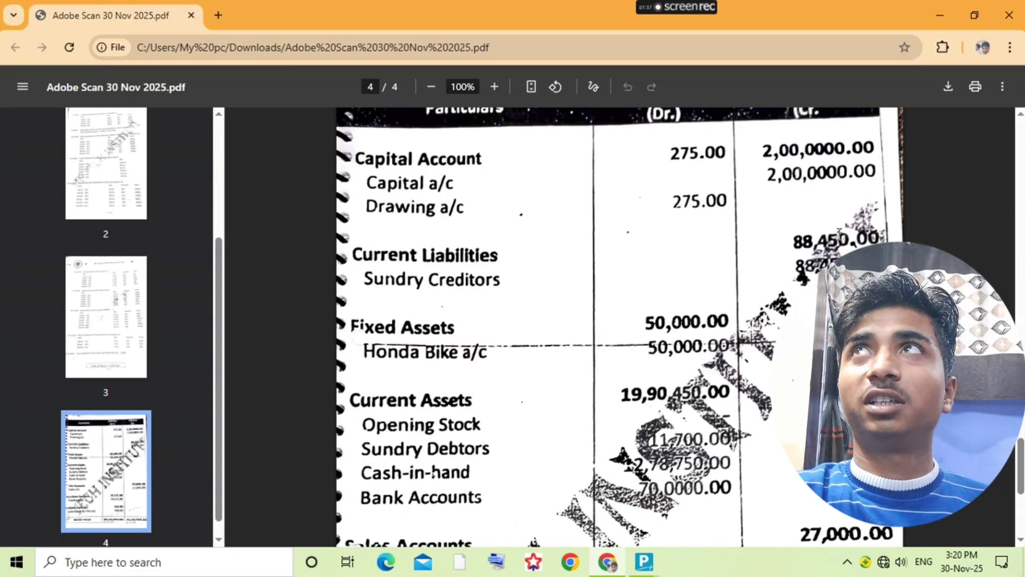
key("alt+Tab")
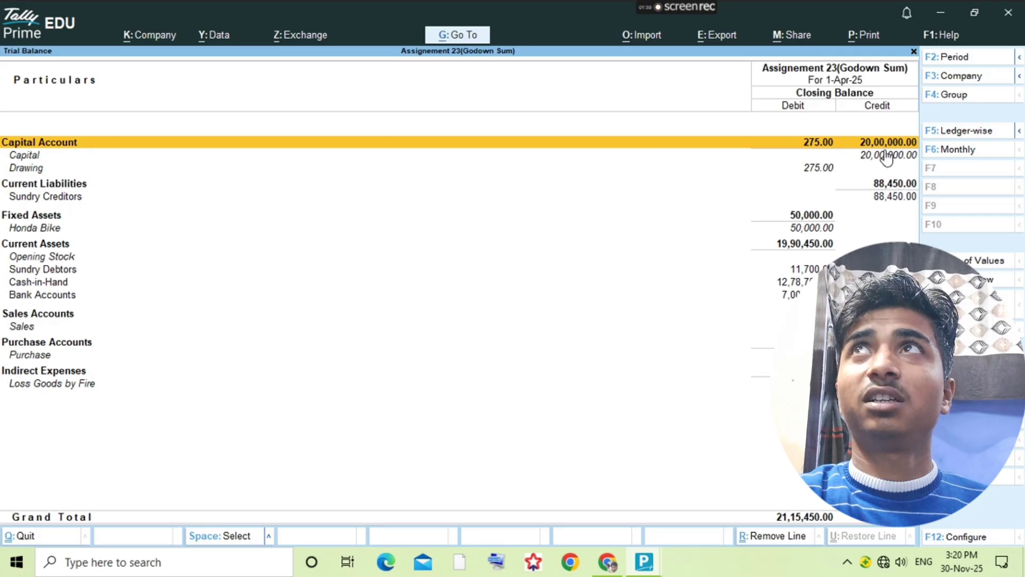
key("alt+Tab")
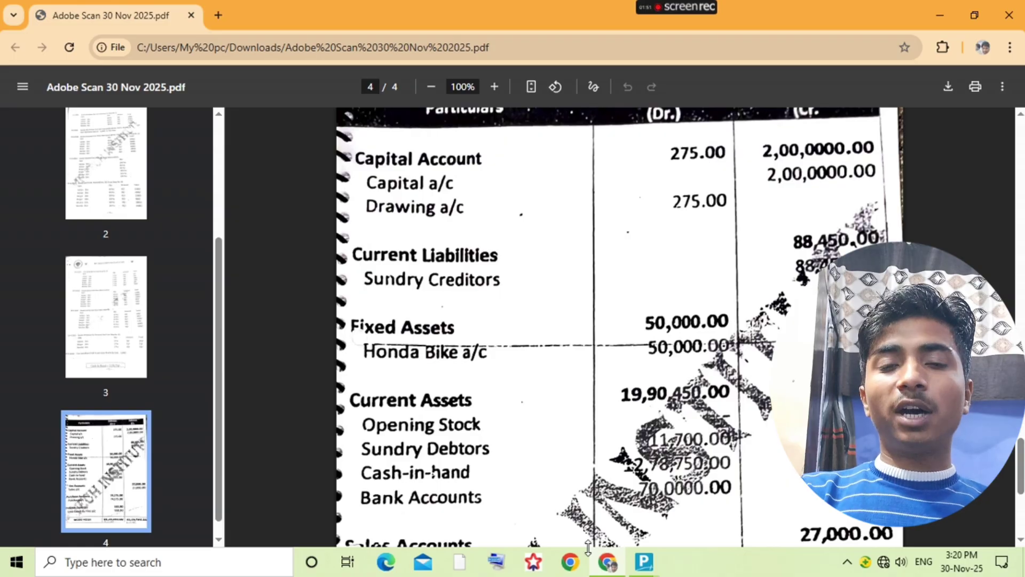
mouse_move(678, 14)
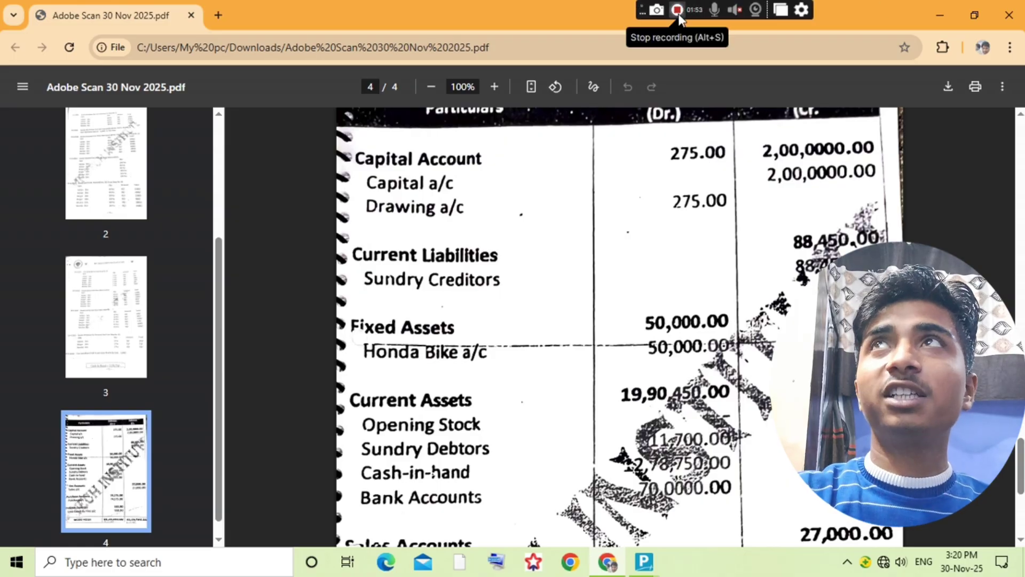